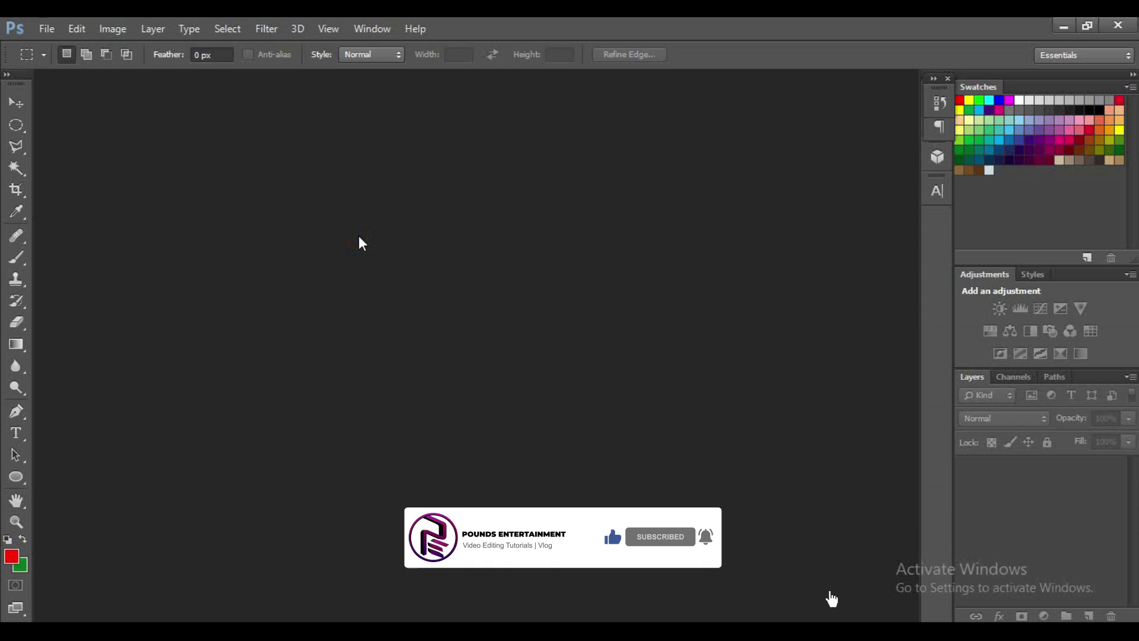
# Create a new International Paper A4 document (210×297 mm, 300 ppi, white background)
pyautogui.click(46, 30)
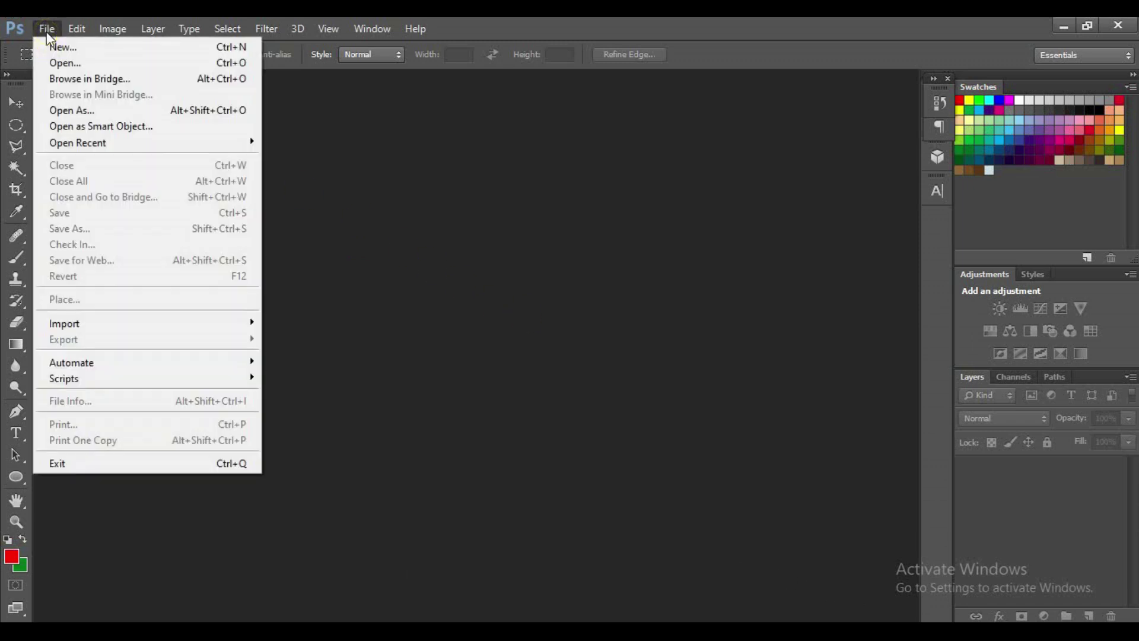
pyautogui.click(184, 43)
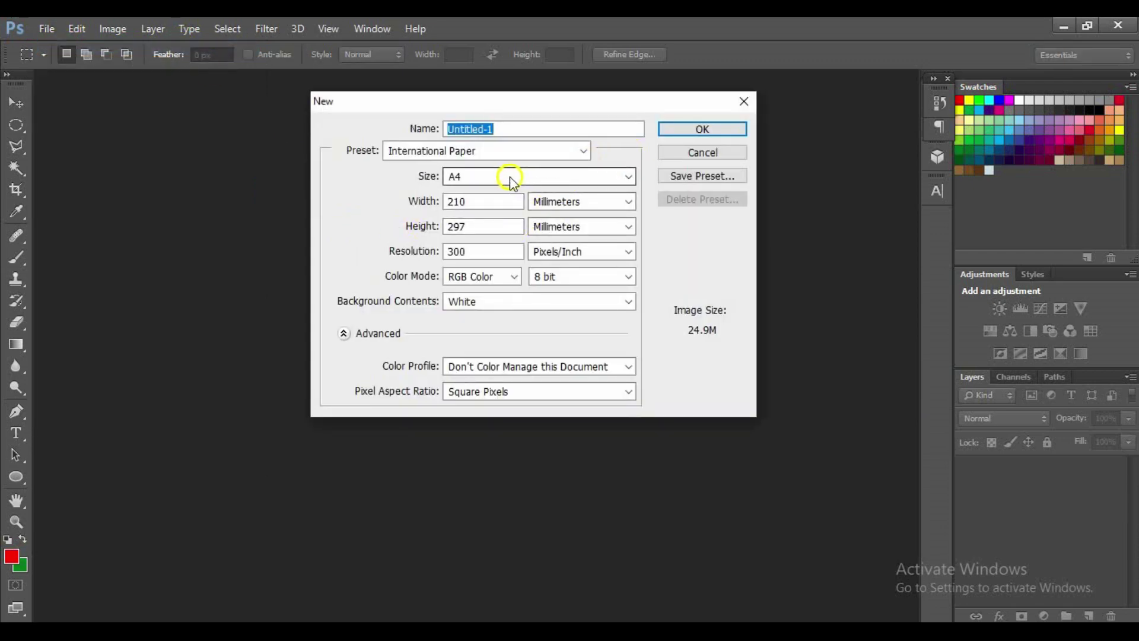
pyautogui.click(535, 155)
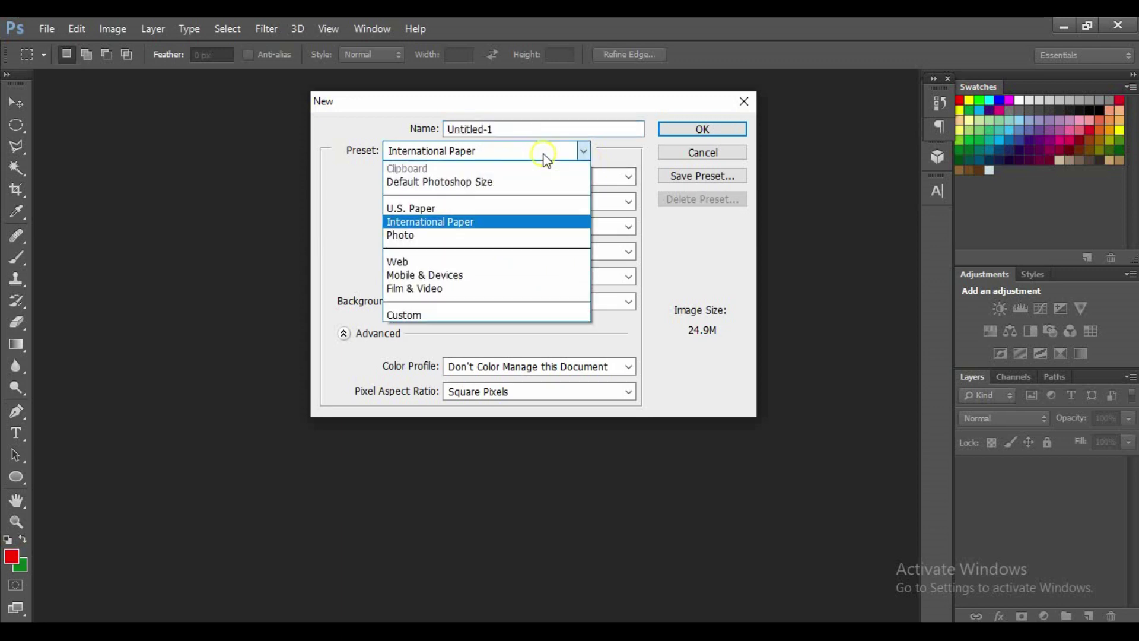
pyautogui.click(479, 220)
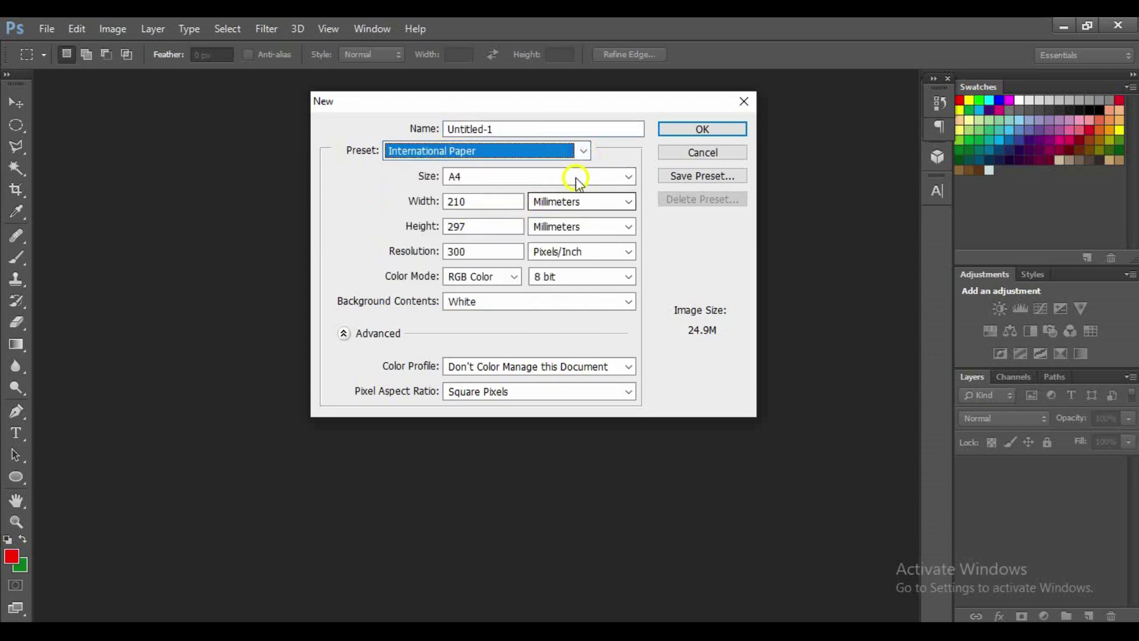
pyautogui.click(610, 177)
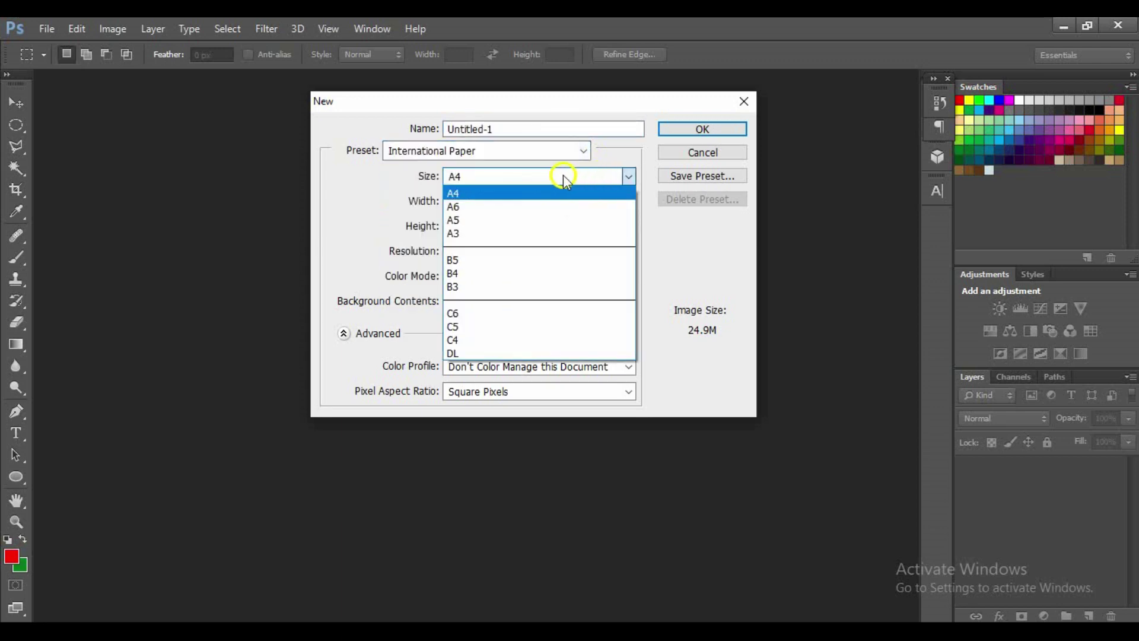
pyautogui.click(475, 192)
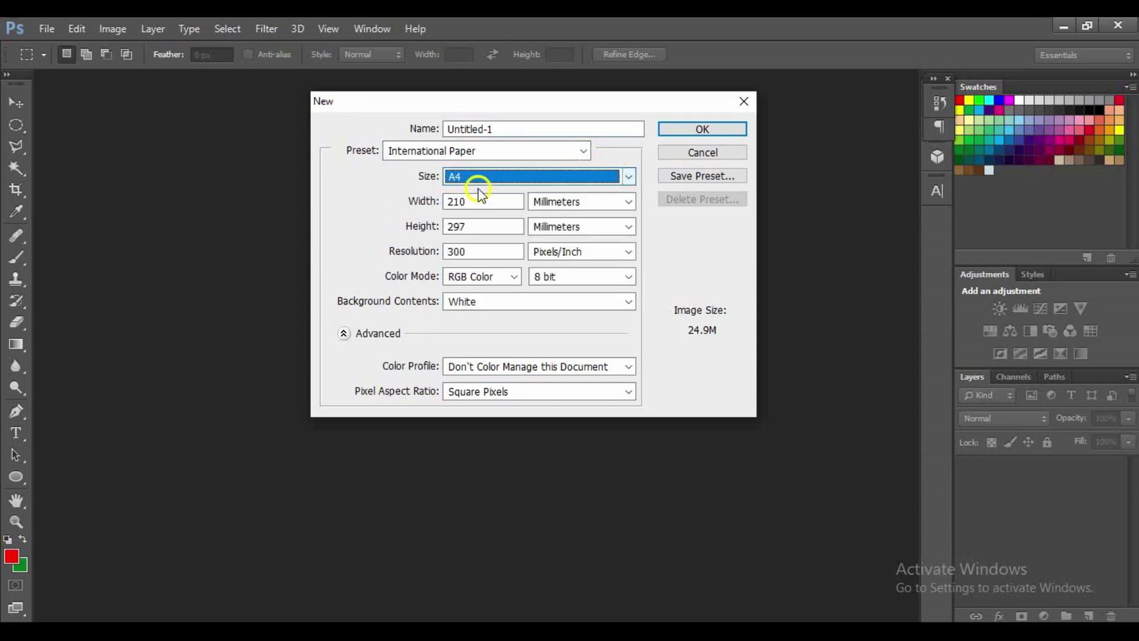
pyautogui.click(713, 130)
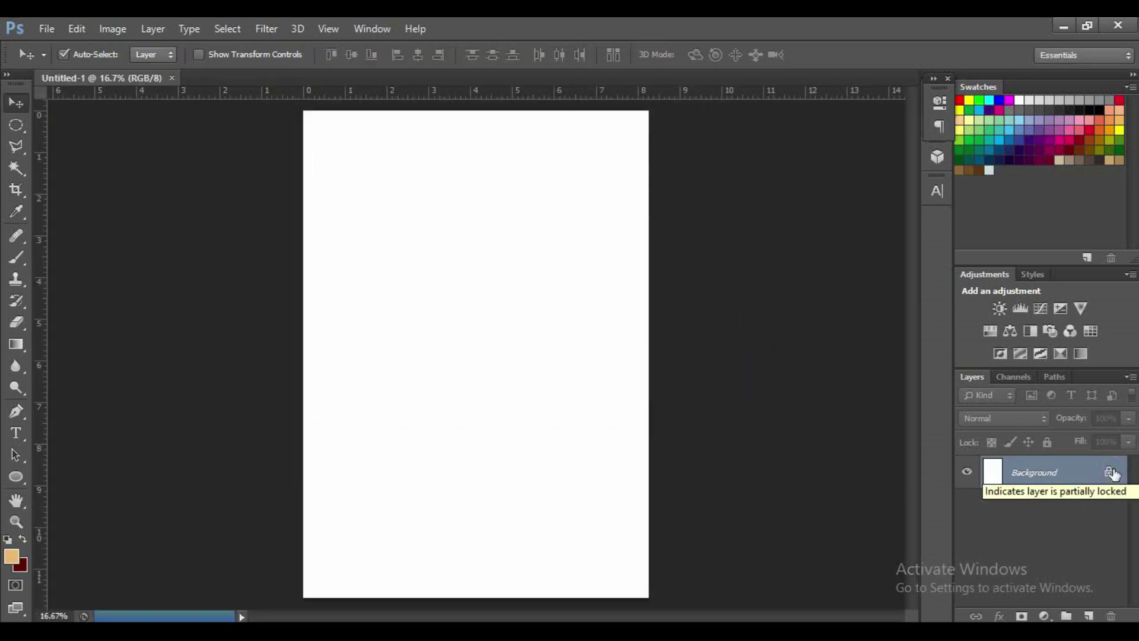
# Unlock the Background as Layer 0 and open Layer 0's Layer Style settings
pyautogui.doubleClick(1111, 470)
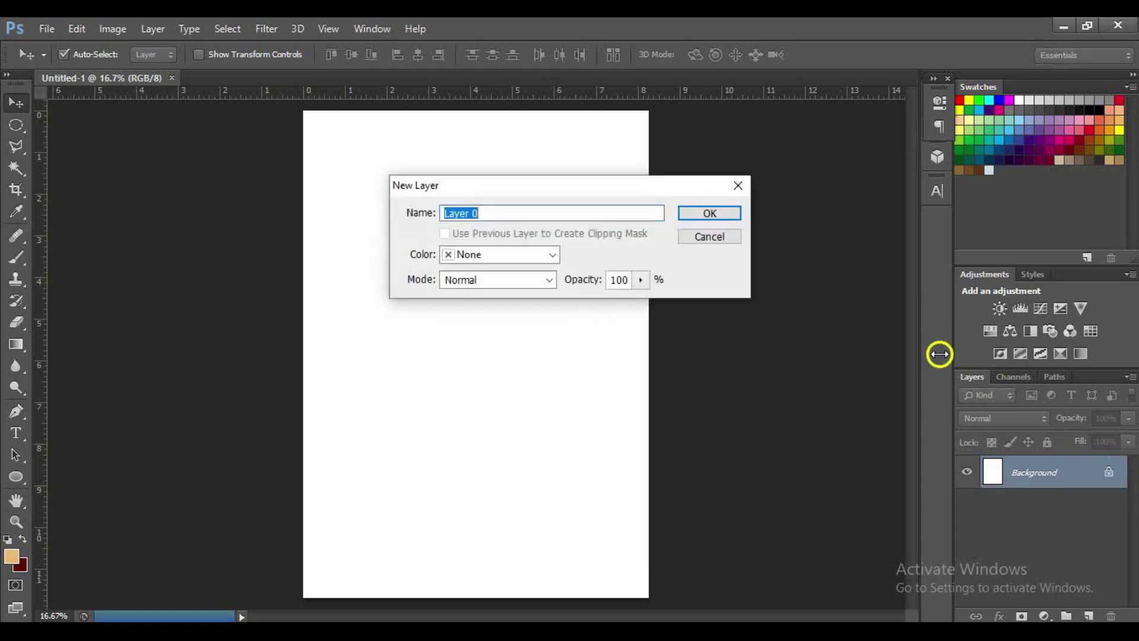
pyautogui.click(711, 214)
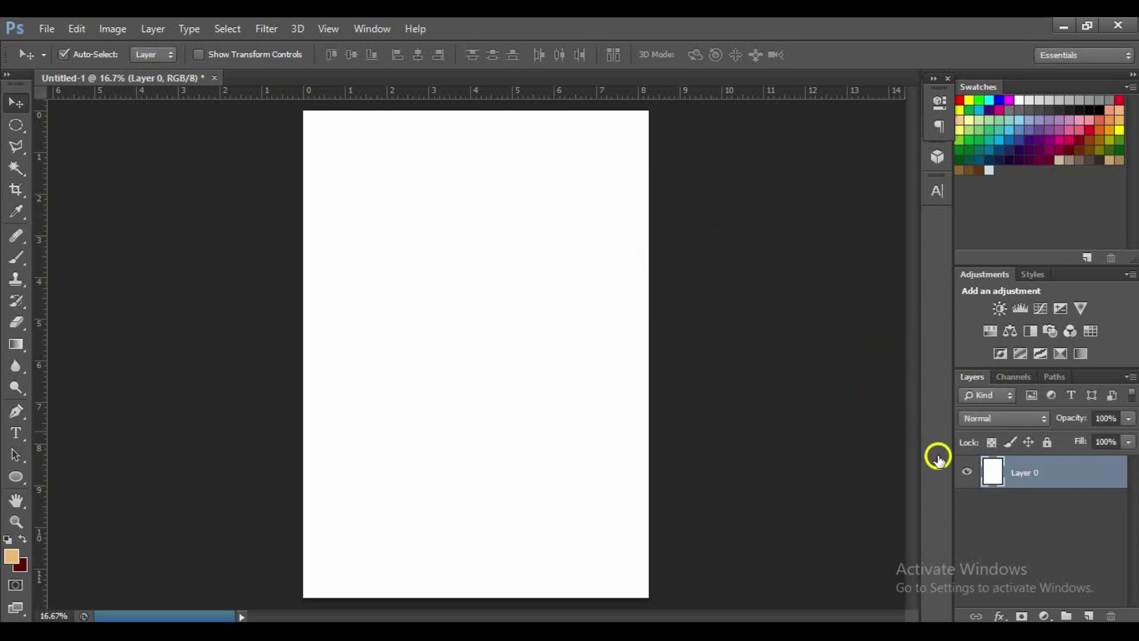
pyautogui.doubleClick(1087, 479)
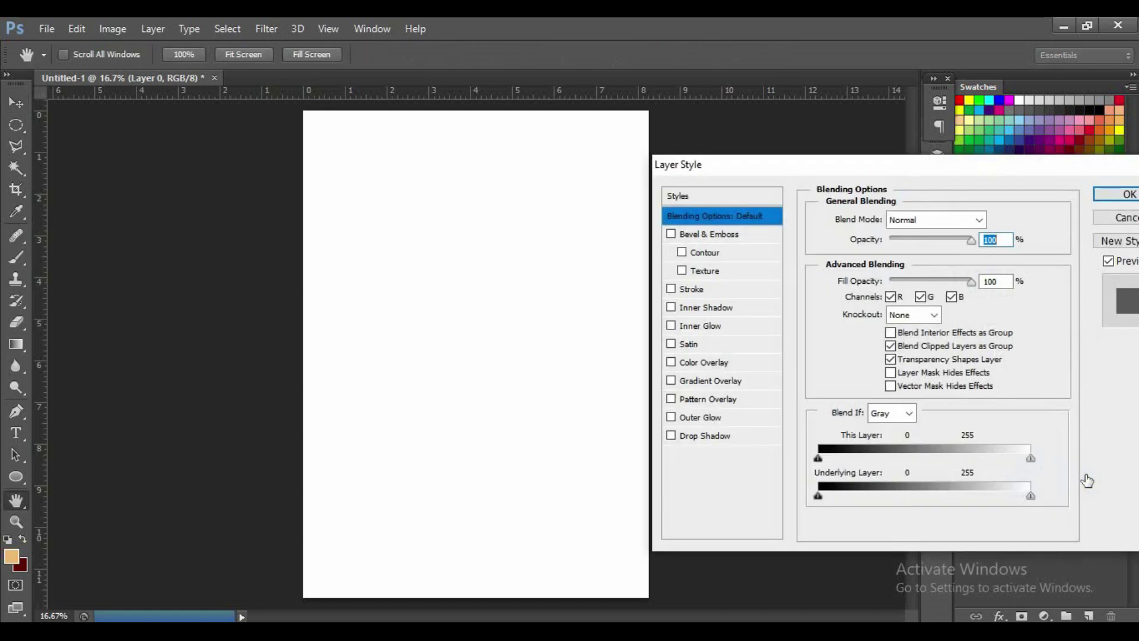
# Apply a reversed linear tan-to-white Gradient Overlay at 159° to Layer 0
pyautogui.click(737, 386)
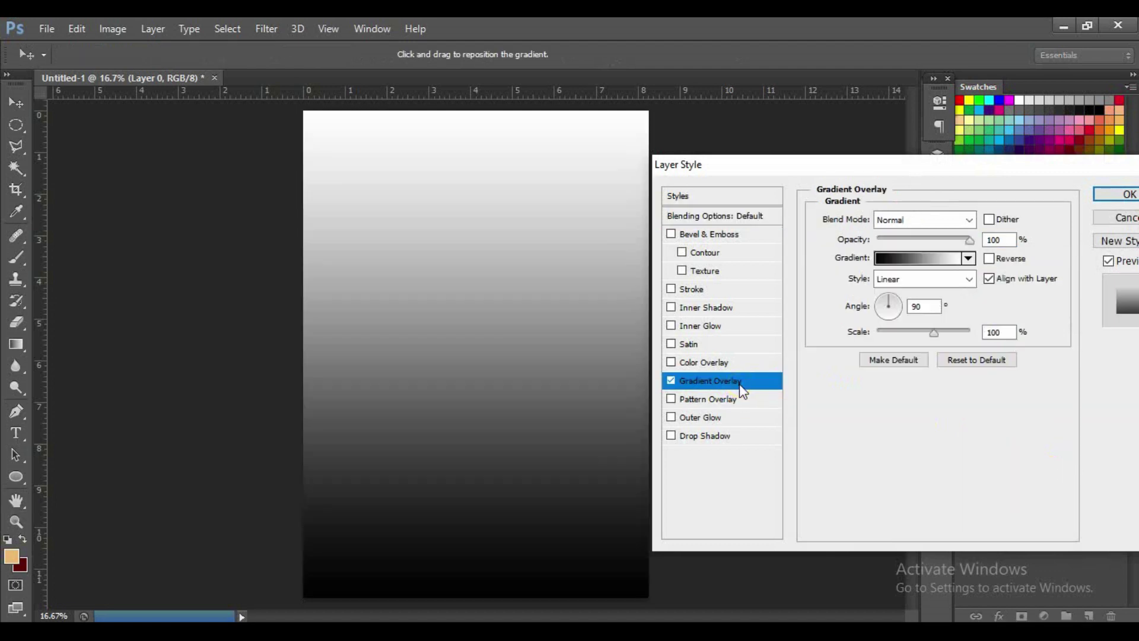
pyautogui.click(900, 270)
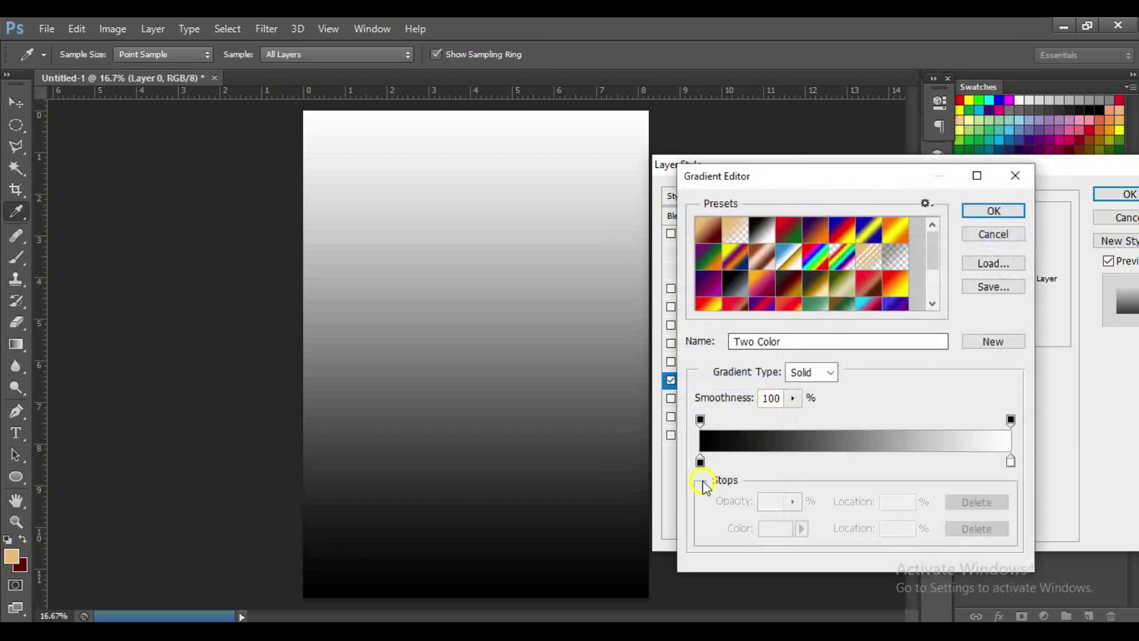
pyautogui.click(700, 462)
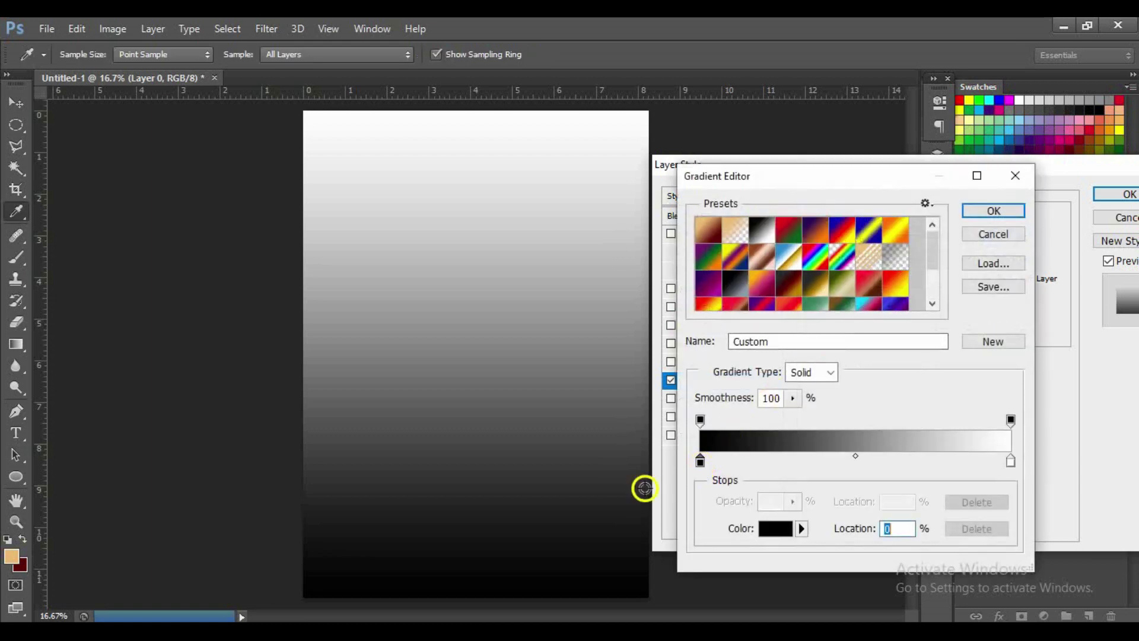
pyautogui.click(10, 556)
pyautogui.click(1001, 211)
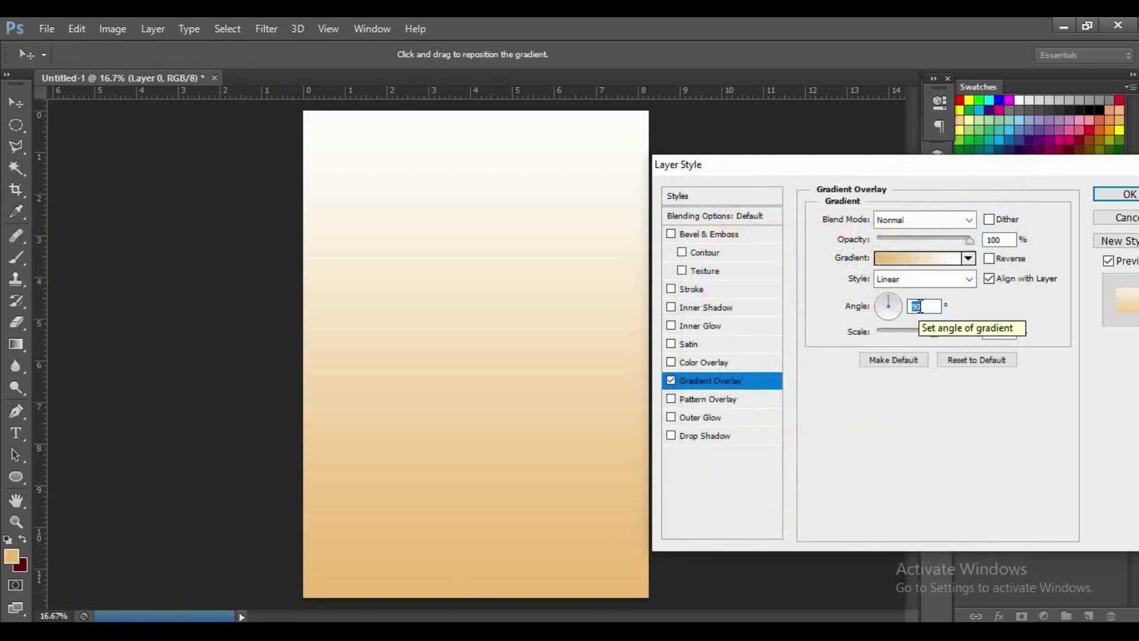
pyautogui.click(944, 279)
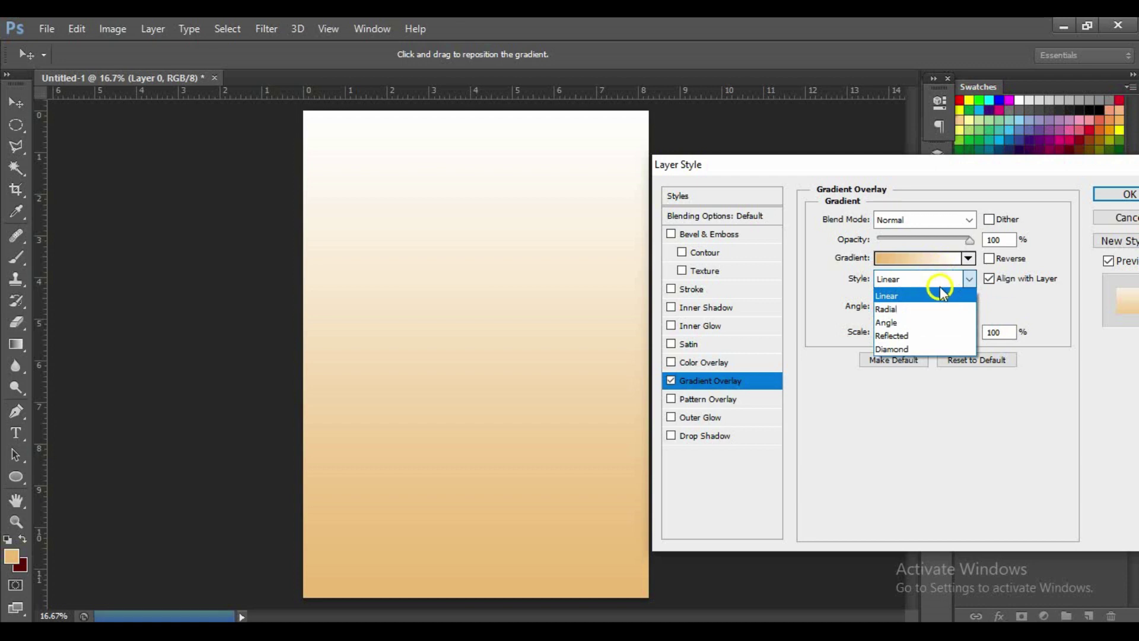
pyautogui.click(918, 298)
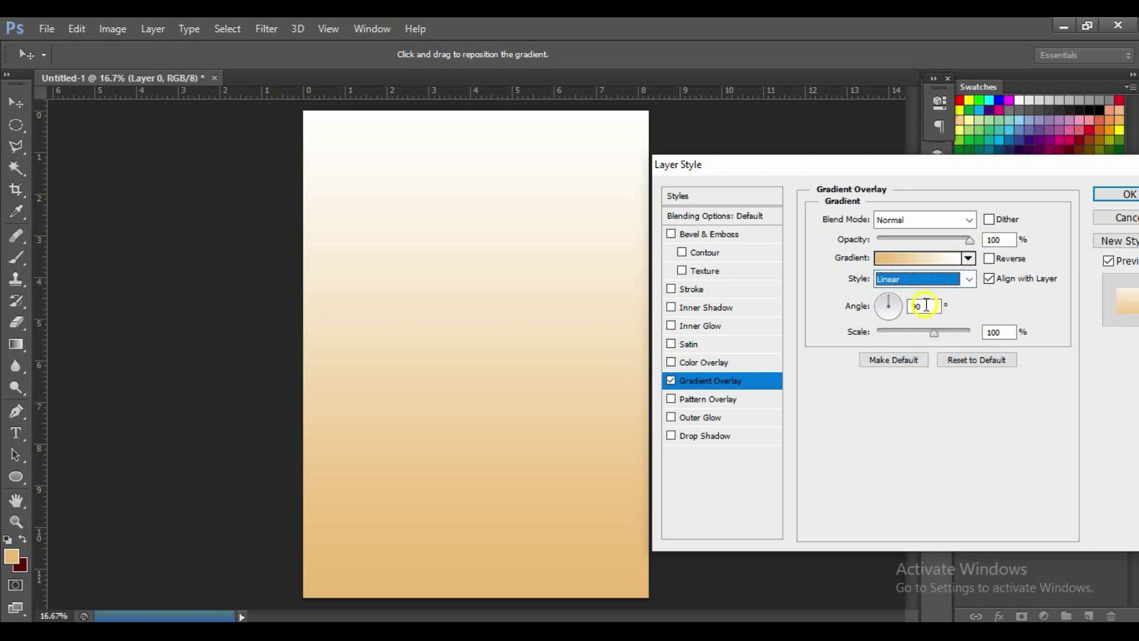
pyautogui.doubleClick(926, 305)
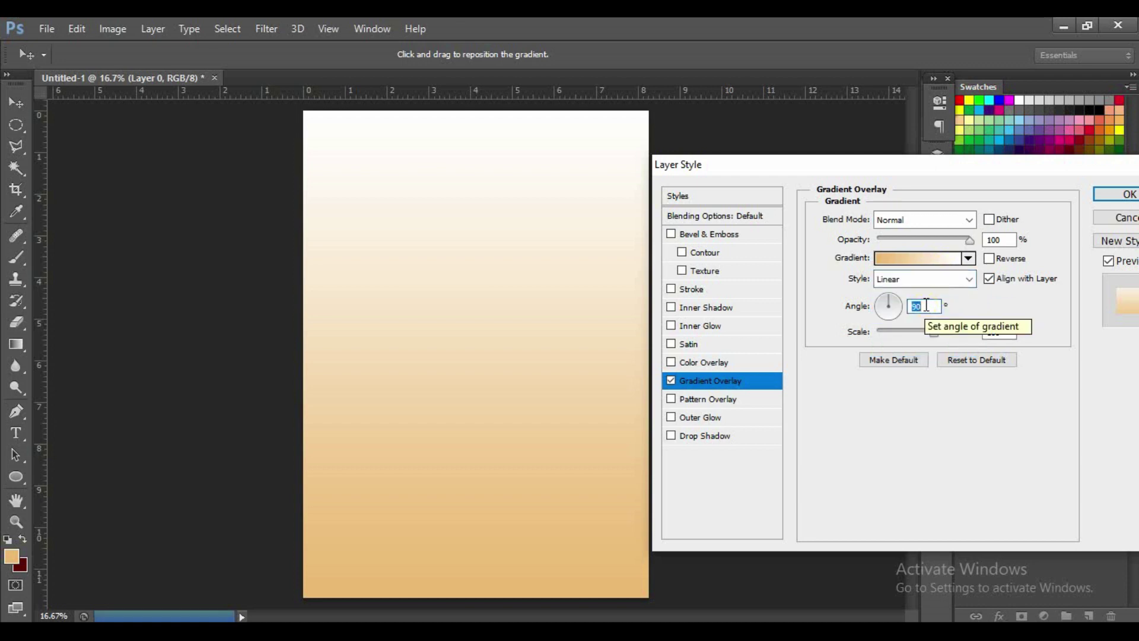
pyautogui.write('159')
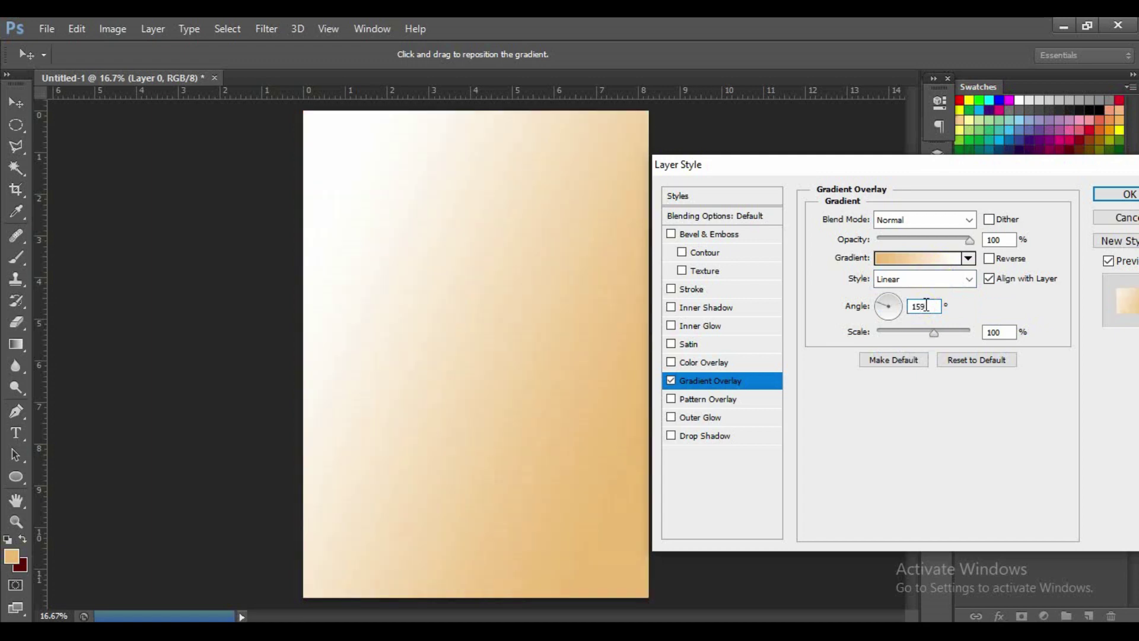
pyautogui.click(992, 261)
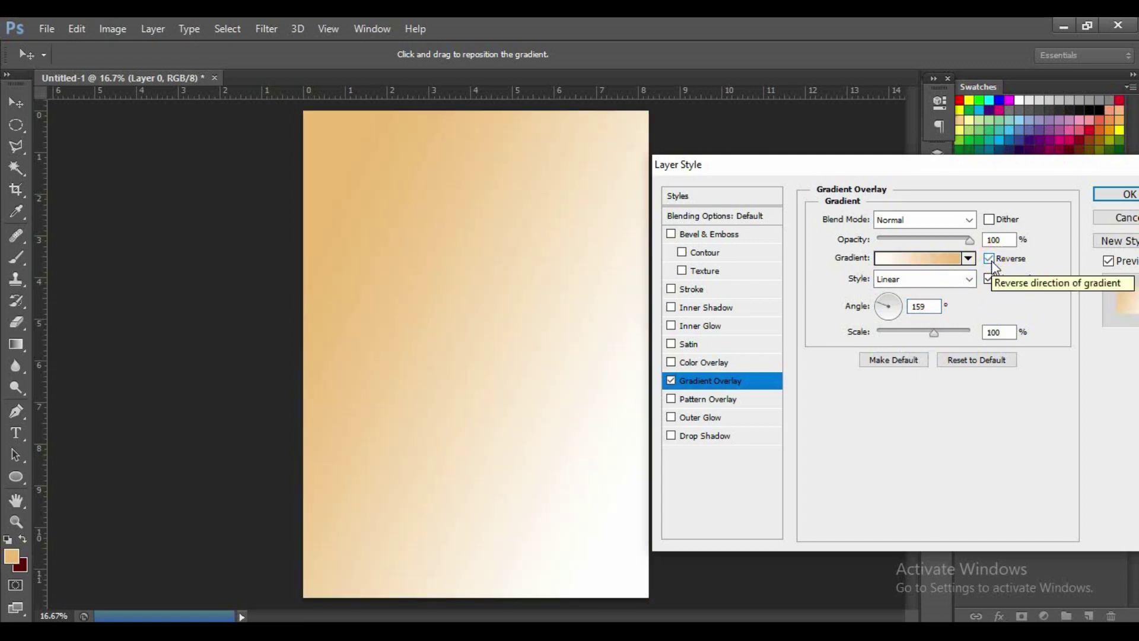
pyautogui.click(1120, 196)
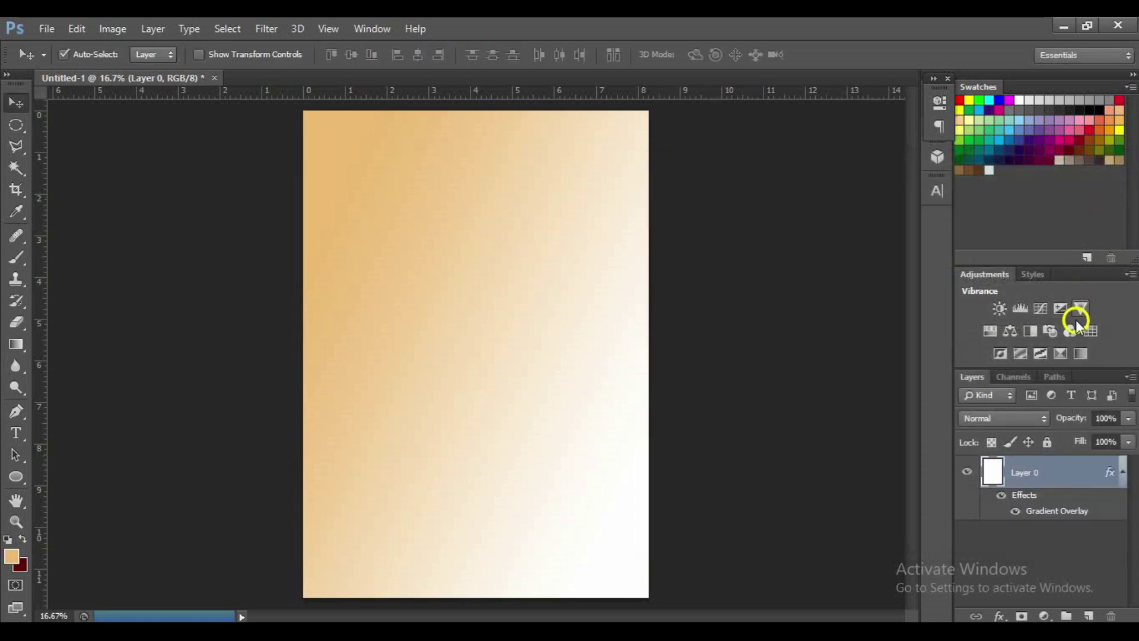
# Draw a wide dark maroon rectangle across the upper part of the page
pyautogui.click(1122, 474)
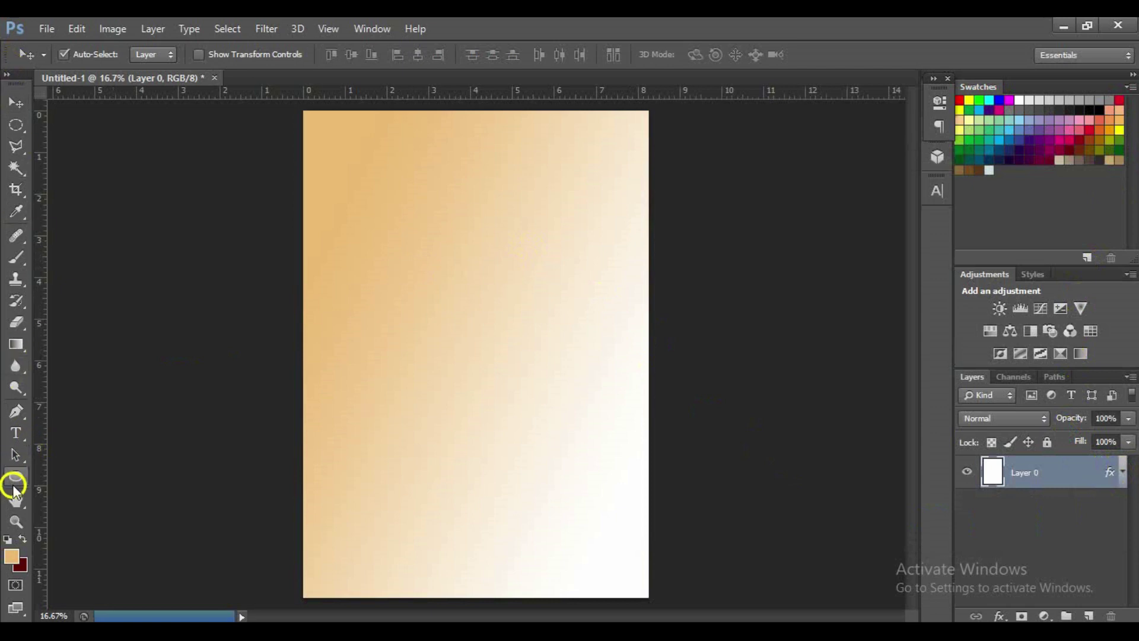
pyautogui.click(15, 476)
pyautogui.click(65, 474)
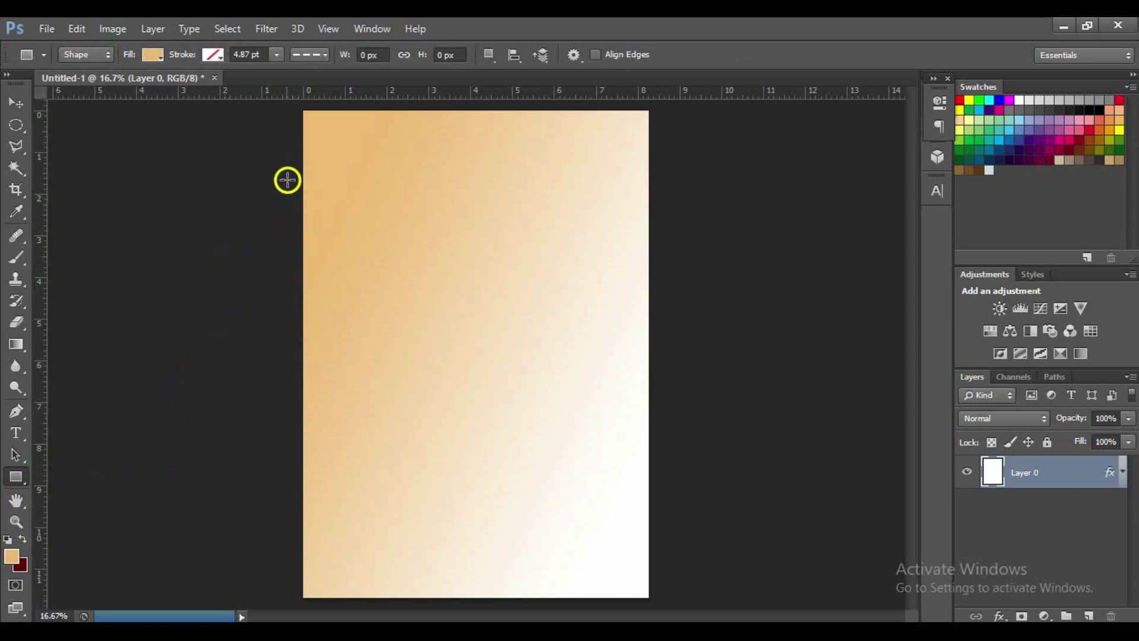
pyautogui.click(22, 538)
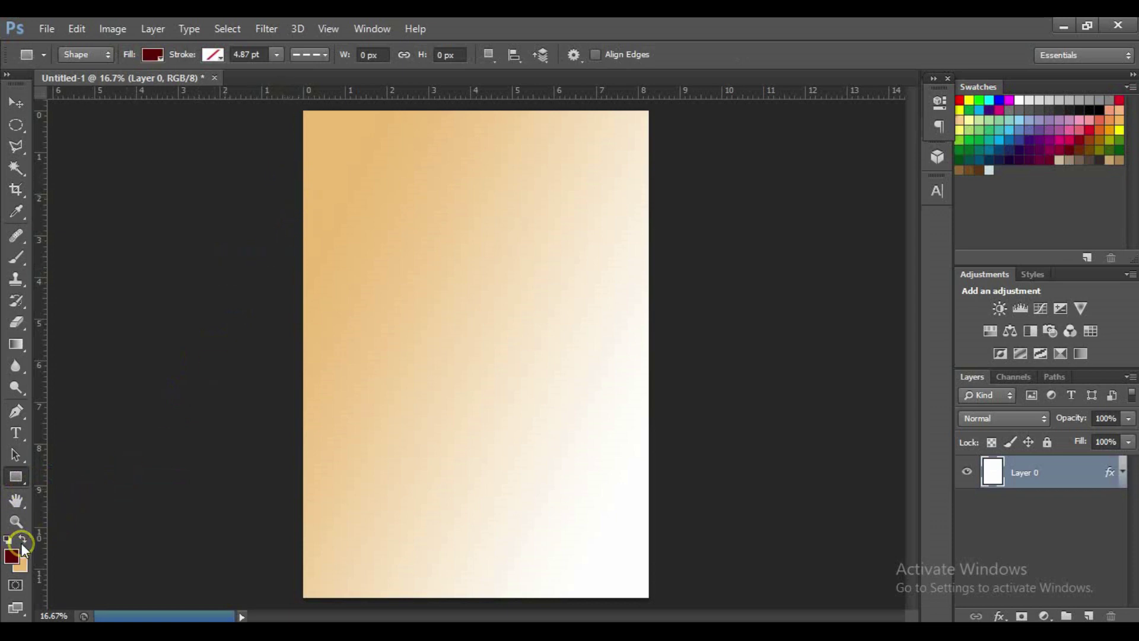
pyautogui.moveTo(295, 181)
pyautogui.mouseDown()
pyautogui.moveTo(455, 234)
pyautogui.moveTo(663, 272)
pyautogui.mouseUp()
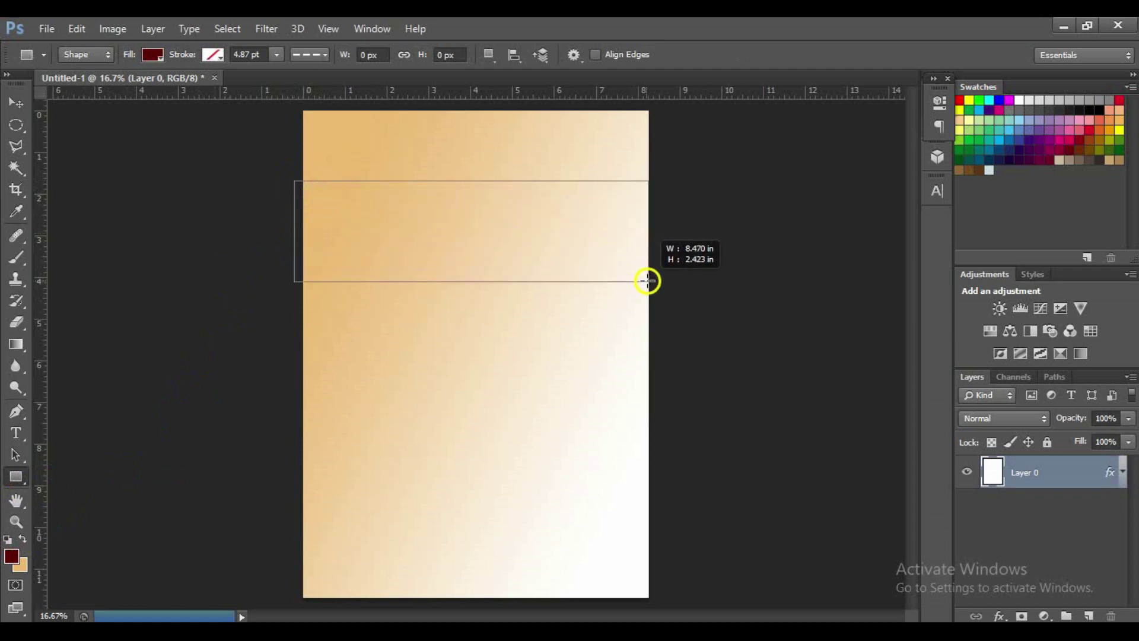
pyautogui.moveTo(663, 273); pyautogui.dragTo(668, 265)
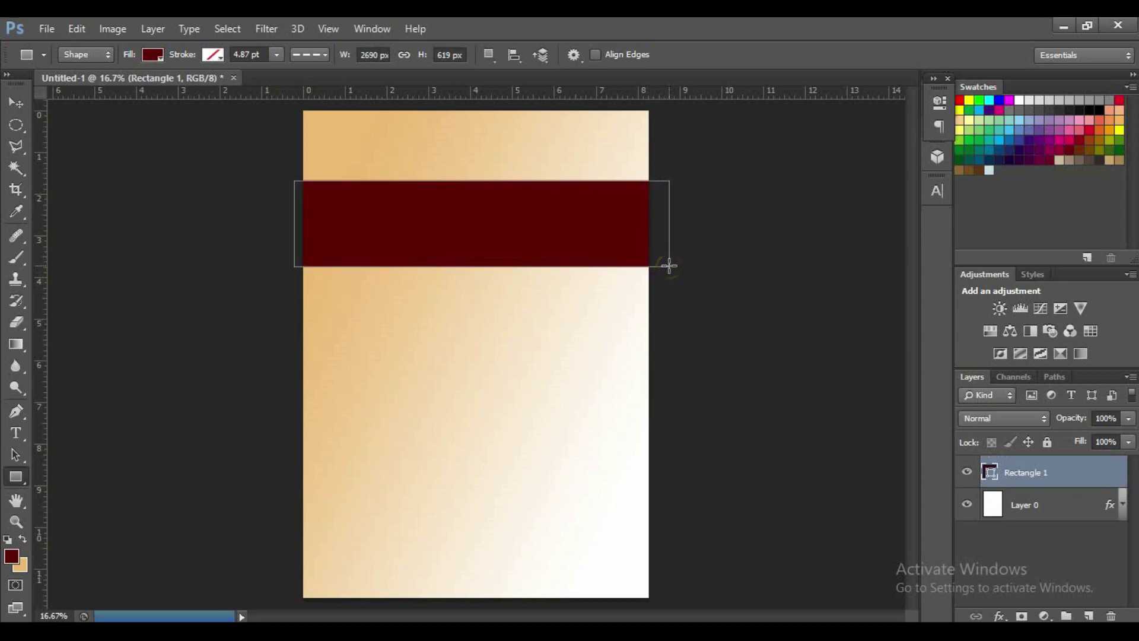
pyautogui.press('Return')
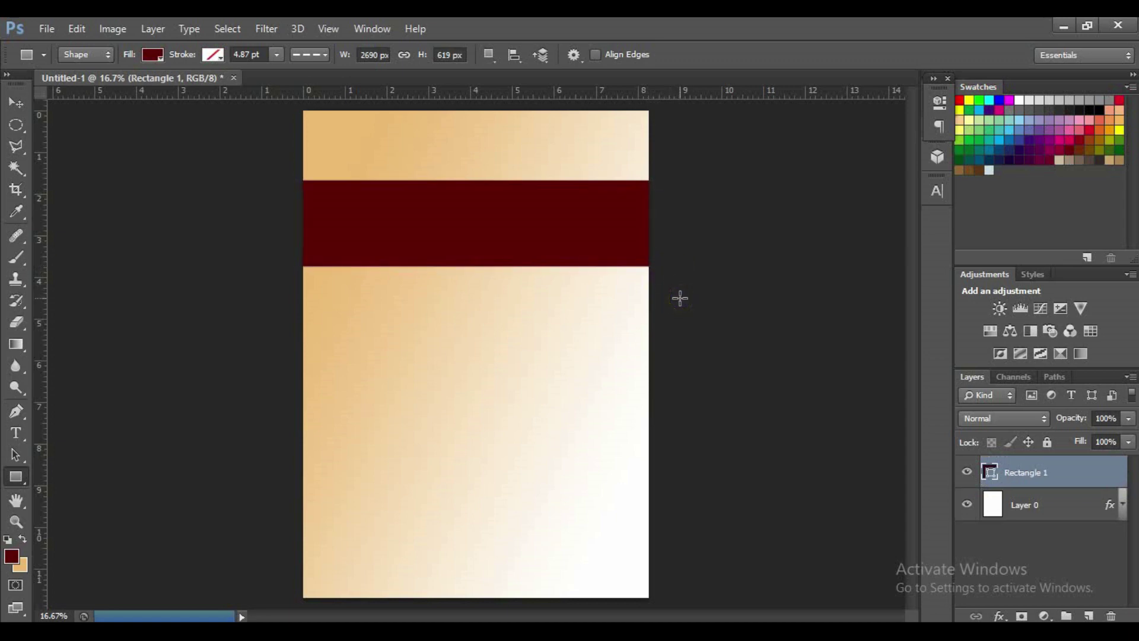
# Shift the maroon banner to the right so it runs off the page edge
pyautogui.press('v')
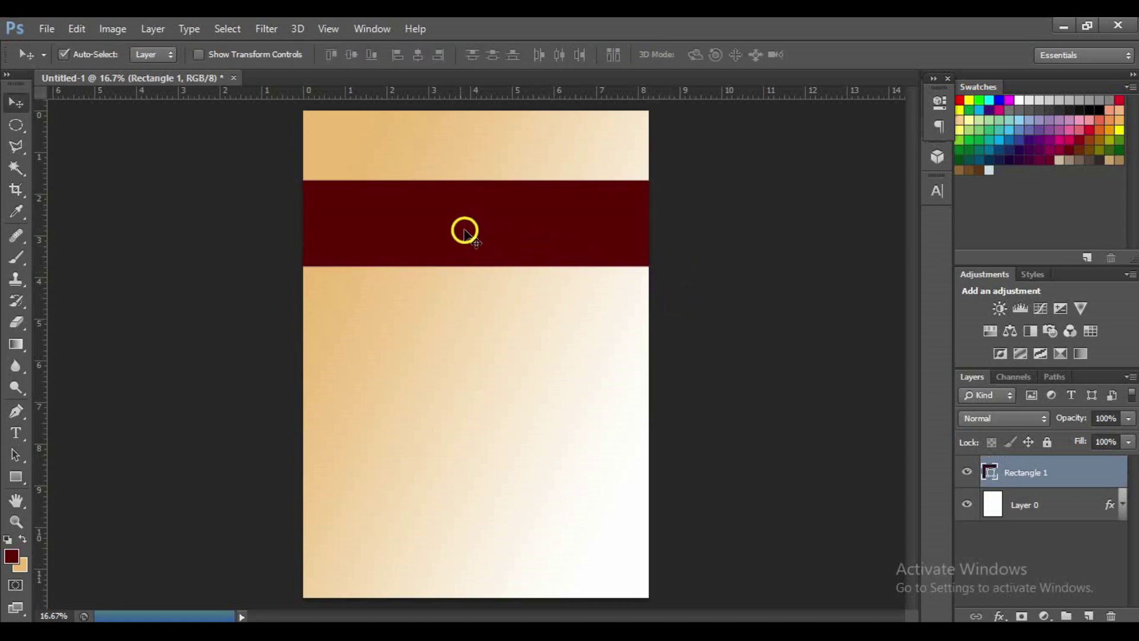
pyautogui.moveTo(442, 234); pyautogui.dragTo(472, 232)
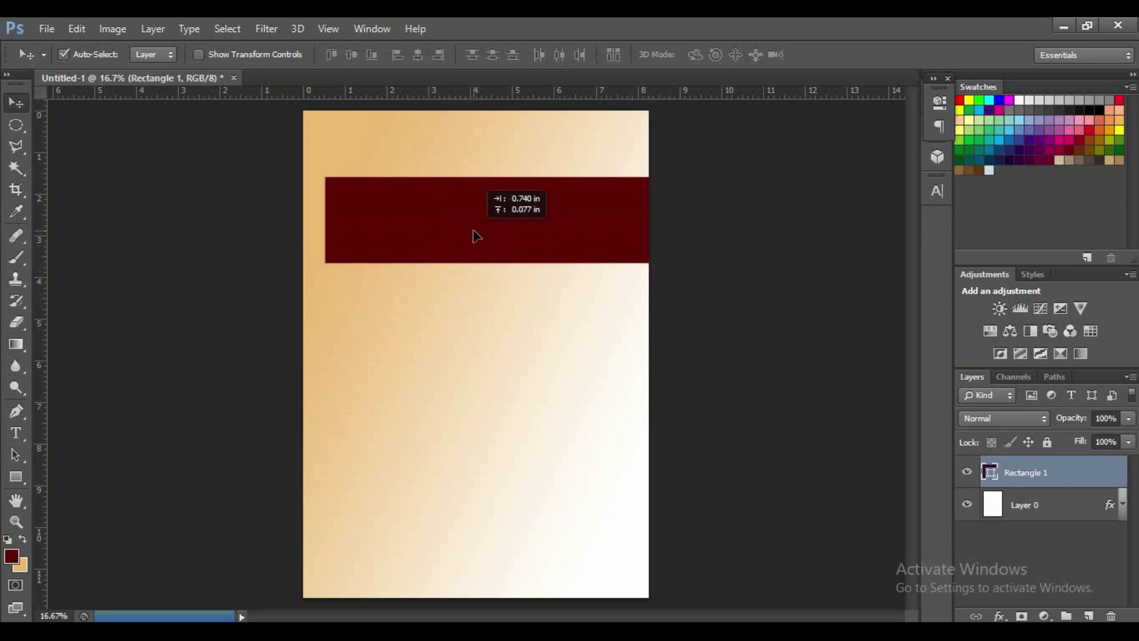
pyautogui.moveTo(474, 236); pyautogui.dragTo(482, 233)
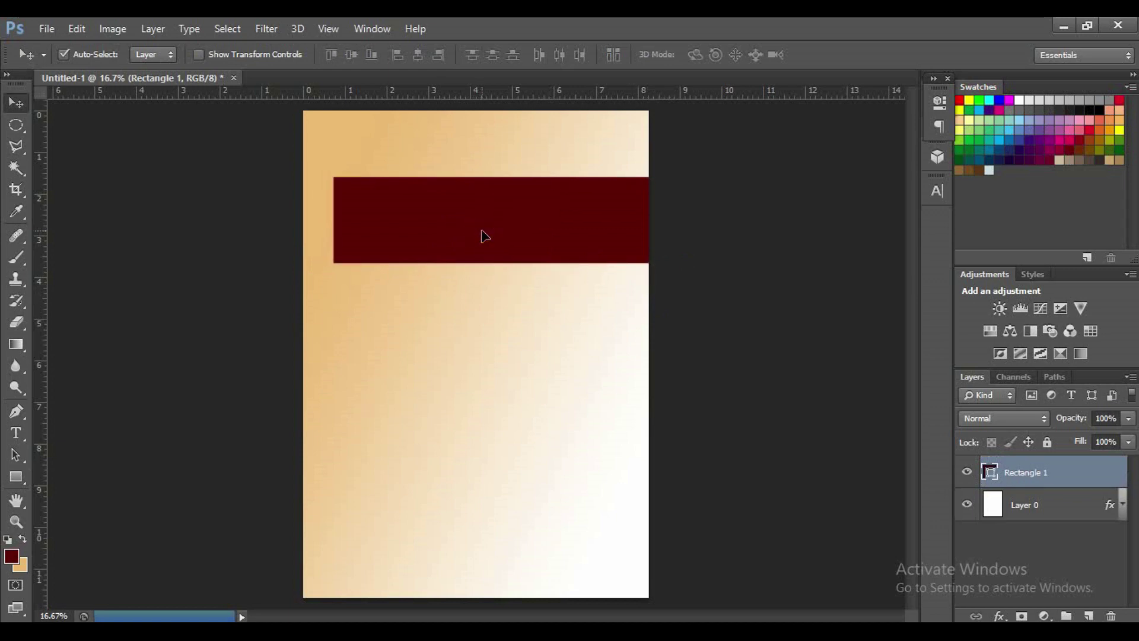
pyautogui.hotkey('ctrl', 't')
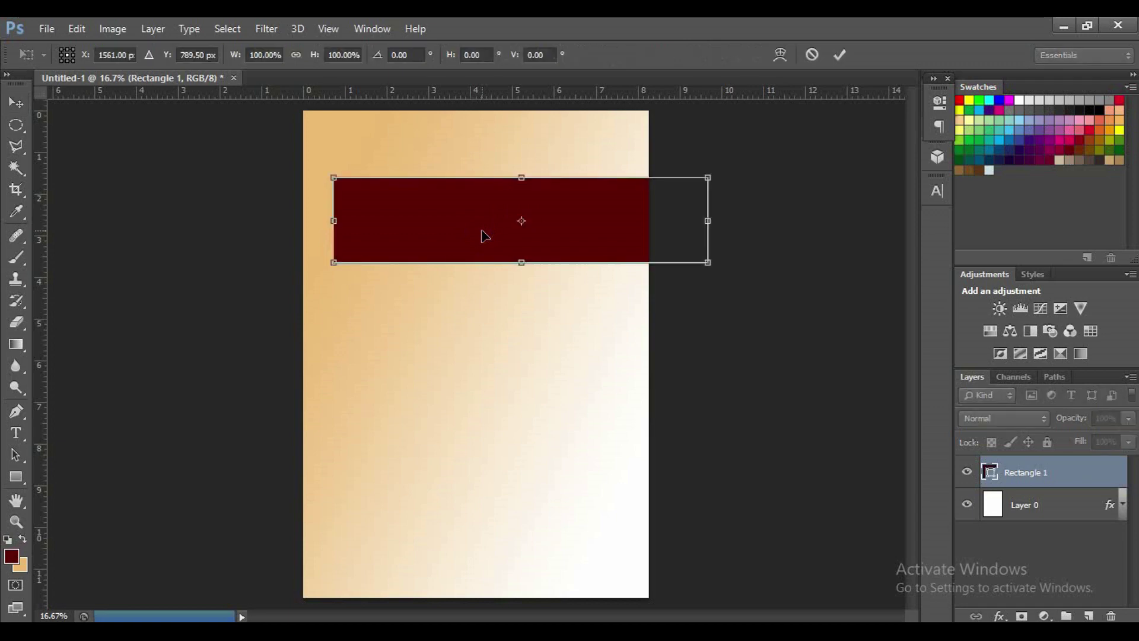
# Skew the banner's top-left corner rightward so its left end slants like a parallelogram
pyautogui.rightClick(398, 212)
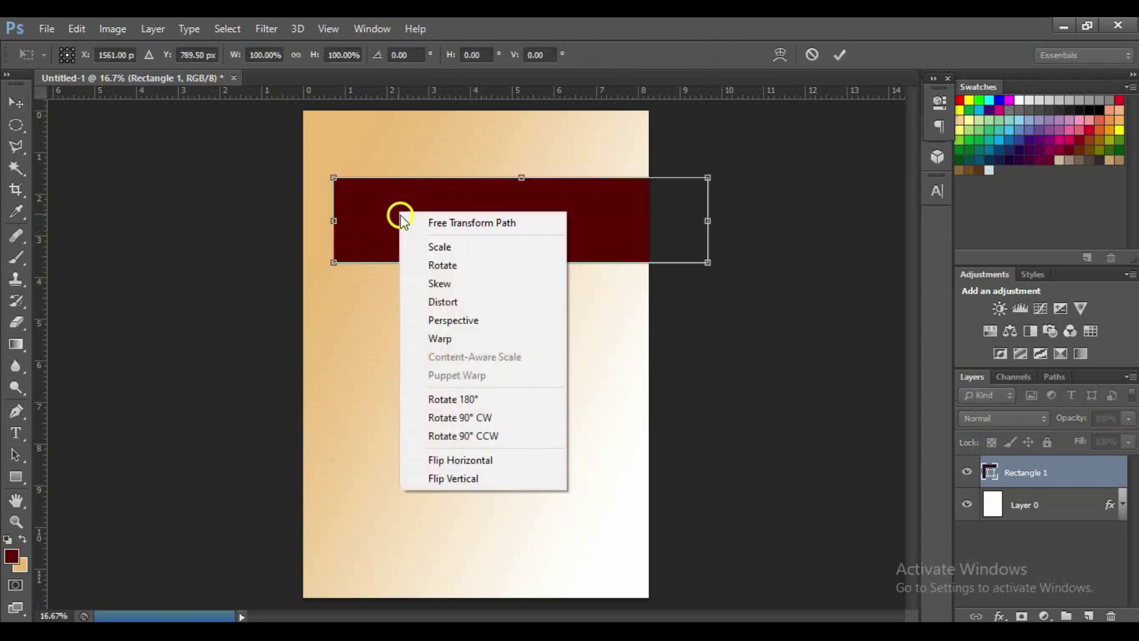
pyautogui.click(450, 287)
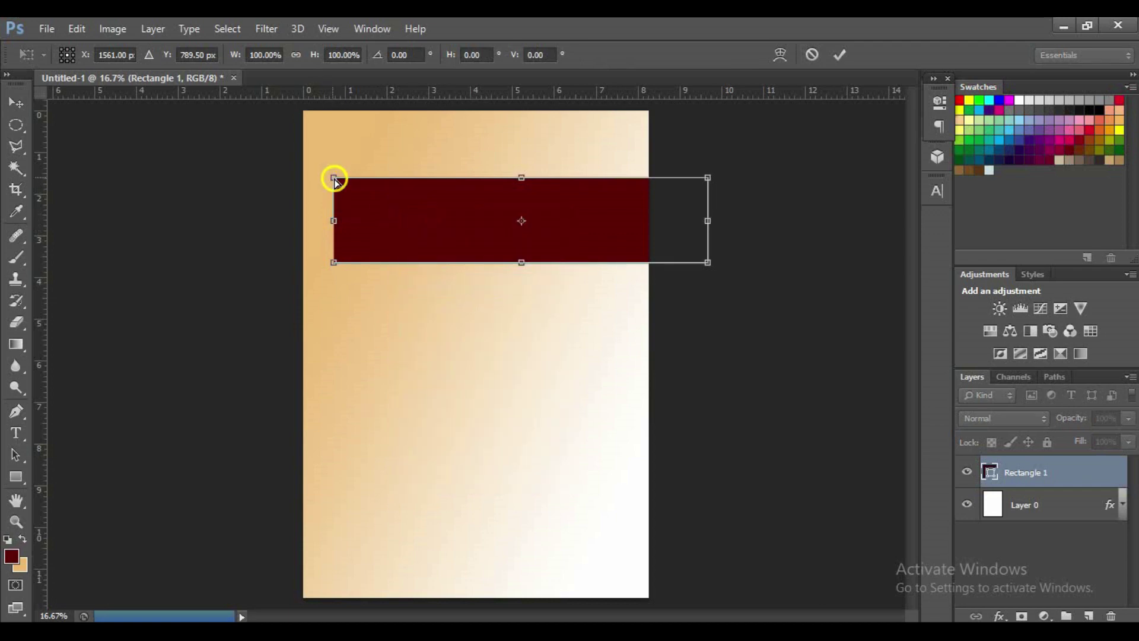
pyautogui.moveTo(334, 178); pyautogui.dragTo(354, 178)
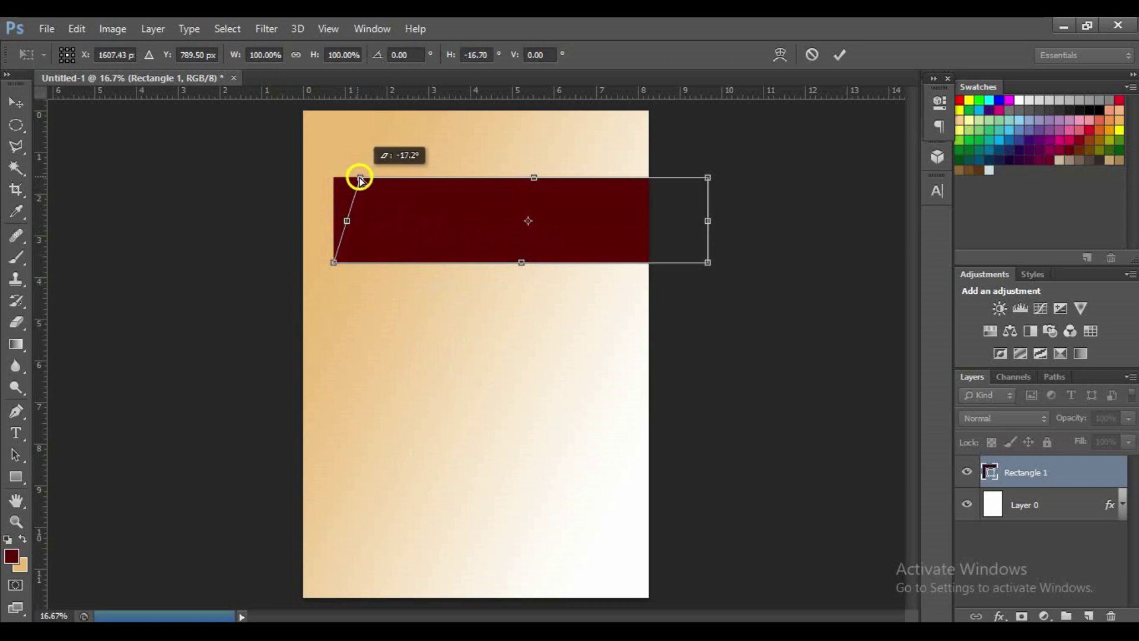
pyautogui.moveTo(354, 178); pyautogui.dragTo(361, 178)
pyautogui.click(839, 55)
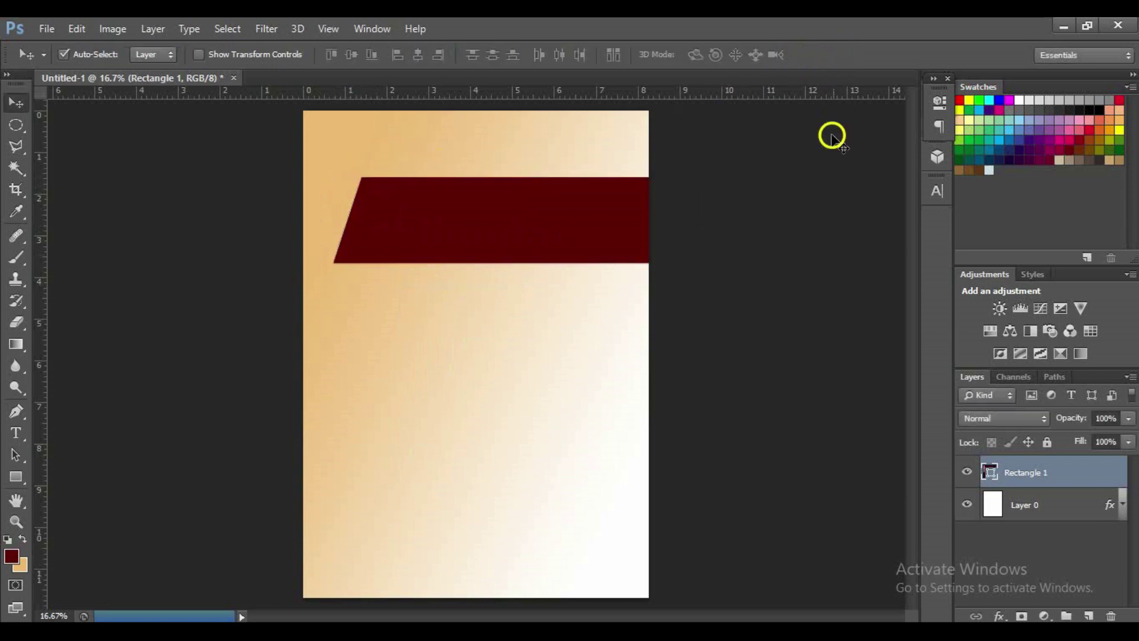
# Set the foreground colour to bright orange ff9600 with the Rectangle tool active
pyautogui.press('u')
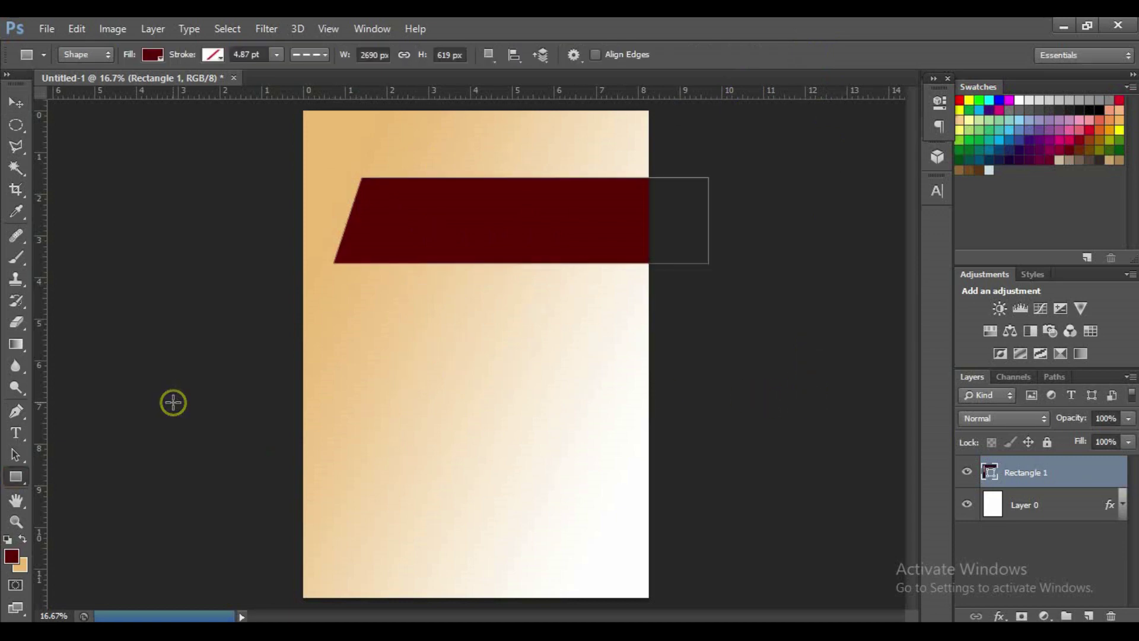
pyautogui.press('Return')
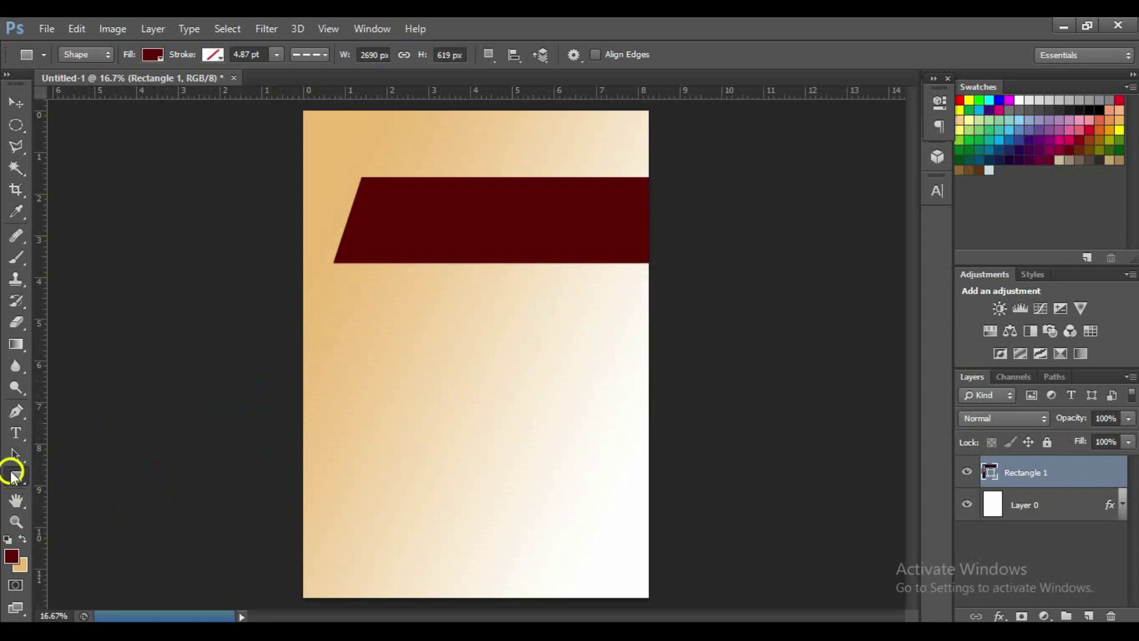
pyautogui.rightClick(14, 475)
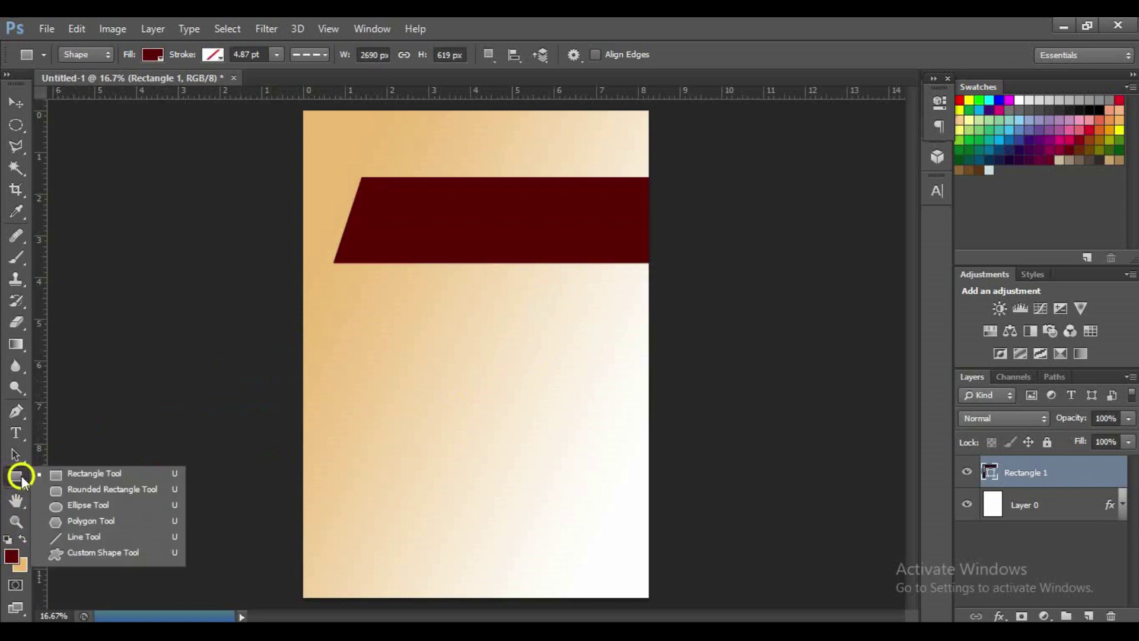
pyautogui.click(80, 473)
pyautogui.click(22, 538)
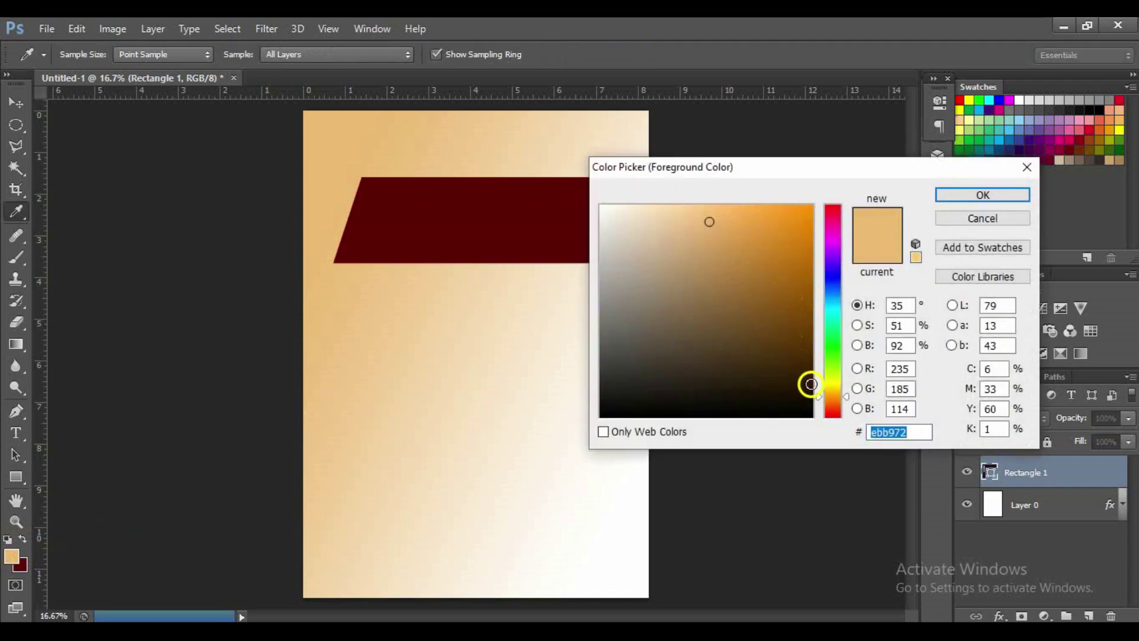
pyautogui.click(843, 394)
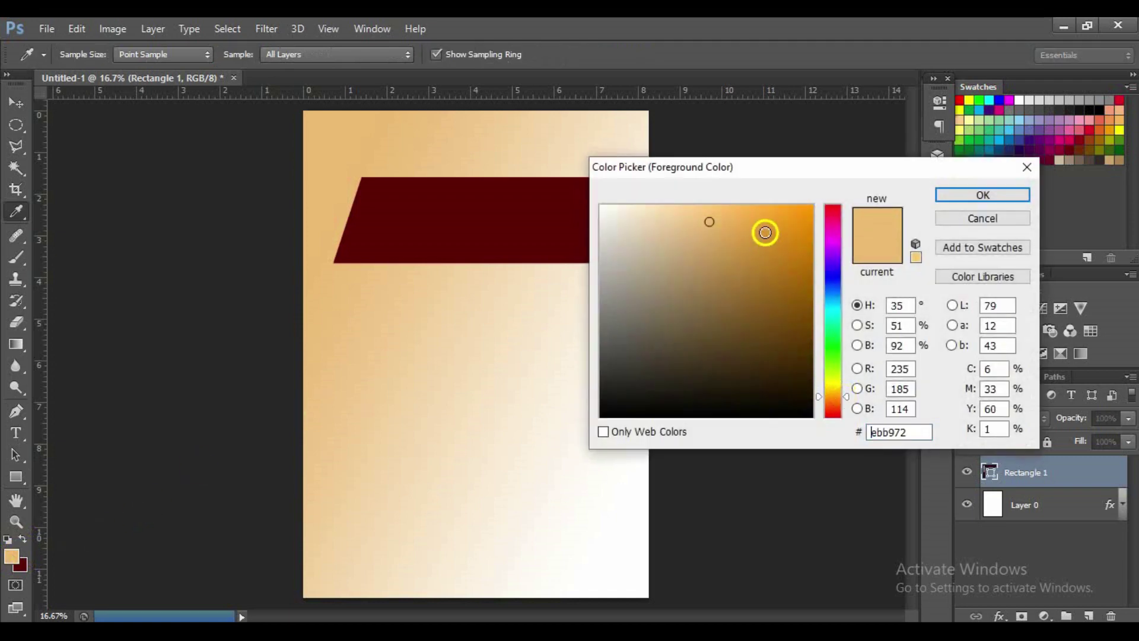
pyautogui.moveTo(763, 231); pyautogui.dragTo(843, 187)
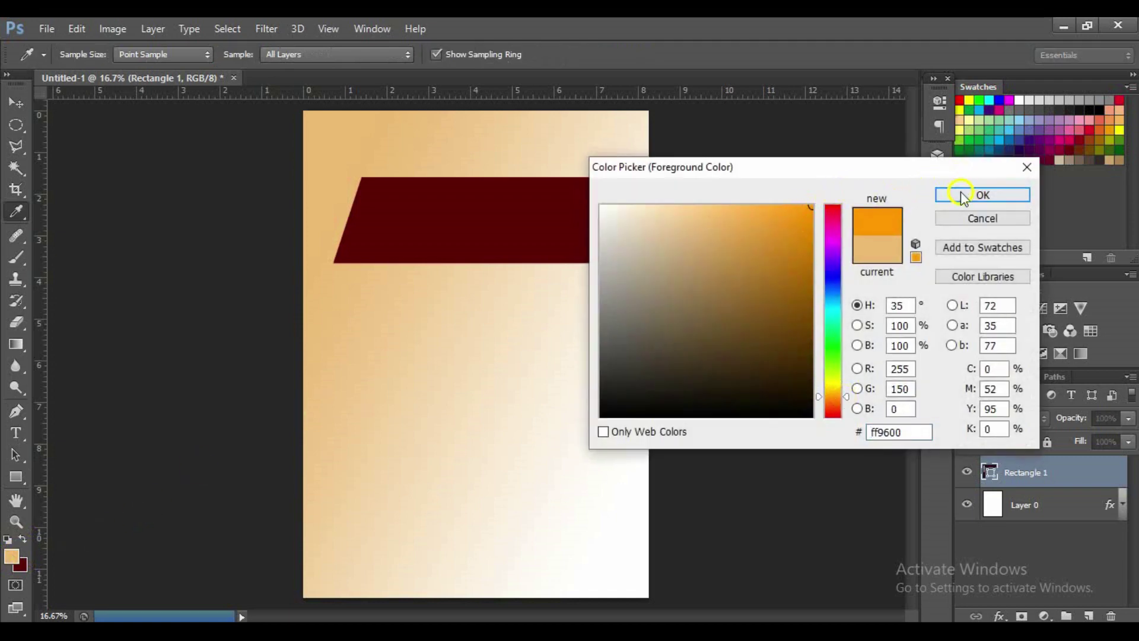
pyautogui.click(979, 194)
# Draw a thin tall orange bar, Rectangle 2, across the banner's left part
pyautogui.press('u')
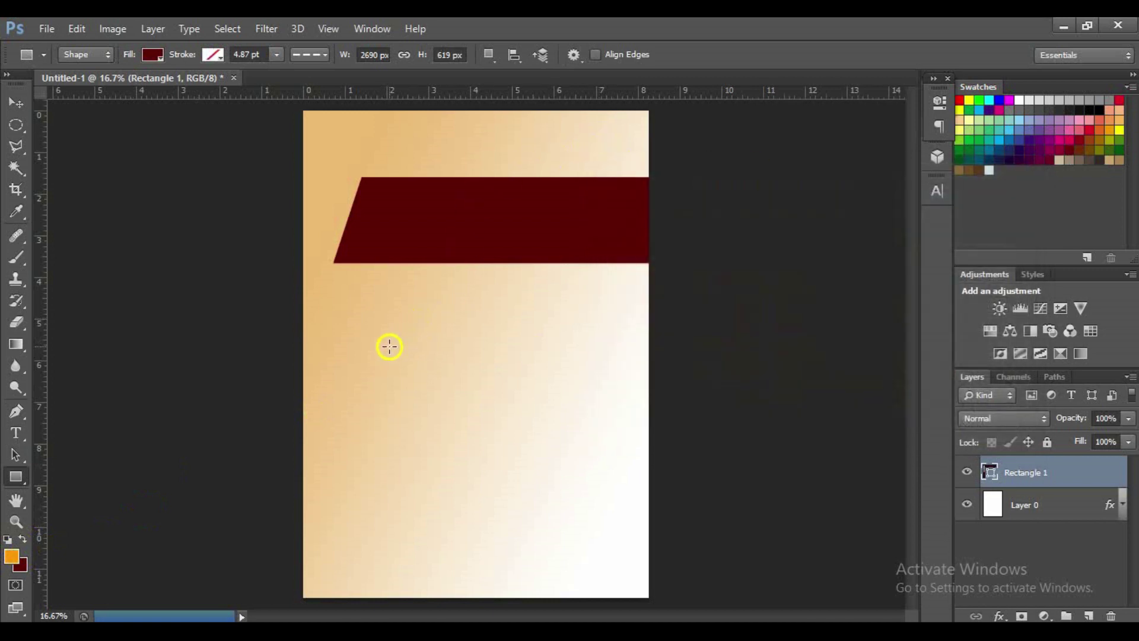
pyautogui.moveTo(388, 162); pyautogui.dragTo(397, 279)
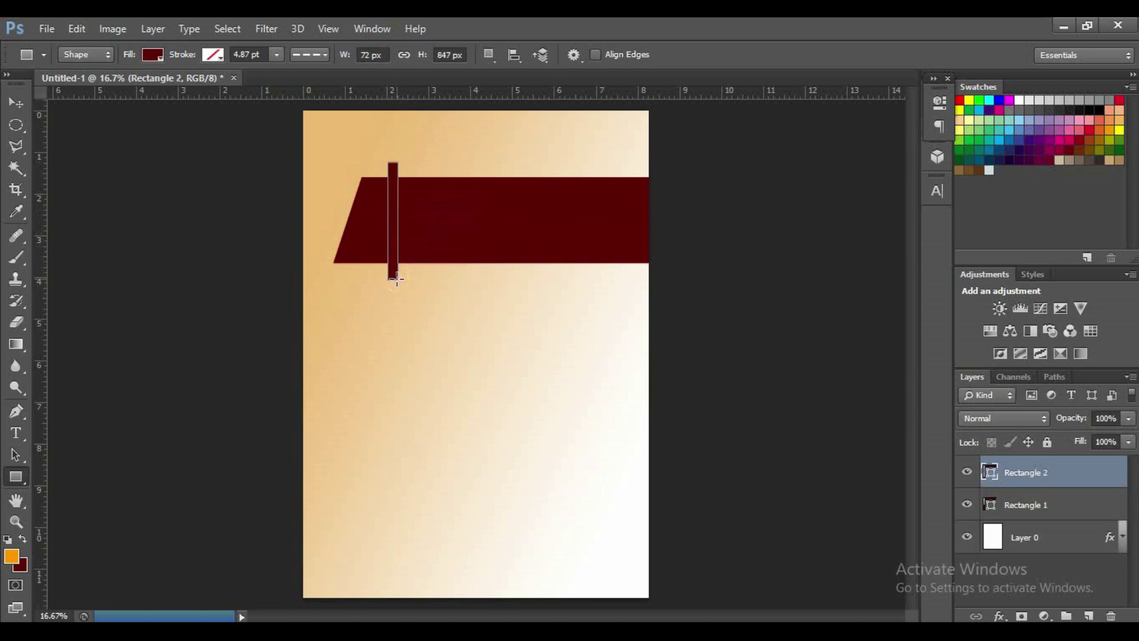
pyautogui.doubleClick(991, 471)
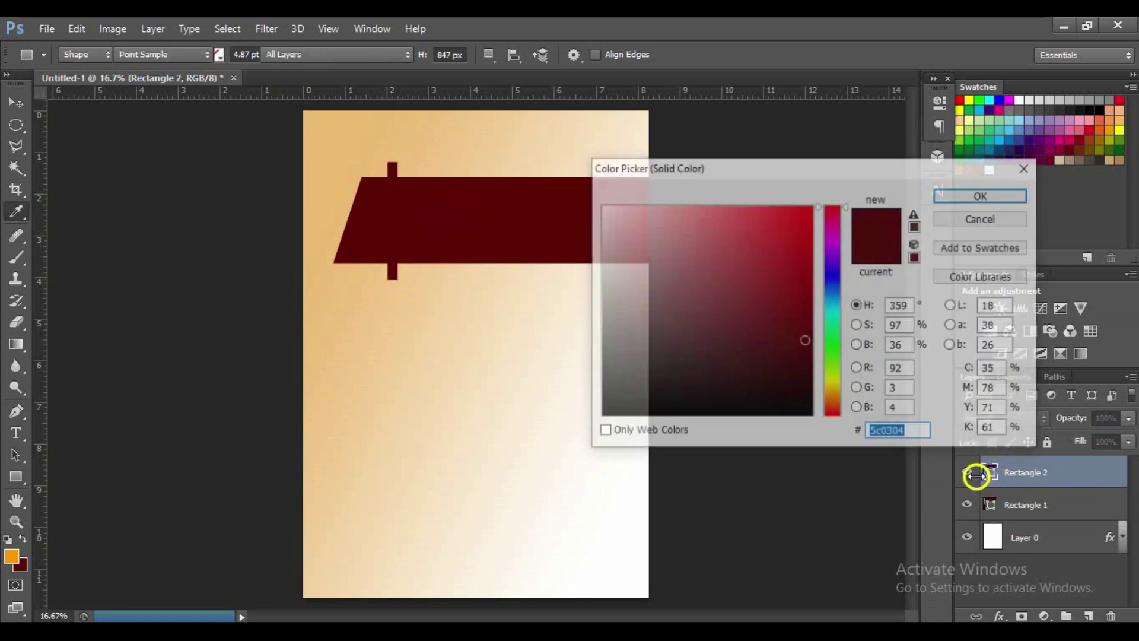
pyautogui.click(11, 556)
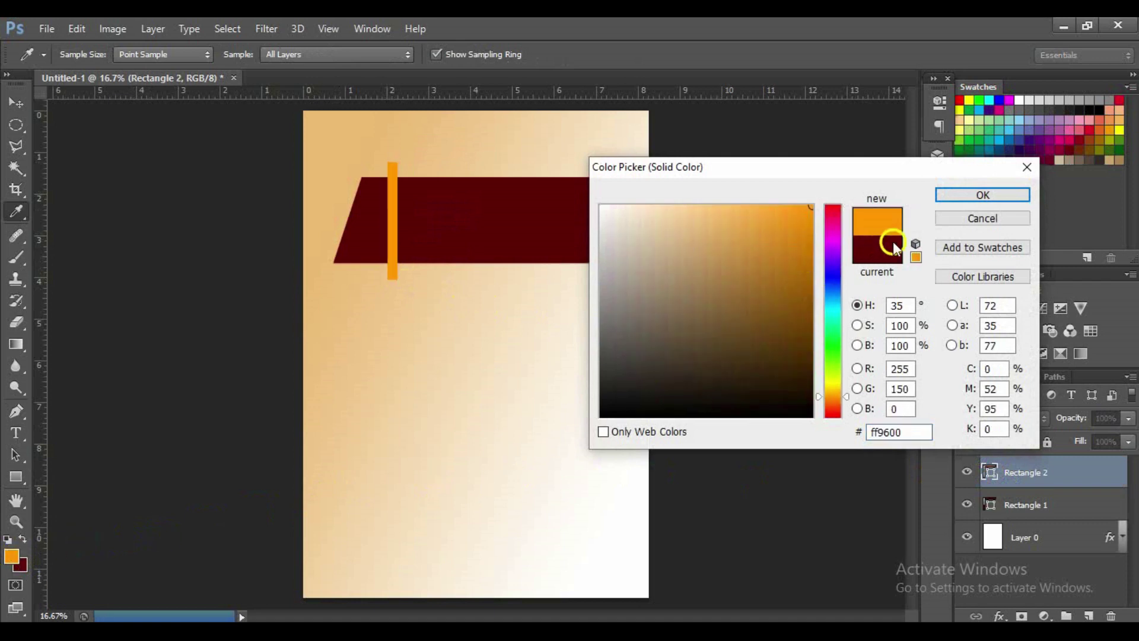
pyautogui.click(982, 195)
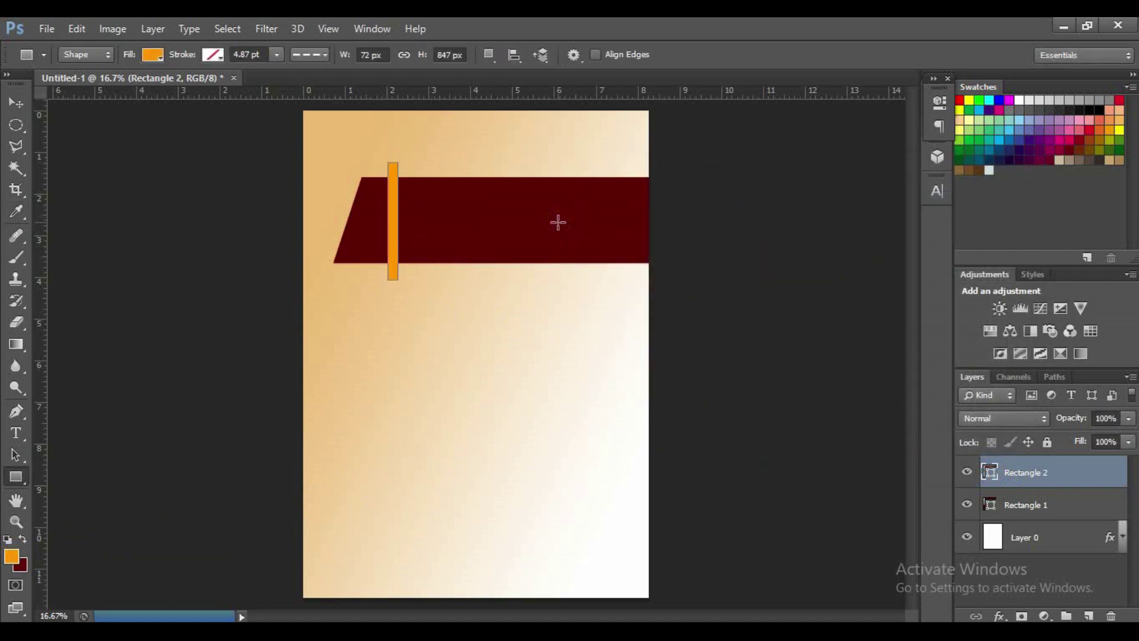
# Rotate the orange bar about 18° and place it parallel inside the banner's slanted edge
pyautogui.hotkey('ctrl', 't')
pyautogui.moveTo(447, 140); pyautogui.dragTo(465, 157)
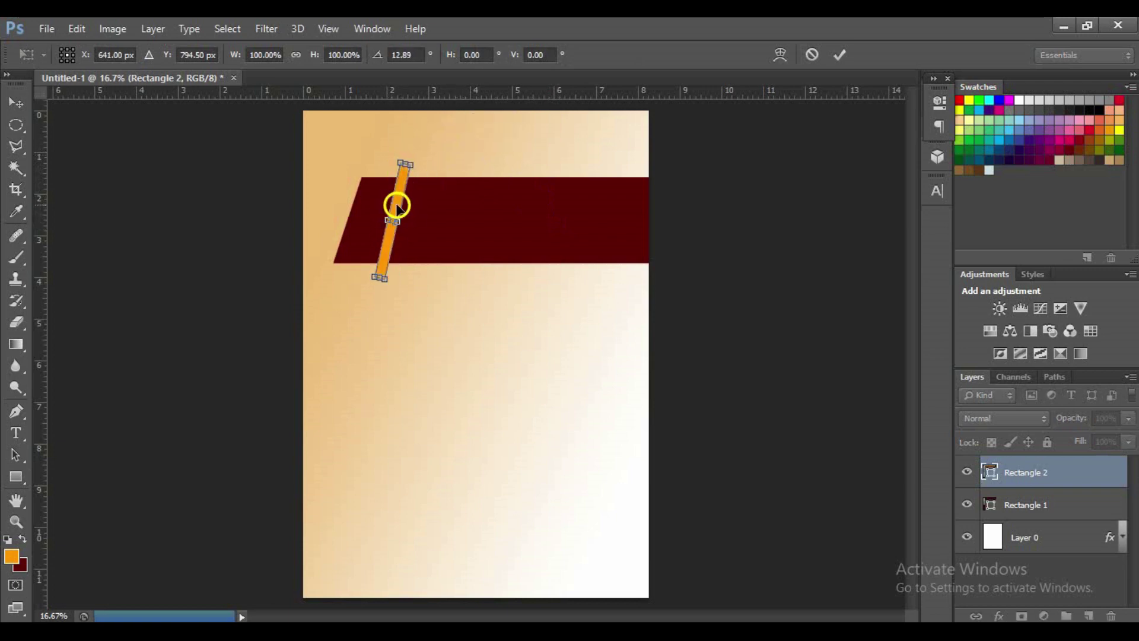
pyautogui.moveTo(396, 206); pyautogui.dragTo(379, 205)
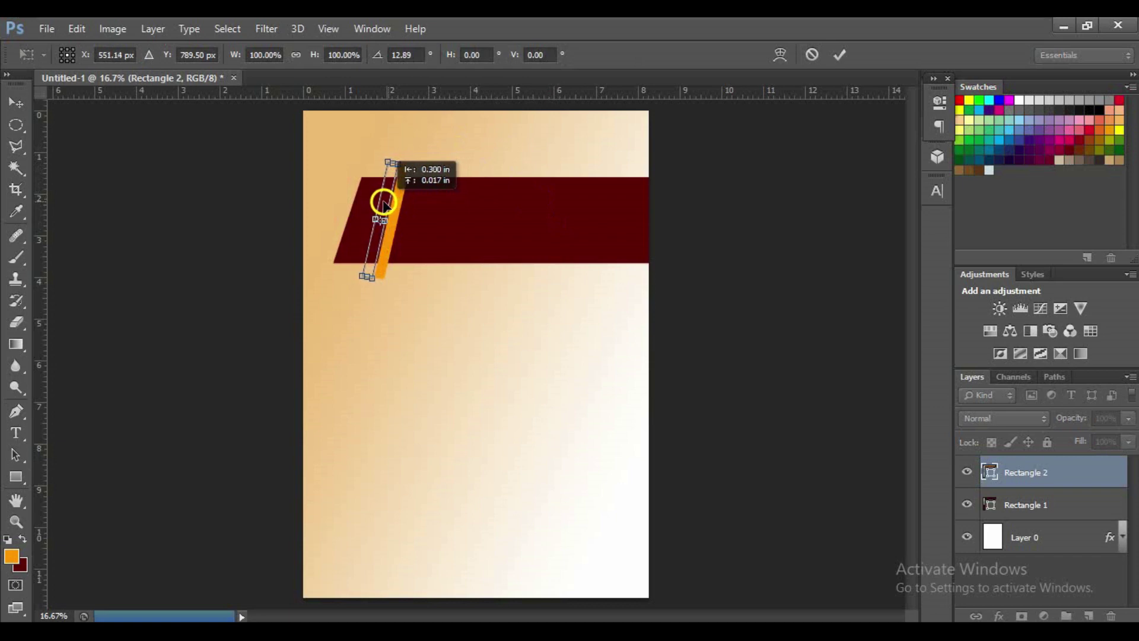
pyautogui.moveTo(410, 143); pyautogui.dragTo(414, 144)
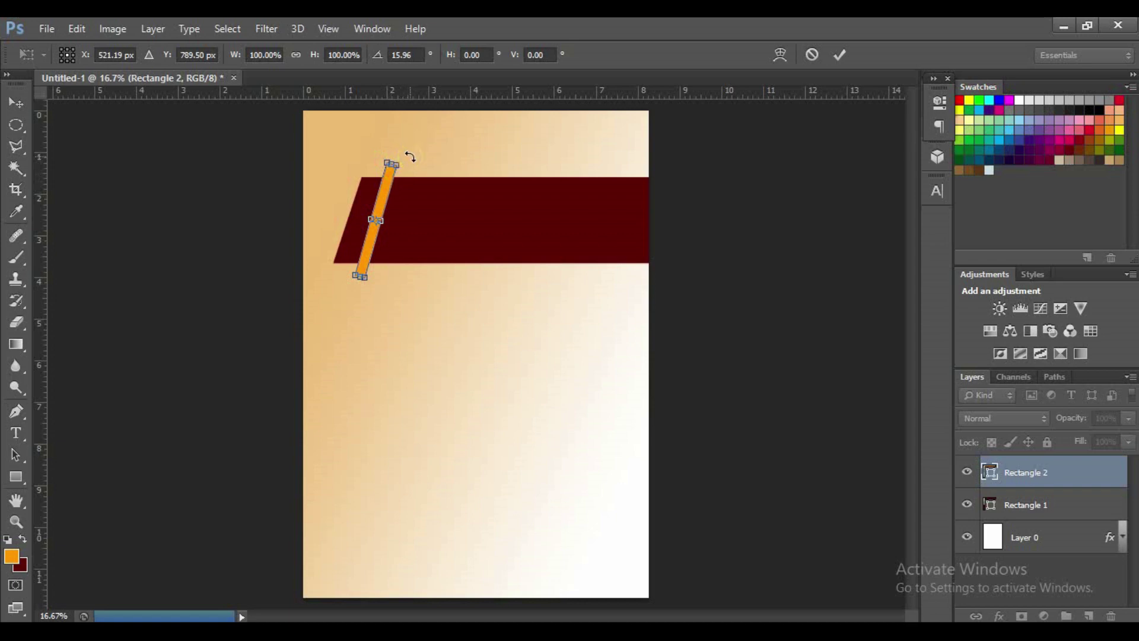
pyautogui.moveTo(411, 158); pyautogui.dragTo(412, 158)
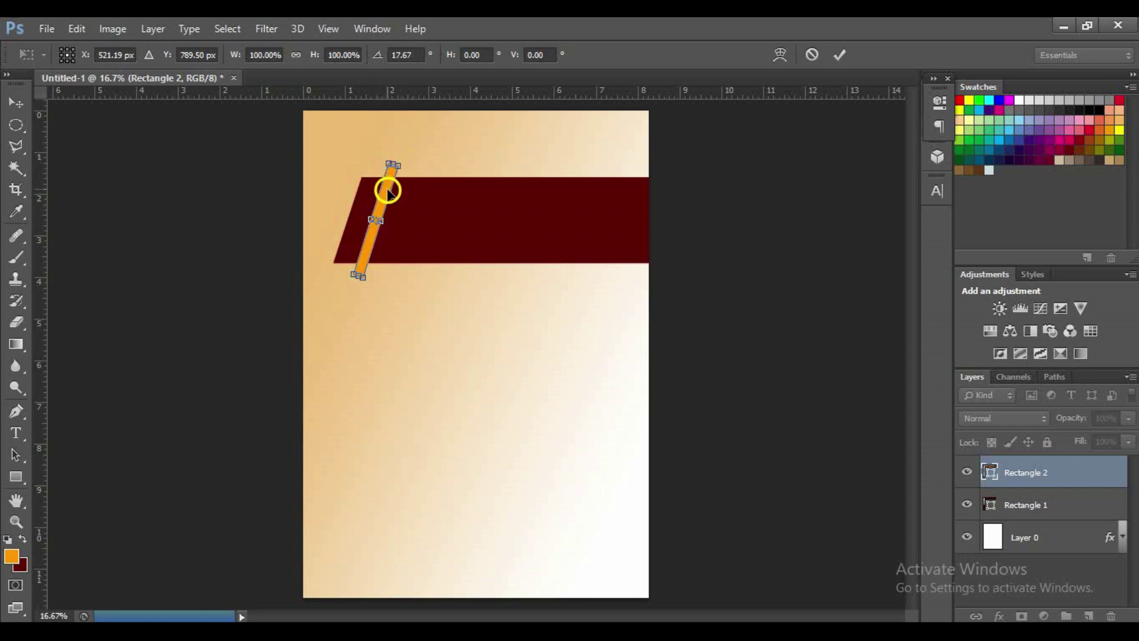
pyautogui.moveTo(388, 196); pyautogui.dragTo(385, 202)
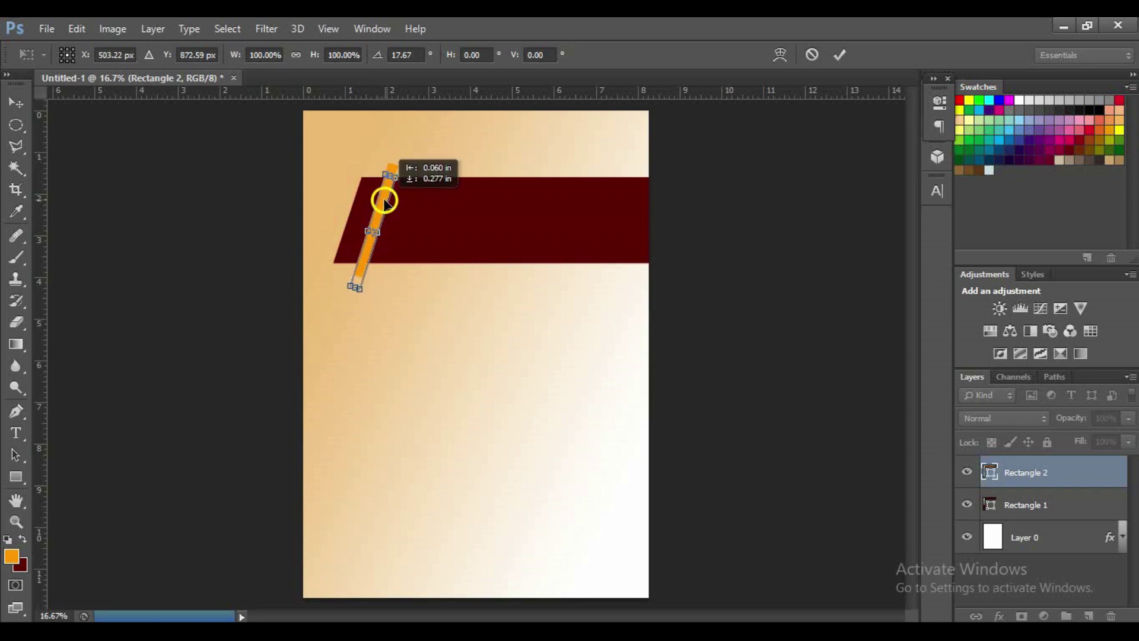
pyautogui.moveTo(385, 202); pyautogui.dragTo(386, 198)
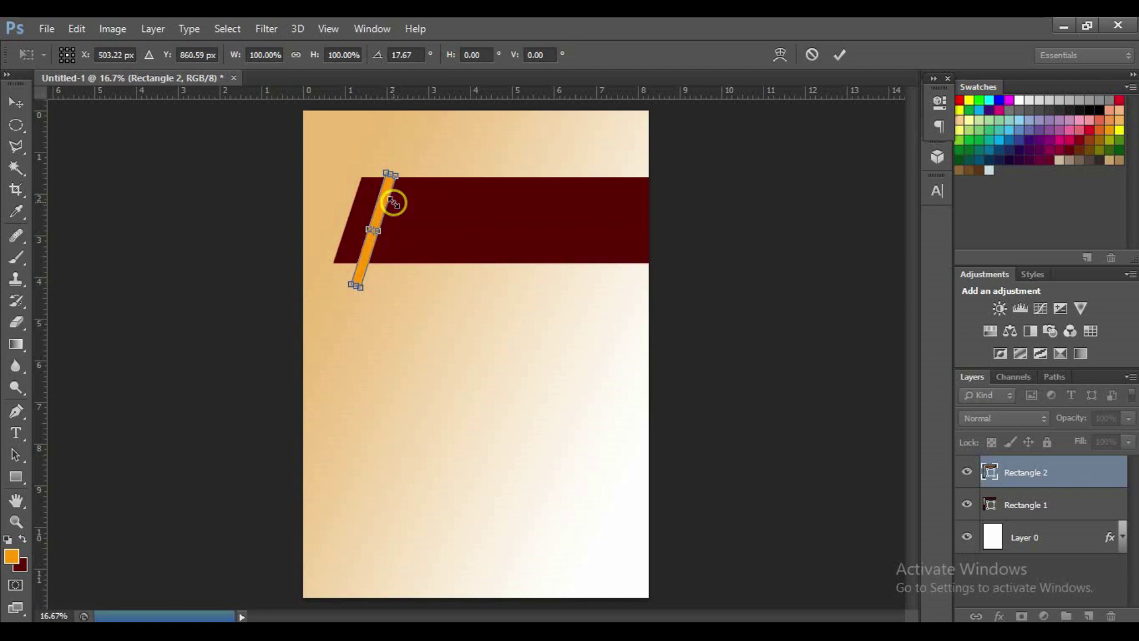
pyautogui.hotkey('shift', 'Up')
pyautogui.hotkey('shift', 'Up')
pyautogui.hotkey('shift', 'Up')
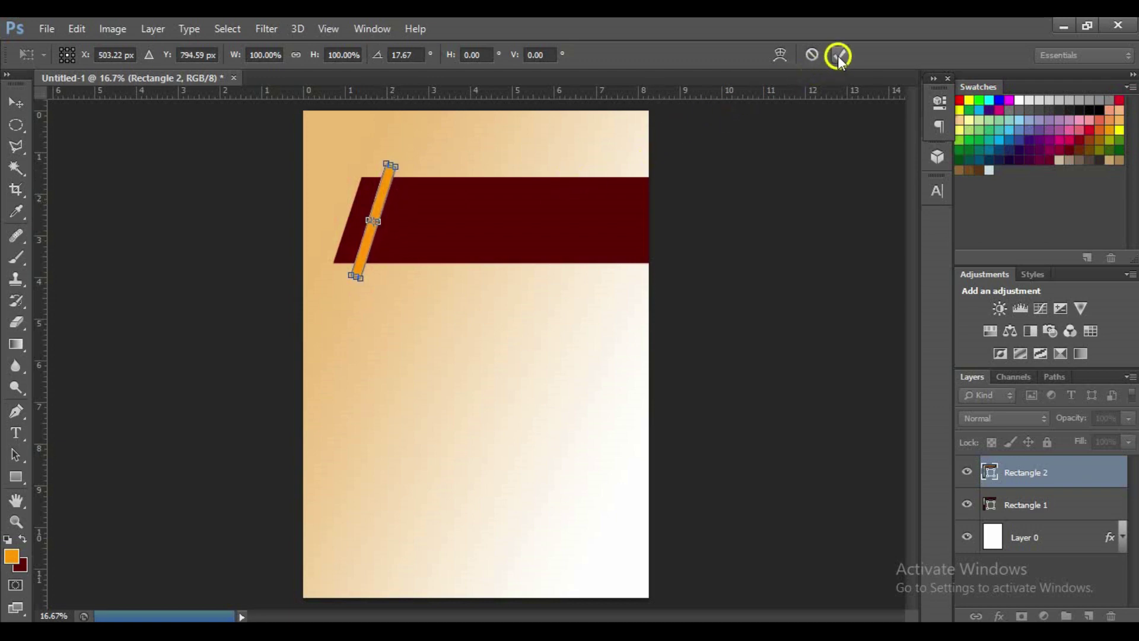
pyautogui.click(839, 54)
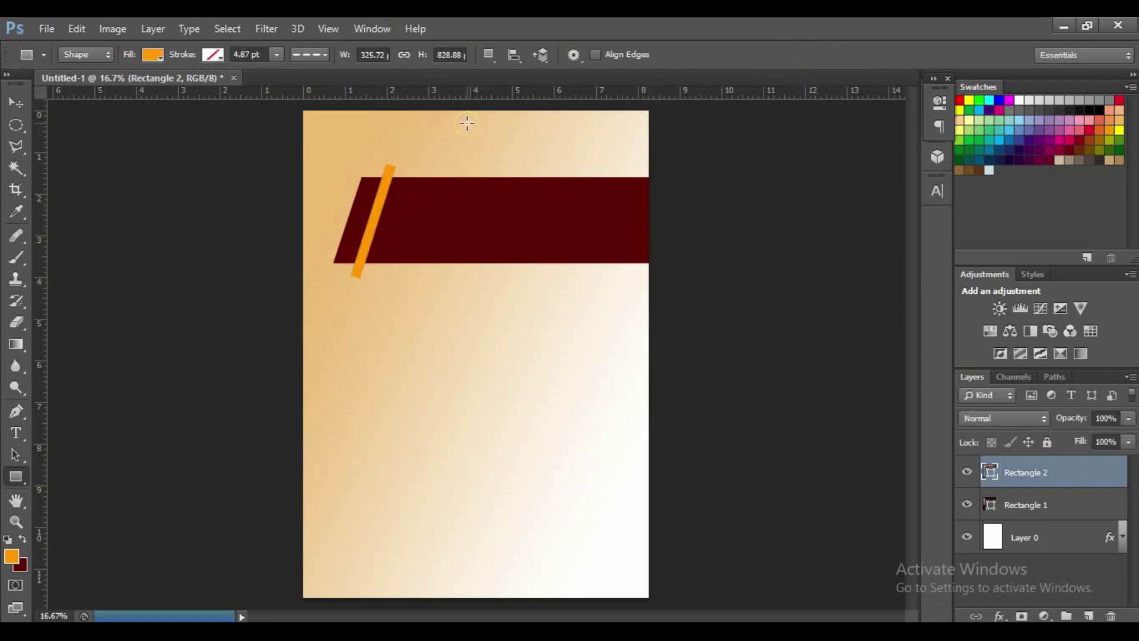
# Draw a small triangle path atop the orange bar and turn it into a selection
pyautogui.press('p')
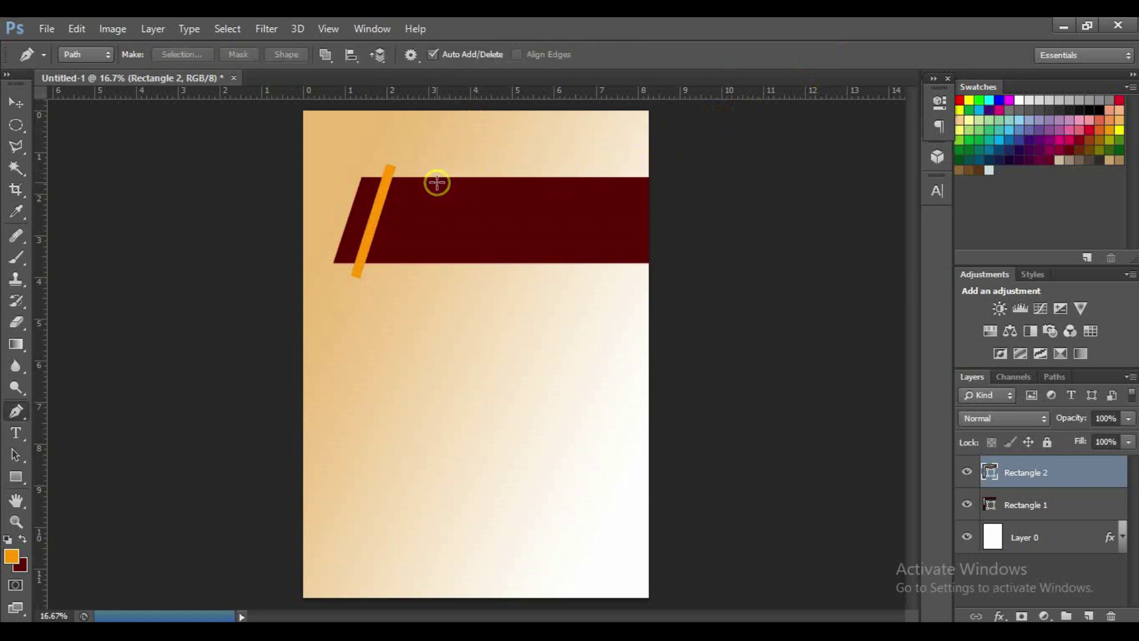
pyautogui.hotkey('ctrl', '+')
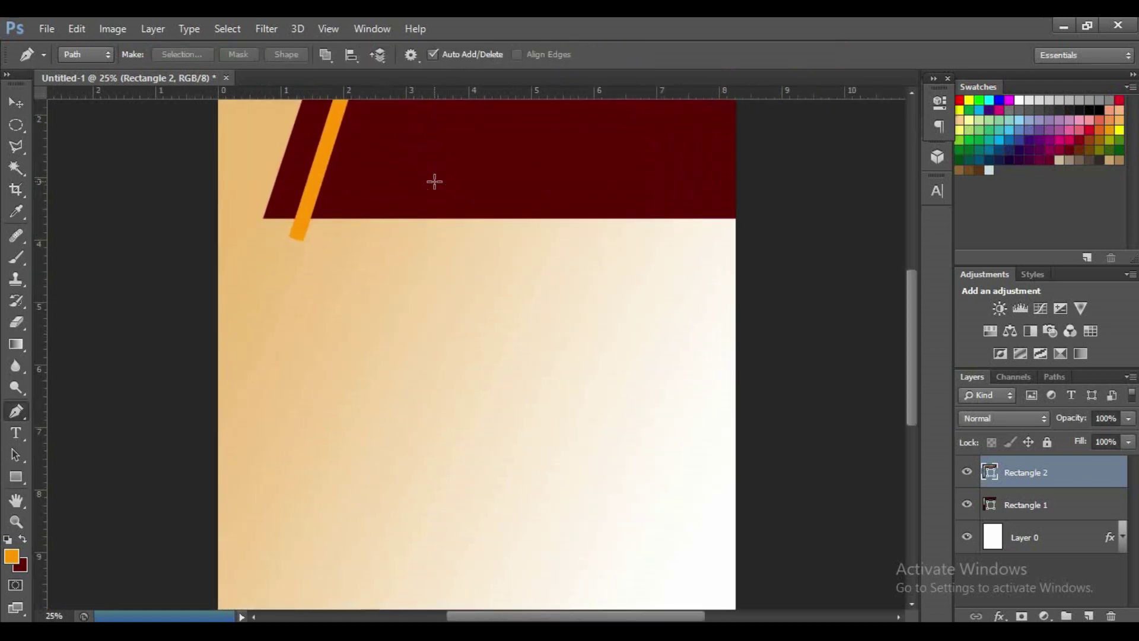
pyautogui.scroll(5, 339, 339)
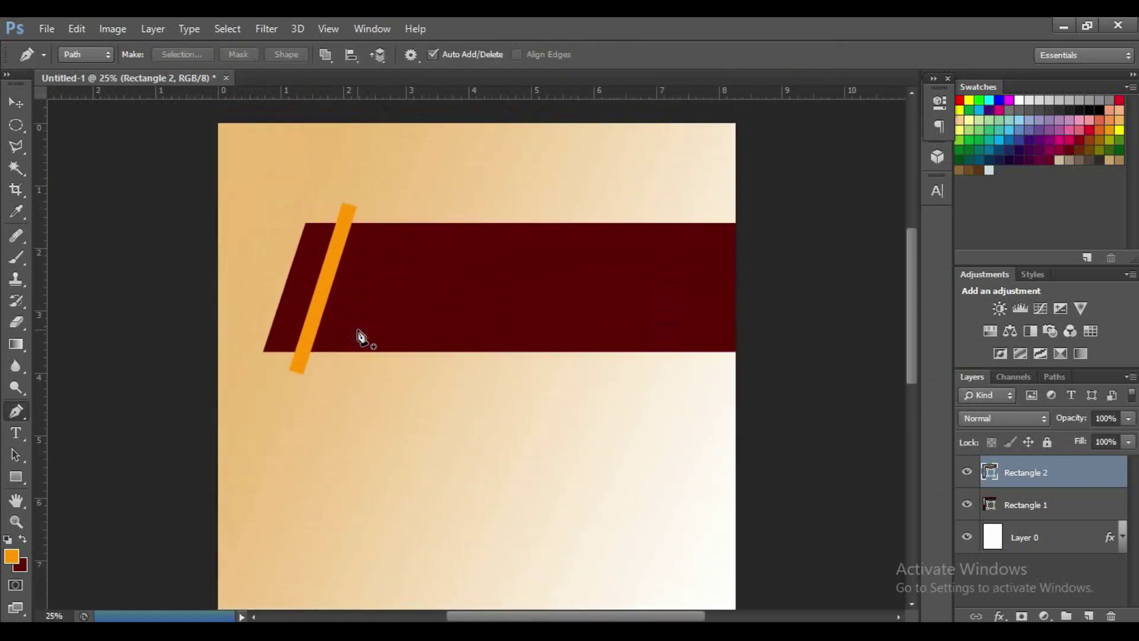
pyautogui.click(355, 207)
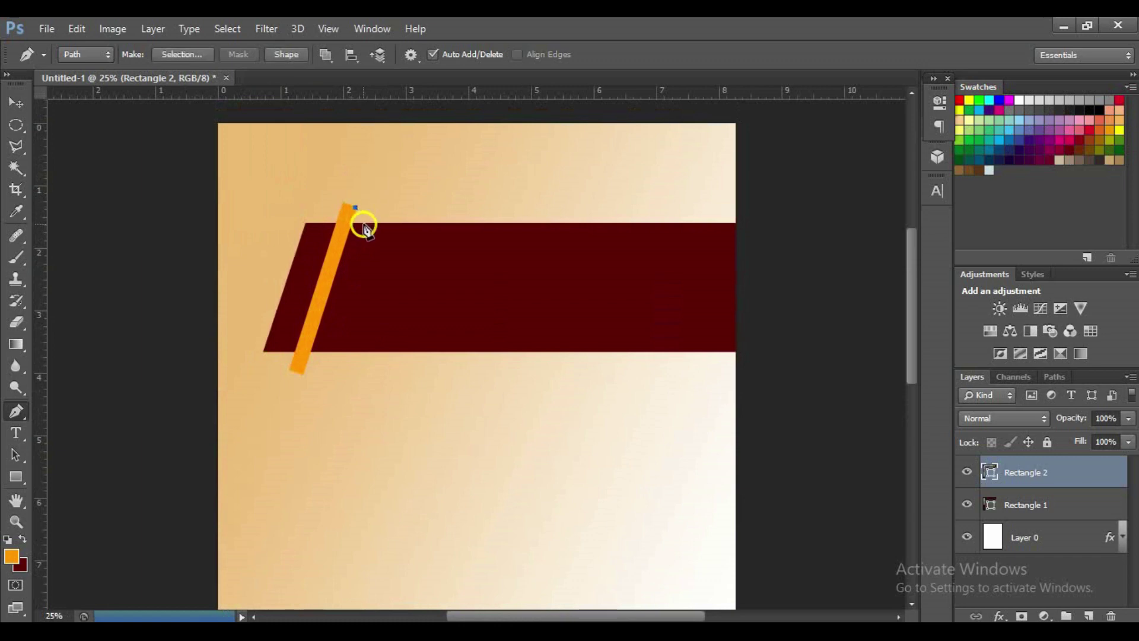
pyautogui.moveTo(365, 229); pyautogui.dragTo(350, 234)
pyautogui.click(354, 209)
pyautogui.rightClick(363, 236)
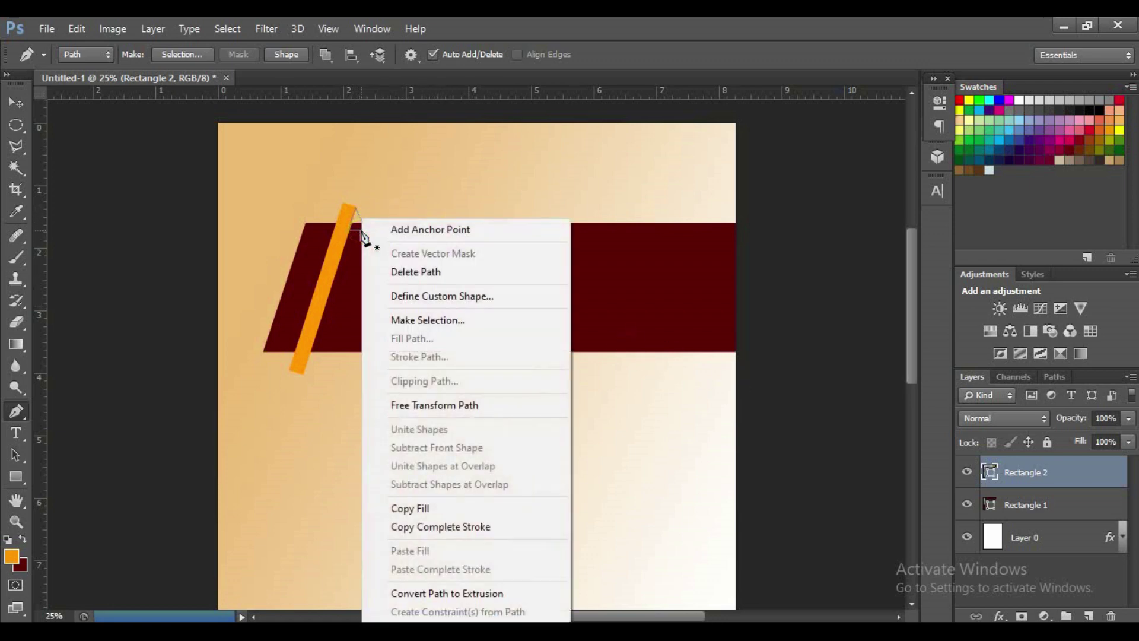
pyautogui.click(428, 321)
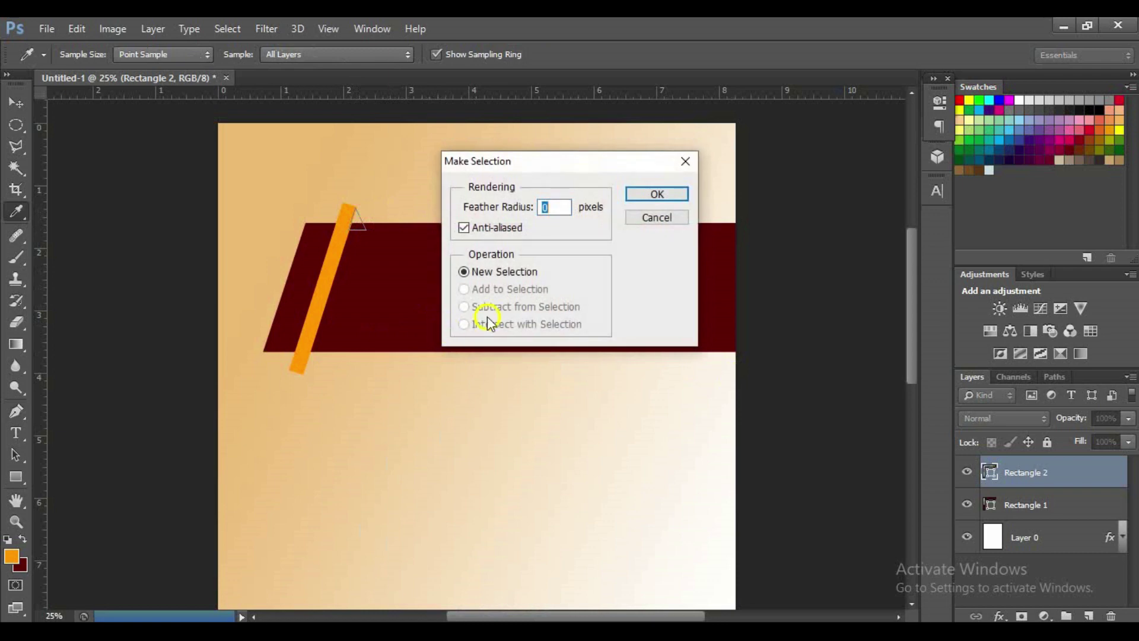
pyautogui.click(643, 199)
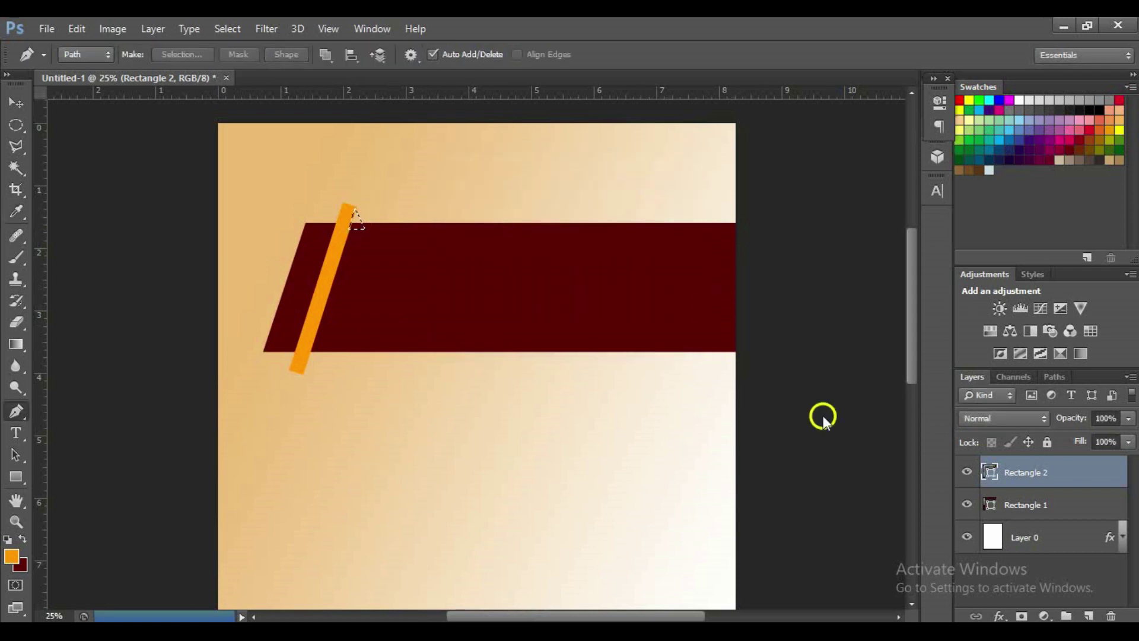
# Fill the triangle on new Layer 1 with dark brown #905603, placed below Rectangle 1
pyautogui.click(1070, 506)
pyautogui.click(1089, 616)
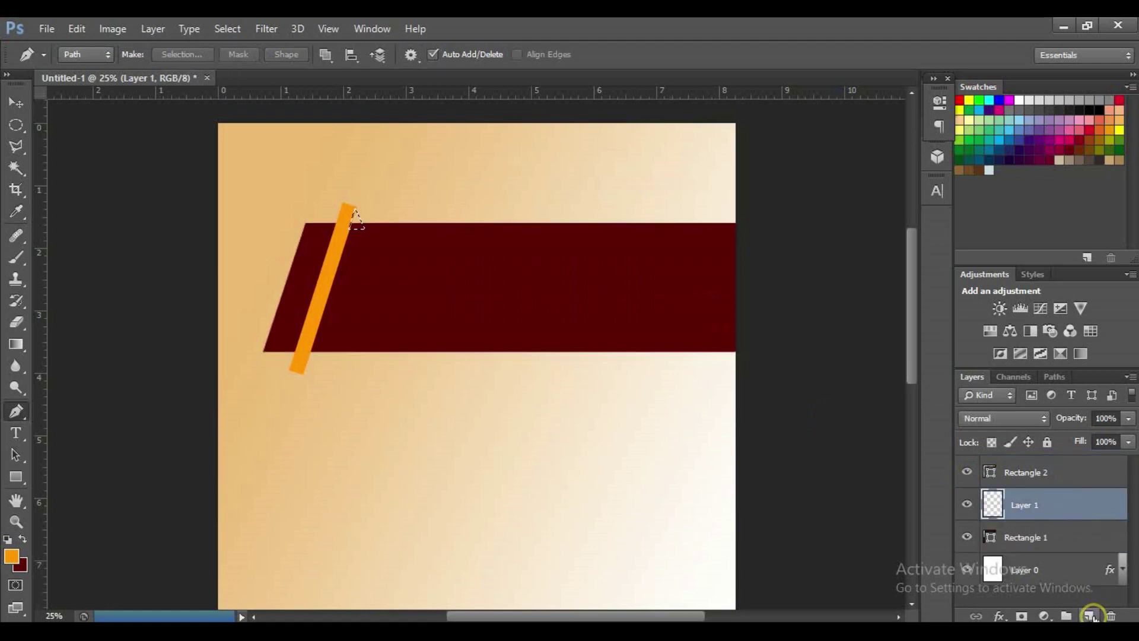
pyautogui.click(10, 557)
pyautogui.moveTo(801, 275); pyautogui.dragTo(807, 297)
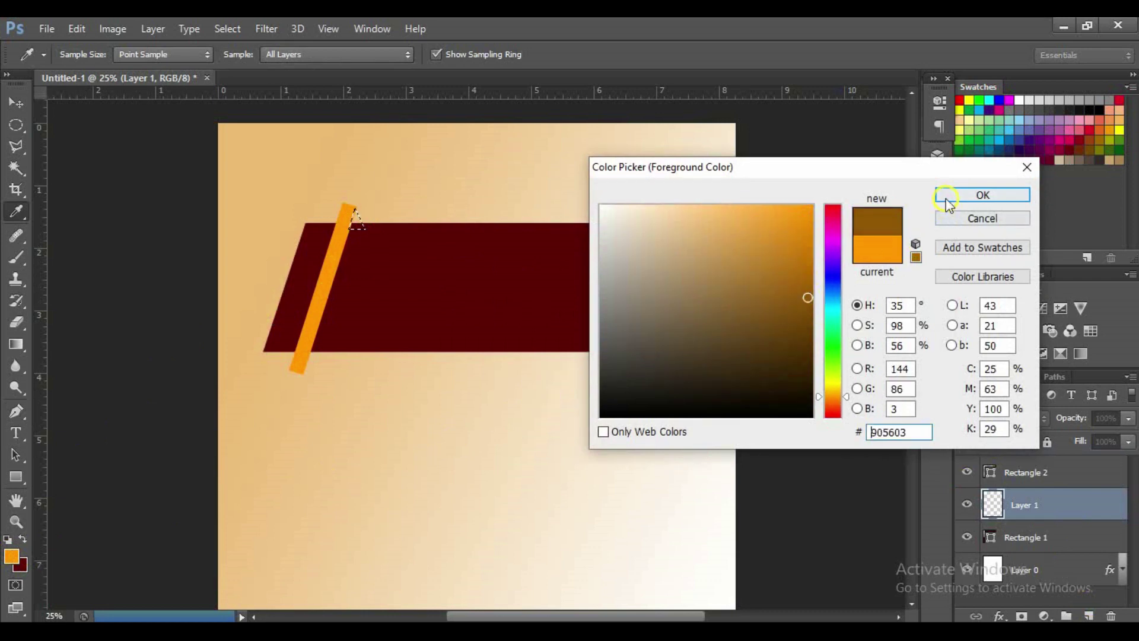
pyautogui.click(947, 199)
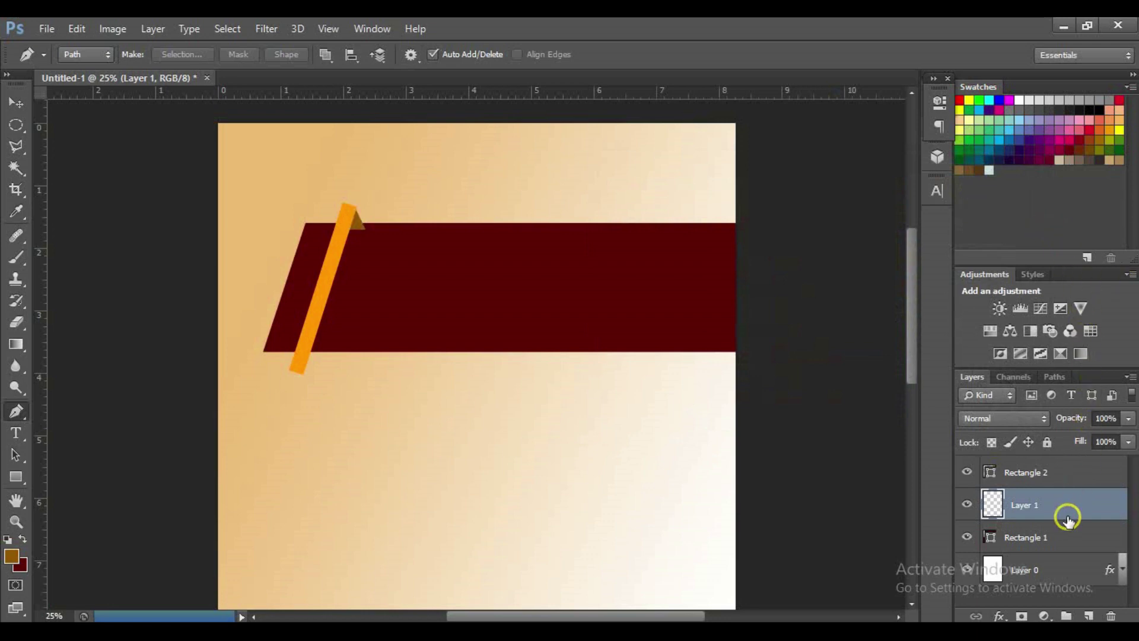
pyautogui.moveTo(1063, 515); pyautogui.dragTo(1066, 557)
pyautogui.press('v')
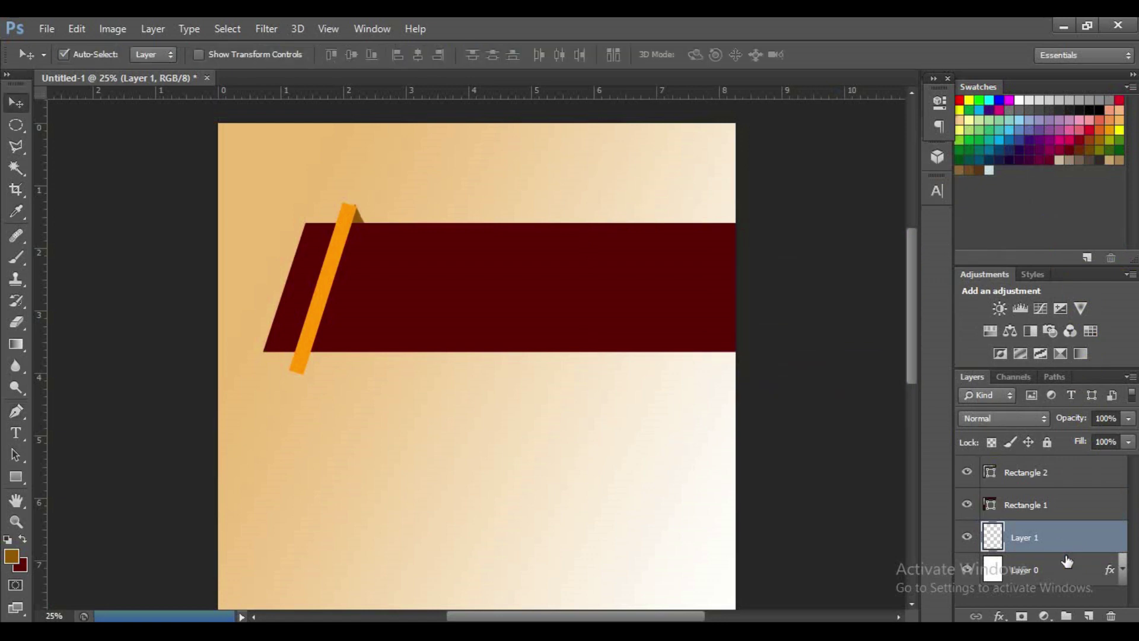
# Group Rectangle 2, Rectangle 1 and Layer 1 together as Group 1
pyautogui.hotkey('ctrl', '-')
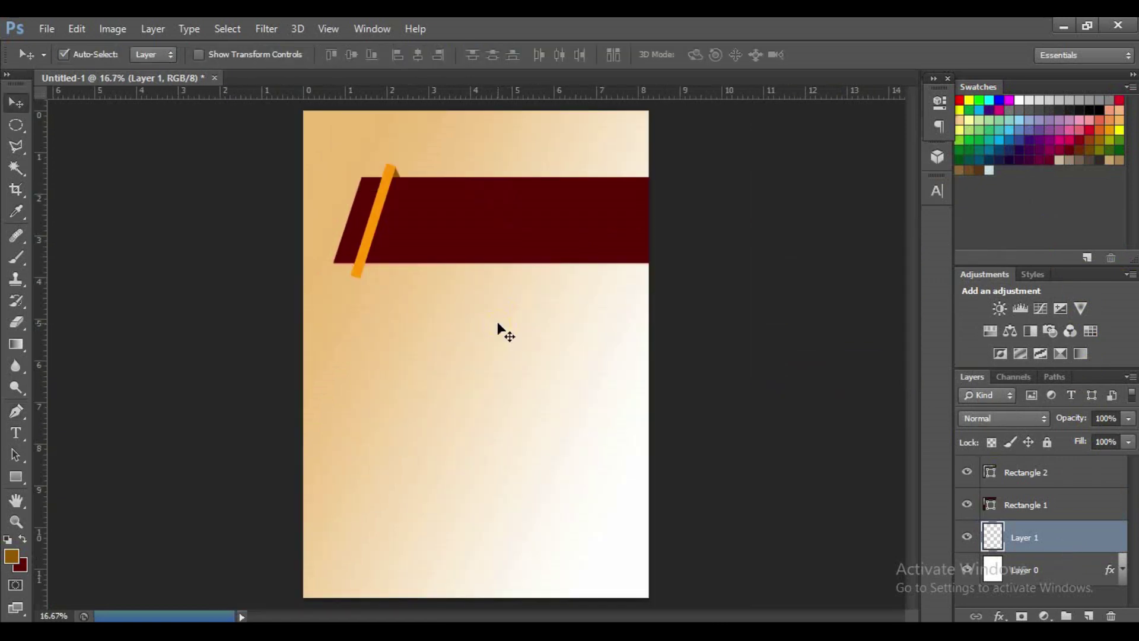
pyautogui.keyDown('shift'); pyautogui.click(1068, 473); pyautogui.keyUp('shift')
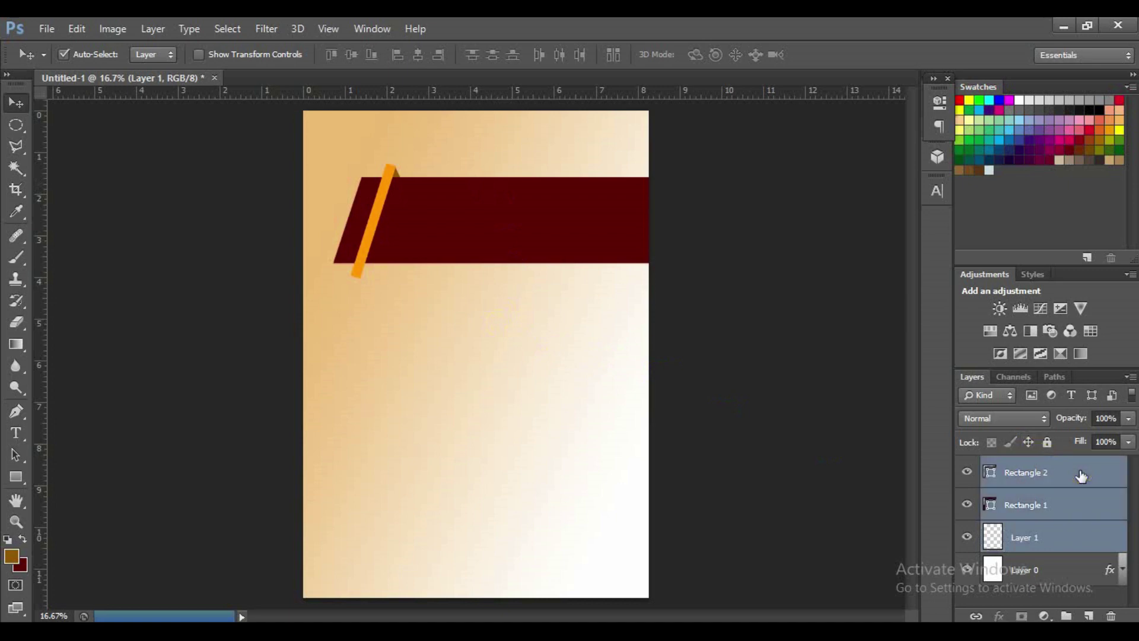
pyautogui.click(1075, 537)
pyautogui.click(1075, 539)
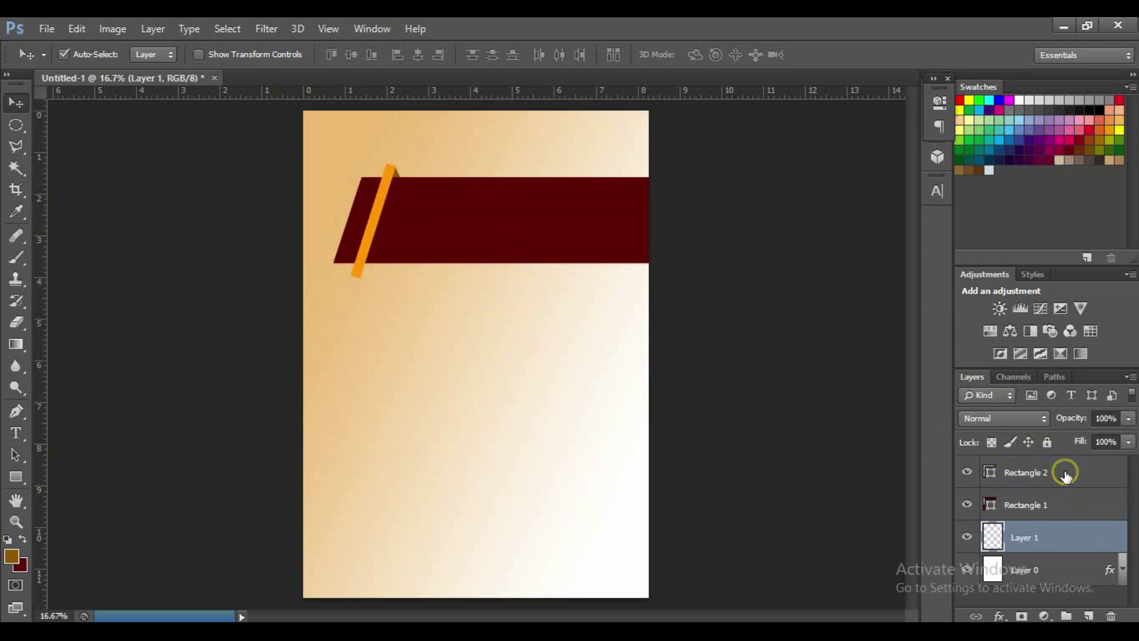
pyautogui.keyDown('shift'); pyautogui.click(1066, 473); pyautogui.keyUp('shift')
pyautogui.click(1066, 539)
pyautogui.keyDown('shift'); pyautogui.click(1065, 511); pyautogui.keyUp('shift')
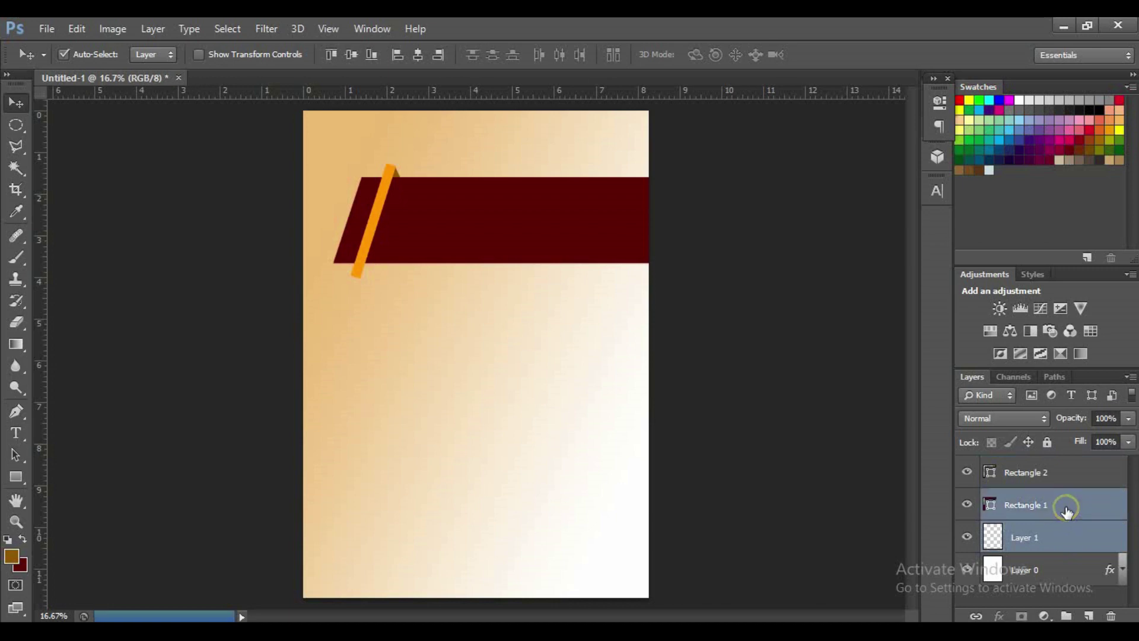
pyautogui.keyDown('shift'); pyautogui.click(1067, 474); pyautogui.keyUp('shift')
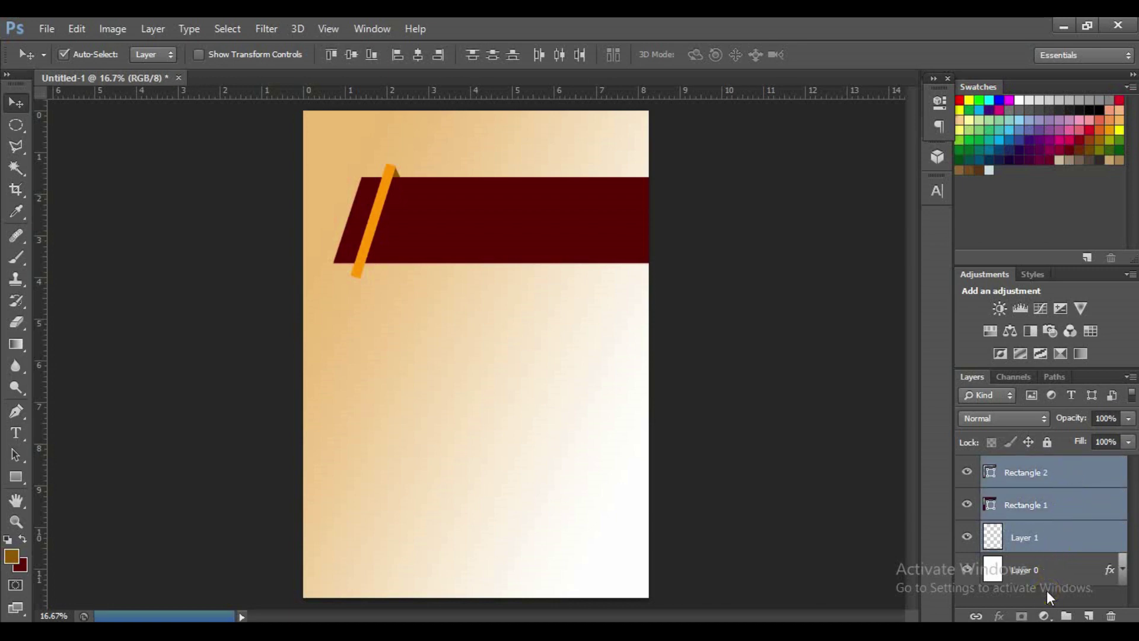
pyautogui.hotkey('ctrl', 'g')
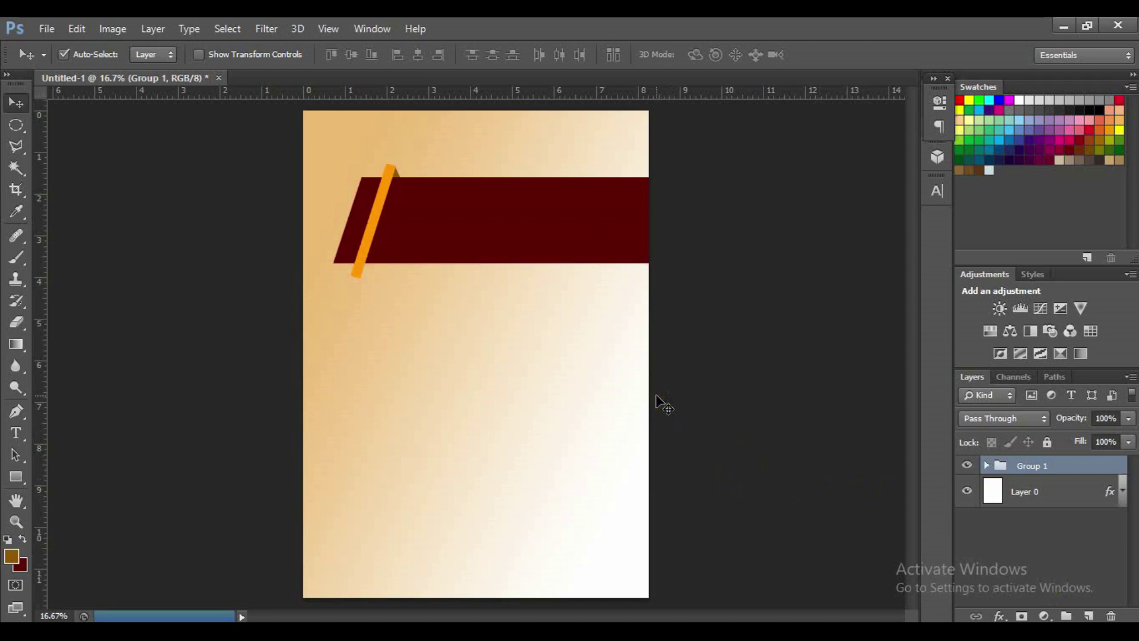
pyautogui.click(458, 375)
pyautogui.click(22, 476)
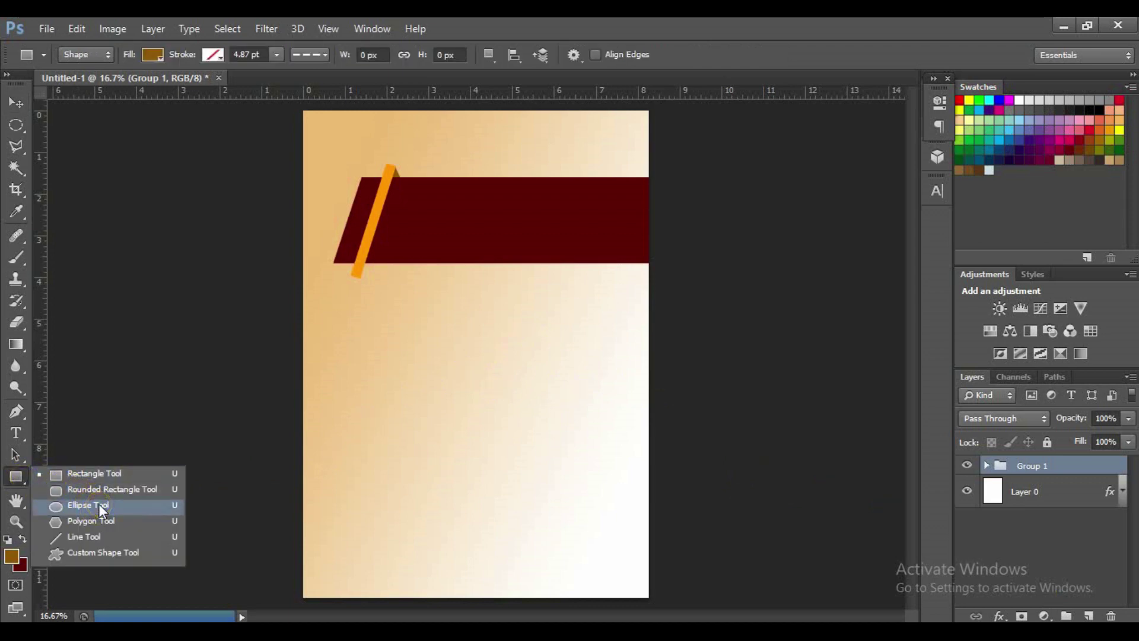
# Draw a maroon circle under the banner's left end and duplicate it as Ellipse 1 copy
pyautogui.click(87, 505)
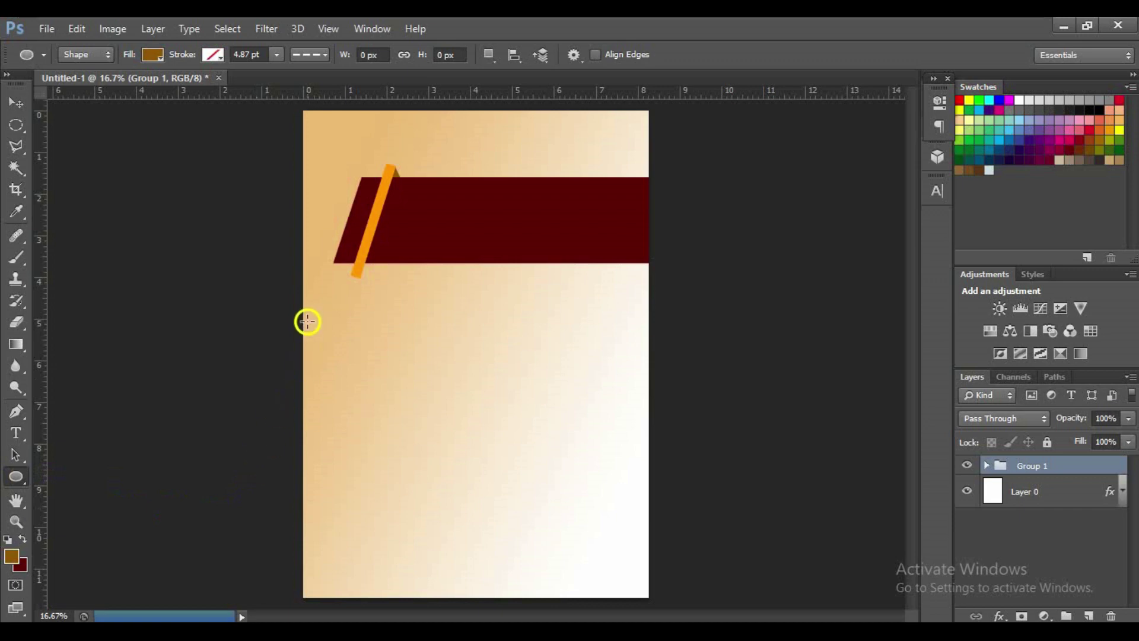
pyautogui.click(22, 538)
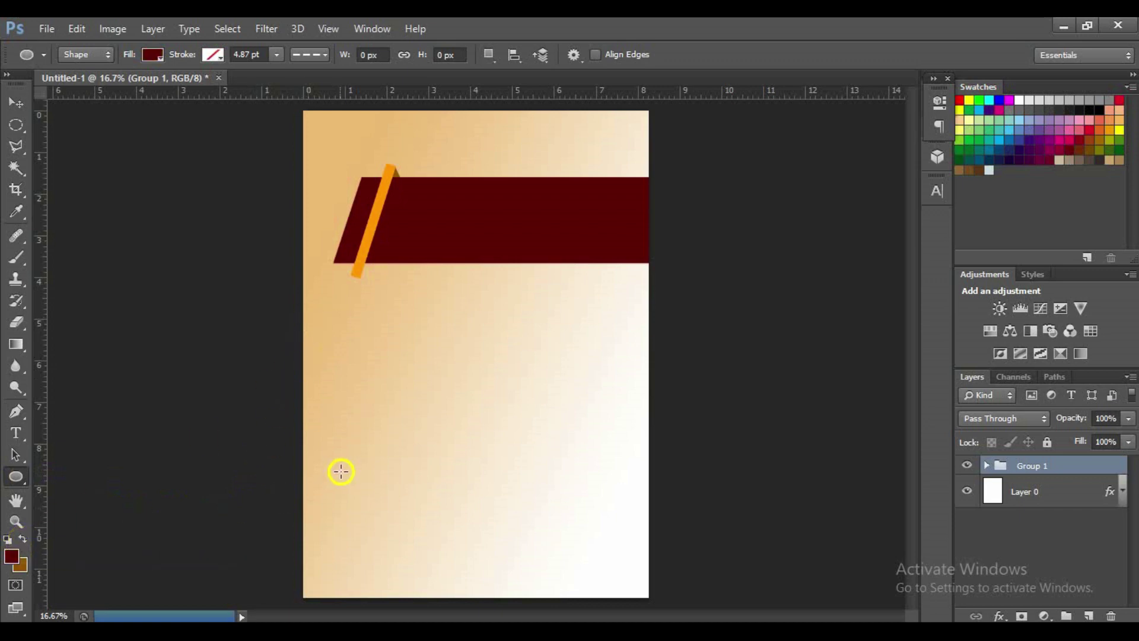
pyautogui.moveTo(326, 311); pyautogui.dragTo(488, 546)
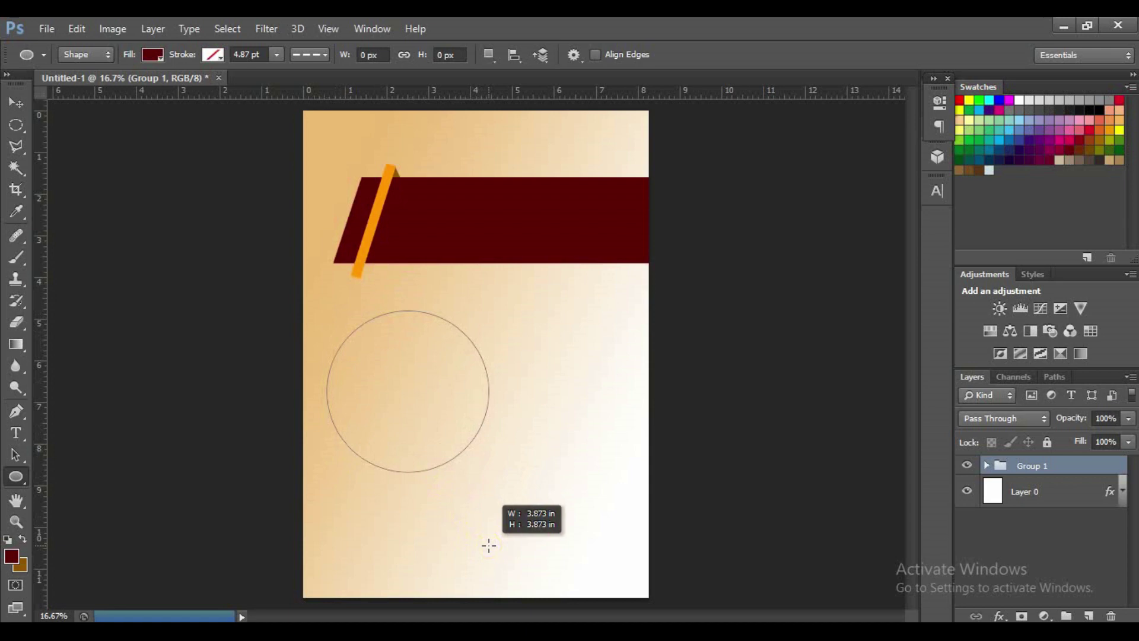
pyautogui.moveTo(489, 545); pyautogui.dragTo(466, 520)
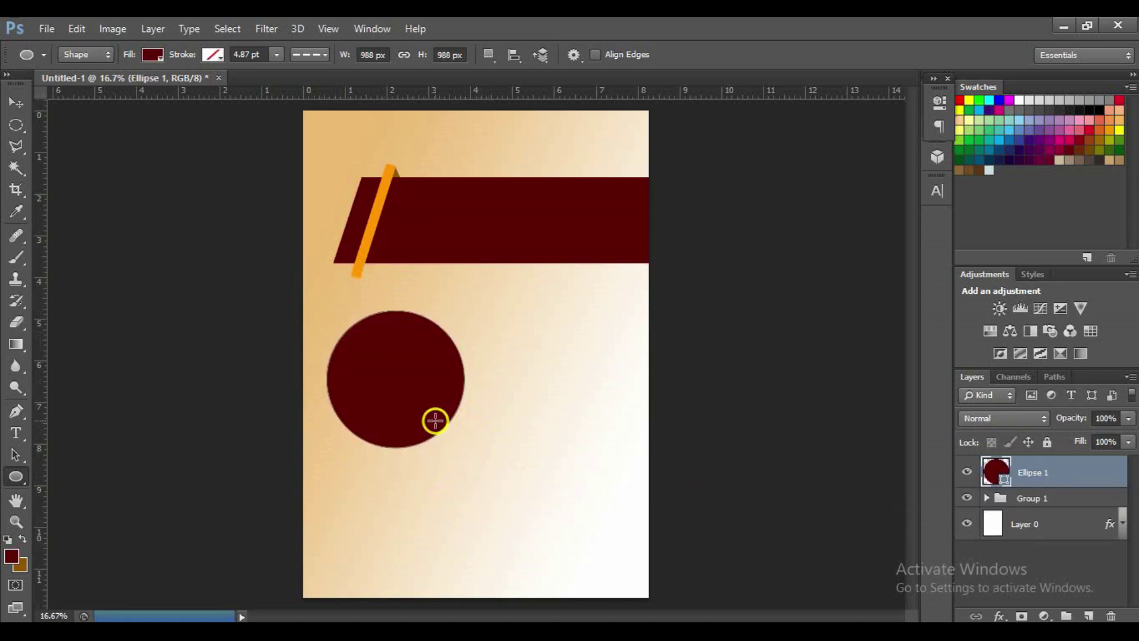
pyautogui.press('v')
pyautogui.moveTo(435, 421); pyautogui.dragTo(413, 345)
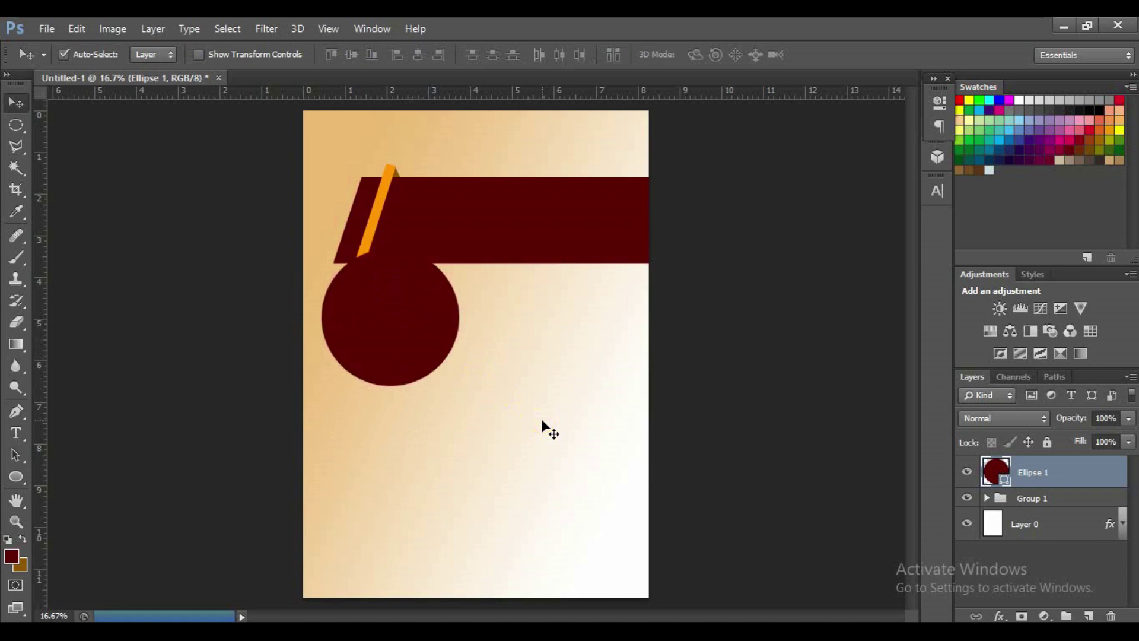
pyautogui.hotkey('ctrl', 'j')
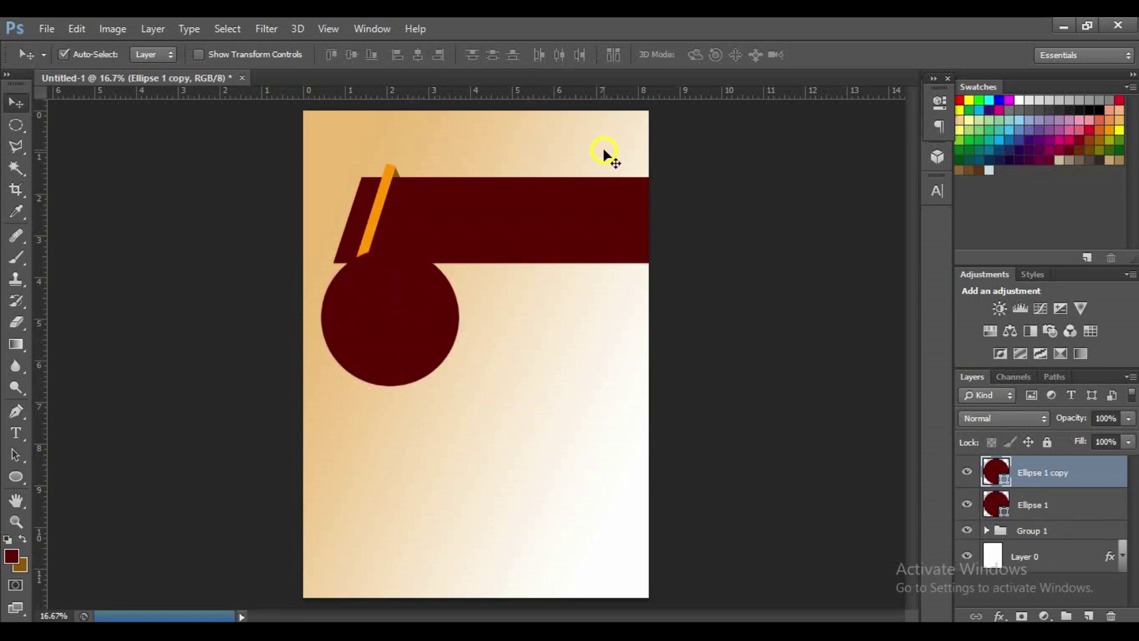
# Recolour the Ellipse 1 copy white and shrink it slightly
pyautogui.doubleClick(1007, 481)
pyautogui.moveTo(648, 239); pyautogui.dragTo(562, 176)
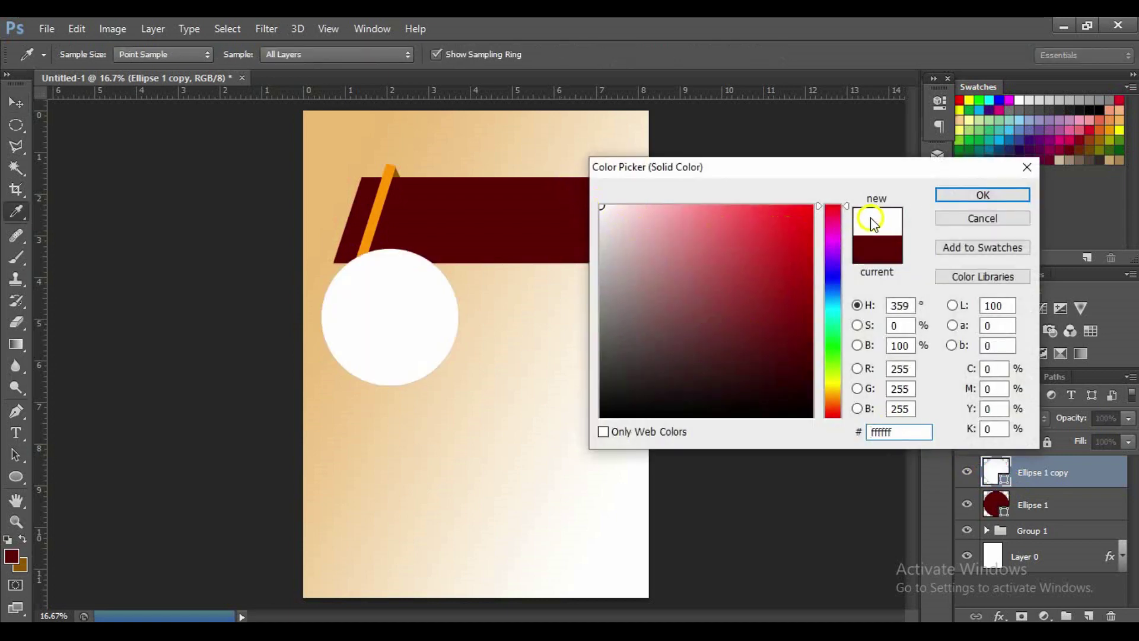
pyautogui.click(949, 195)
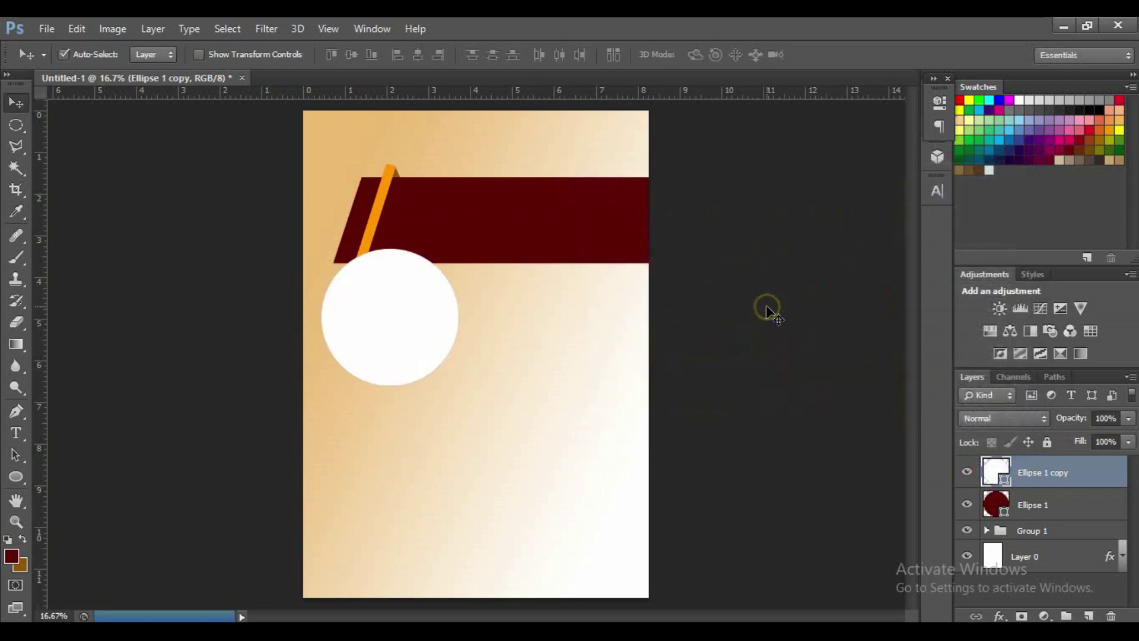
pyautogui.hotkey('ctrl', 't')
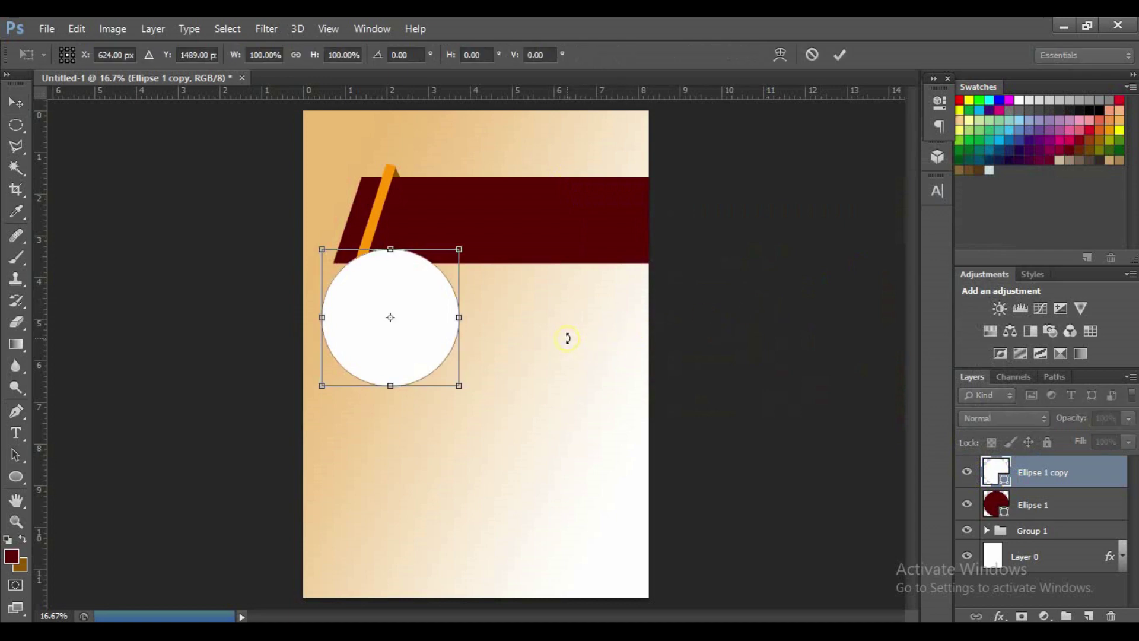
pyautogui.moveTo(461, 249); pyautogui.dragTo(450, 257)
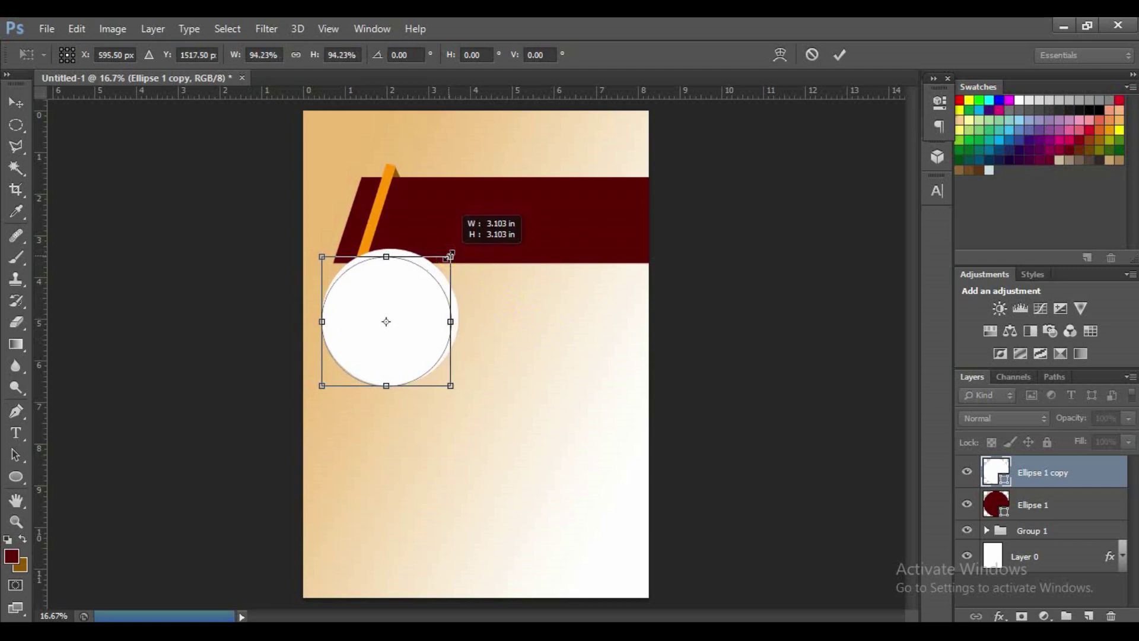
pyautogui.moveTo(450, 256); pyautogui.dragTo(449, 255)
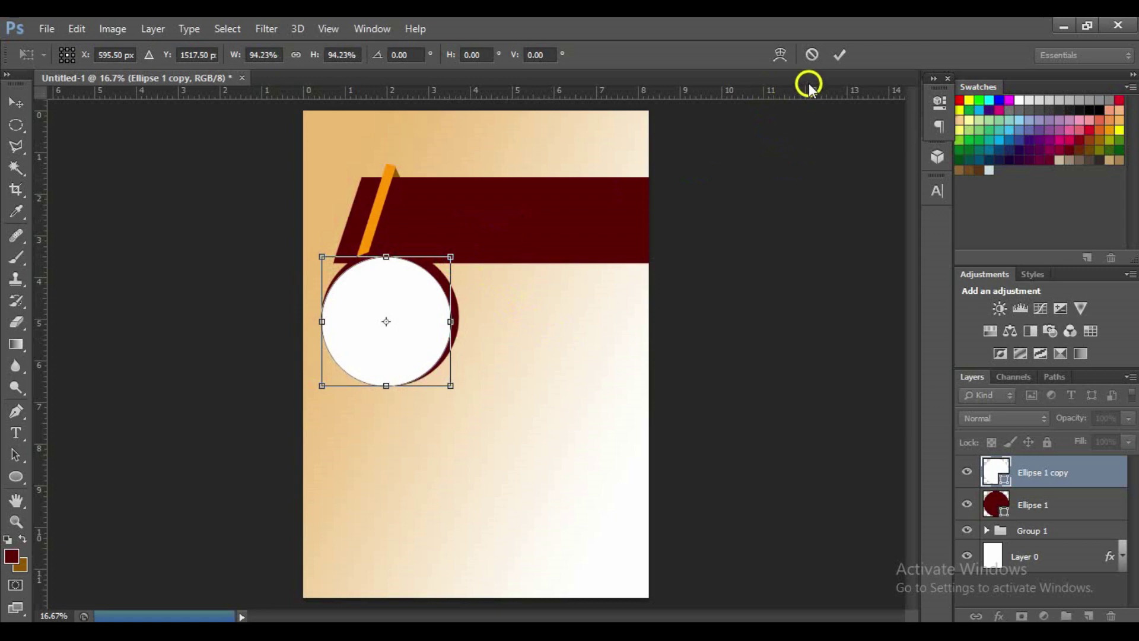
pyautogui.click(836, 55)
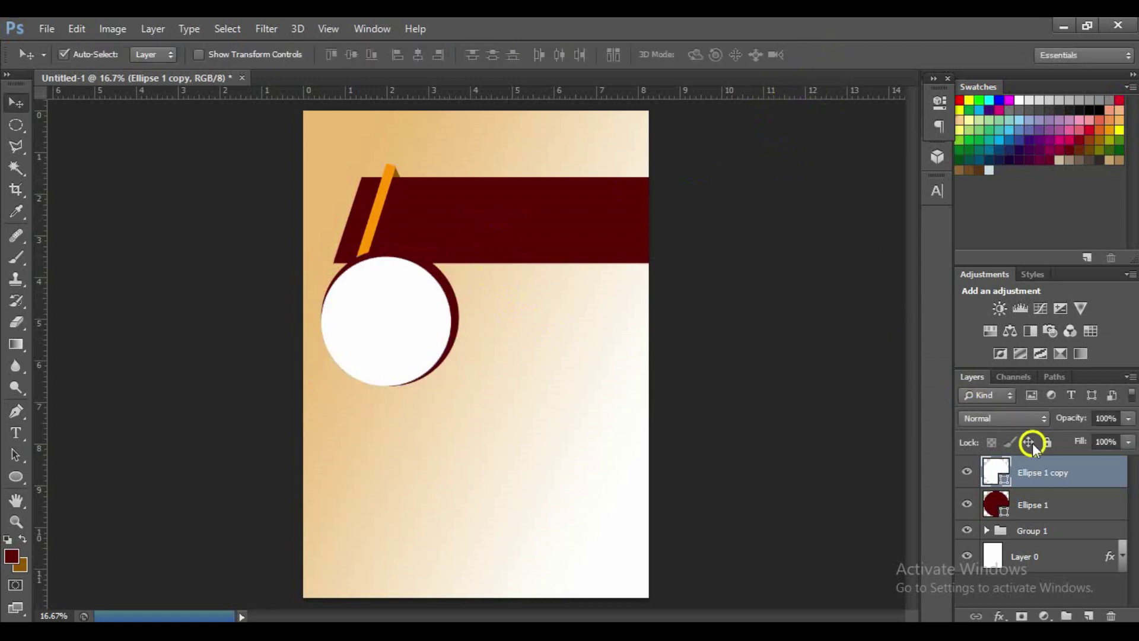
# Centre the white circle on the maroon one and group both as Group 2
pyautogui.keyDown('shift'); pyautogui.click(1058, 501); pyautogui.keyUp('shift')
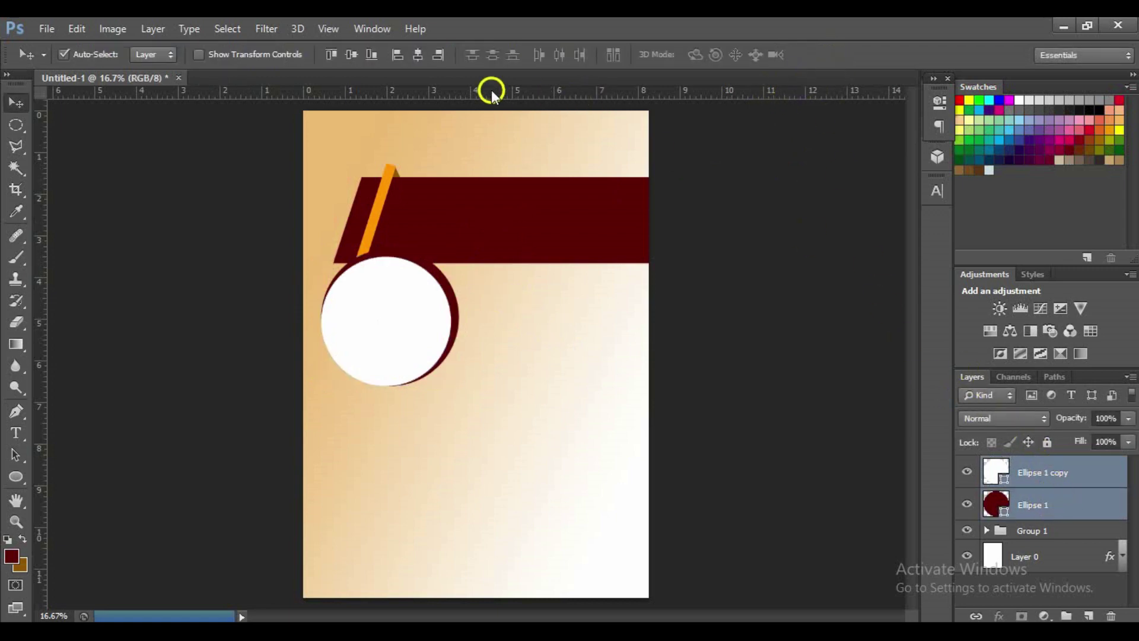
pyautogui.click(420, 54)
pyautogui.click(370, 54)
pyautogui.click(351, 54)
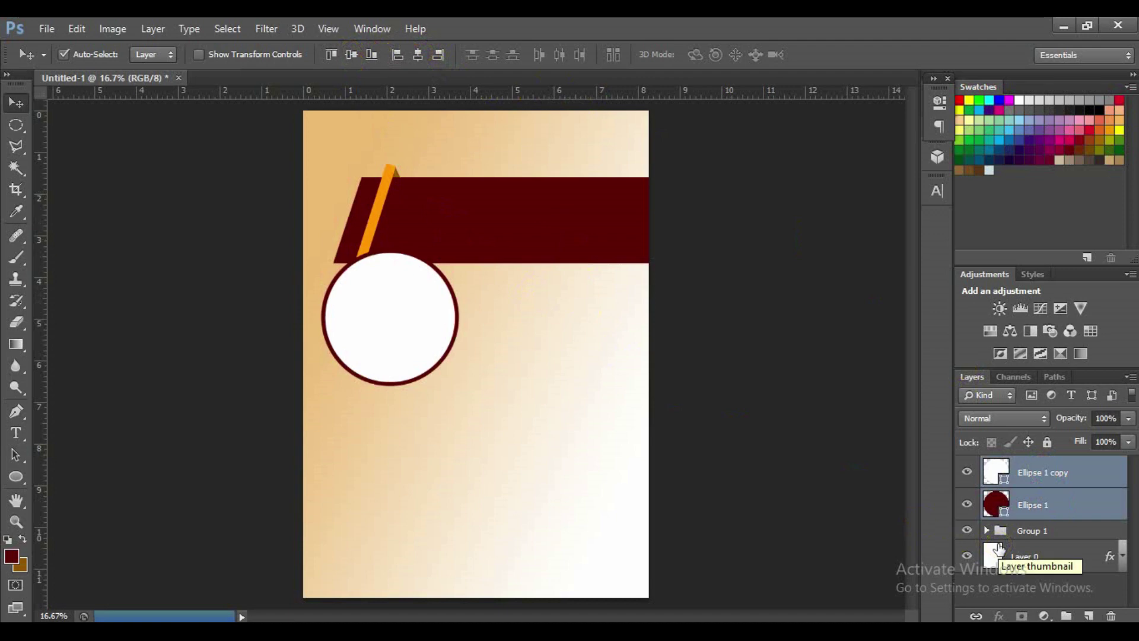
pyautogui.hotkey('ctrl', 'g')
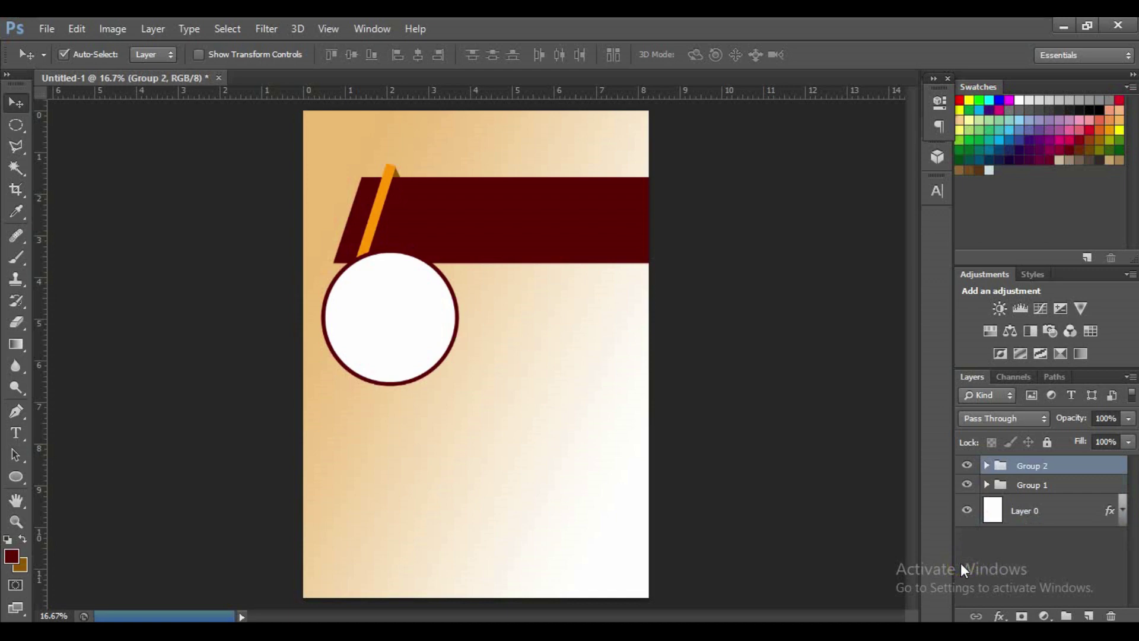
# Duplicate the circle group and place the copy just below and right of the top circle
pyautogui.hotkey('ctrl', 'j')
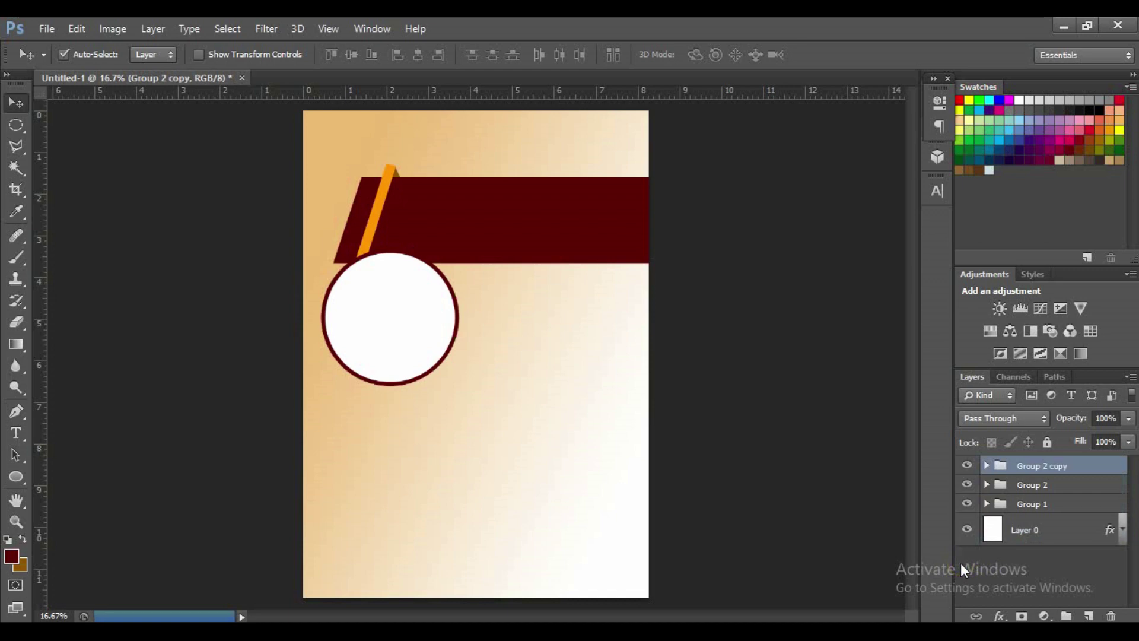
pyautogui.hotkey('ctrl', 't')
pyautogui.moveTo(434, 315); pyautogui.dragTo(436, 419)
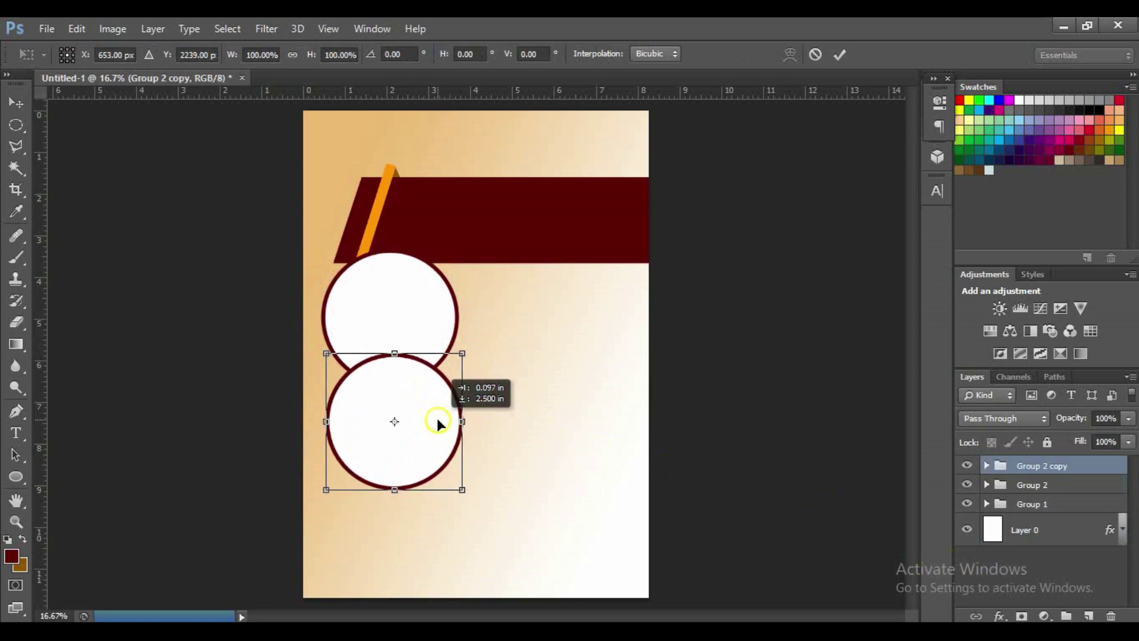
pyautogui.moveTo(434, 420); pyautogui.dragTo(443, 425)
pyautogui.moveTo(462, 492); pyautogui.dragTo(445, 471)
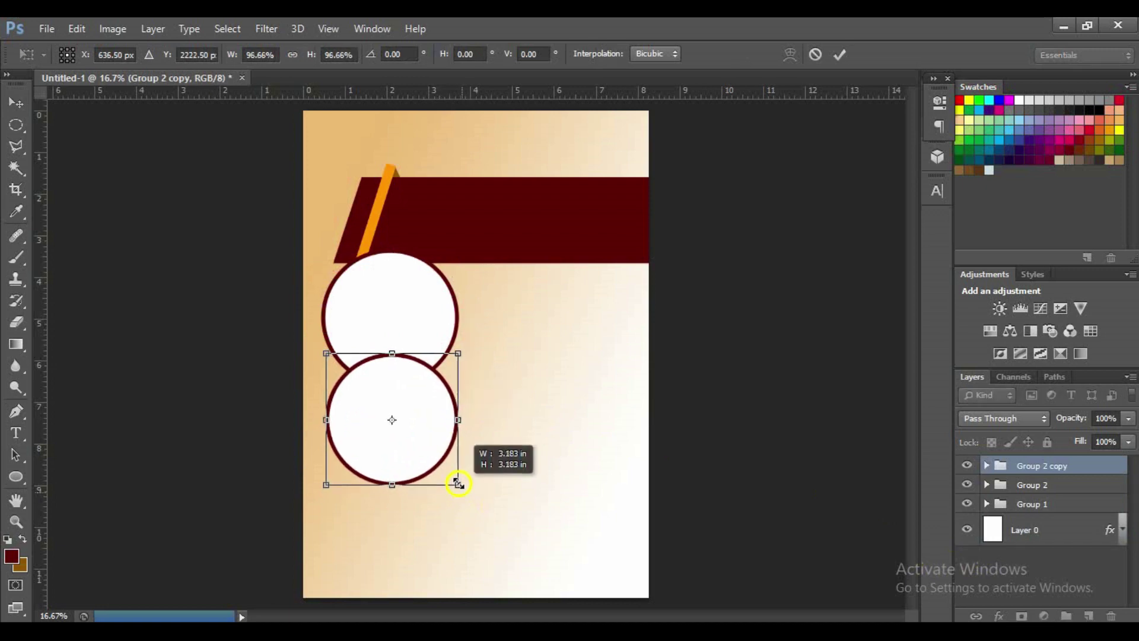
pyautogui.moveTo(445, 470); pyautogui.dragTo(448, 474)
pyautogui.click(840, 54)
pyautogui.click(860, 109)
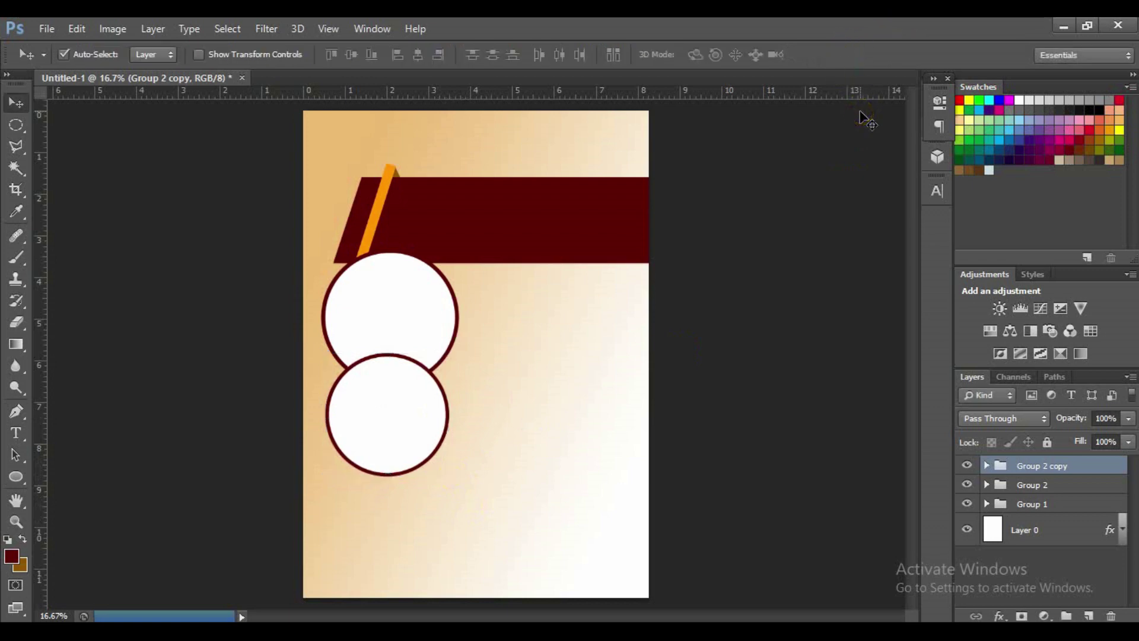
# Add a third circle further down and shift the middle circle right into a zigzag
pyautogui.hotkey('ctrl', 'j')
pyautogui.hotkey('ctrl', 't')
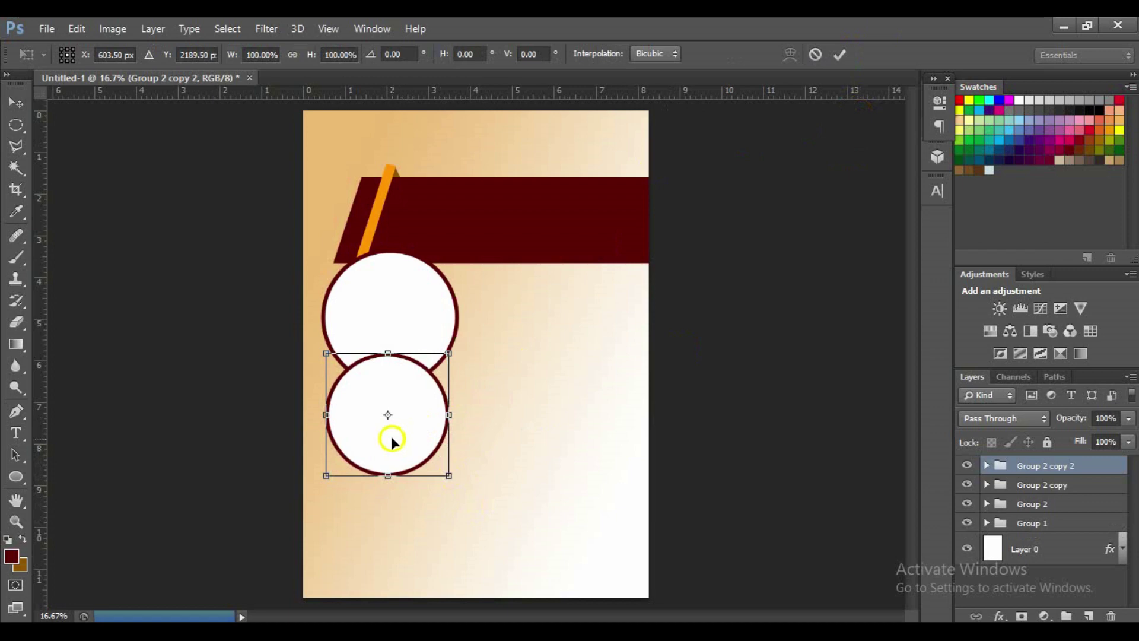
pyautogui.moveTo(410, 419); pyautogui.dragTo(405, 498)
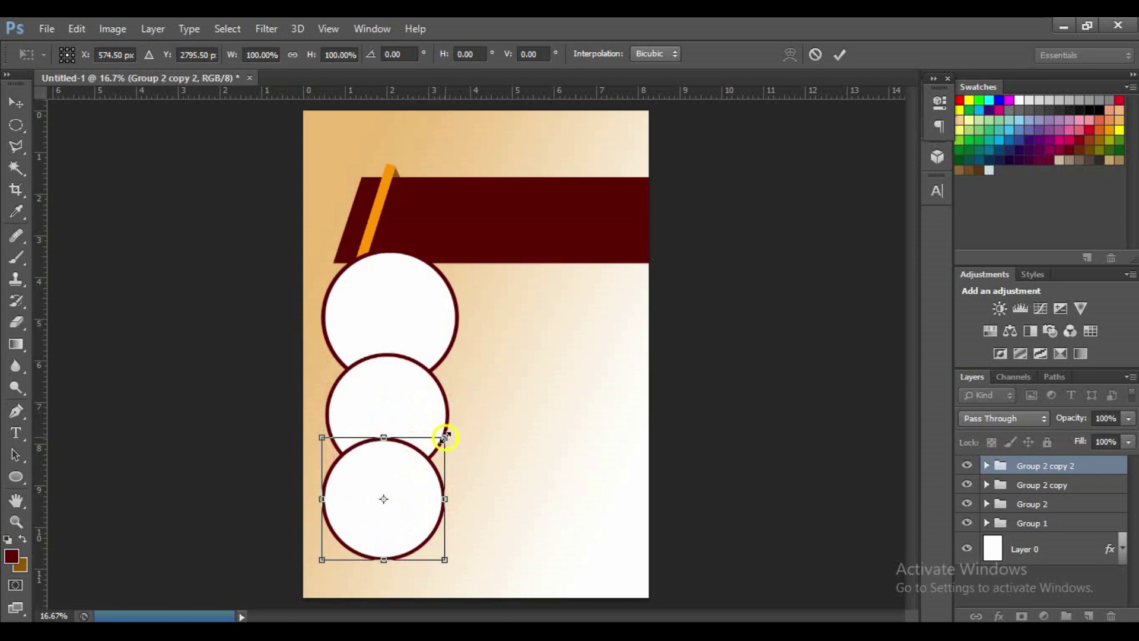
pyautogui.click(840, 54)
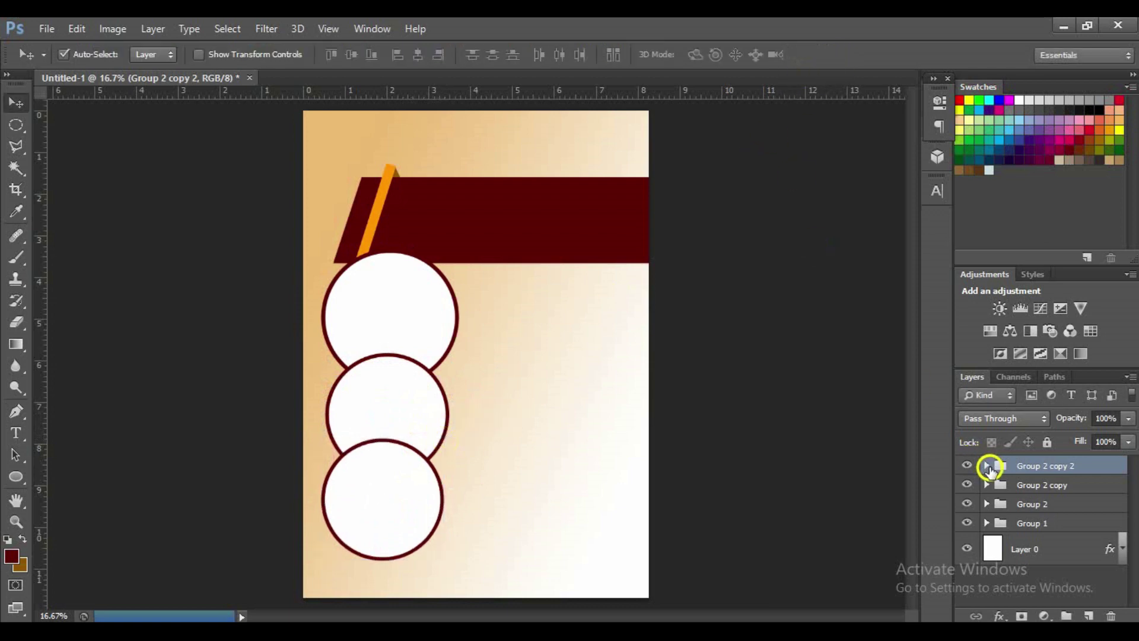
pyautogui.click(1018, 483)
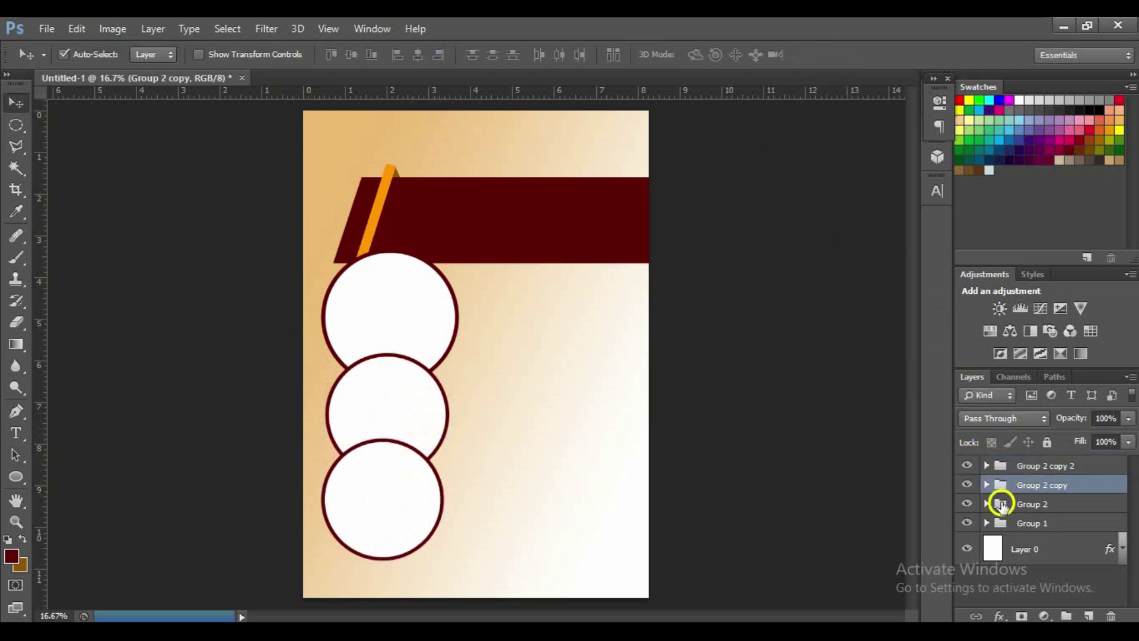
pyautogui.hotkey('ctrl', 't')
pyautogui.moveTo(428, 404); pyautogui.dragTo(446, 404)
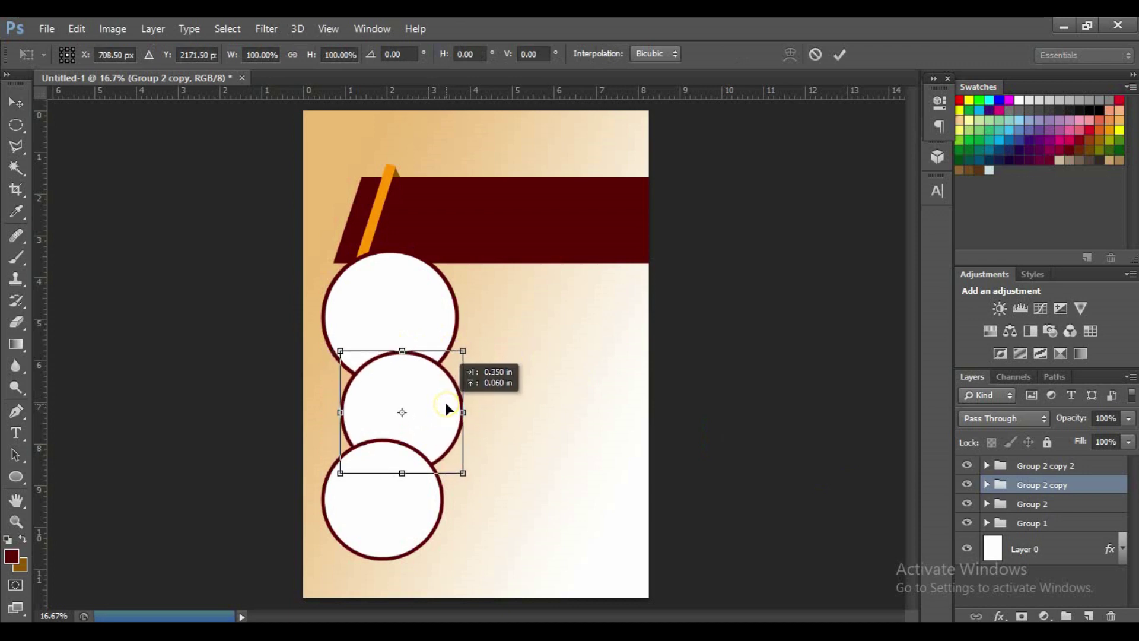
pyautogui.click(838, 53)
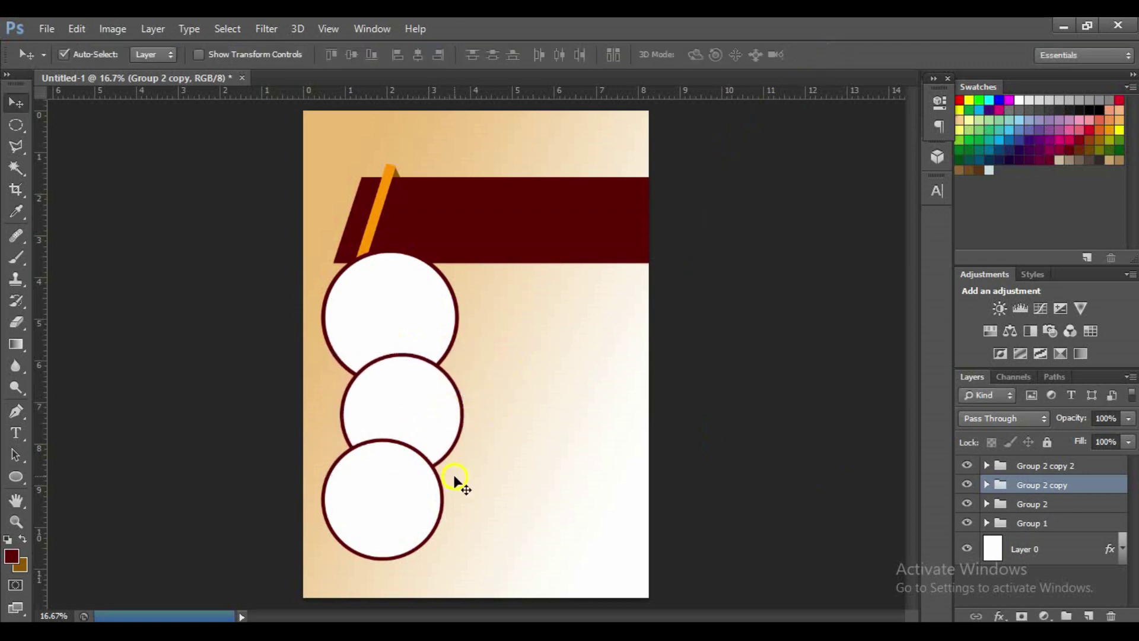
# Duplicate the lower circle into a fourth copy at the page's bottom-left corner, then target Layer 0
pyautogui.click(1047, 467)
pyautogui.hotkey('ctrl', 'j')
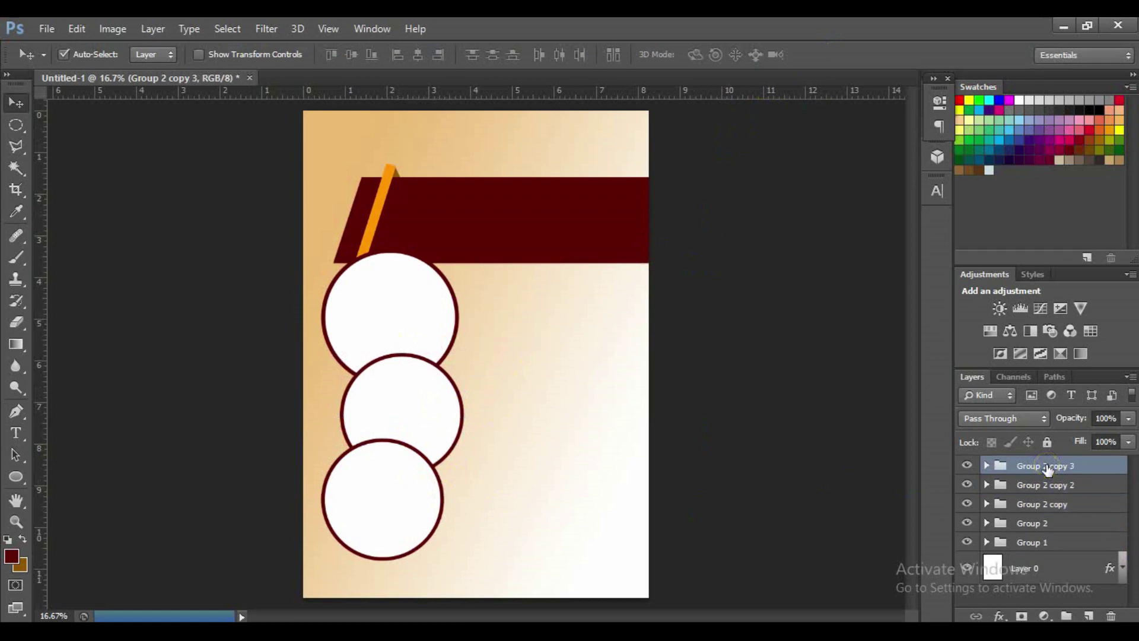
pyautogui.hotkey('ctrl', 't')
pyautogui.moveTo(412, 507); pyautogui.dragTo(364, 588)
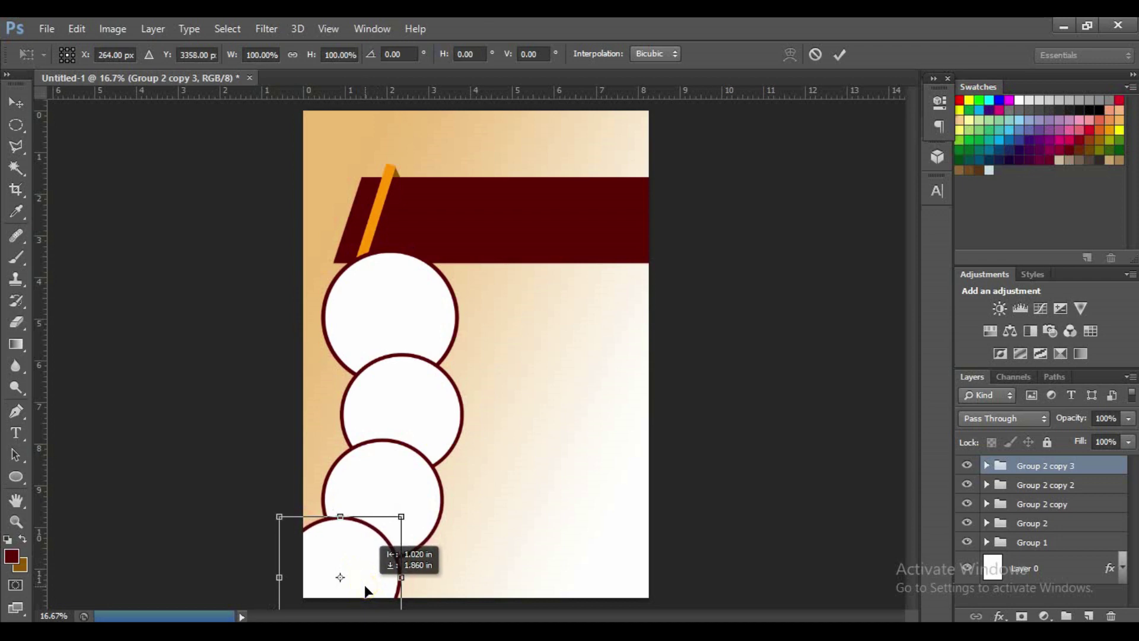
pyautogui.click(838, 53)
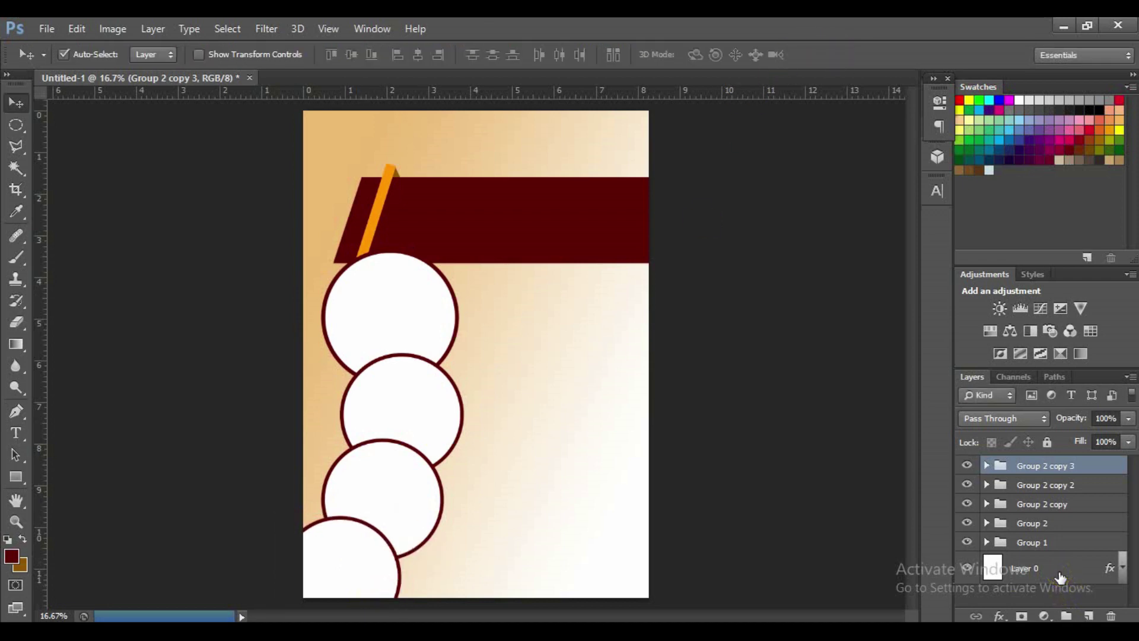
pyautogui.click(1060, 576)
pyautogui.click(1060, 576)
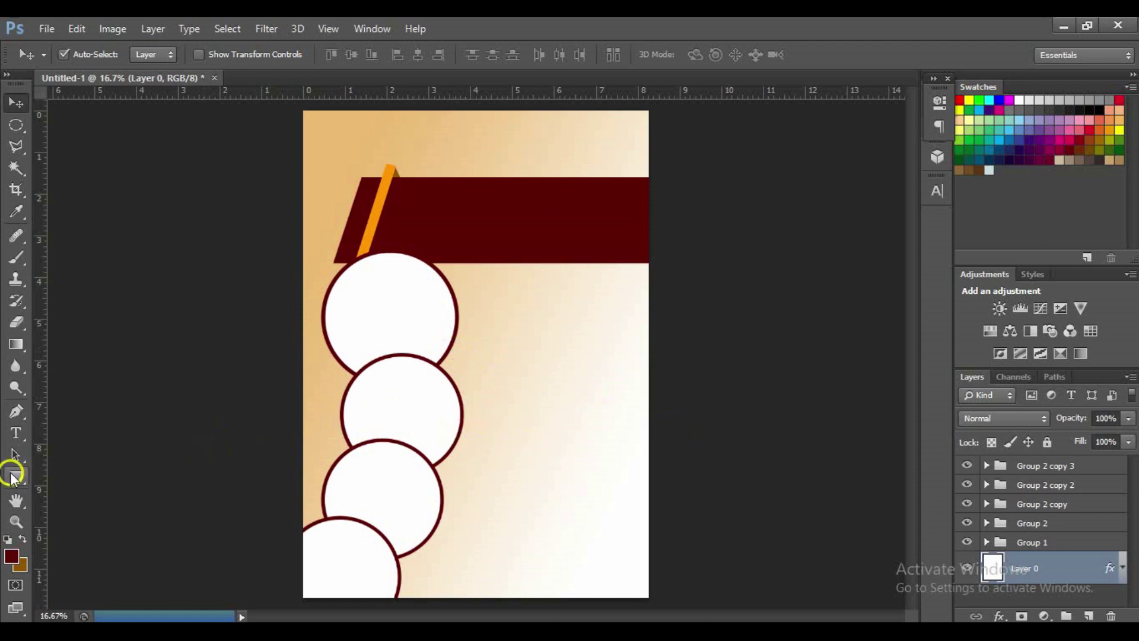
# Draw a narrow maroon bar extending right from the top circle
pyautogui.click(15, 477)
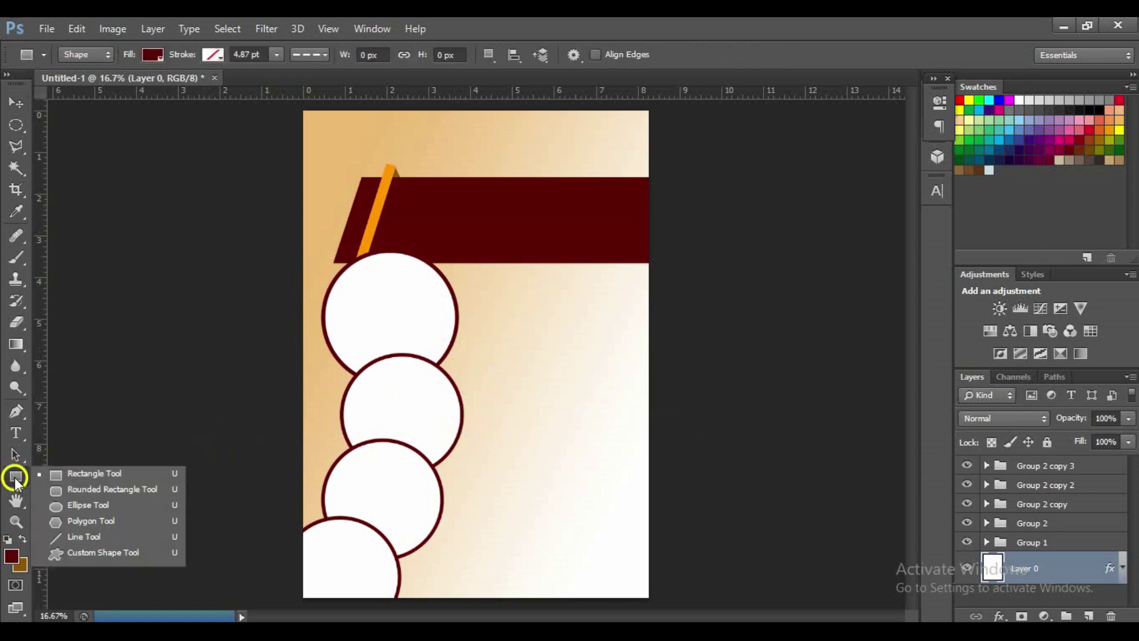
pyautogui.click(92, 475)
pyautogui.moveTo(442, 303); pyautogui.dragTo(581, 331)
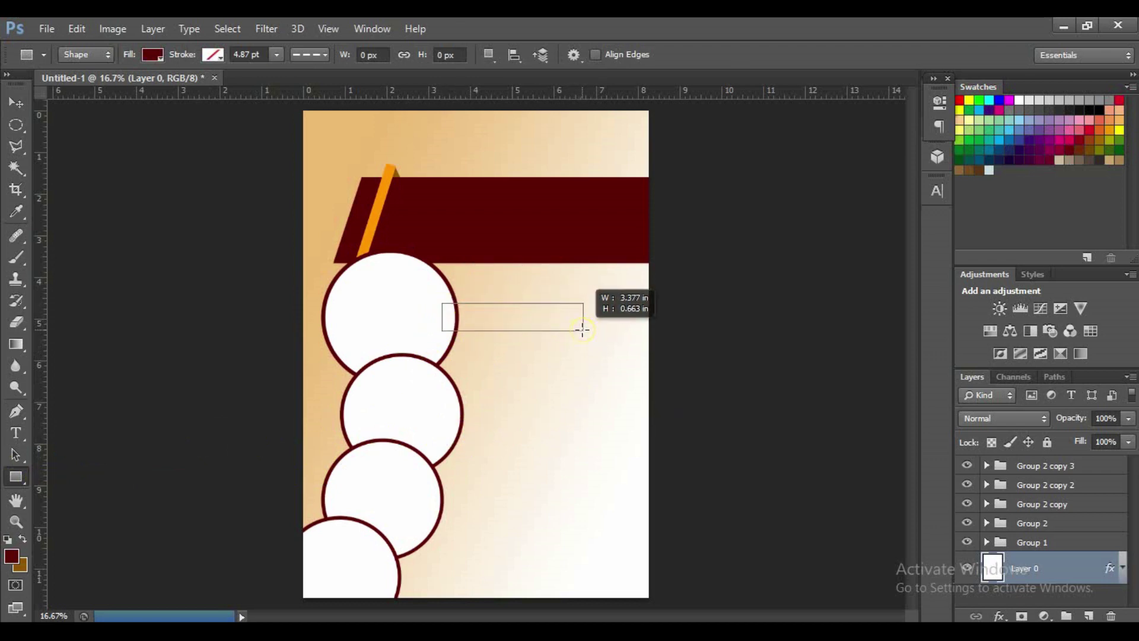
pyautogui.moveTo(581, 331); pyautogui.dragTo(583, 329)
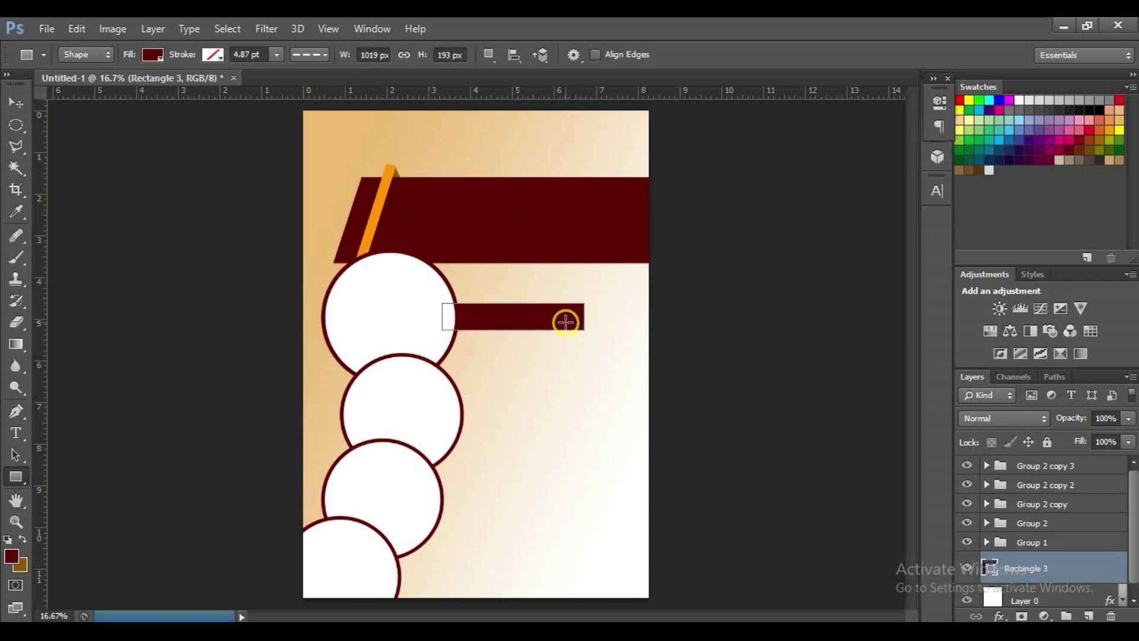
pyautogui.click(564, 319)
# Skew the bar so its right end is slanted
pyautogui.hotkey('ctrl', 't')
pyautogui.rightClick(564, 318)
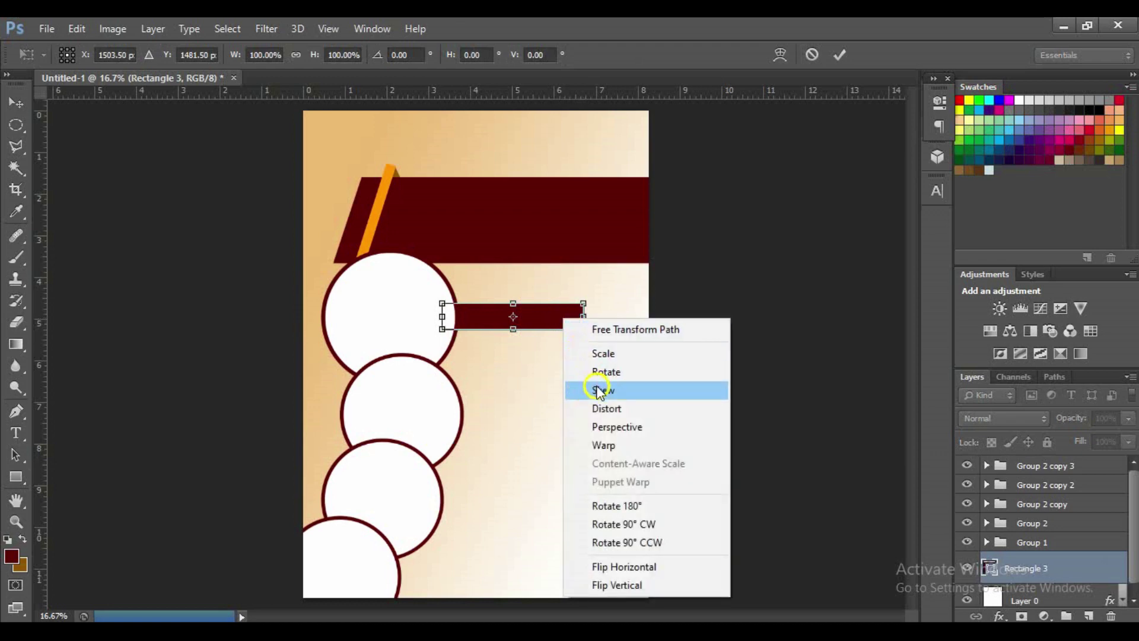
pyautogui.click(599, 391)
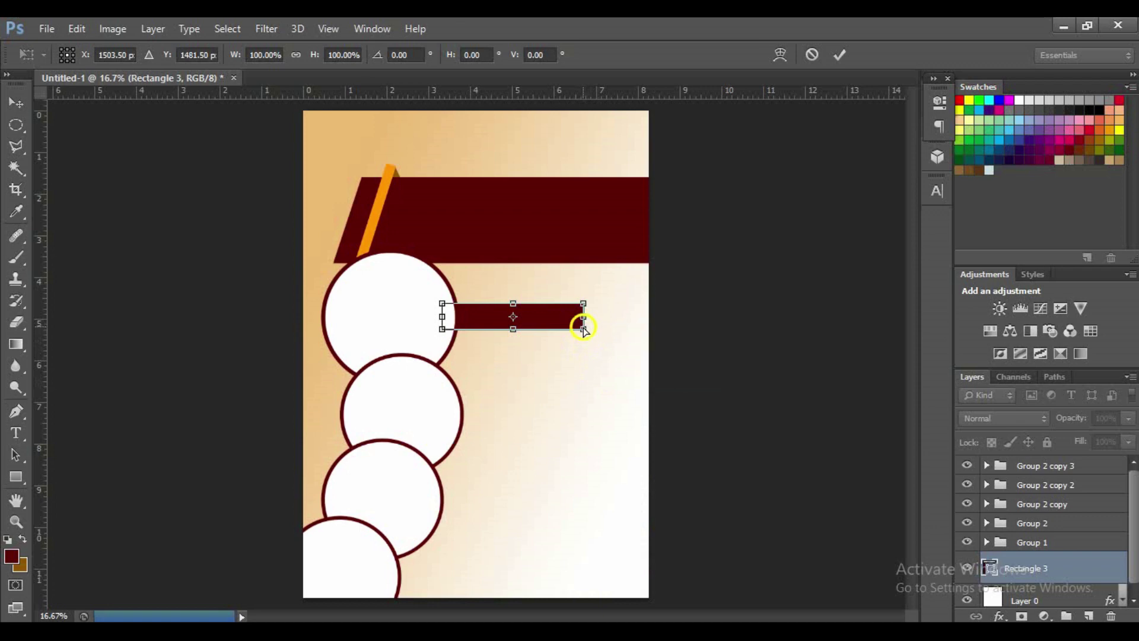
pyautogui.moveTo(585, 331); pyautogui.dragTo(575, 331)
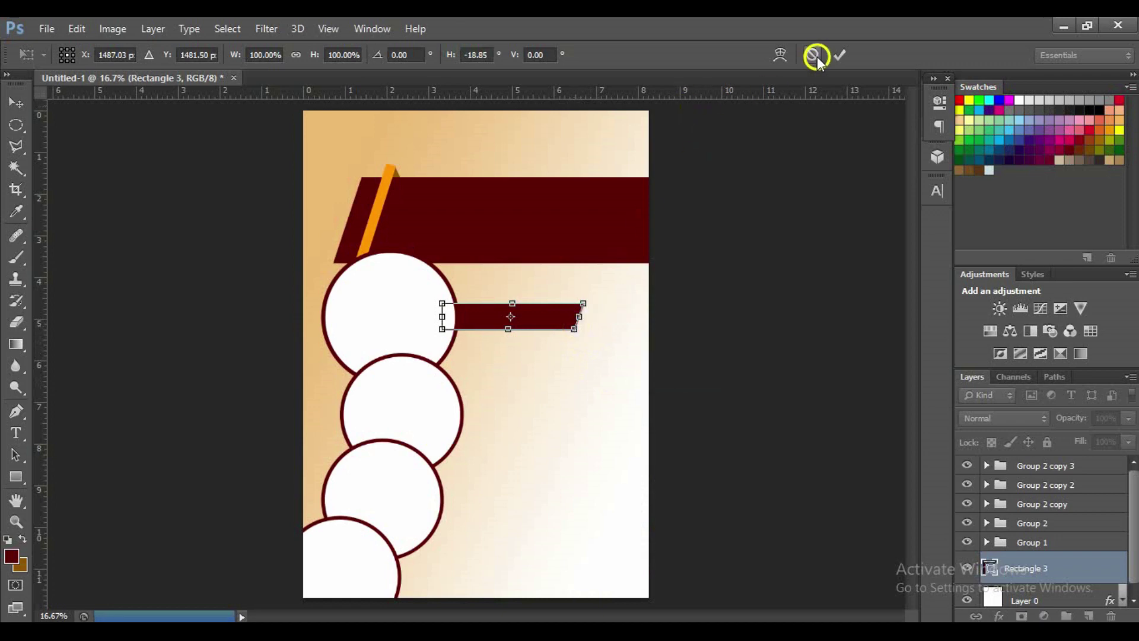
pyautogui.click(836, 54)
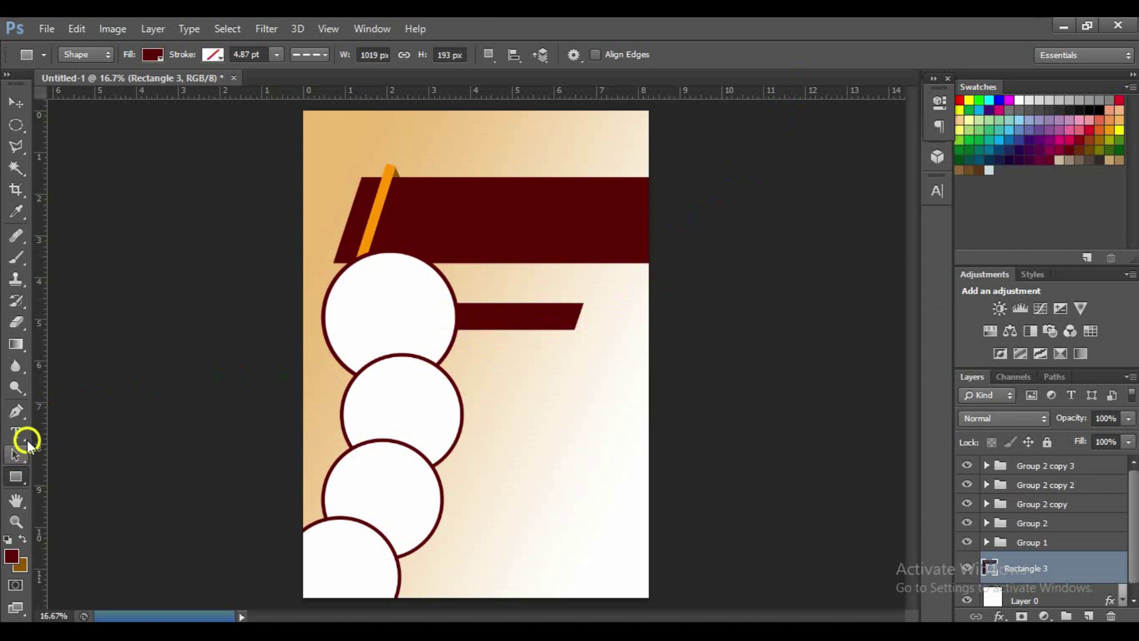
pyautogui.click(16, 433)
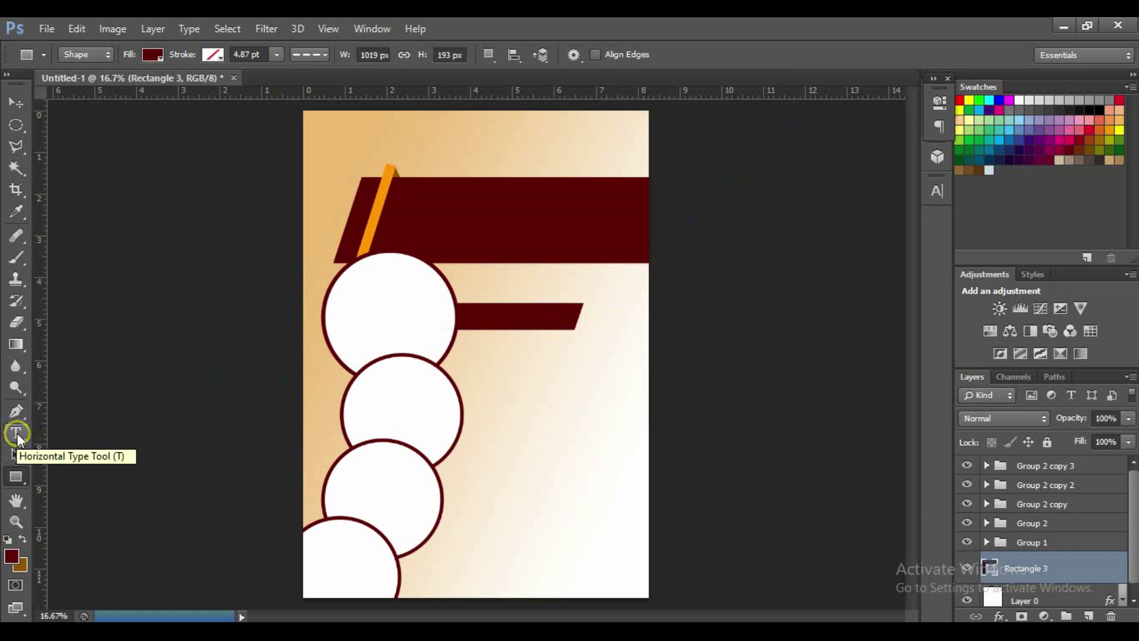
# Type the white (#ffffff) heading 'OUR SERVICES' on the maroon bar
pyautogui.moveTo(17, 441); pyautogui.dragTo(124, 432)
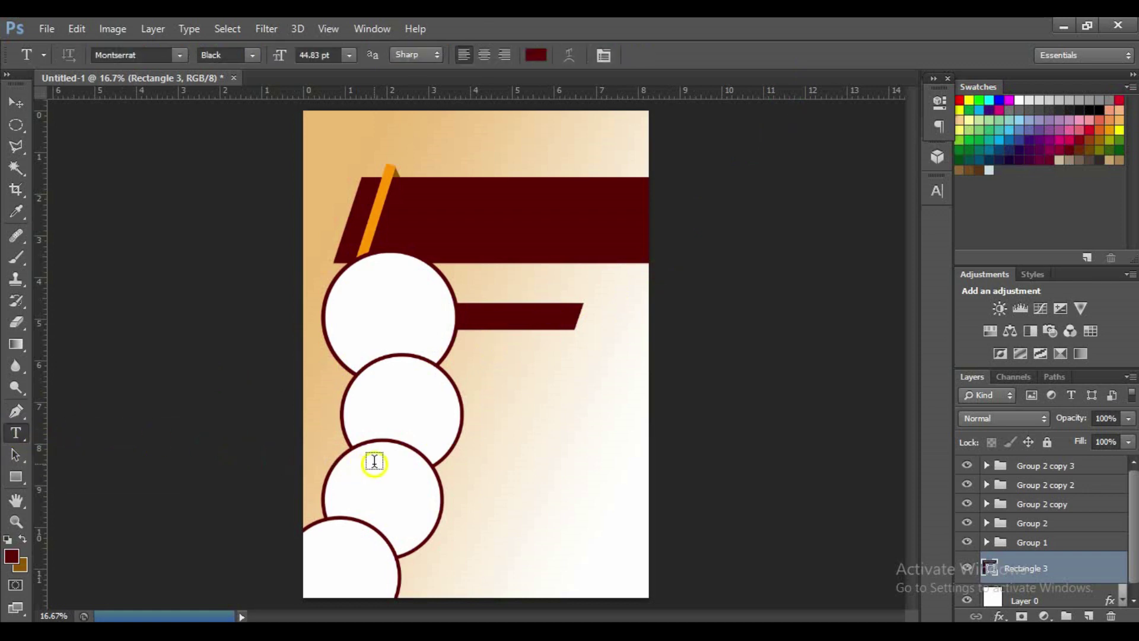
pyautogui.click(470, 318)
pyautogui.click(469, 318)
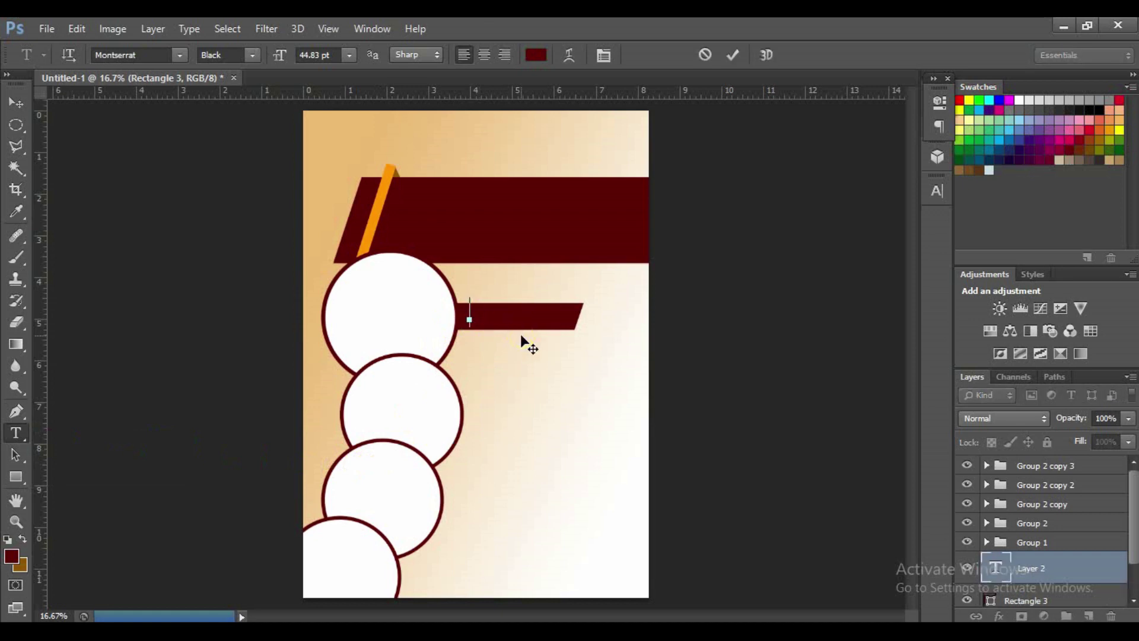
pyautogui.click(557, 23)
pyautogui.click(537, 53)
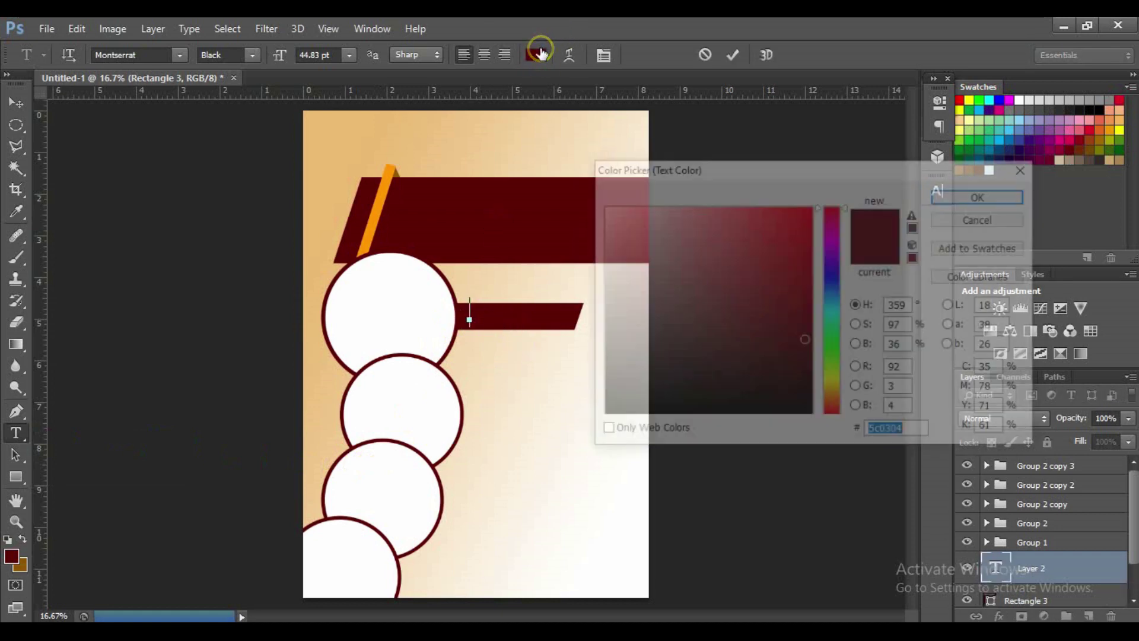
pyautogui.write('ffffff')
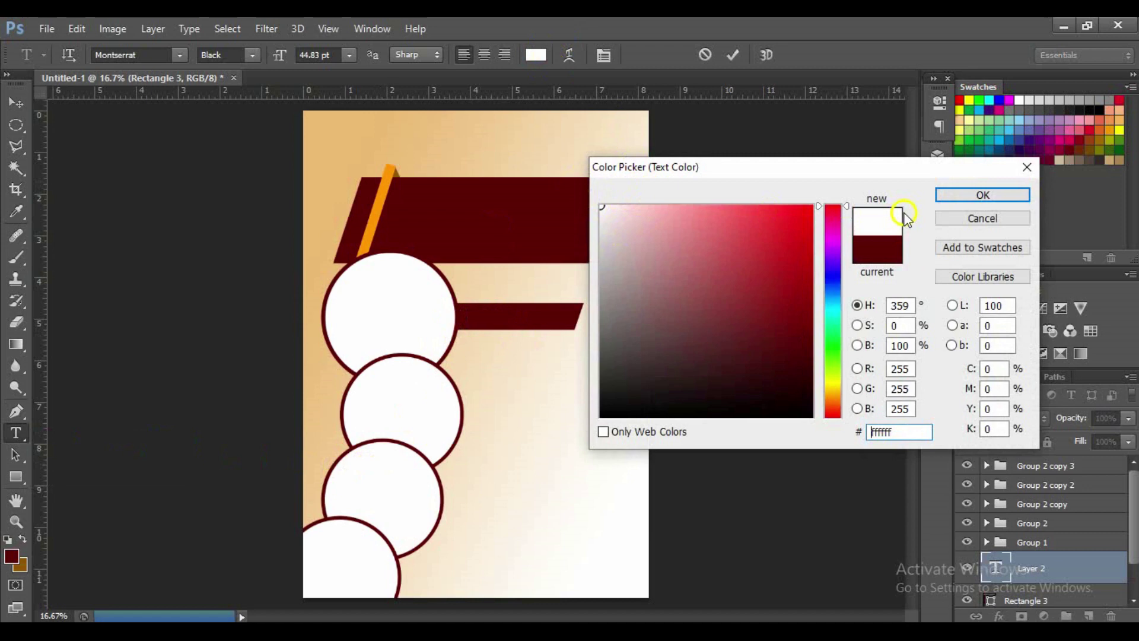
pyautogui.click(981, 196)
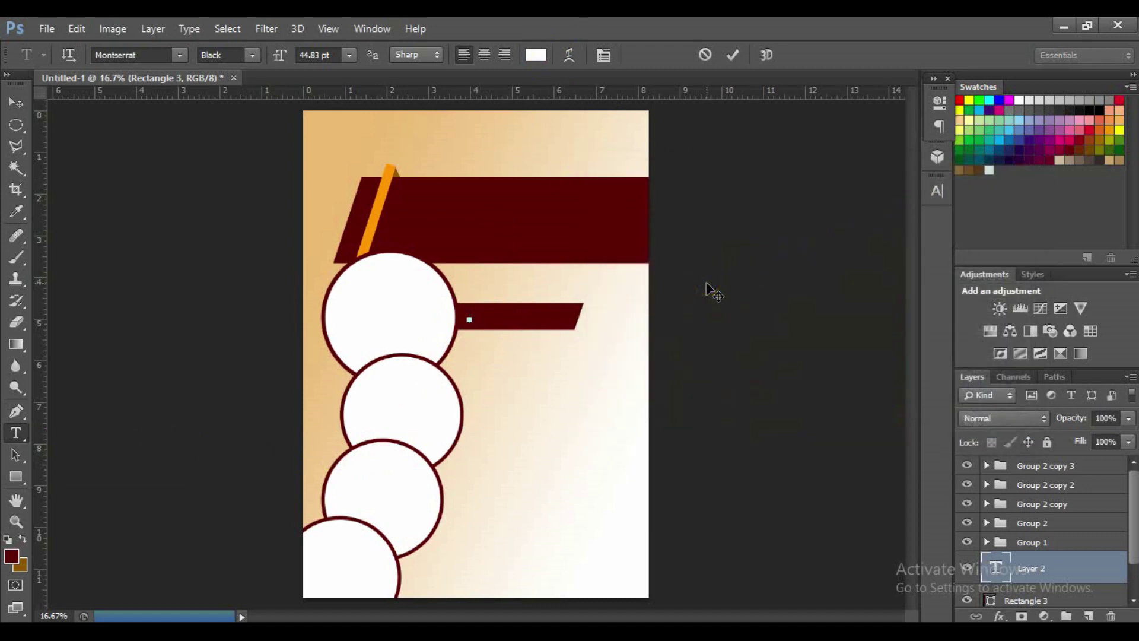
pyautogui.write('OUR ')
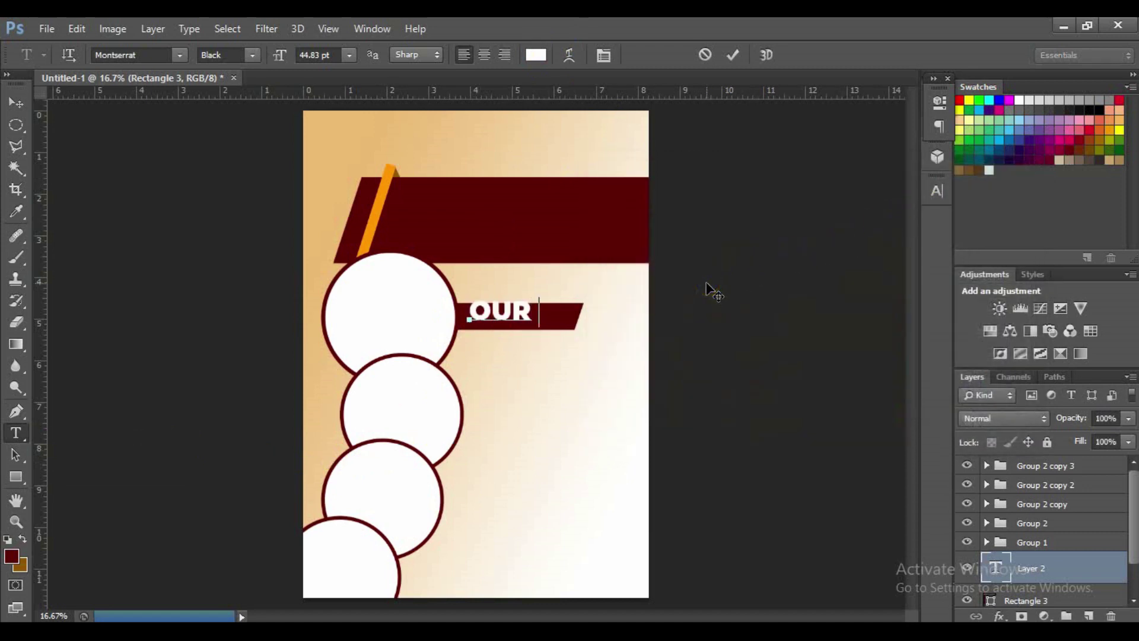
pyautogui.write('SERVIC')
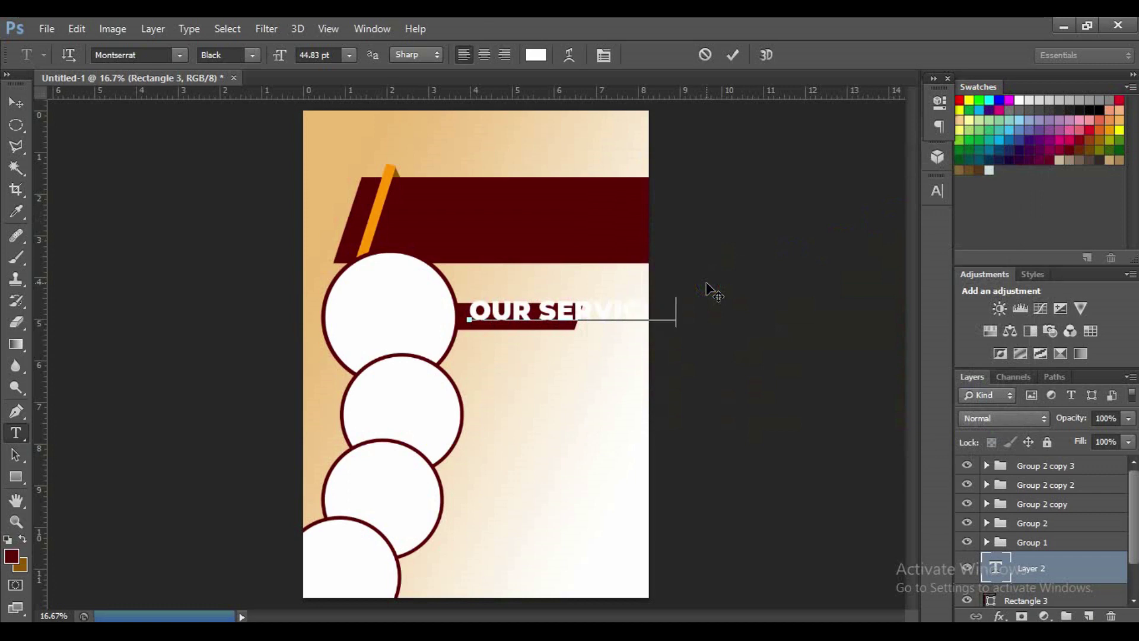
# Set the heading to 24 pt, move it onto the banner and left-align it with the bar
pyautogui.hotkey('ctrl', 'a')
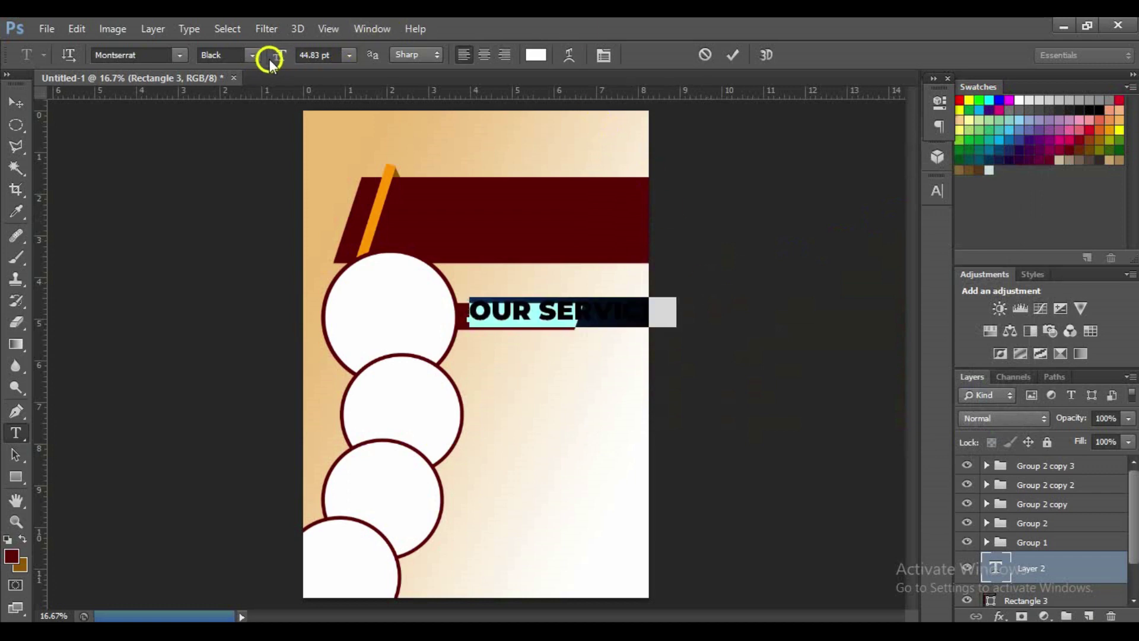
pyautogui.moveTo(273, 53); pyautogui.dragTo(264, 56)
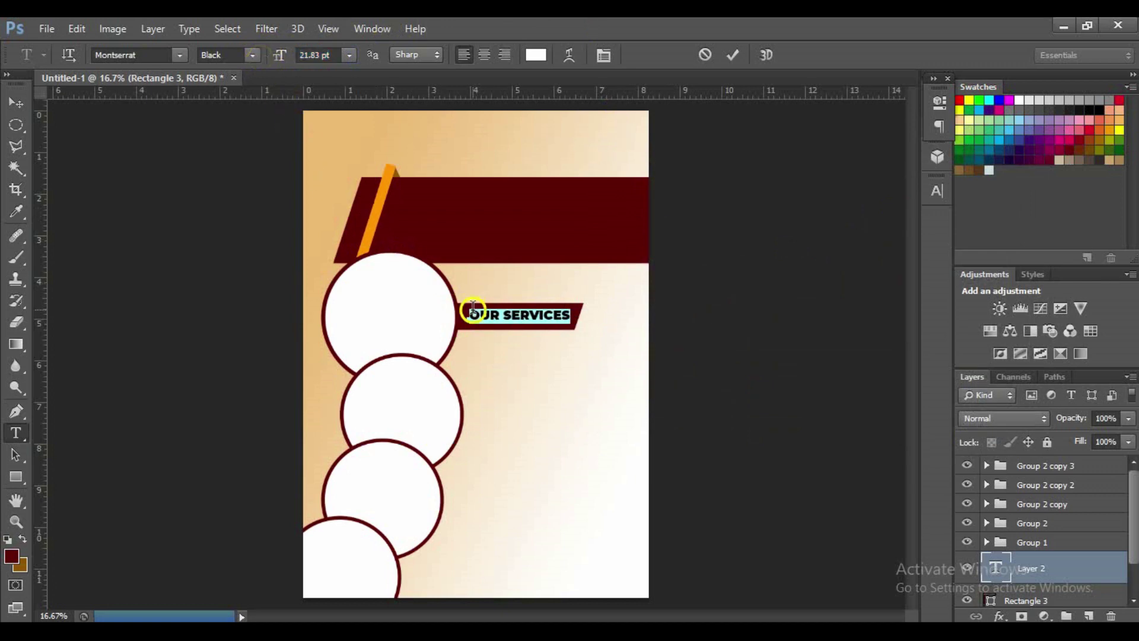
pyautogui.click(312, 54)
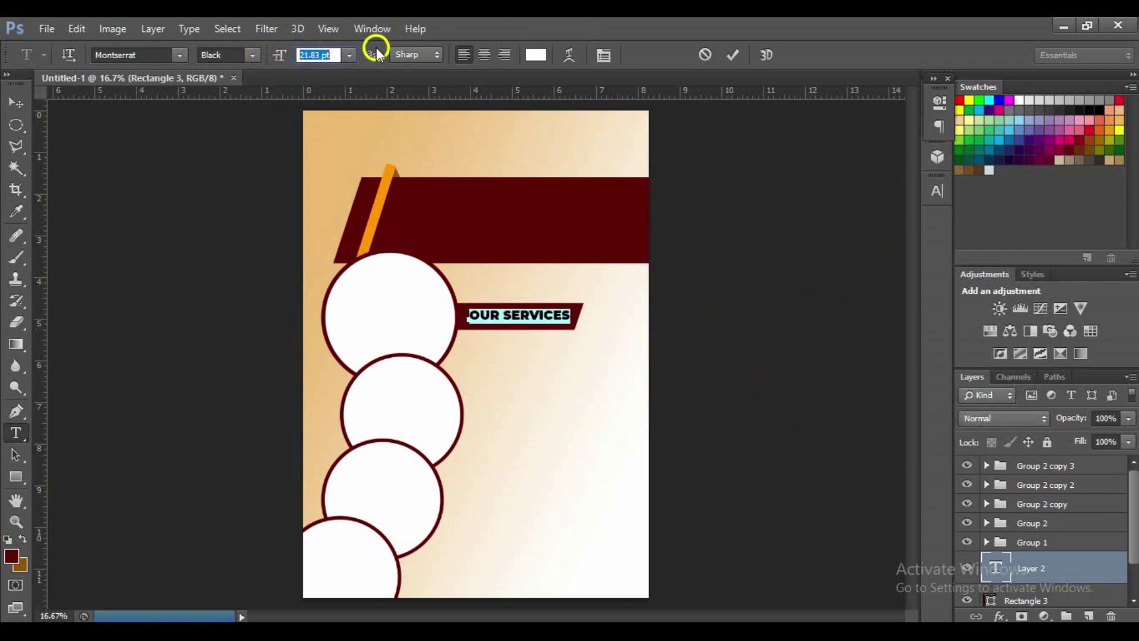
pyautogui.click(349, 55)
pyautogui.click(332, 245)
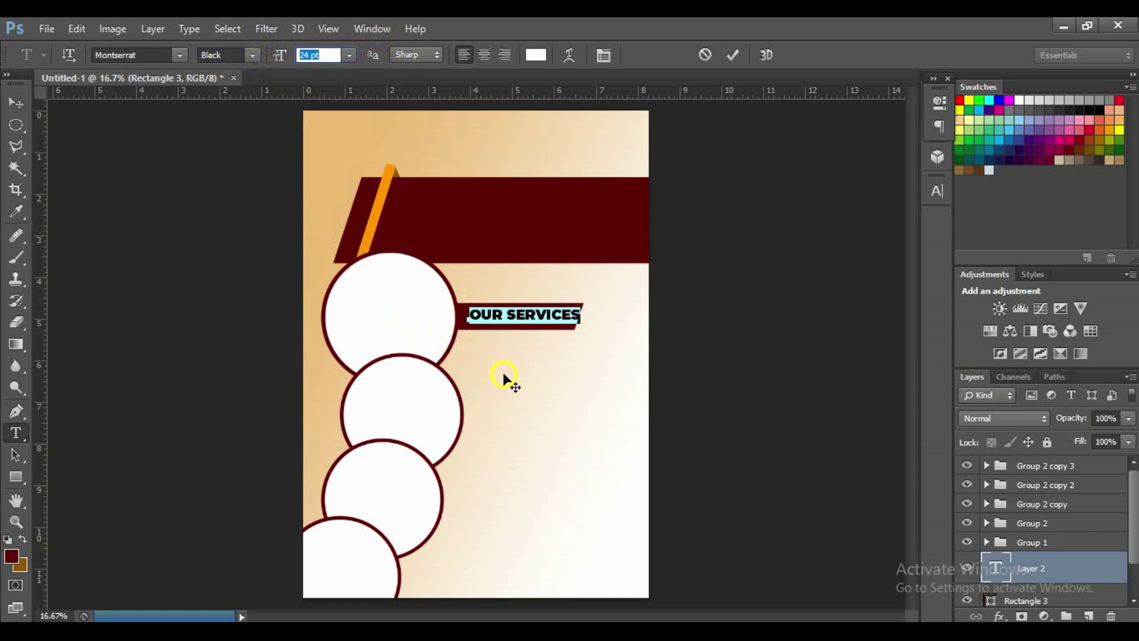
pyautogui.moveTo(495, 366); pyautogui.dragTo(497, 374)
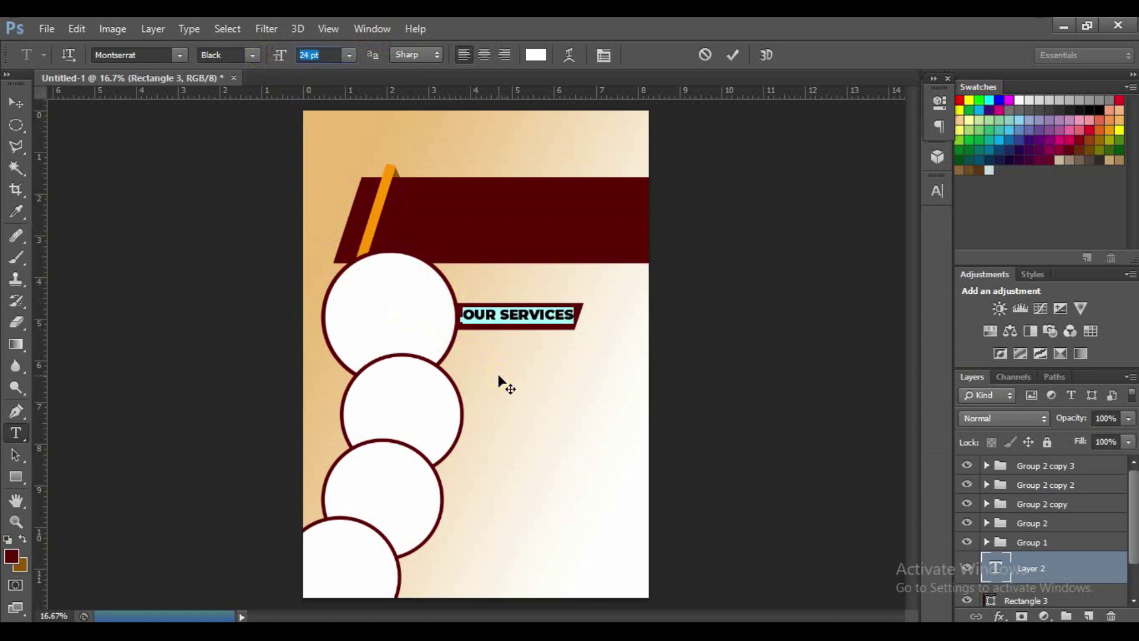
pyautogui.click(728, 56)
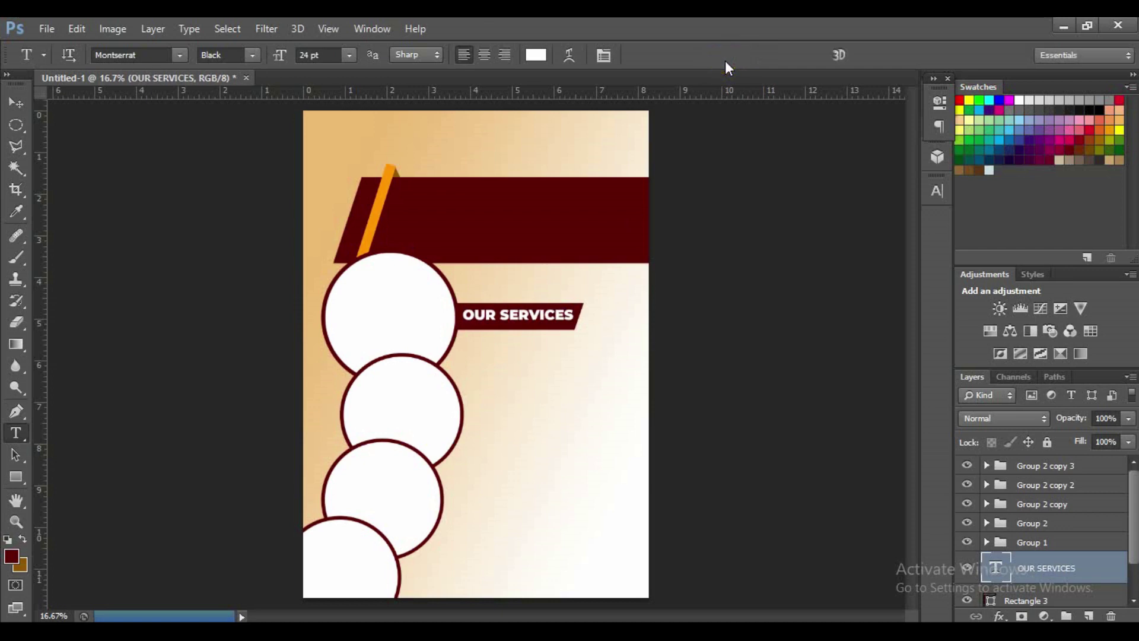
pyautogui.keyDown('shift'); pyautogui.click(1059, 593); pyautogui.keyUp('shift')
pyautogui.press('v')
pyautogui.click(397, 54)
# Centre OUR SERVICES vertically on its bar, group them as Group 3, and nudge the group up
pyautogui.click(351, 55)
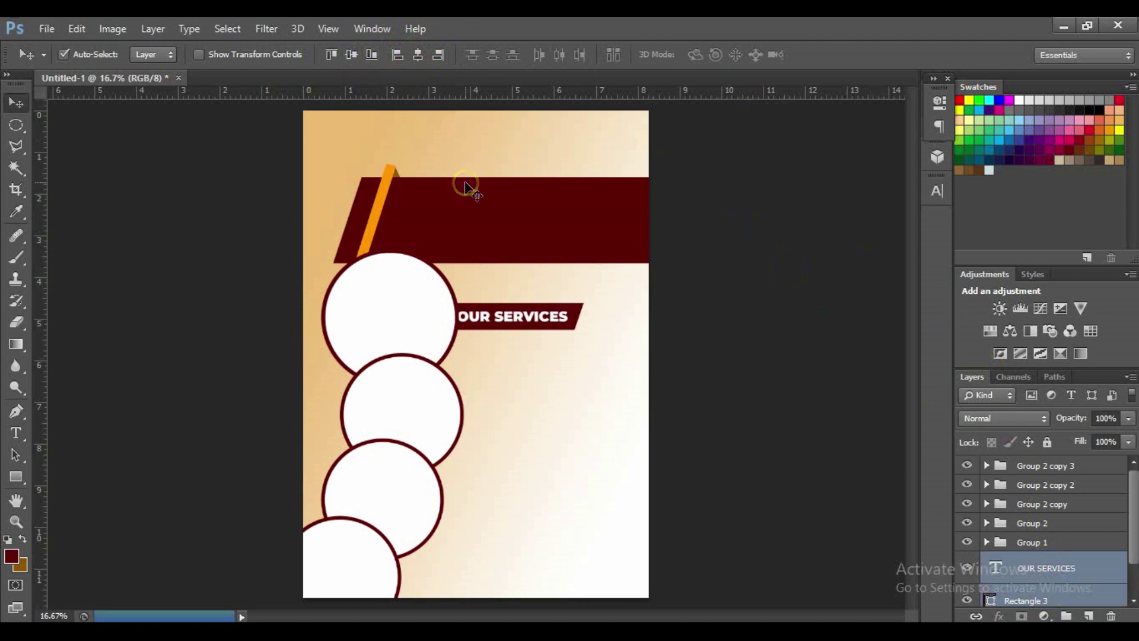
pyautogui.click(1061, 576)
pyautogui.press('Right')
pyautogui.press('Right')
pyautogui.press('Right')
pyautogui.press('Right')
pyautogui.press('Right')
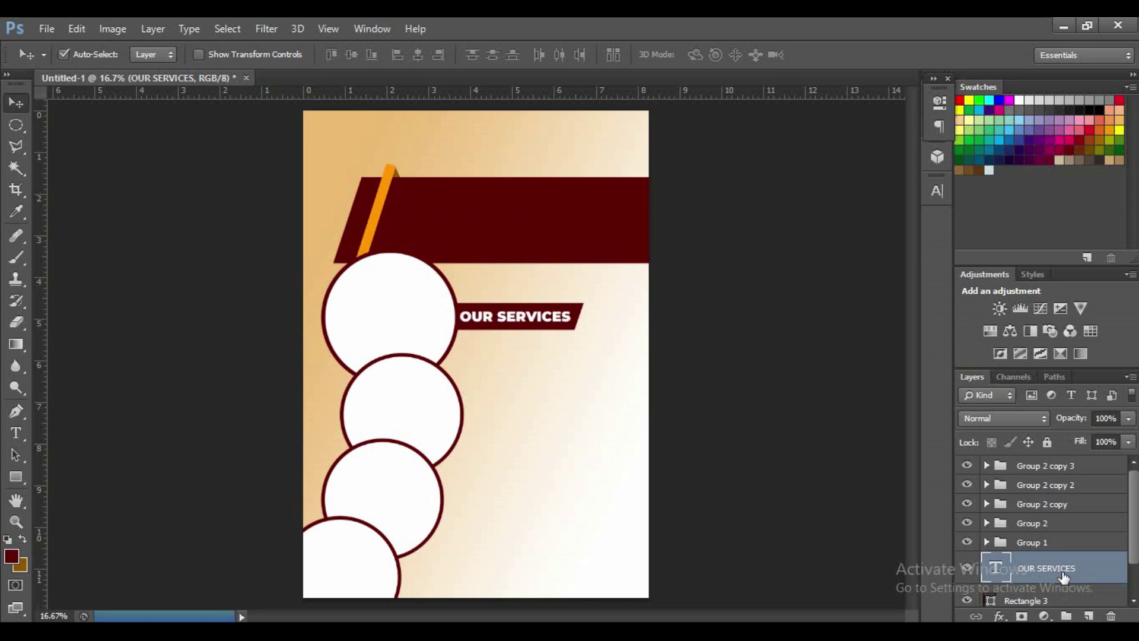
pyautogui.scroll(-2, 1059, 539)
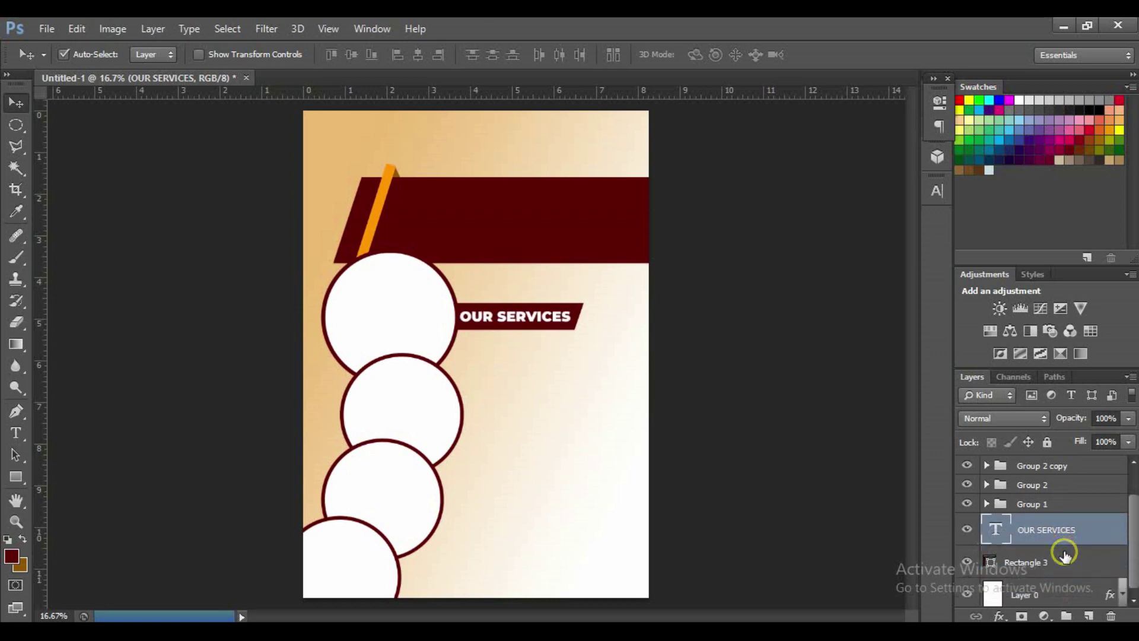
pyautogui.keyDown('shift'); pyautogui.click(1063, 553); pyautogui.keyUp('shift')
pyautogui.hotkey('ctrl', 'g')
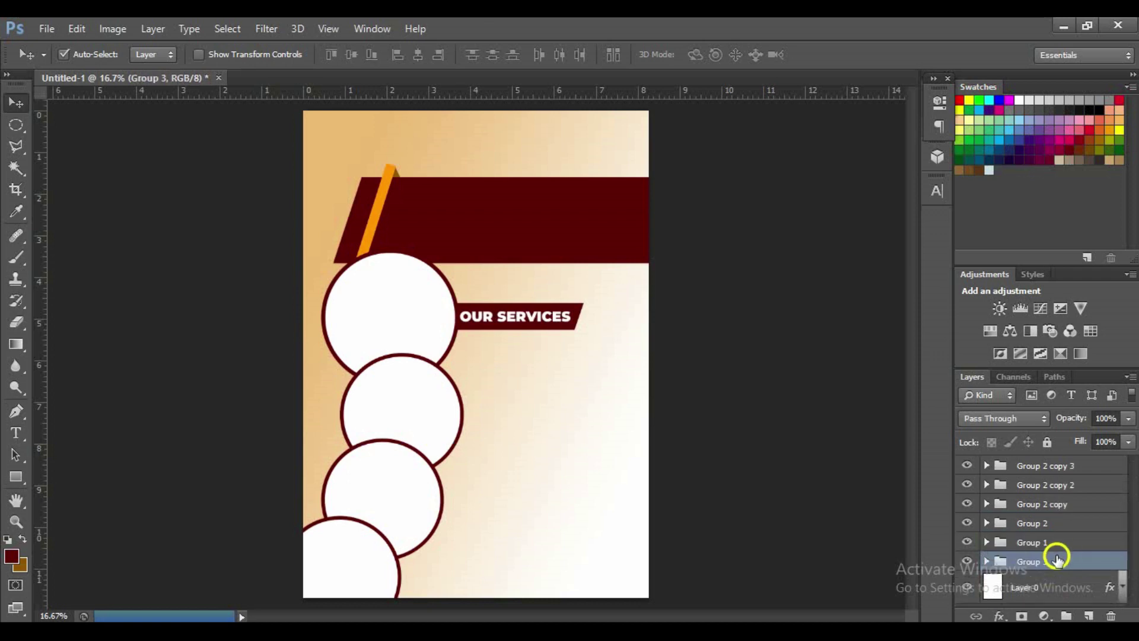
pyautogui.click(1038, 561)
pyautogui.hotkey('shift', 'Up')
pyautogui.hotkey('shift', 'Up')
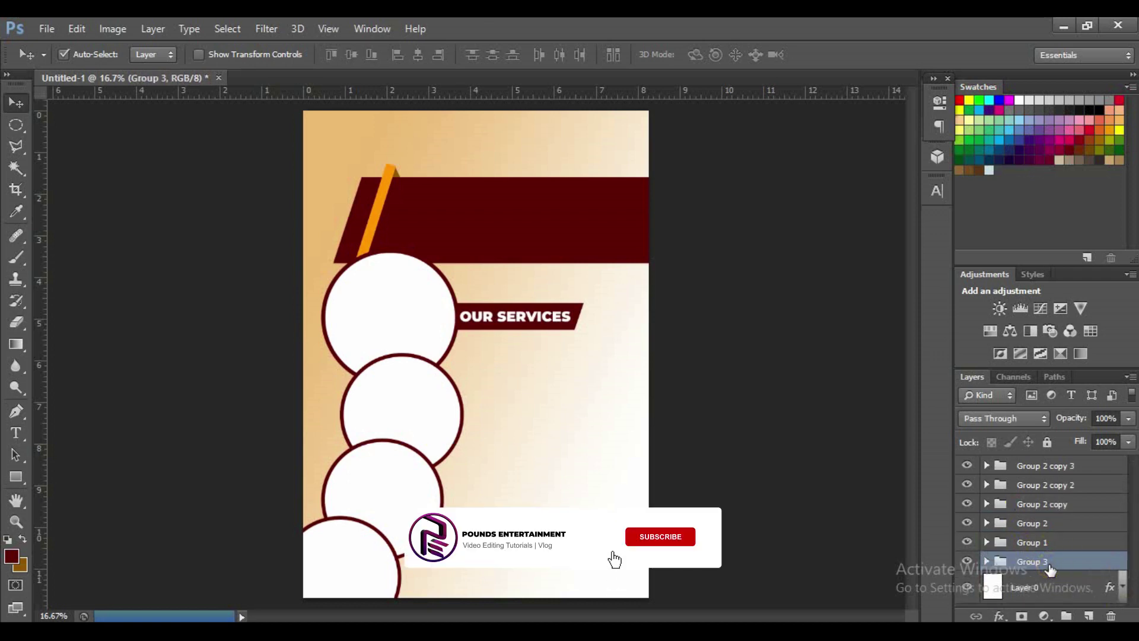
pyautogui.hotkey('shift', 'Up')
pyautogui.hotkey('shift', 'Up')
pyautogui.hotkey('shift', 'Up')
pyautogui.hotkey('shift', 'Up')
pyautogui.hotkey('shift', 'Up')
pyautogui.hotkey('shift', 'Up')
pyautogui.hotkey('shift', 'Up')
pyautogui.hotkey('shift', 'Up')
pyautogui.hotkey('shift', 'Up')
pyautogui.hotkey('shift', 'Up')
pyautogui.hotkey('shift', 'Up')
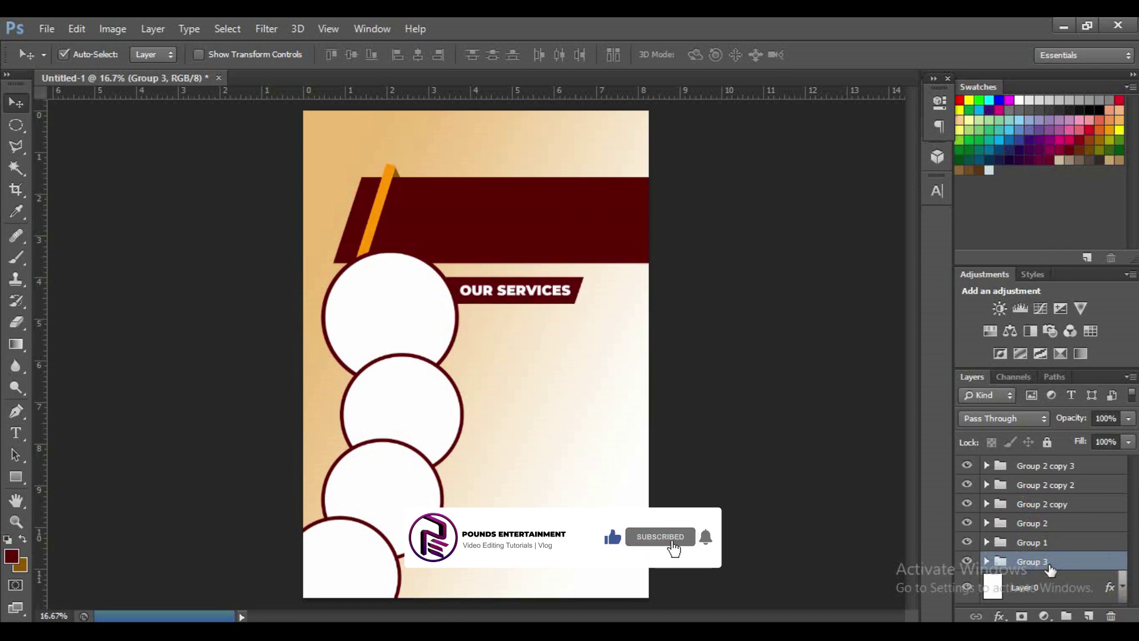
pyautogui.hotkey('shift', 'Up')
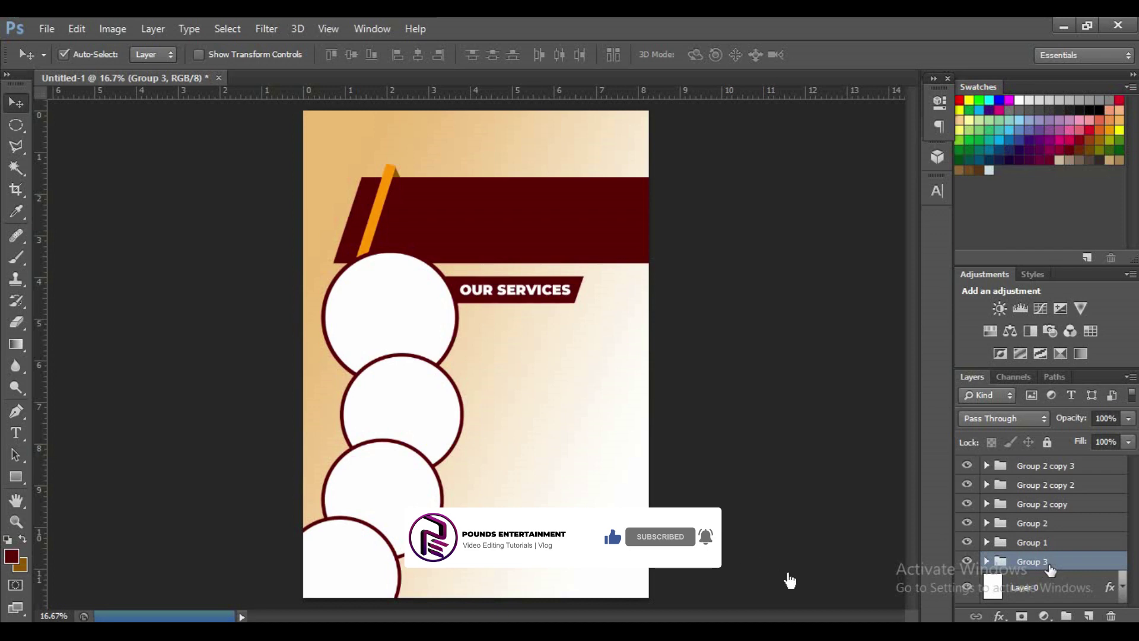
pyautogui.hotkey('shift', 'Up')
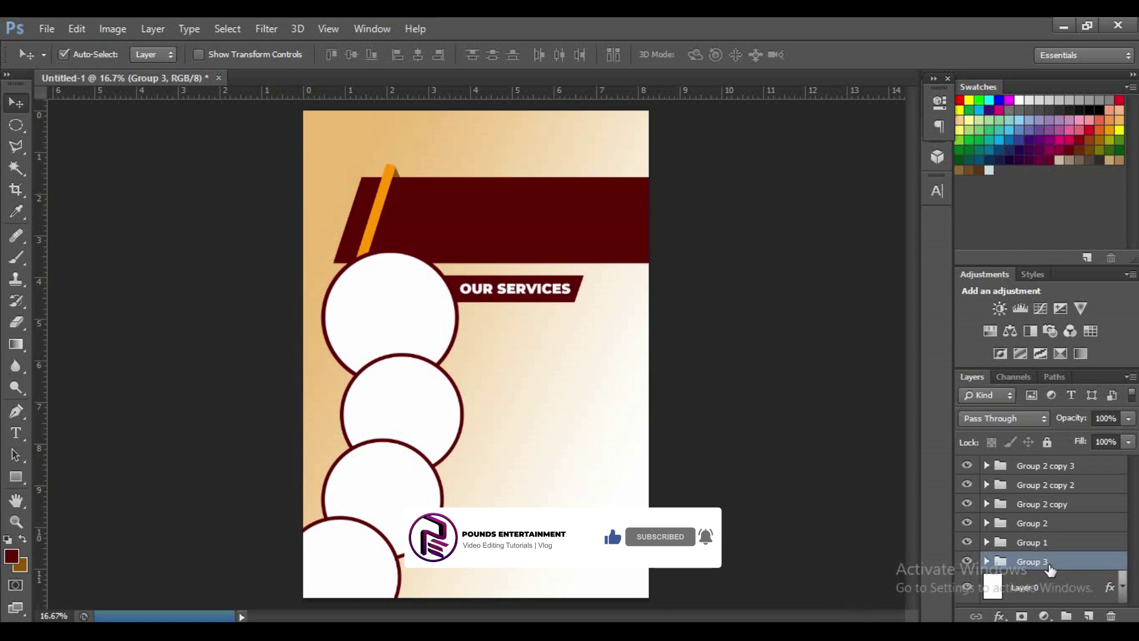
pyautogui.click(16, 477)
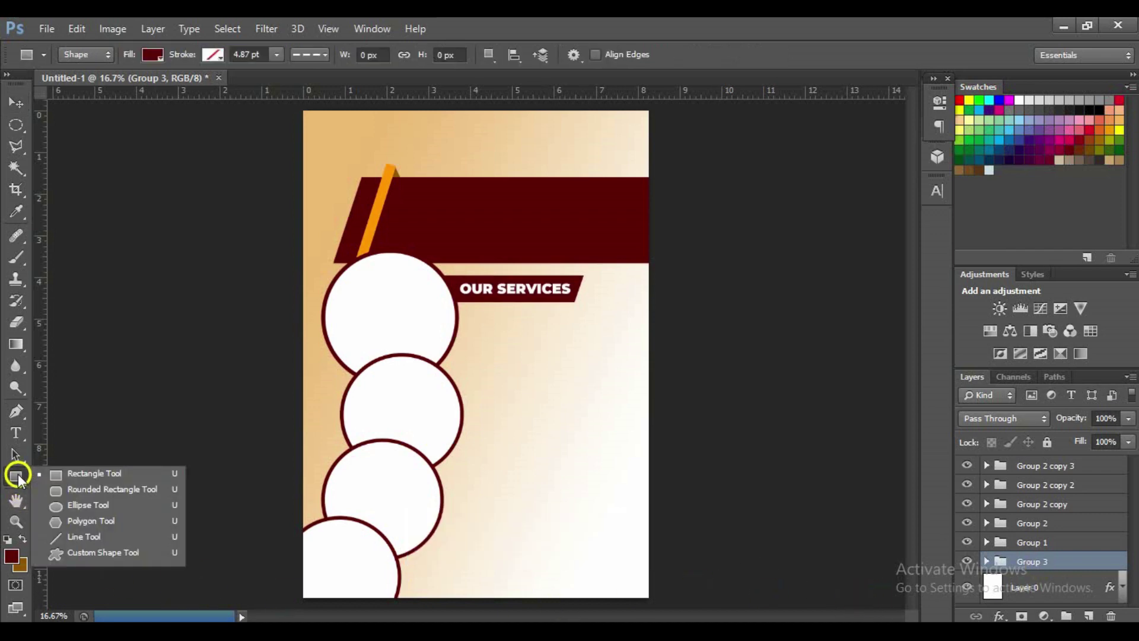
# Draw a small maroon bullet dot, Ellipse 2, just below the OUR SERVICES banner
pyautogui.click(95, 505)
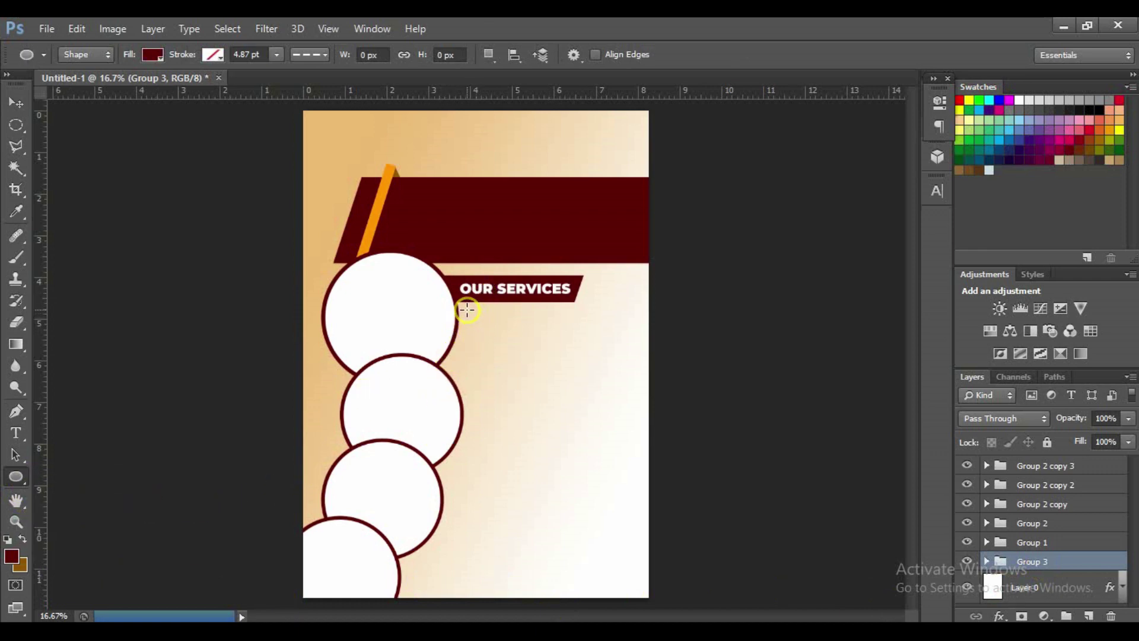
pyautogui.moveTo(466, 310); pyautogui.dragTo(474, 319)
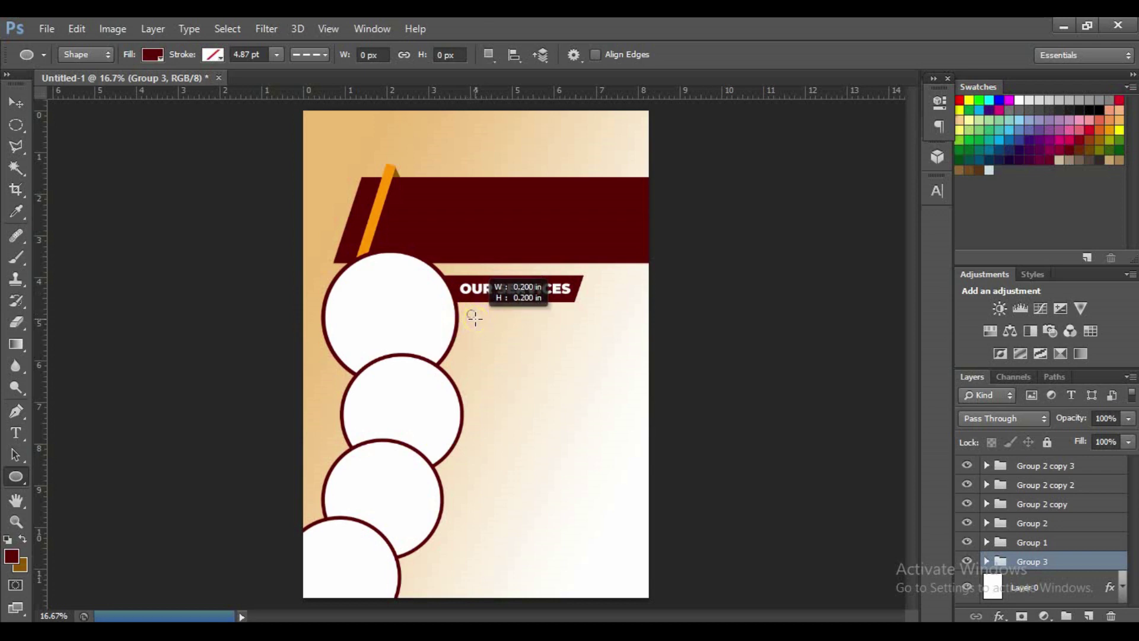
pyautogui.moveTo(474, 318); pyautogui.dragTo(475, 318)
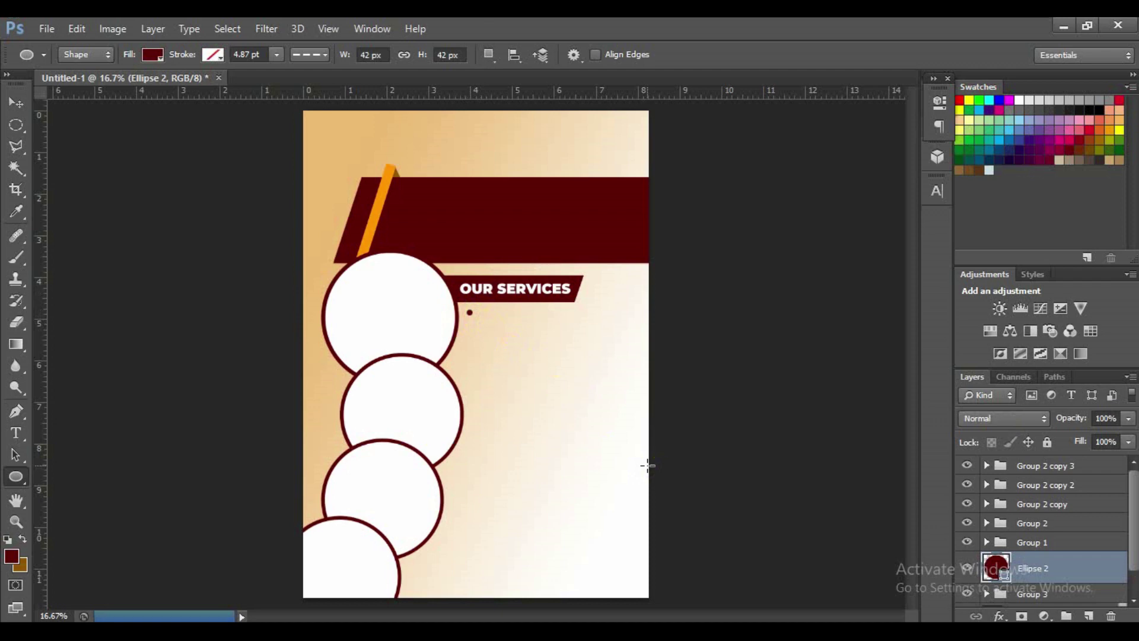
pyautogui.press('v')
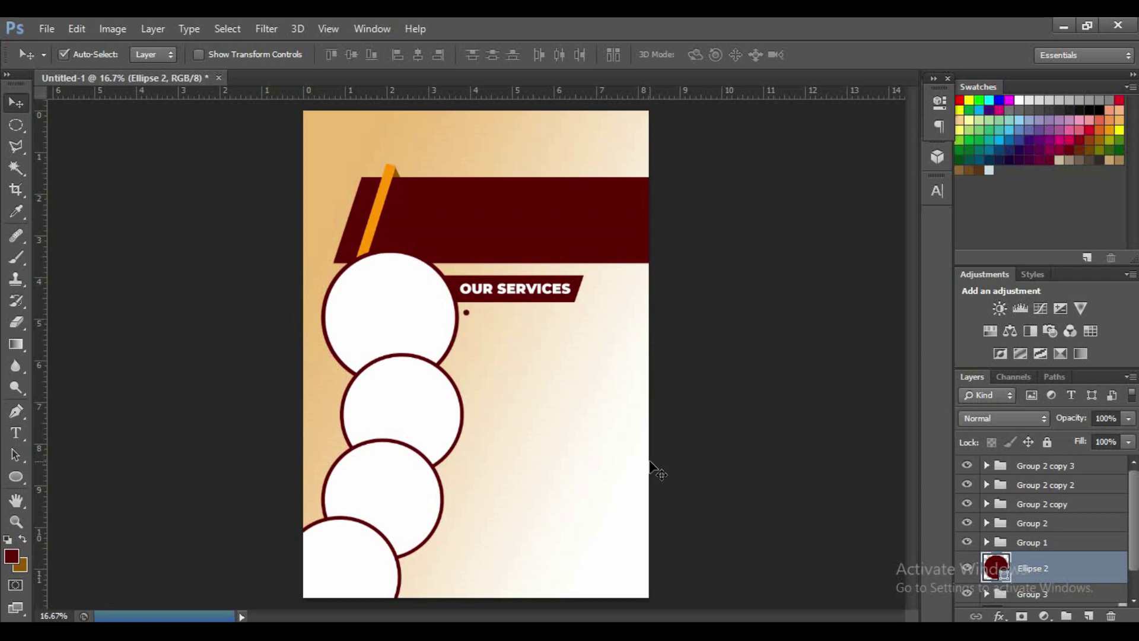
pyautogui.press('t')
pyautogui.click(479, 315)
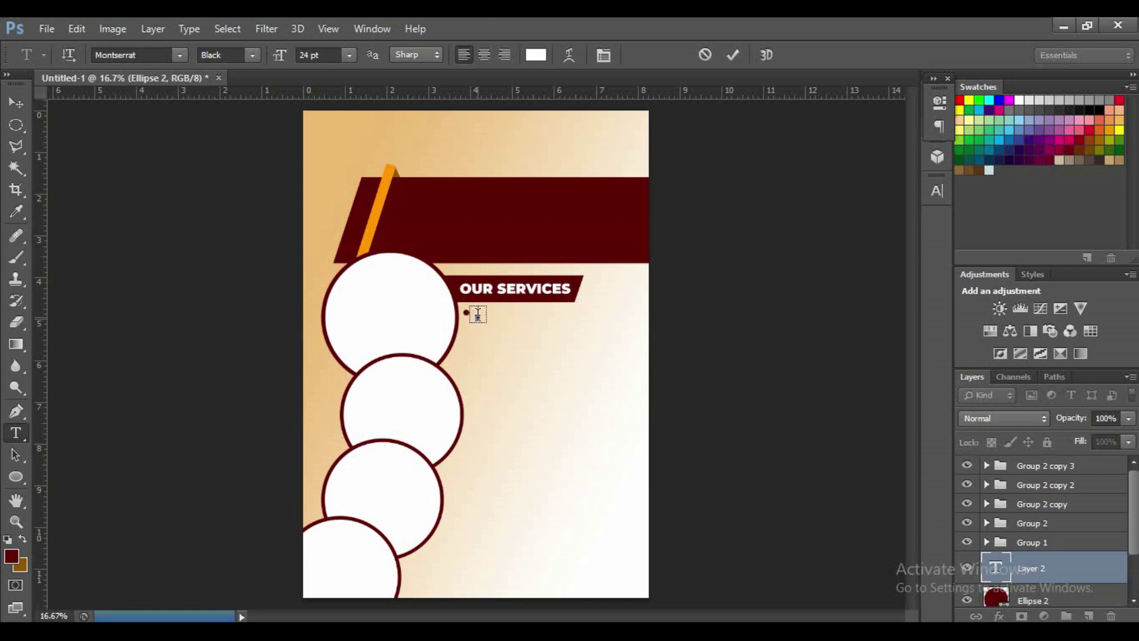
# Type 'Building & Construction' beside the bullet and colour it dark maroon #5c0304
pyautogui.write('Buil')
pyautogui.write('g C')
pyautogui.write('C')
pyautogui.write(' Co')
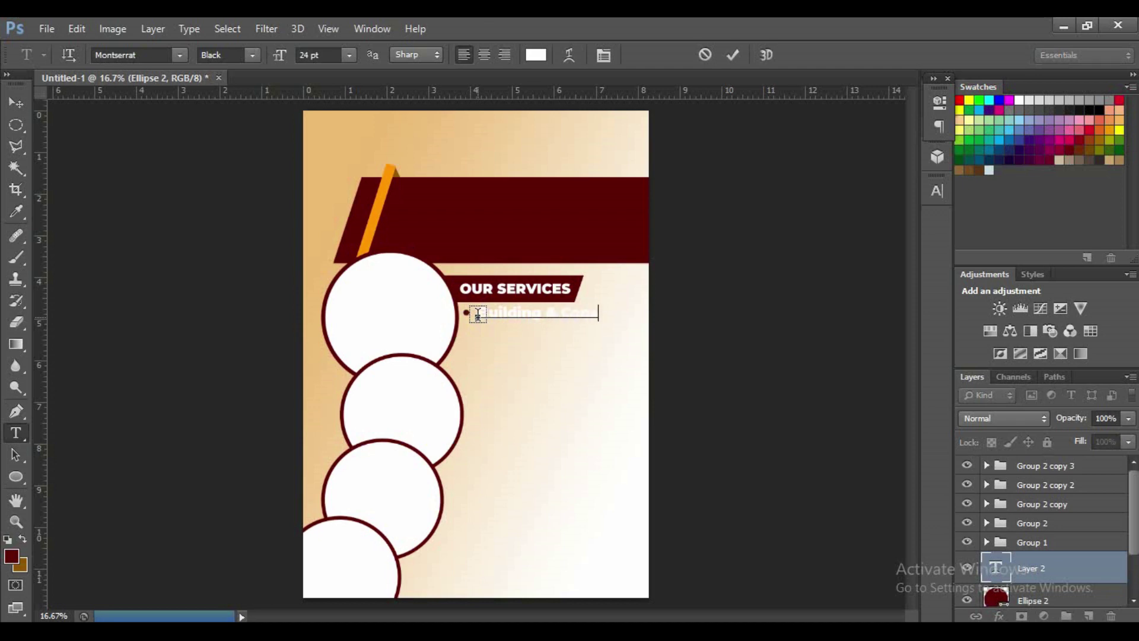
pyautogui.moveTo(478, 313); pyautogui.dragTo(658, 313)
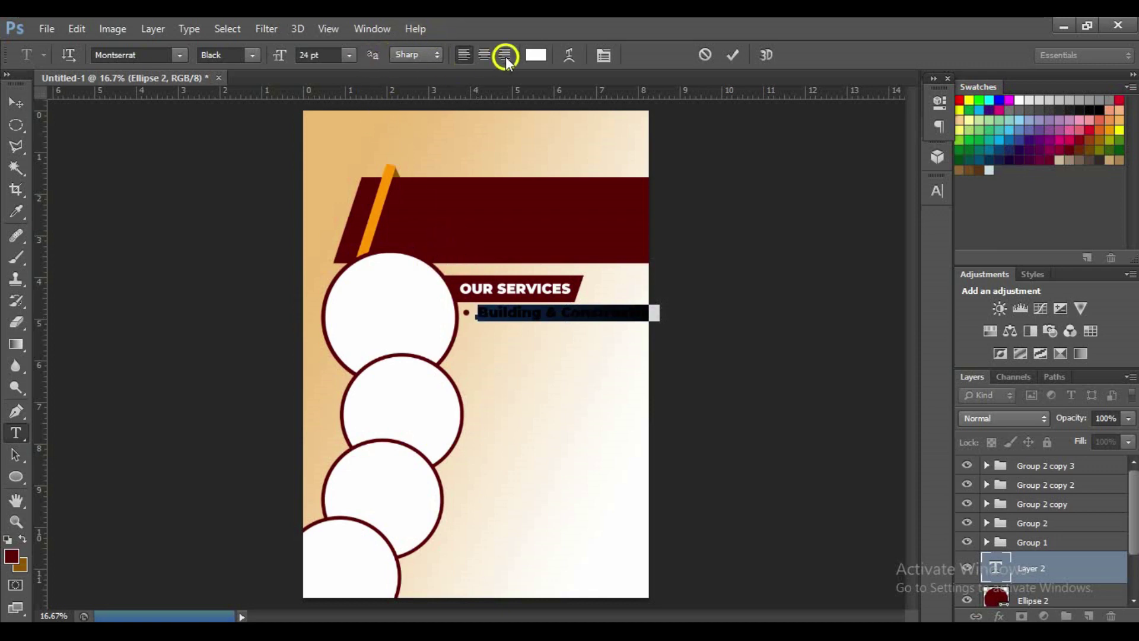
pyautogui.click(536, 55)
pyautogui.click(517, 214)
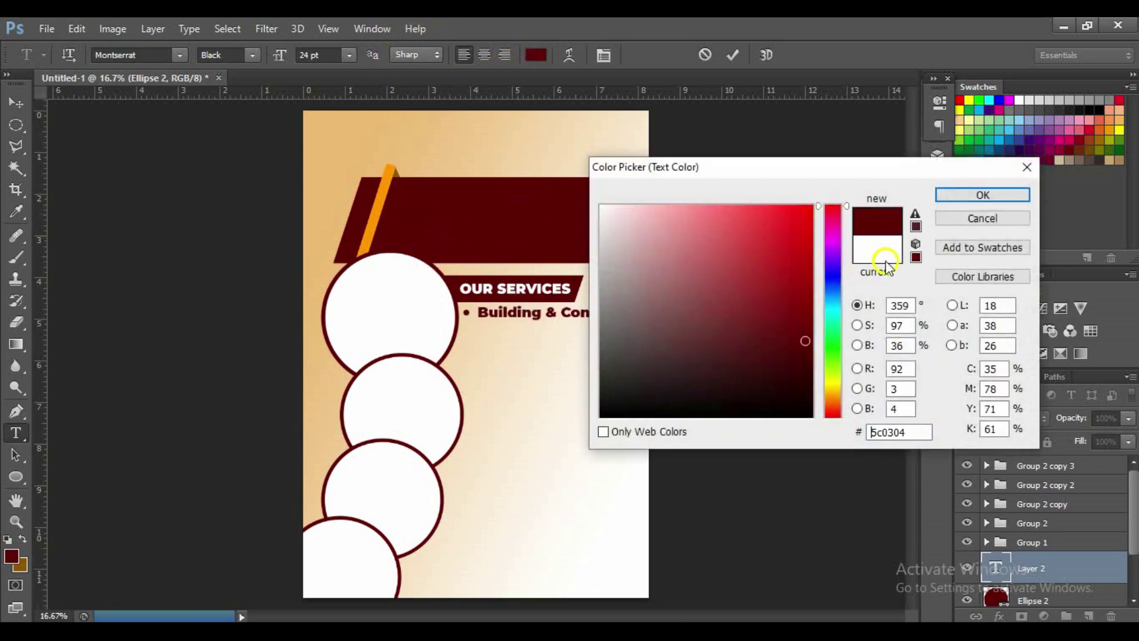
pyautogui.click(982, 194)
pyautogui.click(255, 55)
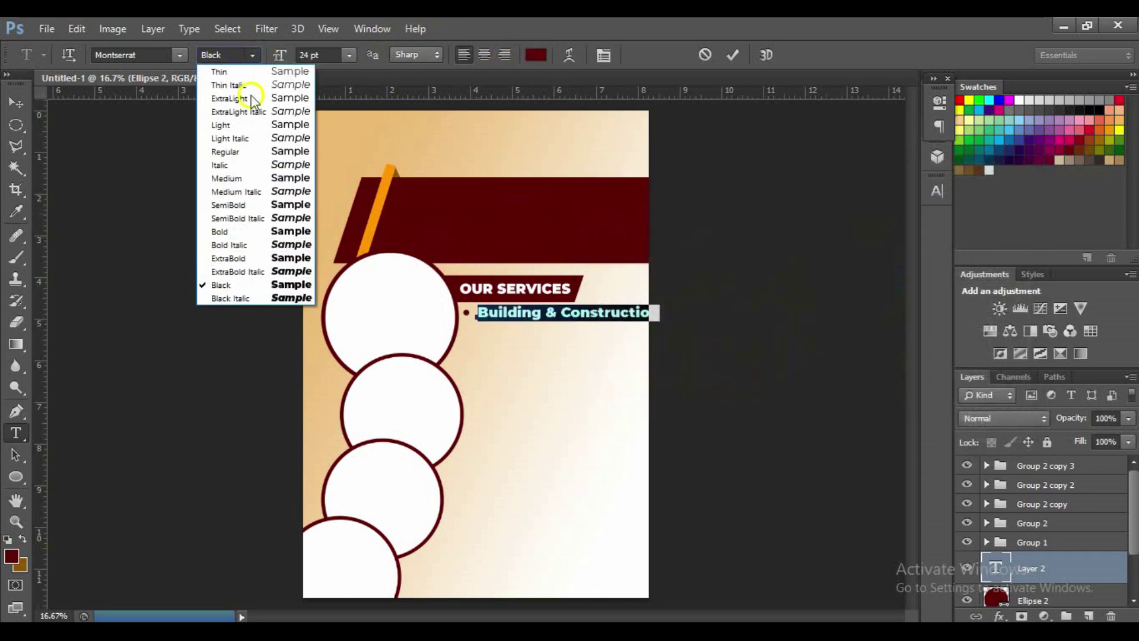
# Make the service line Bold at 17 pt and nudge it toward its bullet
pyautogui.click(233, 230)
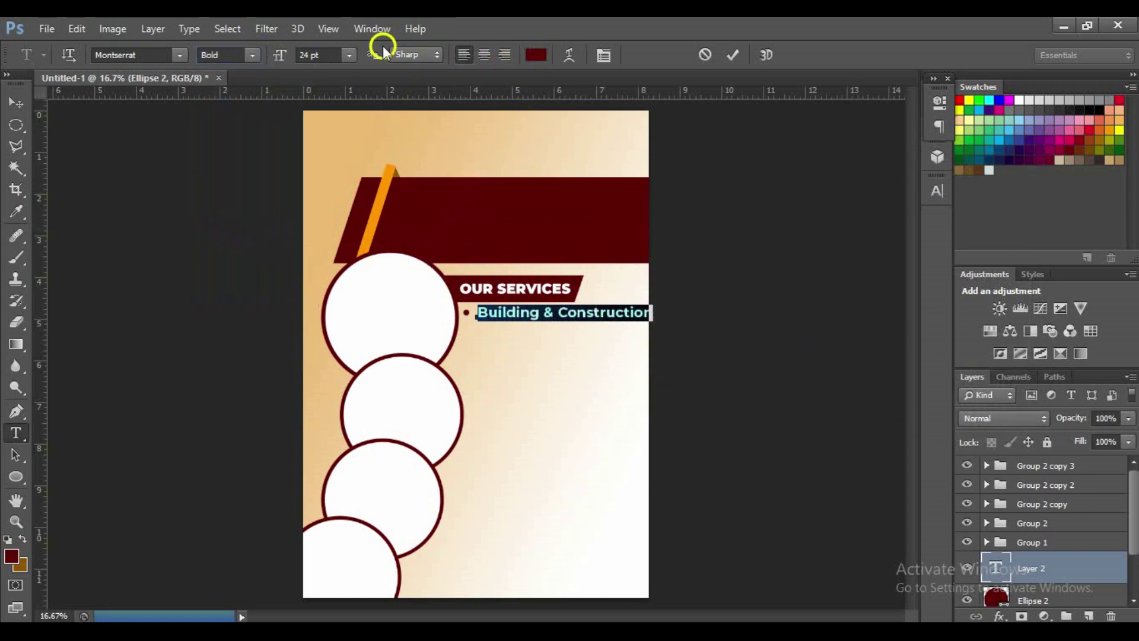
pyautogui.moveTo(285, 62); pyautogui.dragTo(278, 57)
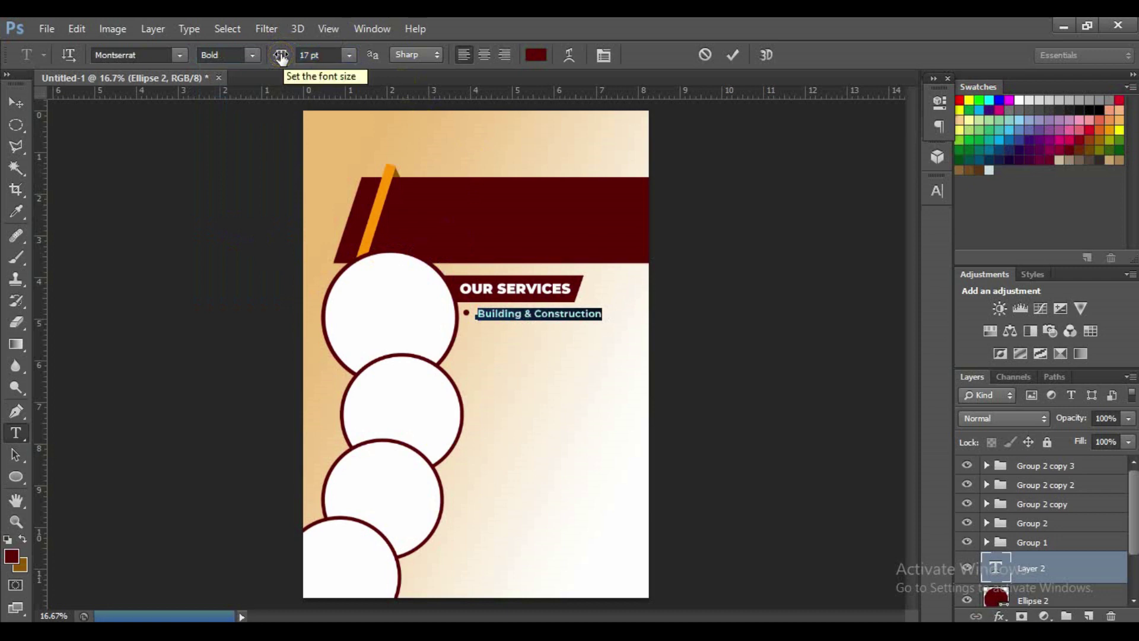
pyautogui.click(733, 54)
pyautogui.press('v')
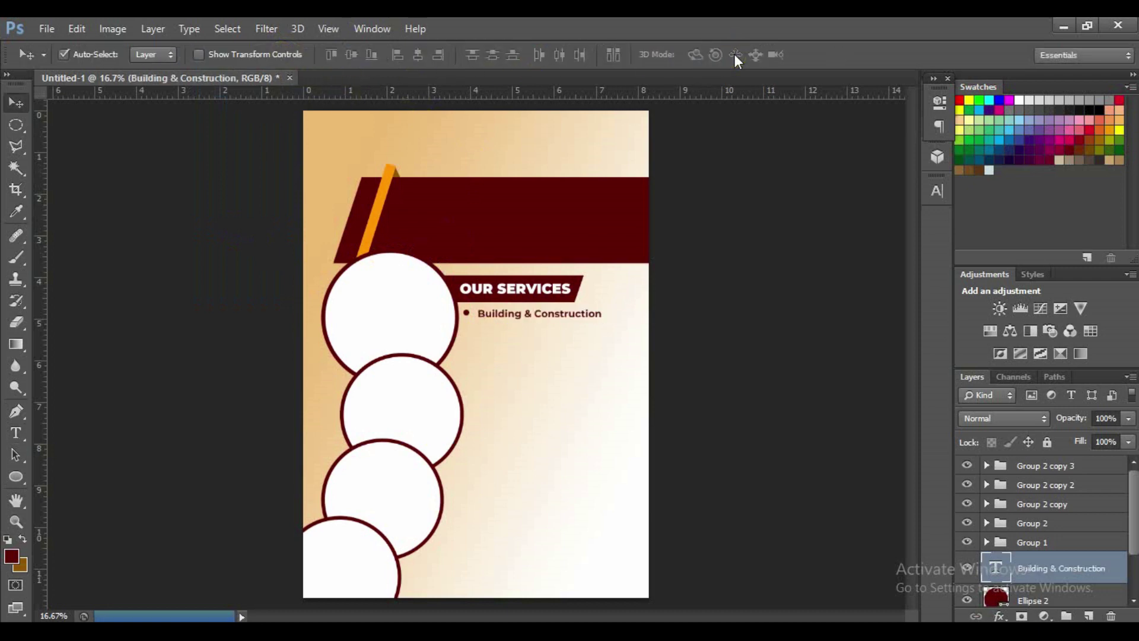
pyautogui.hotkey('shift', 'Left')
pyautogui.hotkey('shift', 'Left')
pyautogui.hotkey('shift', 'Left')
pyautogui.hotkey('shift', 'Left')
pyautogui.hotkey('shift', 'Left')
pyautogui.hotkey('shift', 'Up')
pyautogui.hotkey('shift', 'Up')
pyautogui.hotkey('shift', 'Left')
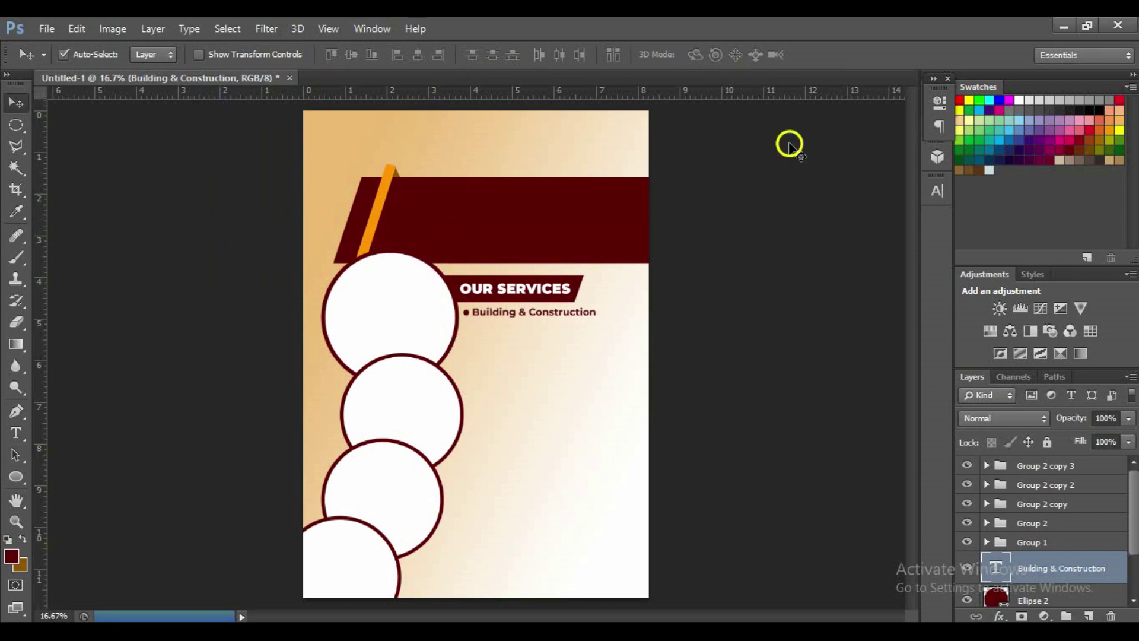
# Align the line vertically with its bullet and group them as Group 4
pyautogui.keyDown('shift'); pyautogui.click(1038, 596); pyautogui.keyUp('shift')
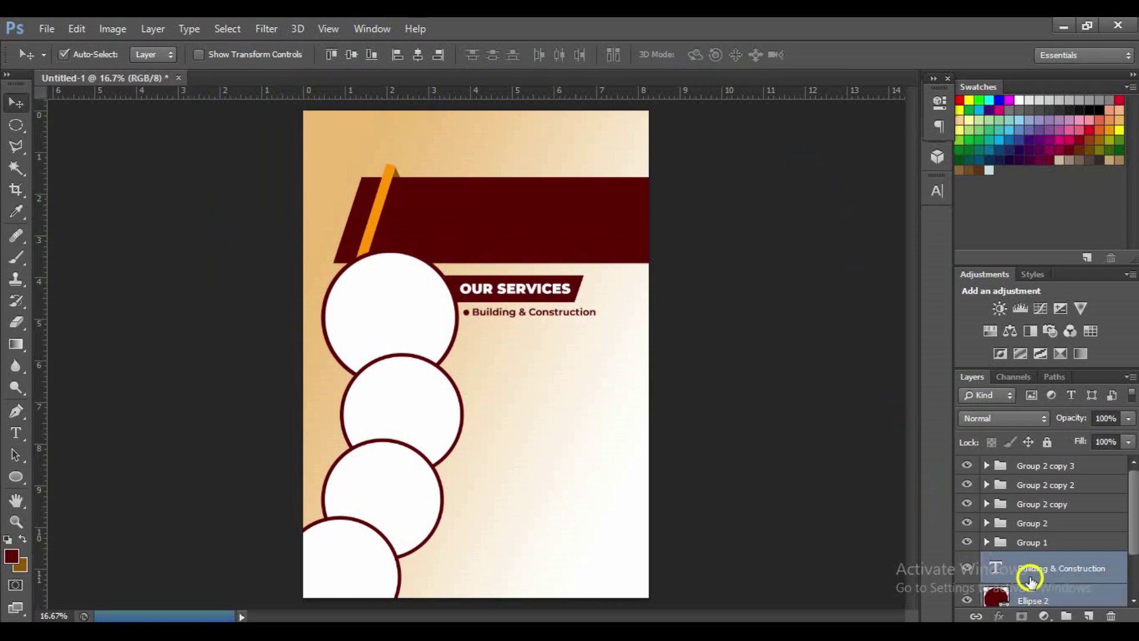
pyautogui.click(351, 57)
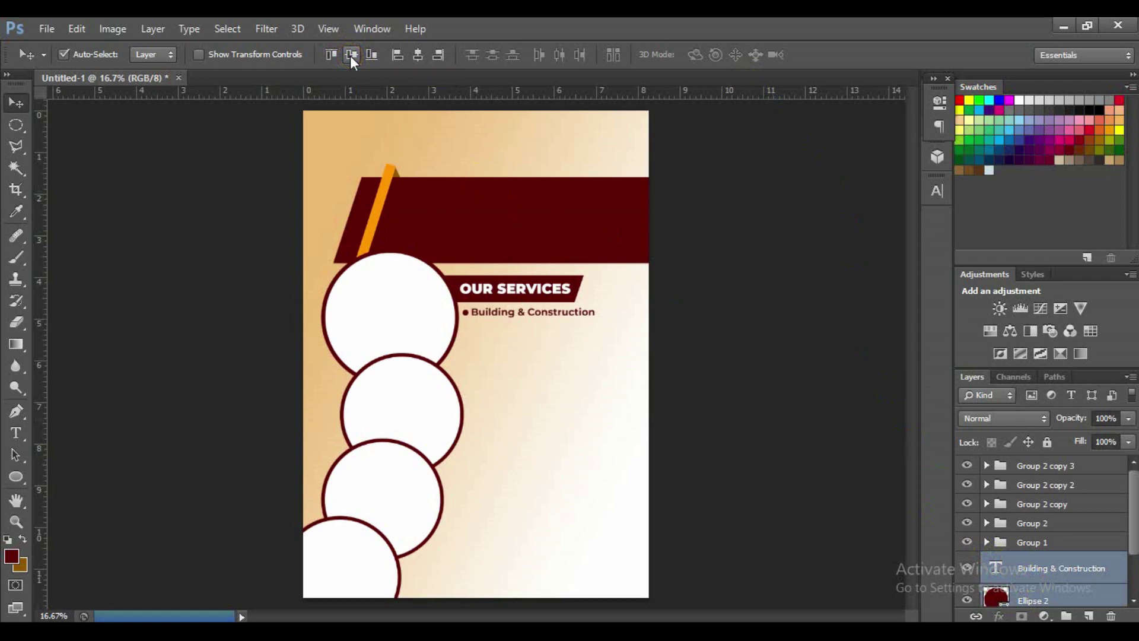
pyautogui.hotkey('shift', 'Right')
pyautogui.hotkey('shift', 'Right')
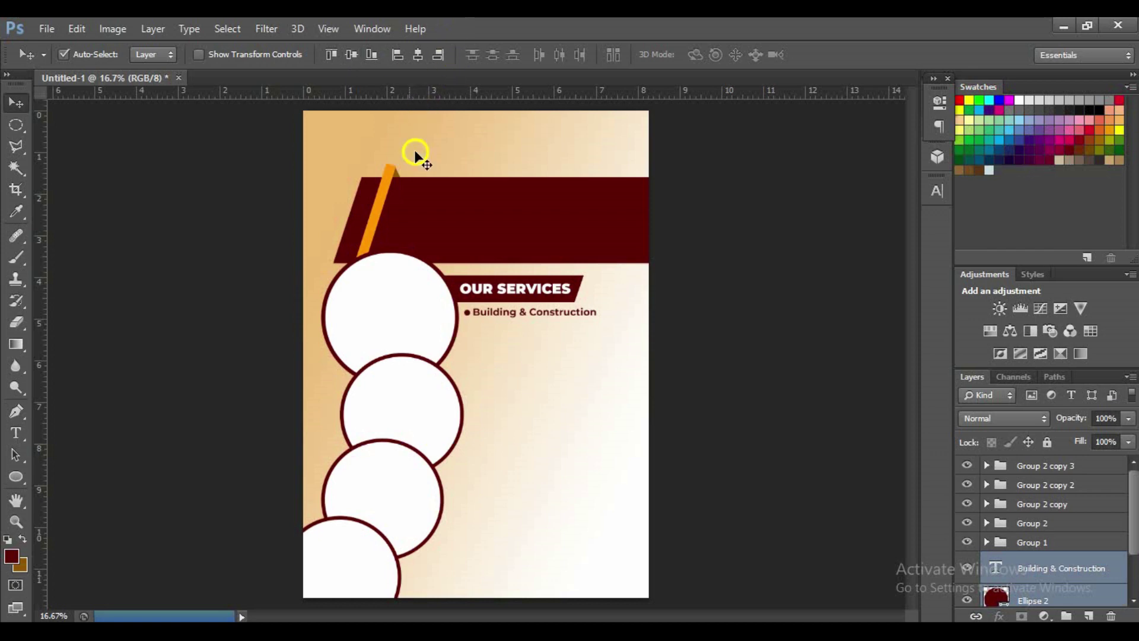
pyautogui.scroll(-2, 1075, 495)
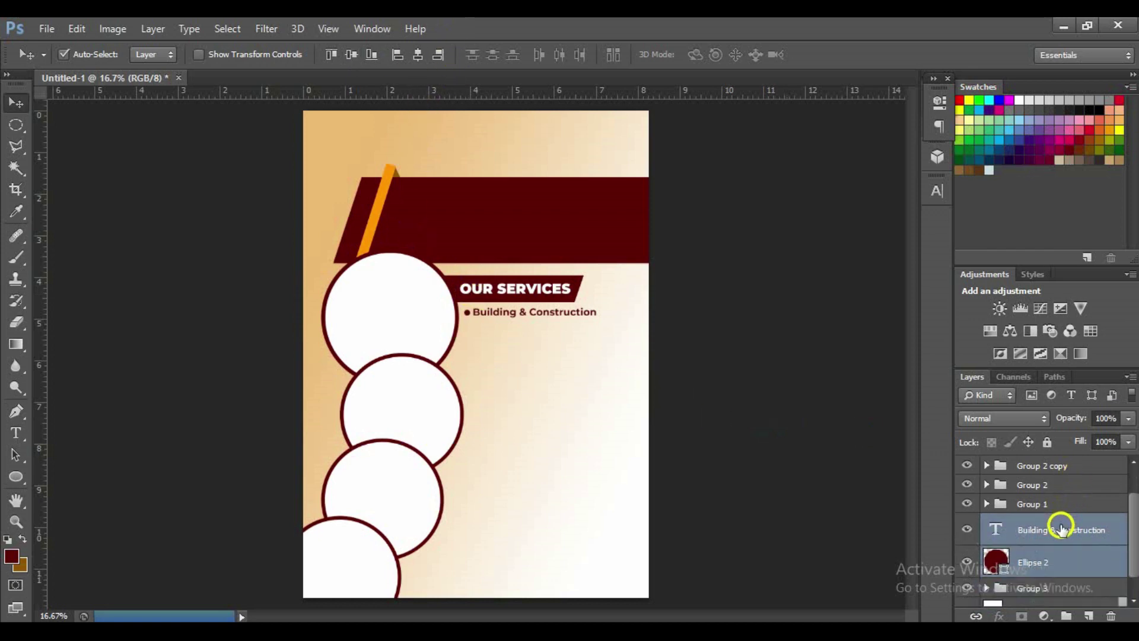
pyautogui.hotkey('ctrl', 'g')
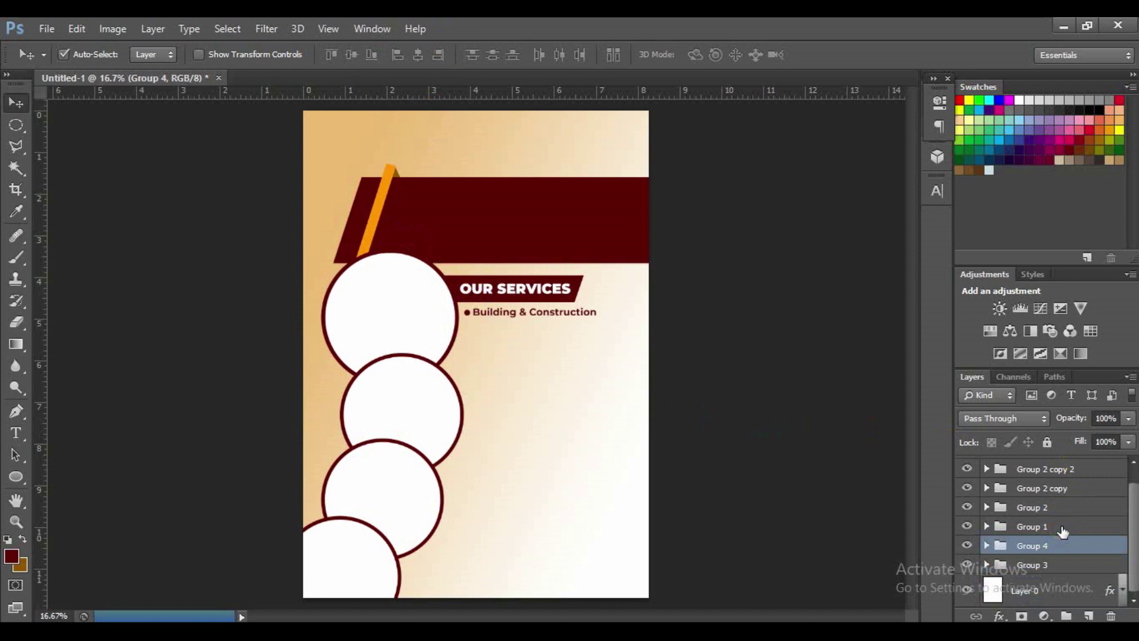
# Duplicate the Building & Construction entry and position the copy just below it
pyautogui.hotkey('ctrl', 'j')
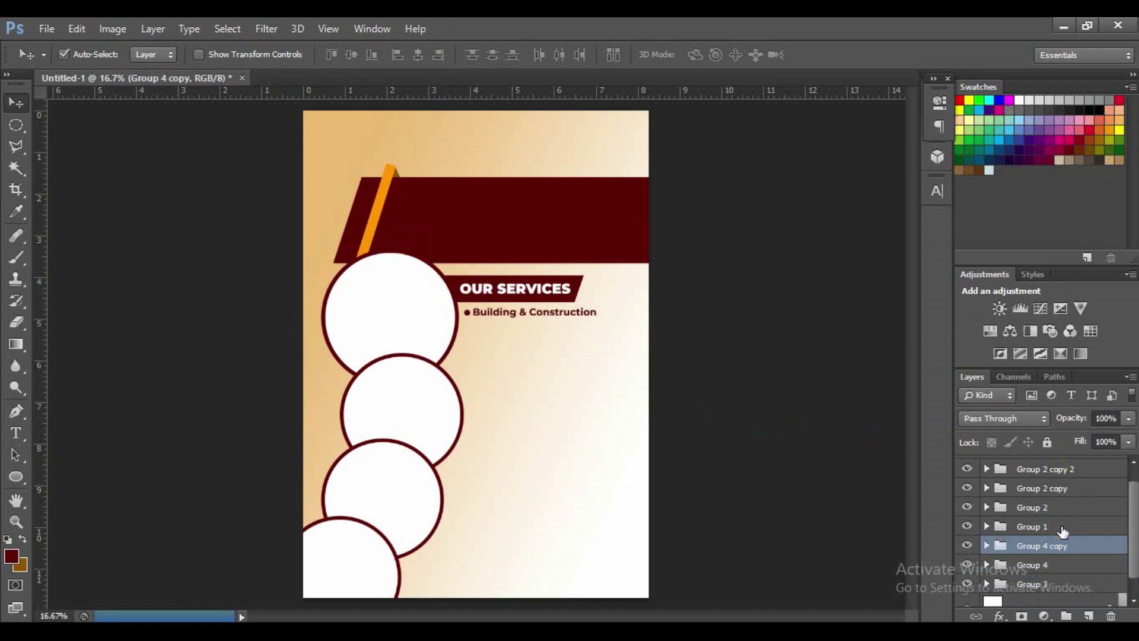
pyautogui.hotkey('shift', 'Down')
pyautogui.hotkey('shift', 'Down')
pyautogui.hotkey('shift', 'Down')
pyautogui.hotkey('shift', 'Down')
pyautogui.hotkey('shift', 'Down')
pyautogui.hotkey('shift', 'Down')
pyautogui.hotkey('shift', 'Down')
pyautogui.hotkey('shift', 'Down')
pyautogui.hotkey('shift', 'Down')
pyautogui.hotkey('shift', 'Down')
pyautogui.hotkey('shift', 'Down')
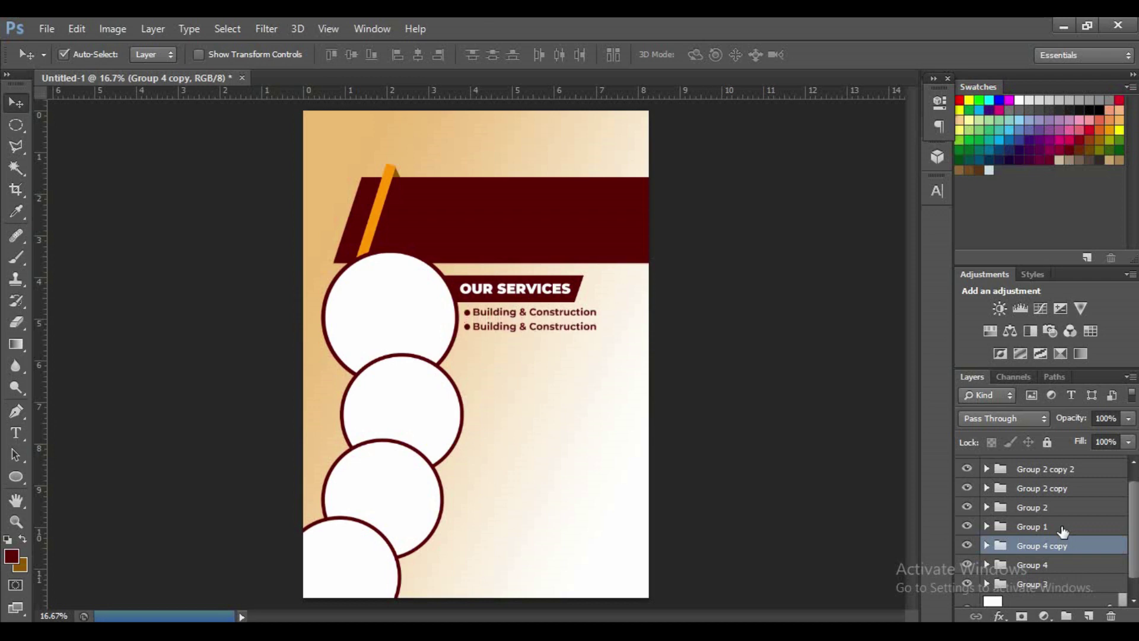
pyautogui.hotkey('shift', 'Down')
pyautogui.hotkey('shift', 'Down')
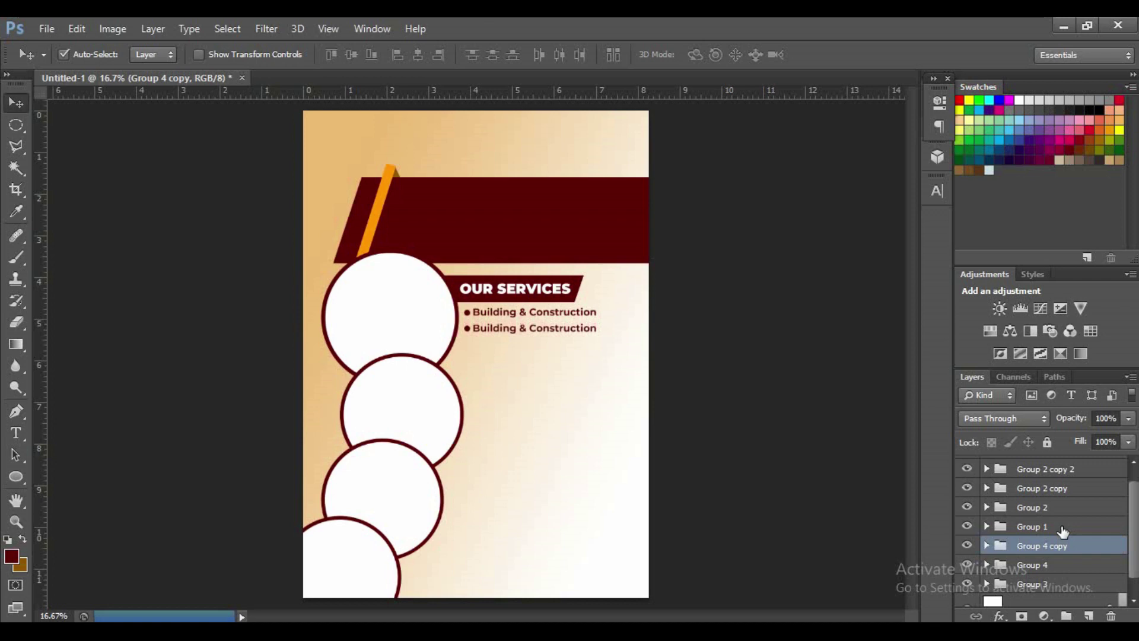
pyautogui.press('Up')
pyautogui.press('Up')
pyautogui.press('Up')
pyautogui.press('Up')
pyautogui.press('Up')
pyautogui.press('Up')
pyautogui.press('Up')
pyautogui.press('Up')
pyautogui.press('Up')
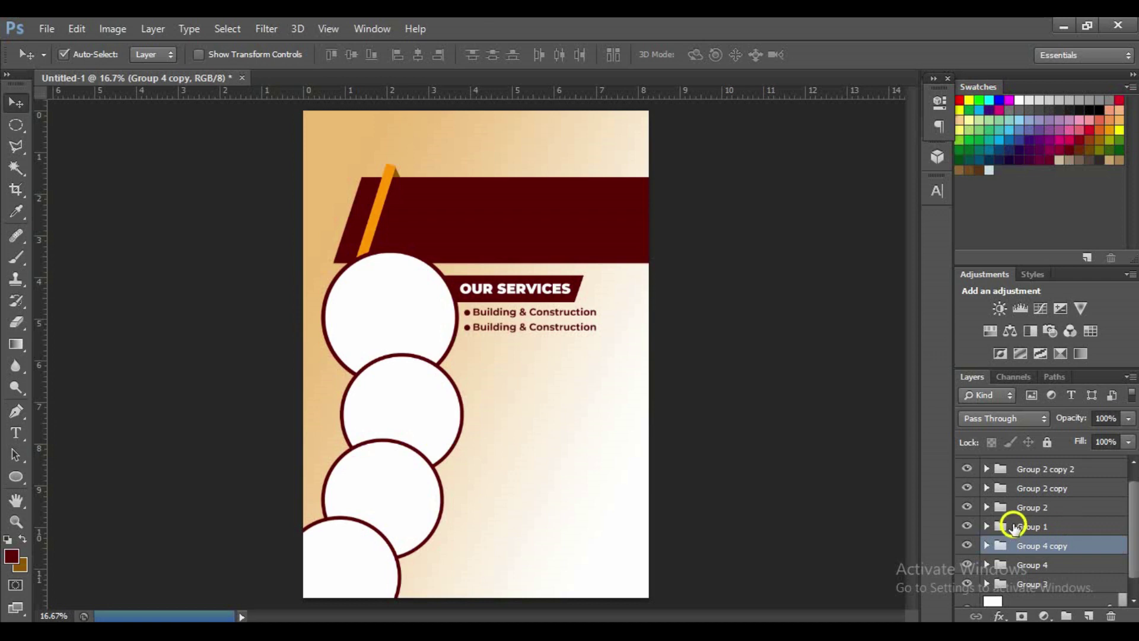
# Retype the second line as 'Electrical works' and duplicate its group
pyautogui.press('t')
pyautogui.tripleClick(544, 334)
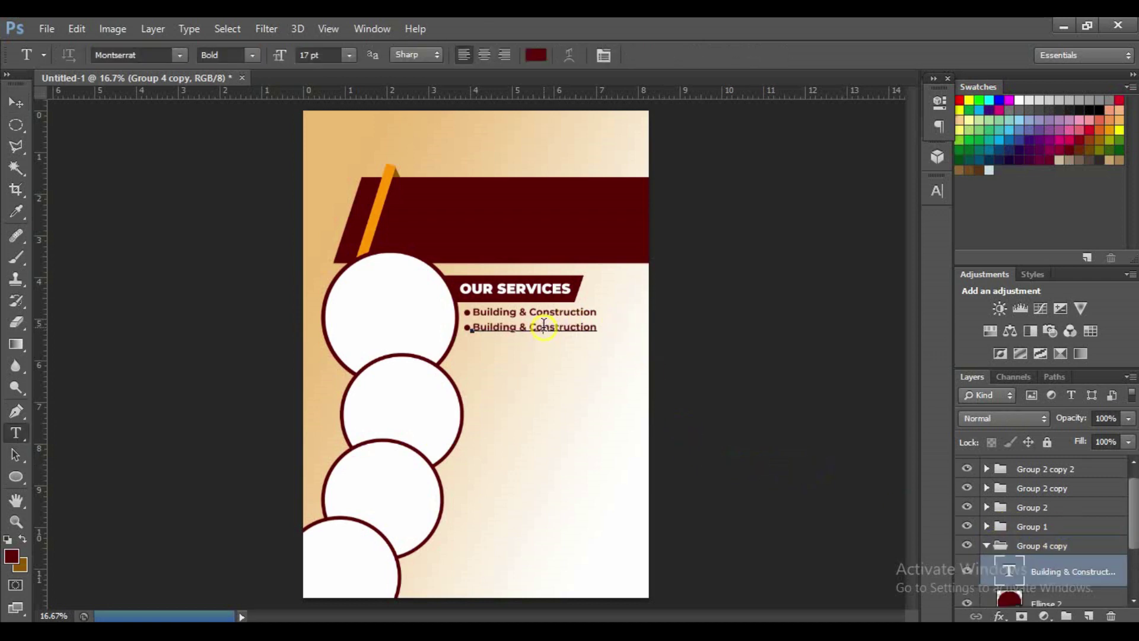
pyautogui.write('Electical')
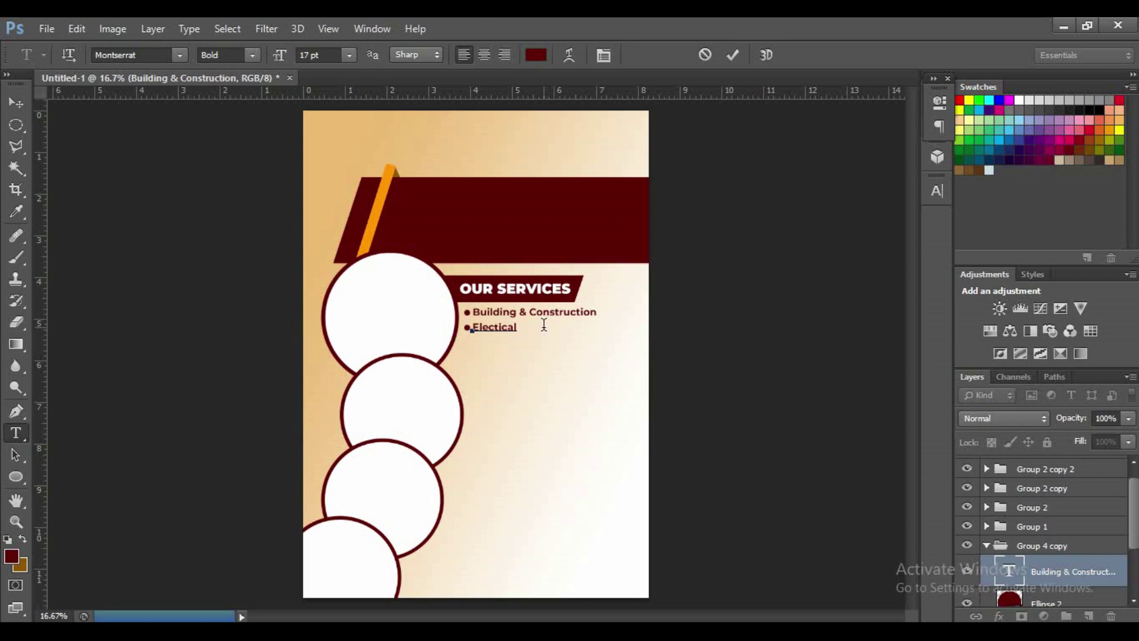
pyautogui.press('BackSpace')
pyautogui.press('BackSpace')
pyautogui.press('BackSpace')
pyautogui.click(734, 55)
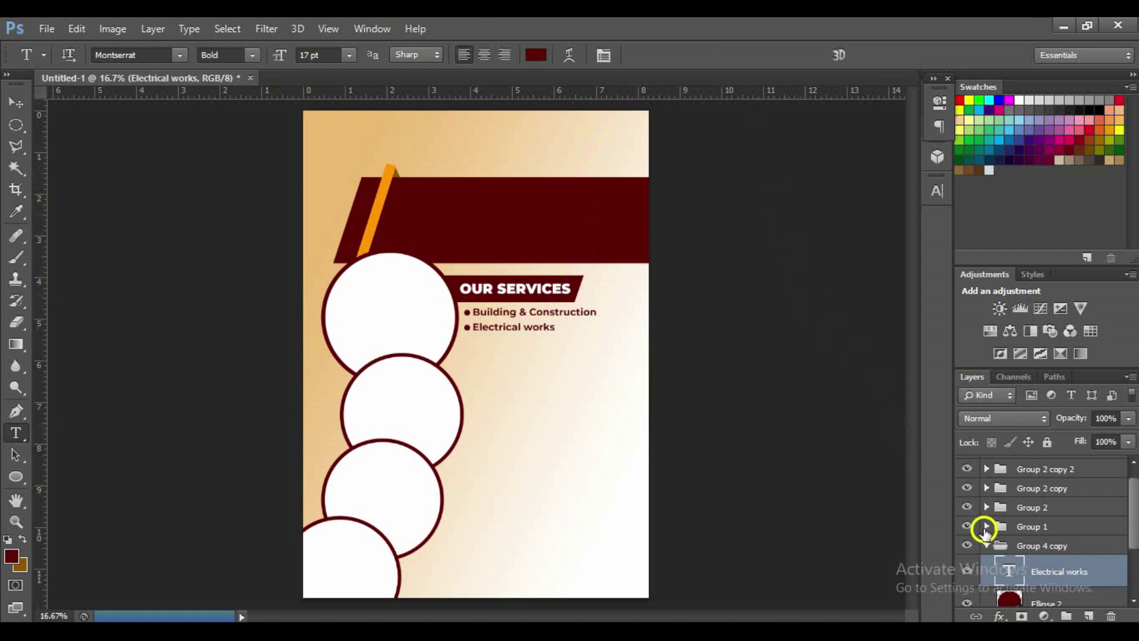
pyautogui.click(986, 544)
pyautogui.hotkey('ctrl', 'j')
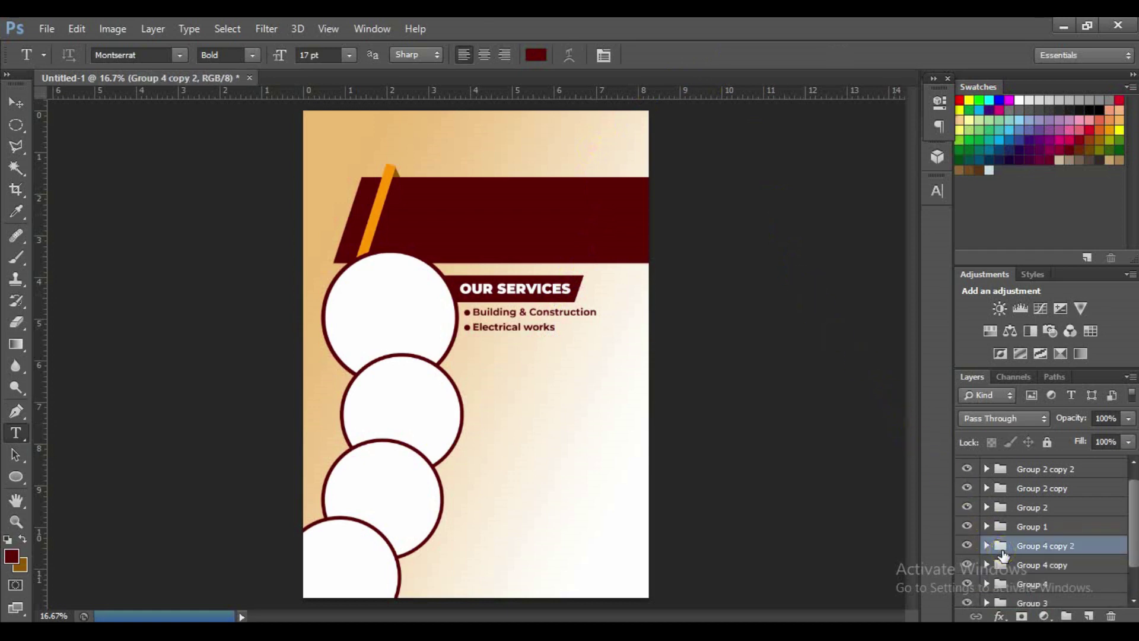
# Place the copied entry below Electrical works and even out the line spacing
pyautogui.press('v')
pyautogui.press('v')
pyautogui.hotkey('shift', 'Down')
pyautogui.hotkey('shift', 'Down')
pyautogui.hotkey('shift', 'Down')
pyautogui.hotkey('shift', 'Down')
pyautogui.hotkey('shift', 'Down')
pyautogui.hotkey('shift', 'Down')
pyautogui.hotkey('shift', 'Down')
pyautogui.hotkey('shift', 'Down')
pyautogui.hotkey('shift', 'Down')
pyautogui.hotkey('shift', 'Down')
pyautogui.hotkey('shift', 'Down')
pyautogui.hotkey('shift', 'Down')
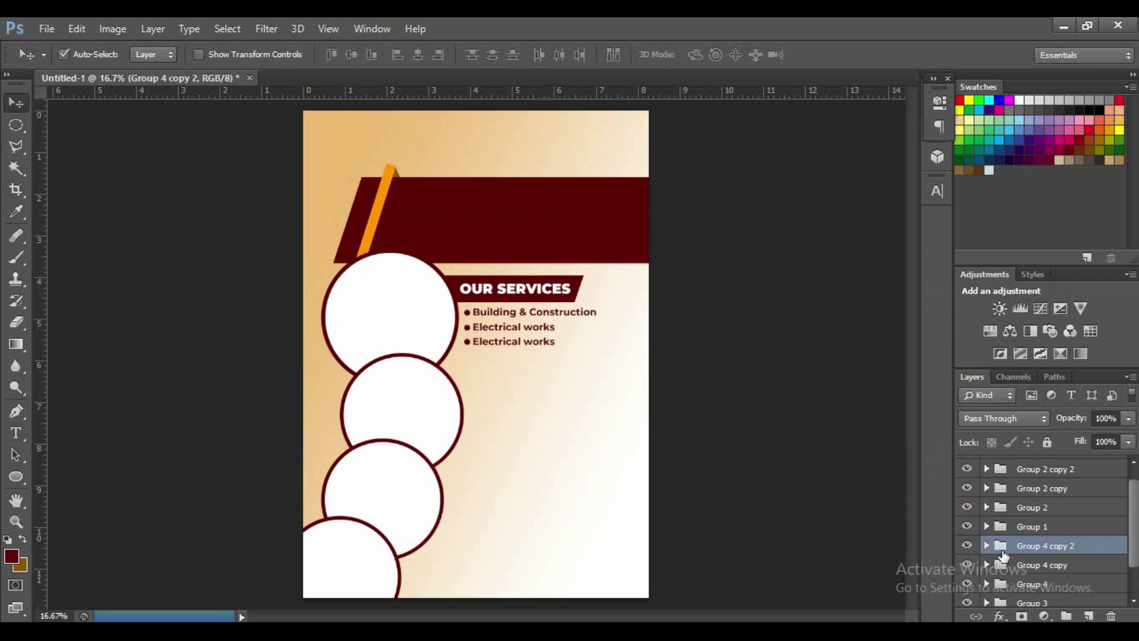
pyautogui.click(1036, 562)
pyautogui.hotkey('shift', 'Up')
pyautogui.hotkey('shift', 'Up')
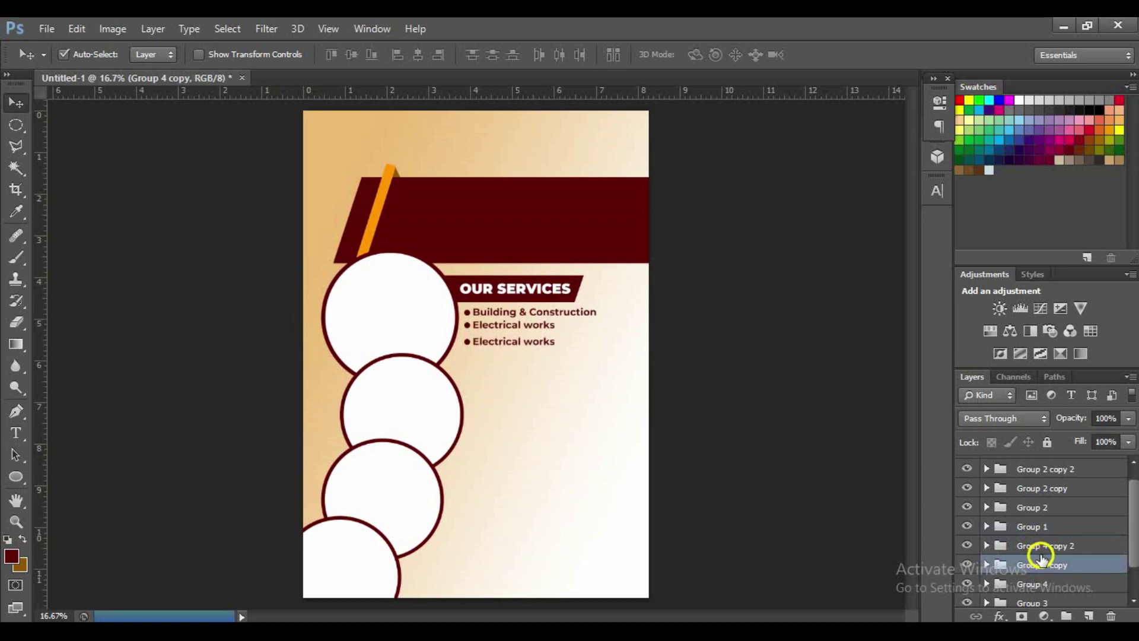
pyautogui.click(1044, 544)
pyautogui.hotkey('shift', 'Up')
pyautogui.hotkey('shift', 'Up')
pyautogui.hotkey('shift', 'Up')
pyautogui.hotkey('shift', 'Up')
pyautogui.hotkey('shift', 'Up')
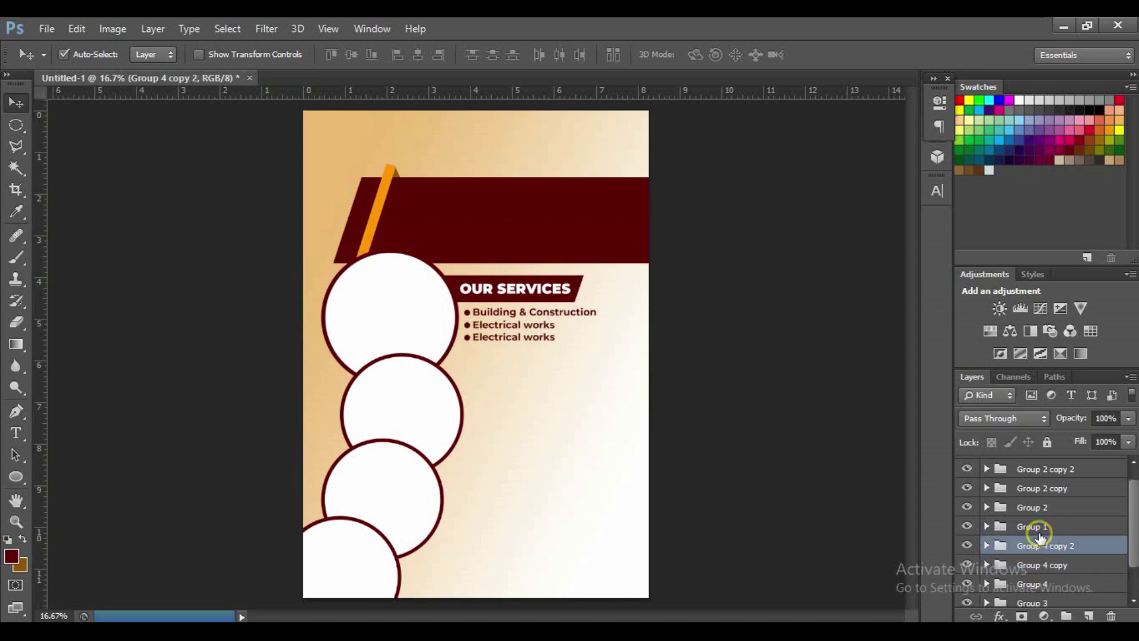
# Retype the third line as 'Wood works' and commit it
pyautogui.press('t')
pyautogui.tripleClick(523, 336)
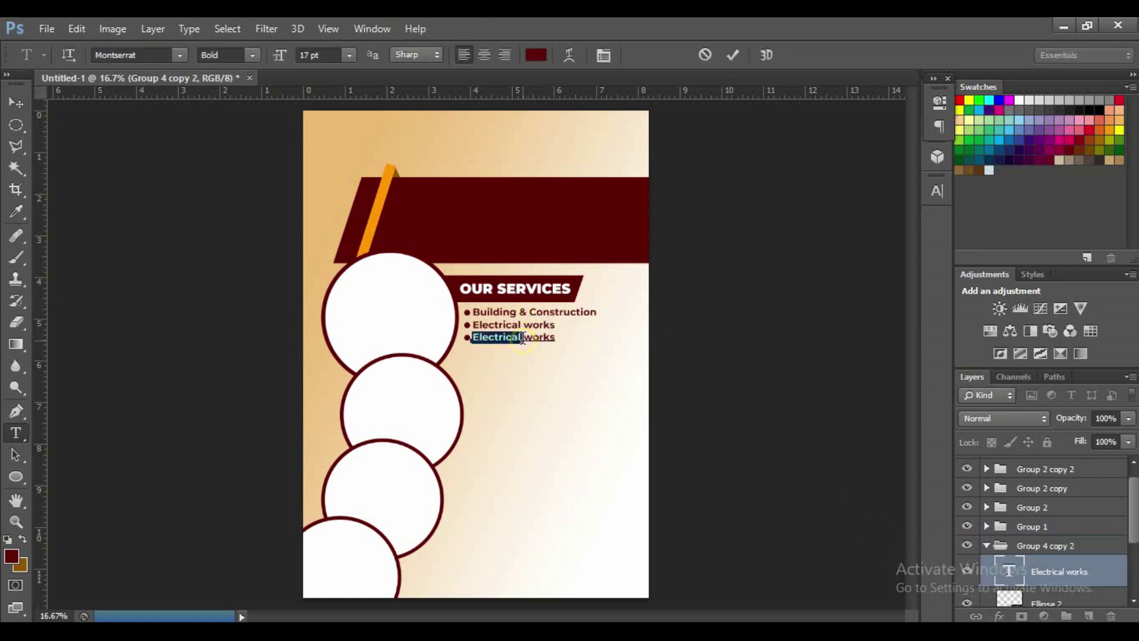
pyautogui.write('Wood')
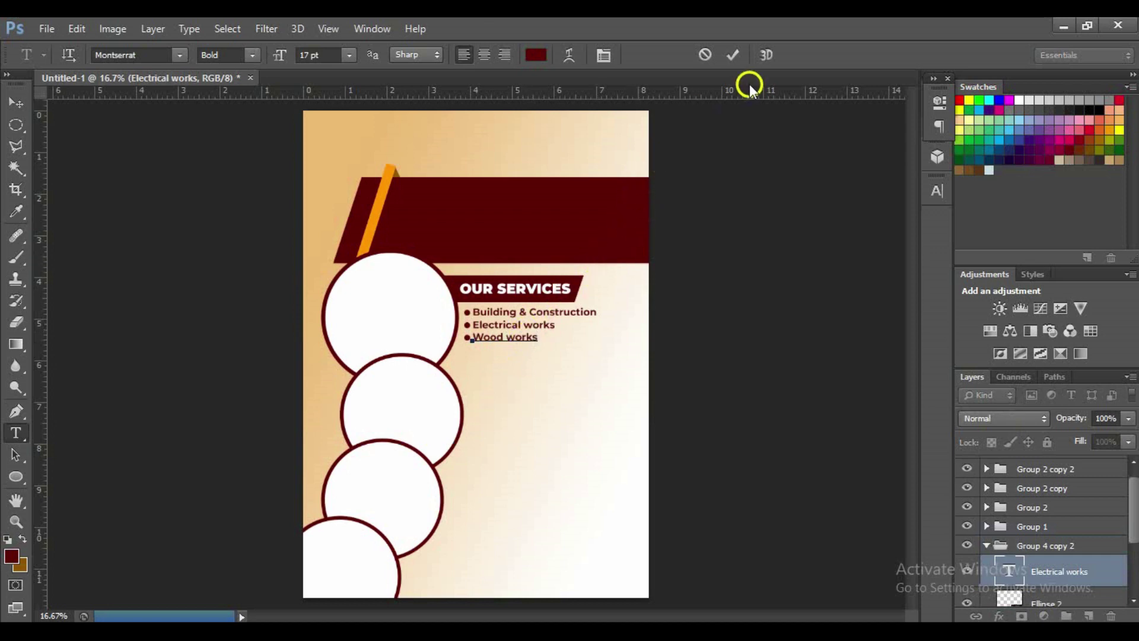
pyautogui.click(730, 54)
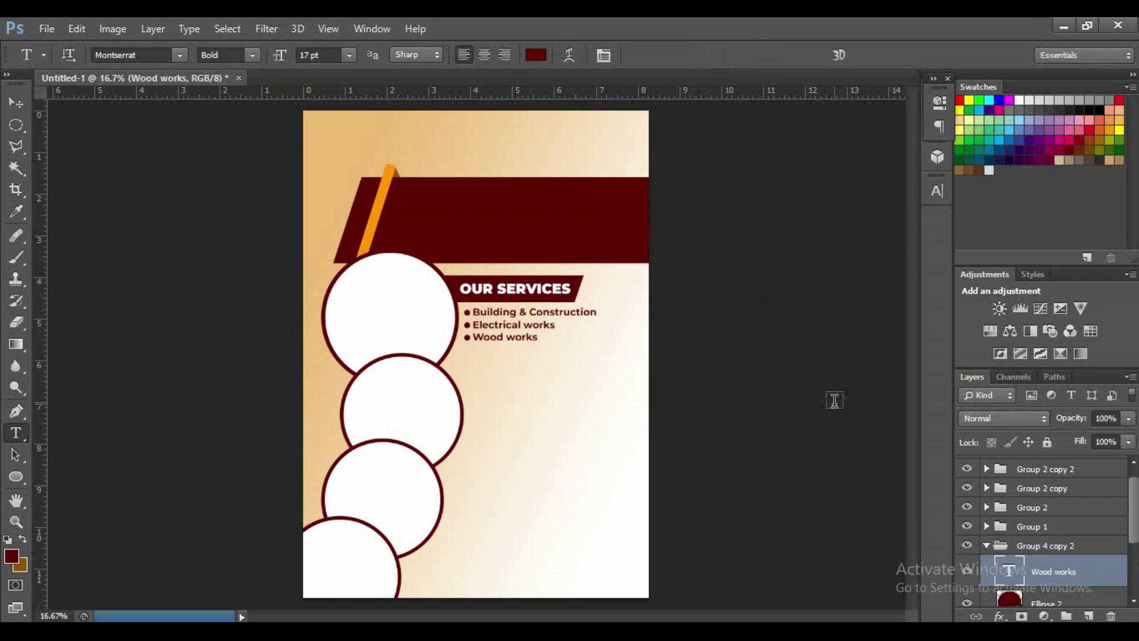
pyautogui.click(1027, 545)
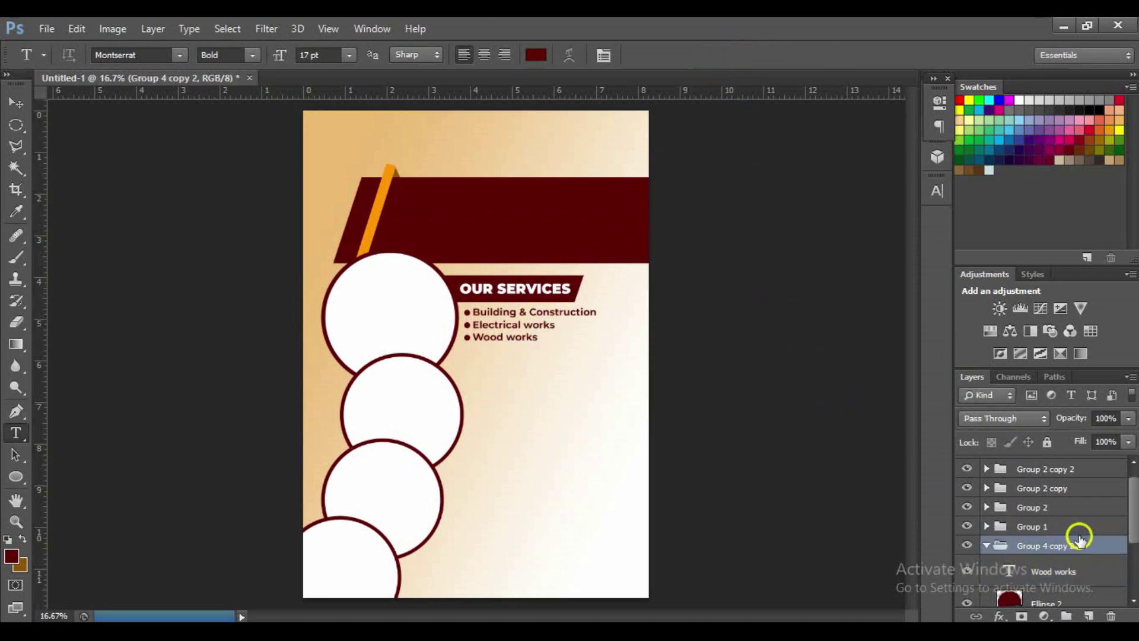
# Duplicate the Wood works line, move the copy below it, and retype it as 'Painting'
pyautogui.click(986, 545)
pyautogui.hotkey('ctrl', 'j')
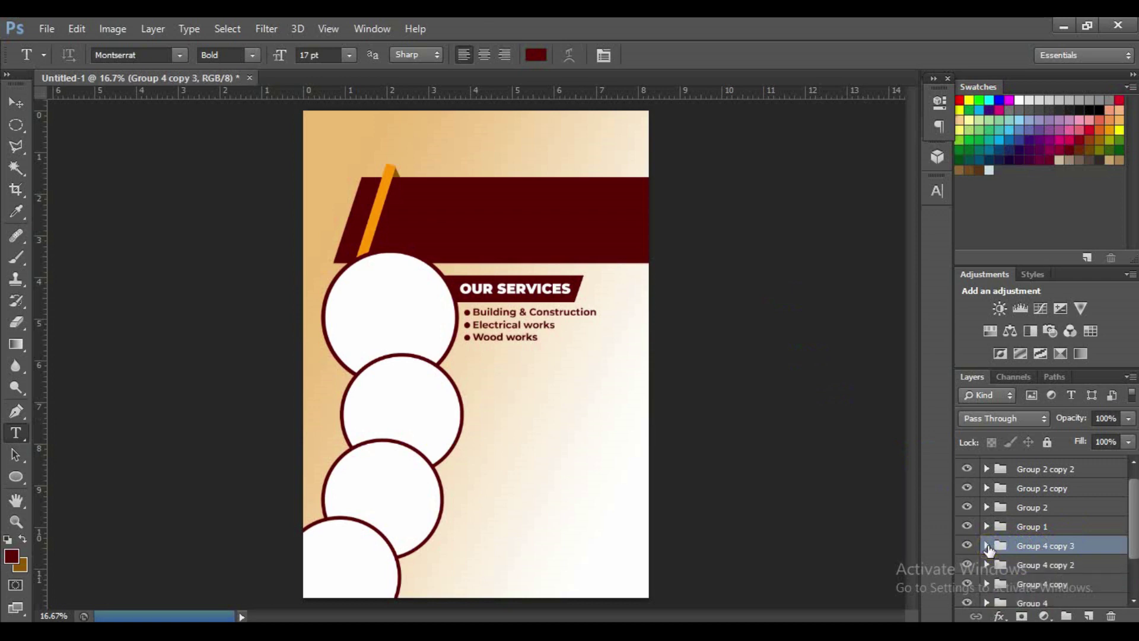
pyautogui.press('v')
pyautogui.hotkey('shift', 'Down')
pyautogui.hotkey('shift', 'Down')
pyautogui.hotkey('shift', 'Down')
pyautogui.hotkey('shift', 'Down')
pyautogui.hotkey('shift', 'Down')
pyautogui.hotkey('shift', 'Down')
pyautogui.hotkey('shift', 'Down')
pyautogui.hotkey('shift', 'Down')
pyautogui.hotkey('shift', 'Down')
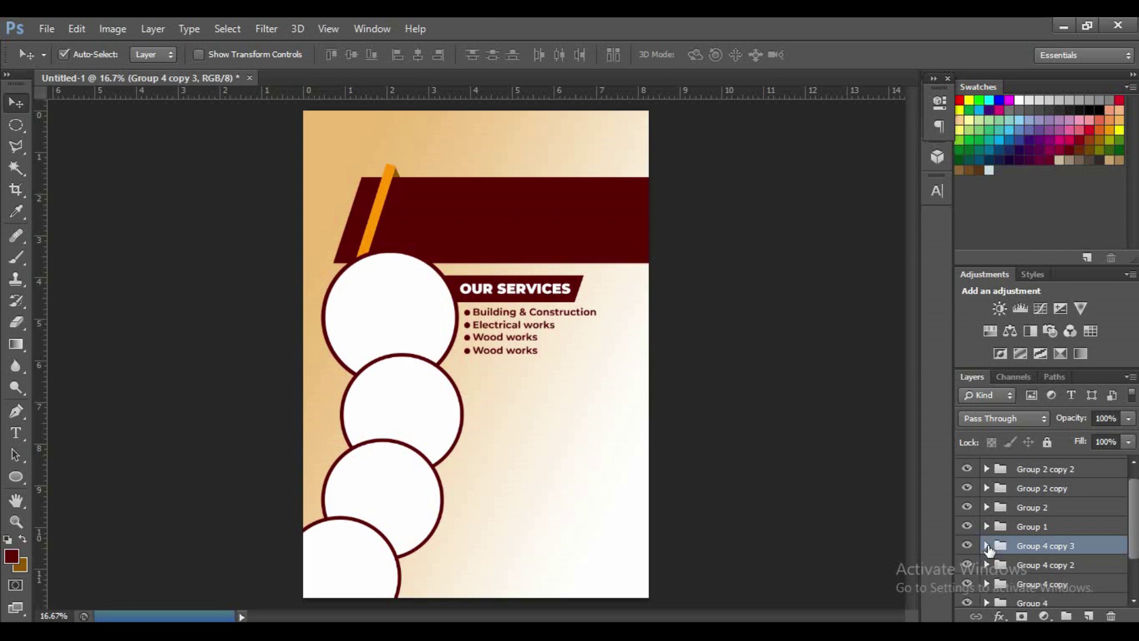
pyautogui.hotkey('shift', 'Up')
pyautogui.hotkey('shift', 'Up')
pyautogui.press('t')
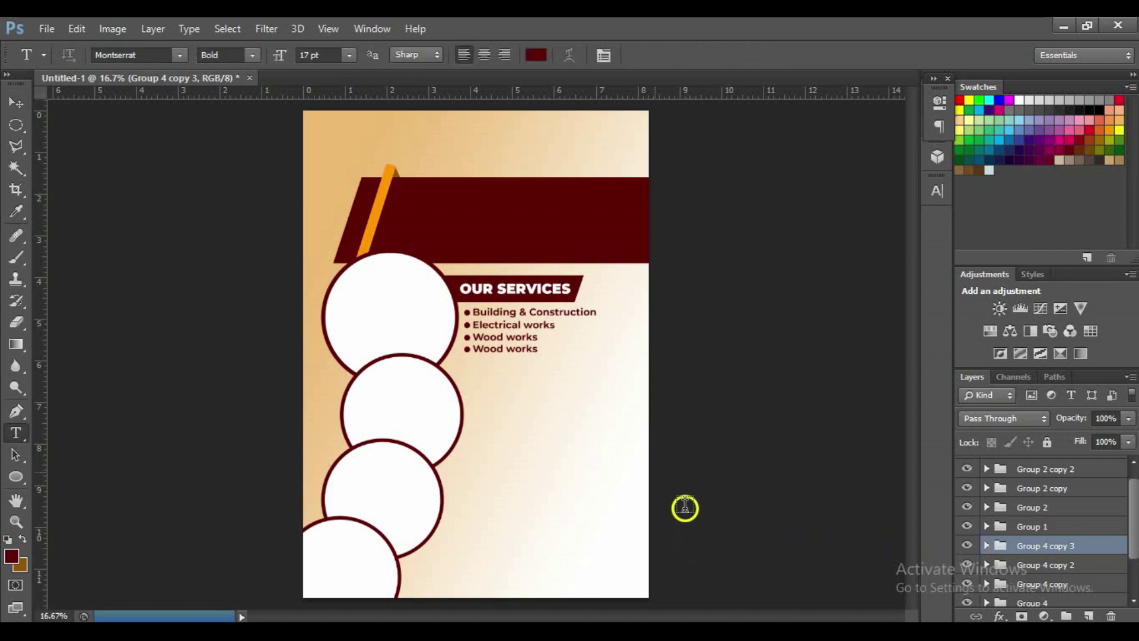
pyautogui.tripleClick(507, 349)
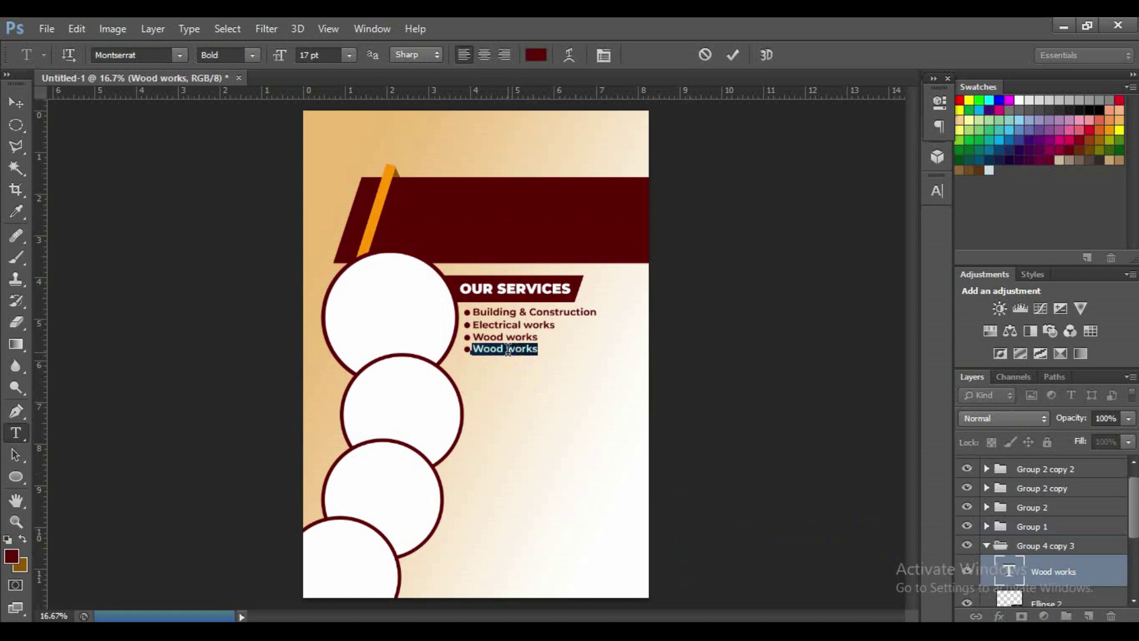
pyautogui.write('Painting')
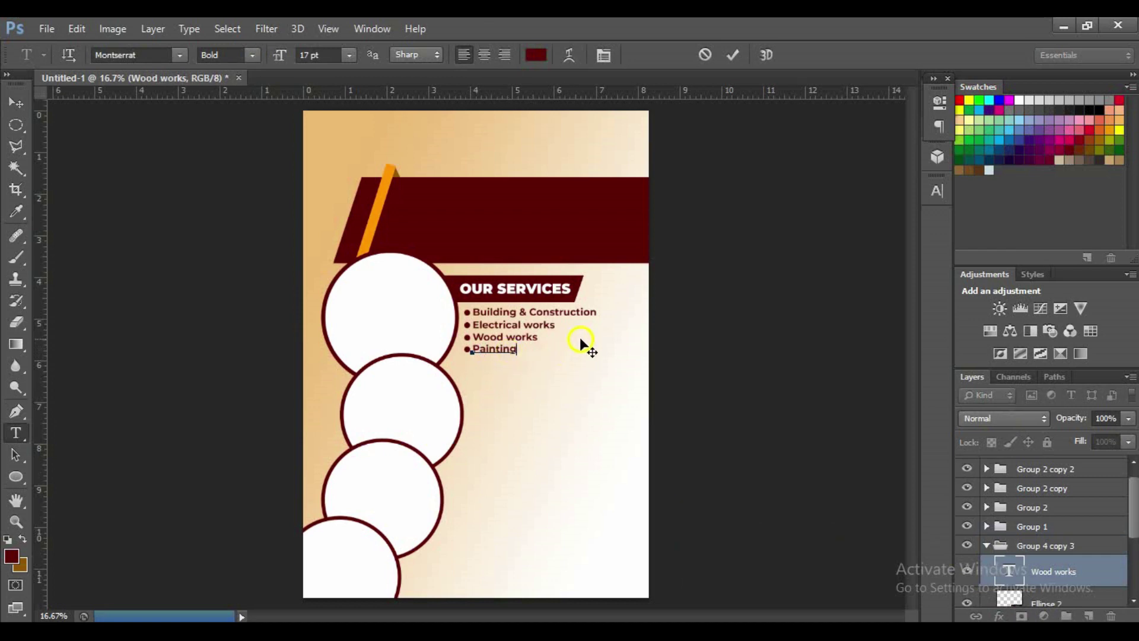
pyautogui.click(734, 56)
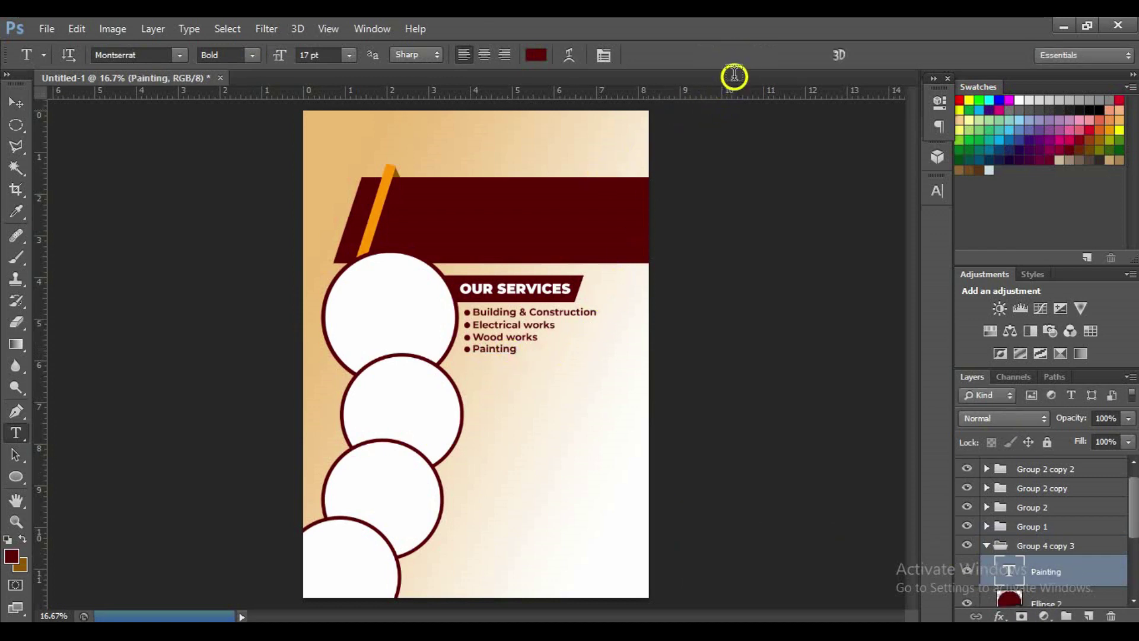
# Duplicate the Painting line, move the copy down, and retype it as 'Tinted Glass'
pyautogui.click(1059, 546)
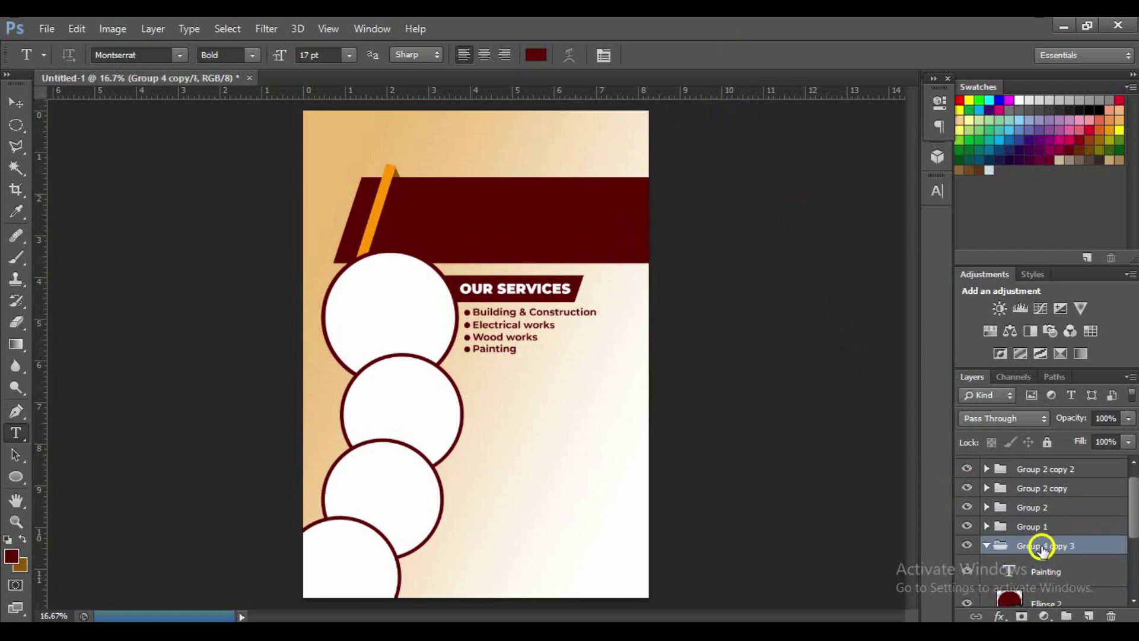
pyautogui.click(987, 546)
pyautogui.hotkey('ctrl', 'j')
pyautogui.press('v')
pyautogui.hotkey('shift', 'Down')
pyautogui.hotkey('shift', 'Down')
pyautogui.hotkey('shift', 'Down')
pyautogui.hotkey('shift', 'Down')
pyautogui.hotkey('shift', 'Down')
pyautogui.hotkey('shift', 'Down')
pyautogui.hotkey('shift', 'Down')
pyautogui.hotkey('shift', 'Down')
pyautogui.hotkey('shift', 'Down')
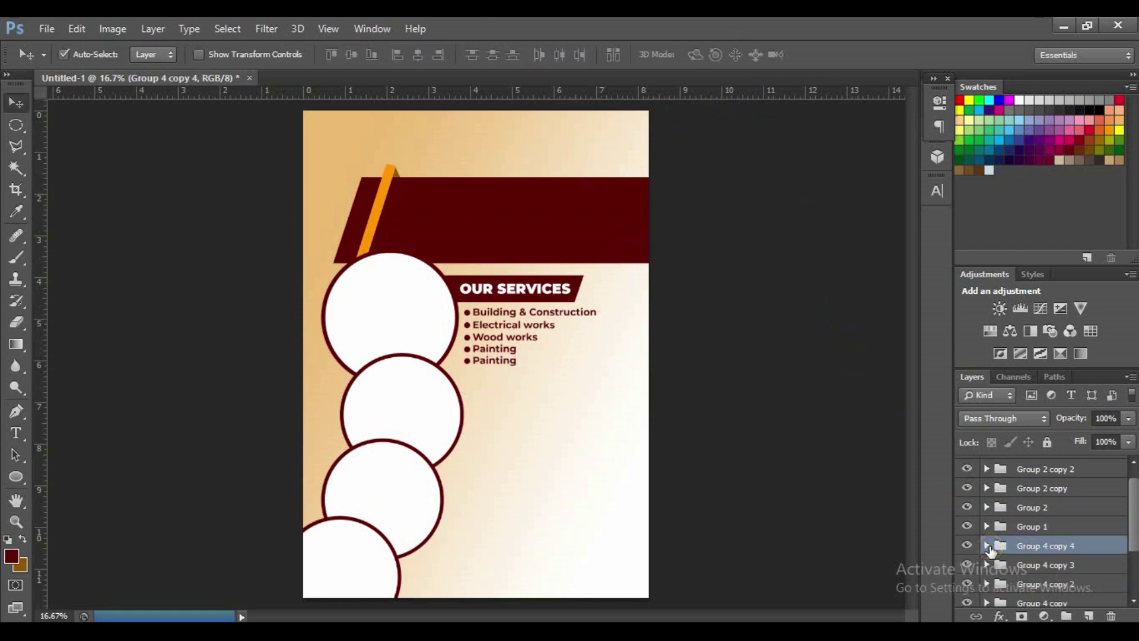
pyautogui.press('t')
pyautogui.click(454, 360)
pyautogui.doubleClick(486, 360)
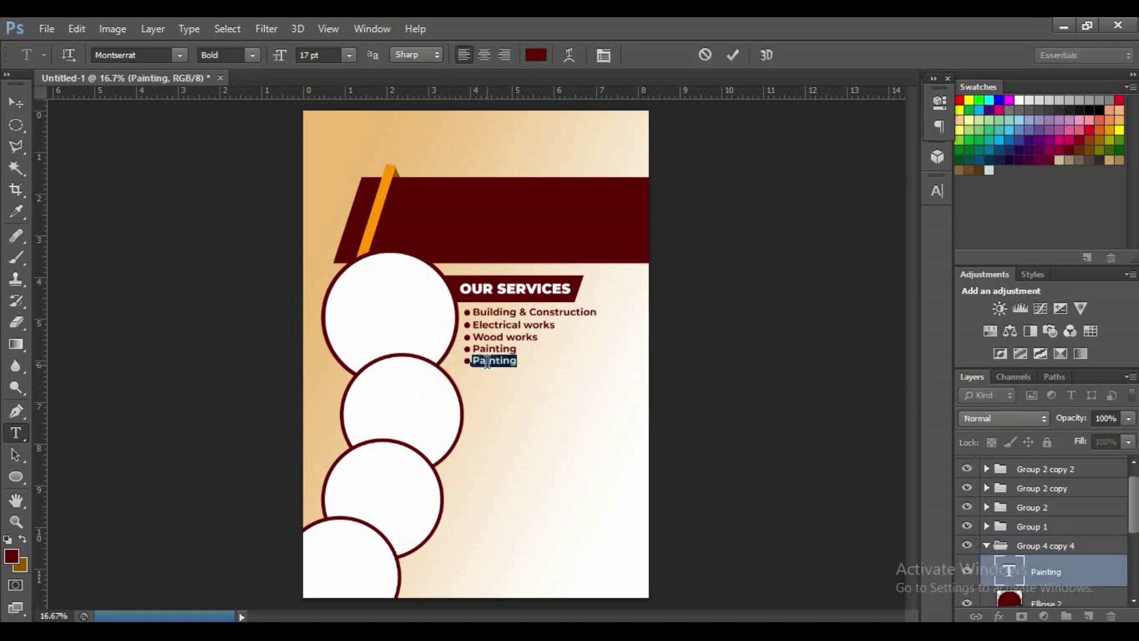
pyautogui.press('BackSpace')
pyautogui.write('Tinted Glass')
pyautogui.click(730, 53)
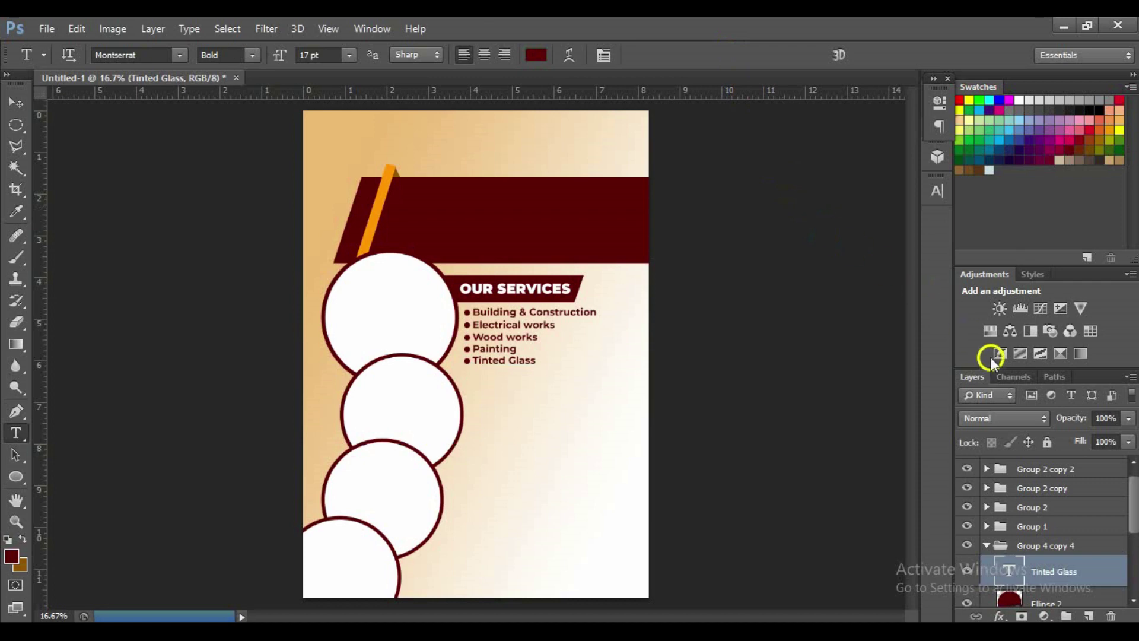
pyautogui.click(1035, 545)
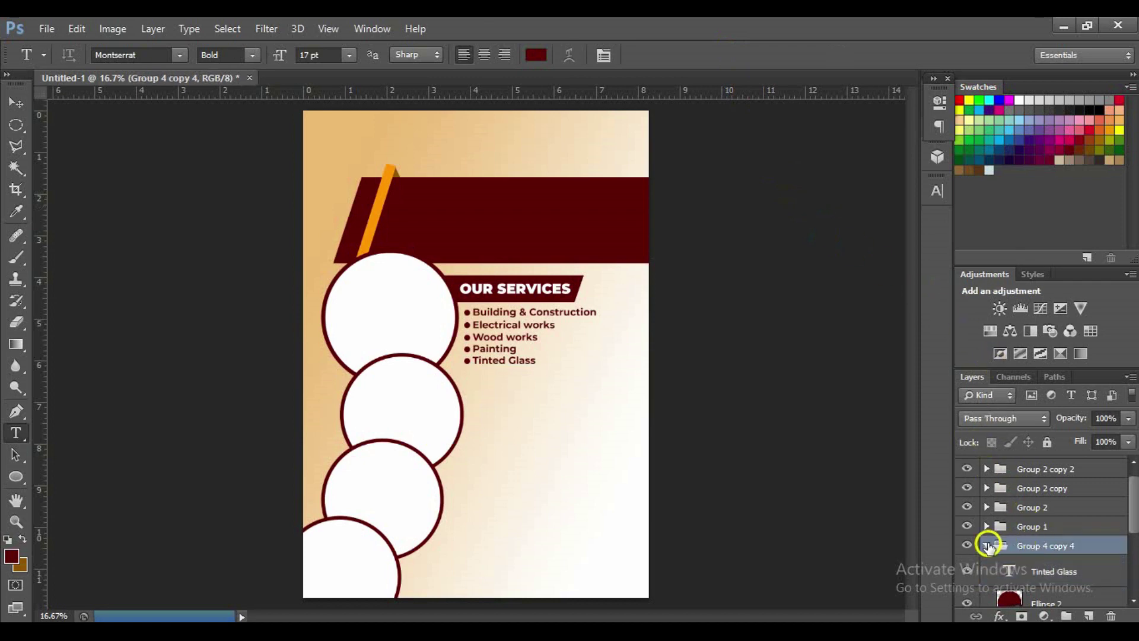
# Duplicate the Tinted Glass line, move the copy below it, and retype it as 'Tiling'
pyautogui.click(986, 545)
pyautogui.hotkey('ctrl', 'j')
pyautogui.press('v')
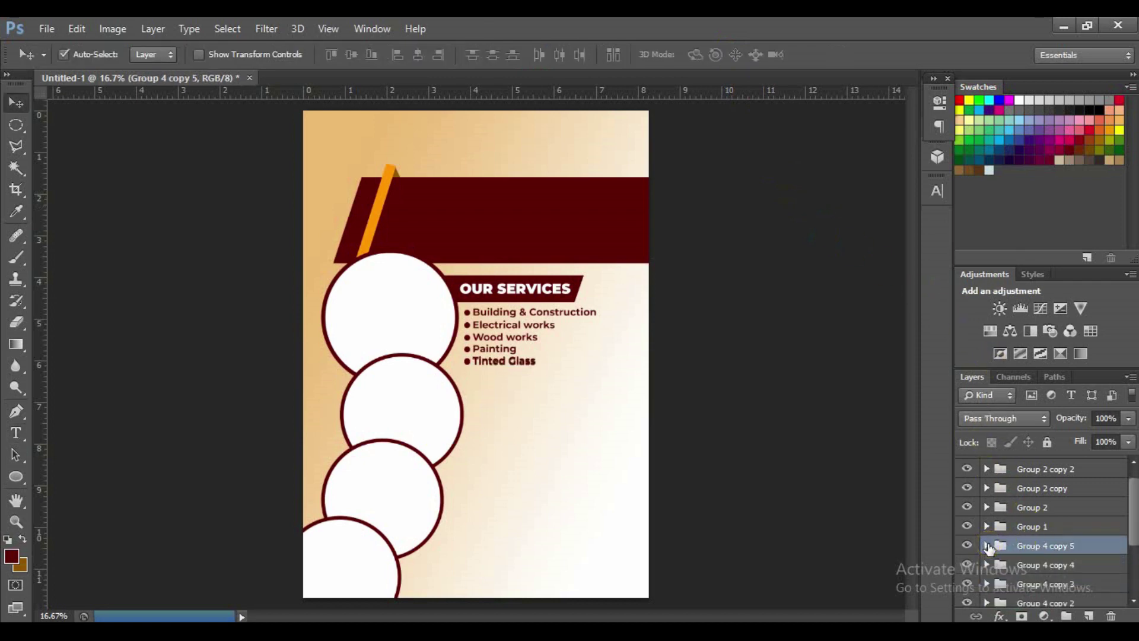
pyautogui.hotkey('shift', 'Down')
pyautogui.hotkey('shift', 'Down')
pyautogui.hotkey('shift', 'Down')
pyautogui.hotkey('shift', 'Down')
pyautogui.hotkey('shift', 'Down')
pyautogui.hotkey('shift', 'Down')
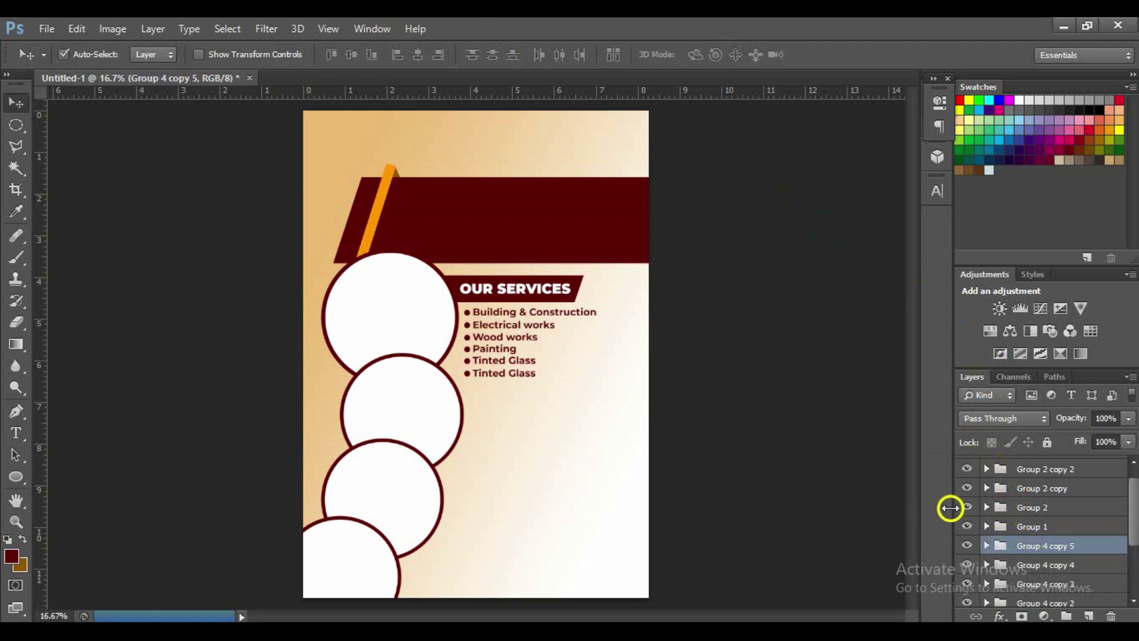
pyautogui.press('t')
pyautogui.tripleClick(510, 370)
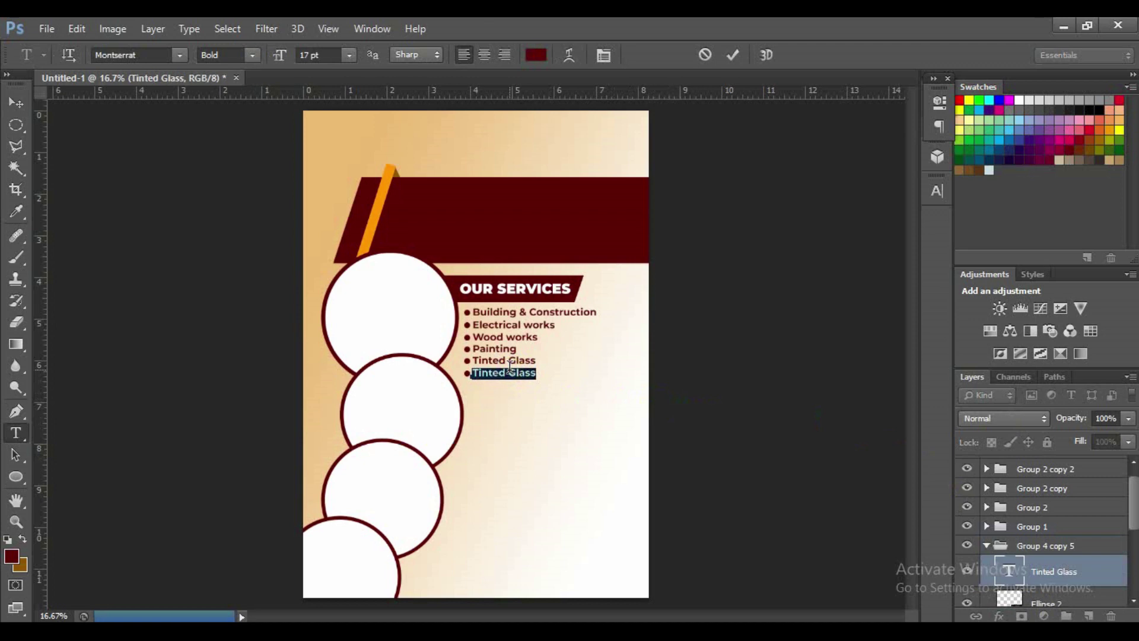
pyautogui.press('BackSpace')
pyautogui.press('BackSpace')
pyautogui.press('BackSpace')
pyautogui.press('BackSpace')
pyautogui.write('Tiling')
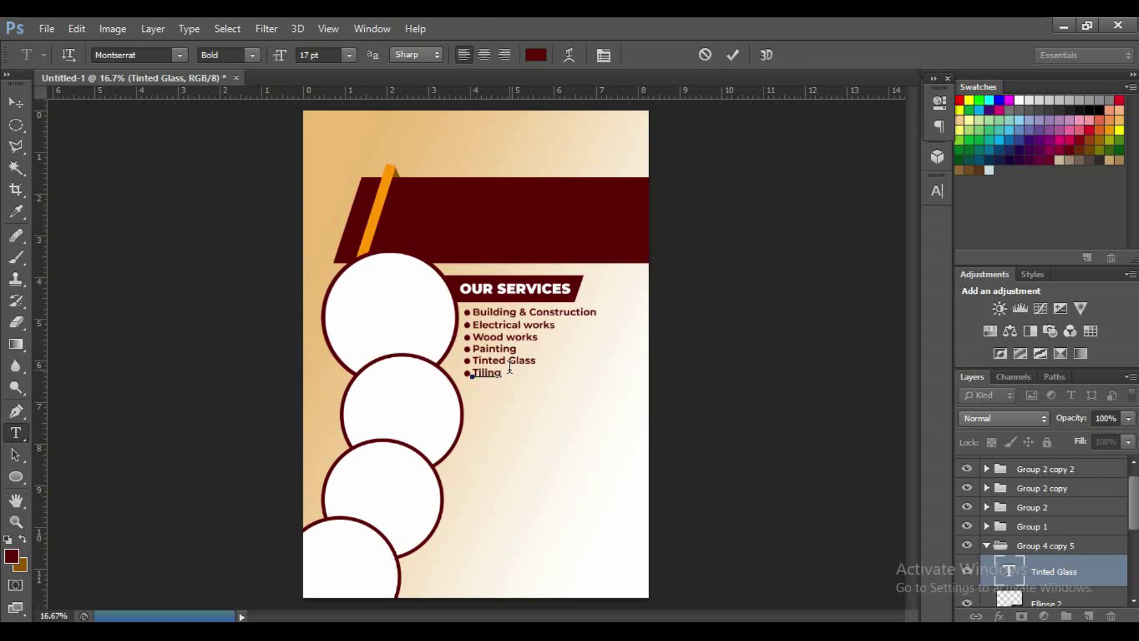
pyautogui.click(733, 55)
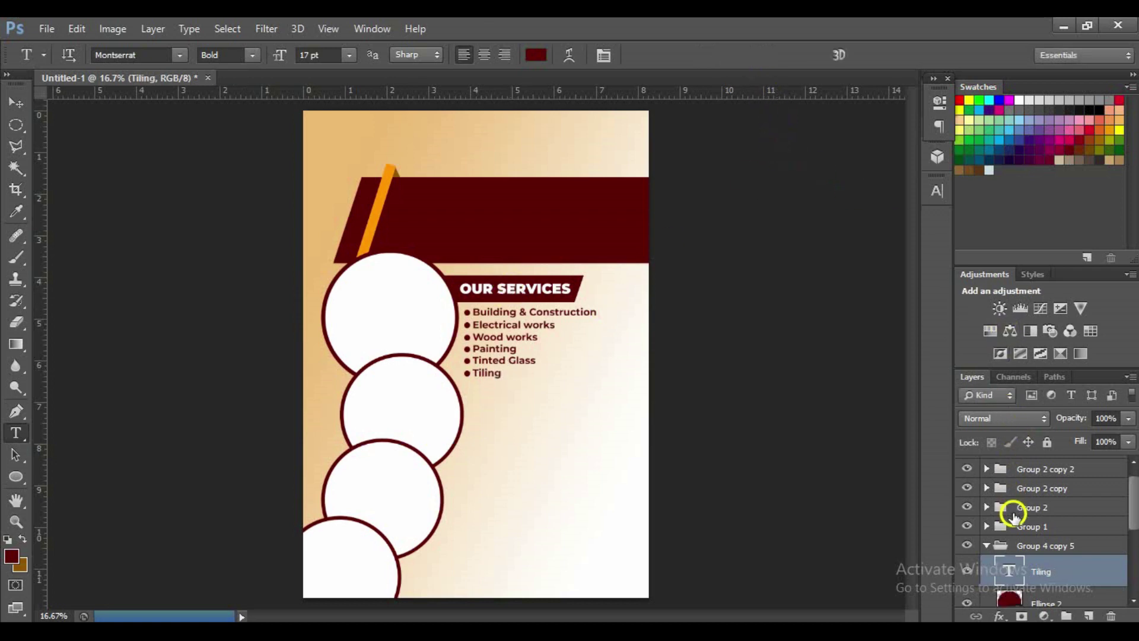
# Add a copy of the Tiling line one step lower and retype it as 'Welding'
pyautogui.click(1017, 543)
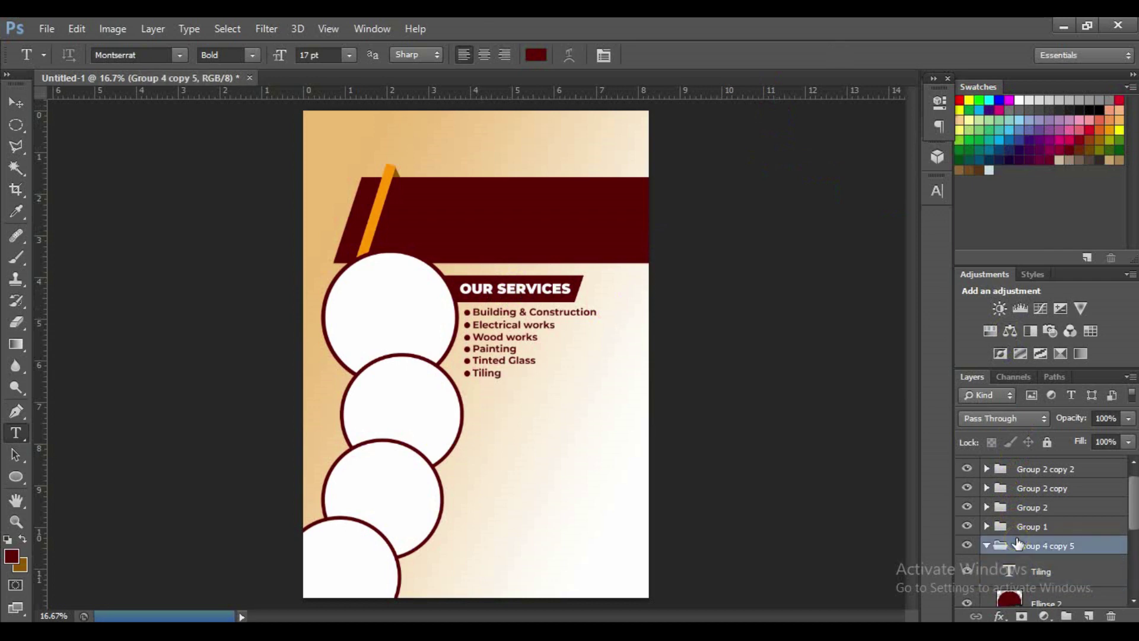
pyautogui.click(978, 543)
pyautogui.click(986, 546)
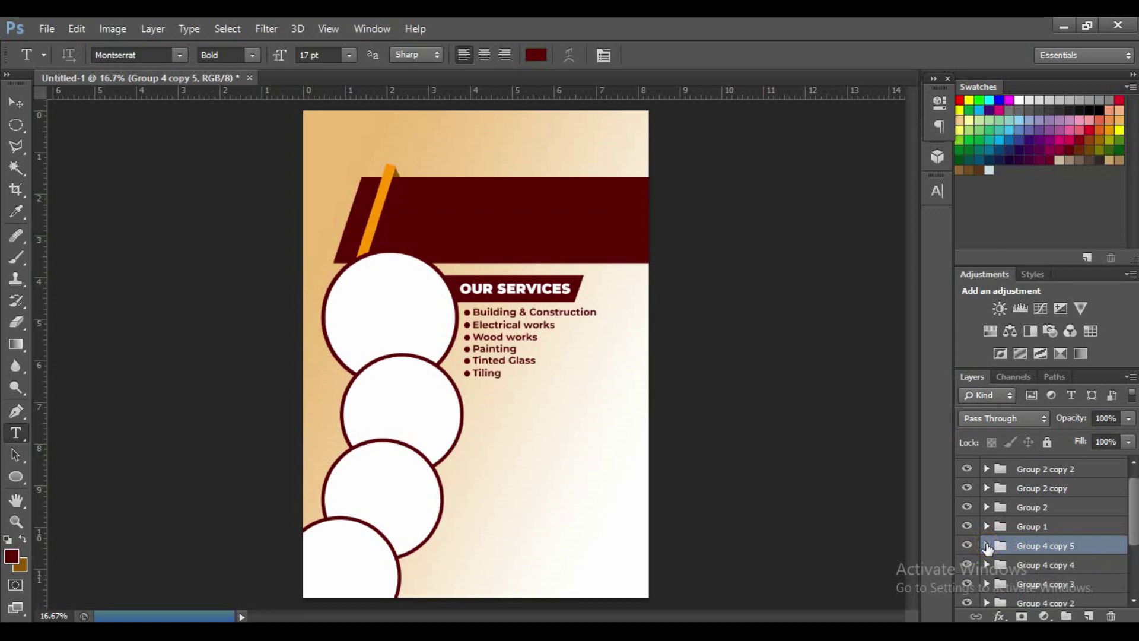
pyautogui.press('v')
pyautogui.hotkey('shift', 'Down')
pyautogui.hotkey('shift', 'Down')
pyautogui.hotkey('shift', 'Down')
pyautogui.hotkey('shift', 'Down')
pyautogui.hotkey('shift', 'Down')
pyautogui.hotkey('shift', 'Down')
pyautogui.hotkey('shift', 'Down')
pyautogui.hotkey('shift', 'Down')
pyautogui.hotkey('shift', 'Down')
pyautogui.press('t')
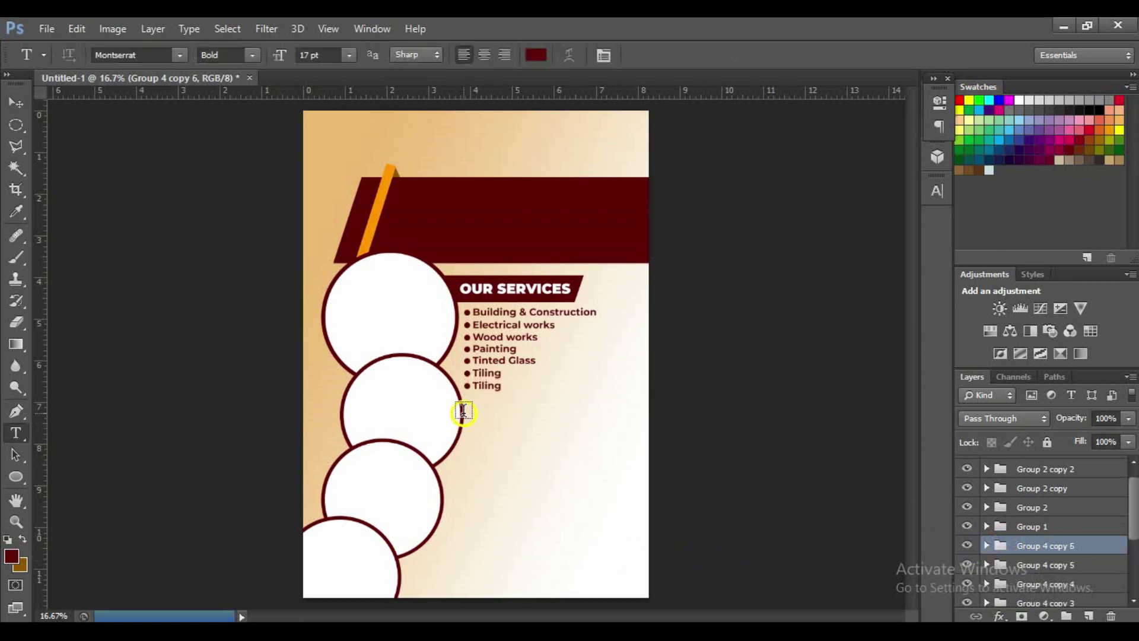
pyautogui.doubleClick(479, 387)
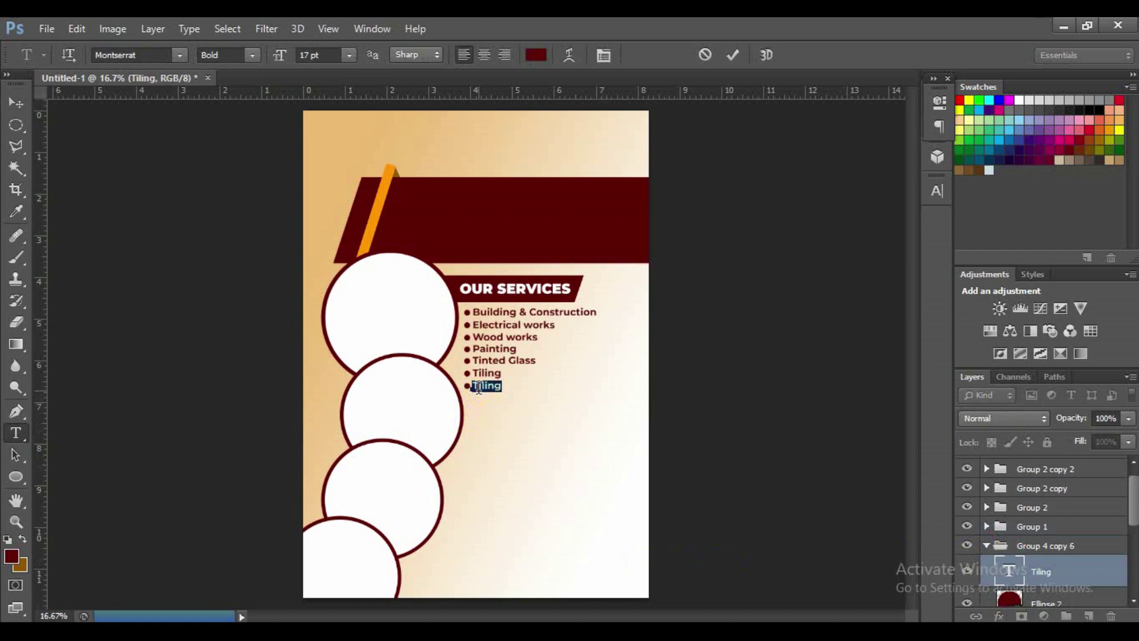
pyautogui.write('Weld')
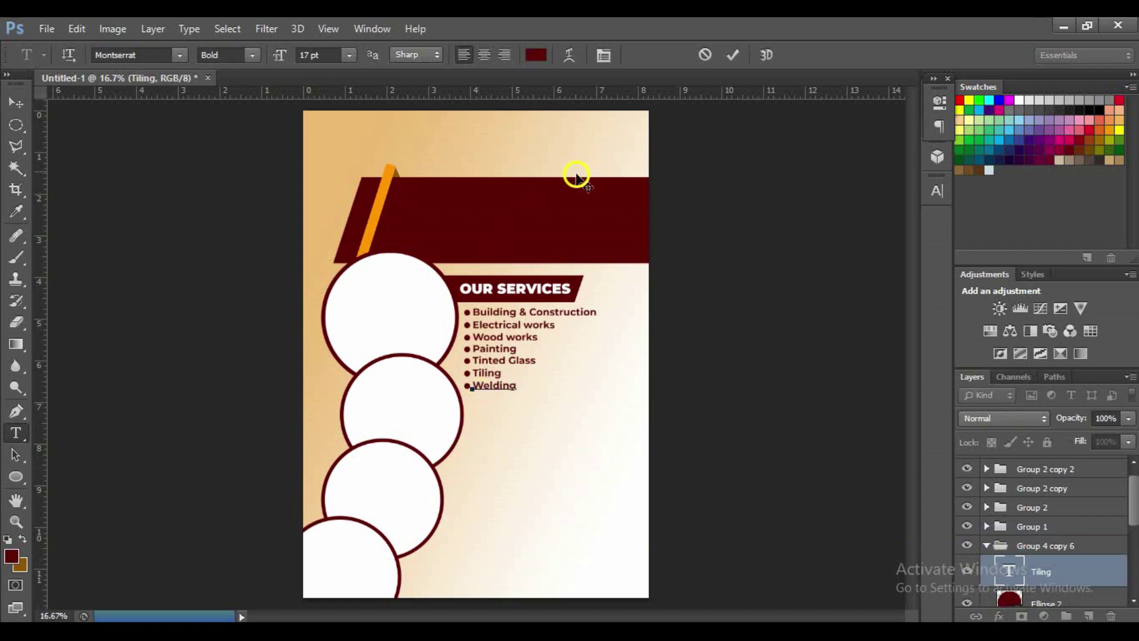
pyautogui.click(734, 74)
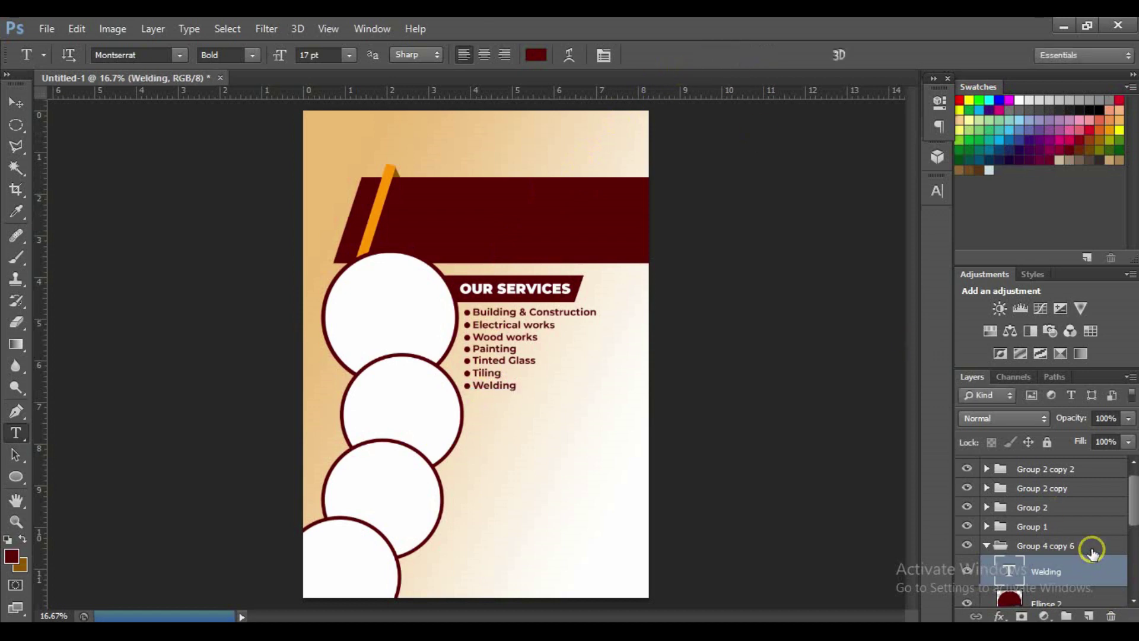
# Add a copy of the Welding line one step lower and retype it as 'P.O.P Ceiling'
pyautogui.click(1093, 553)
pyautogui.press('v')
pyautogui.hotkey('shift', 'Down')
pyautogui.hotkey('shift', 'Down')
pyautogui.hotkey('shift', 'Down')
pyautogui.hotkey('shift', 'Down')
pyautogui.hotkey('shift', 'Down')
pyautogui.hotkey('shift', 'Down')
pyautogui.hotkey('shift', 'Down')
pyautogui.hotkey('shift', 'Down')
pyautogui.hotkey('shift', 'Down')
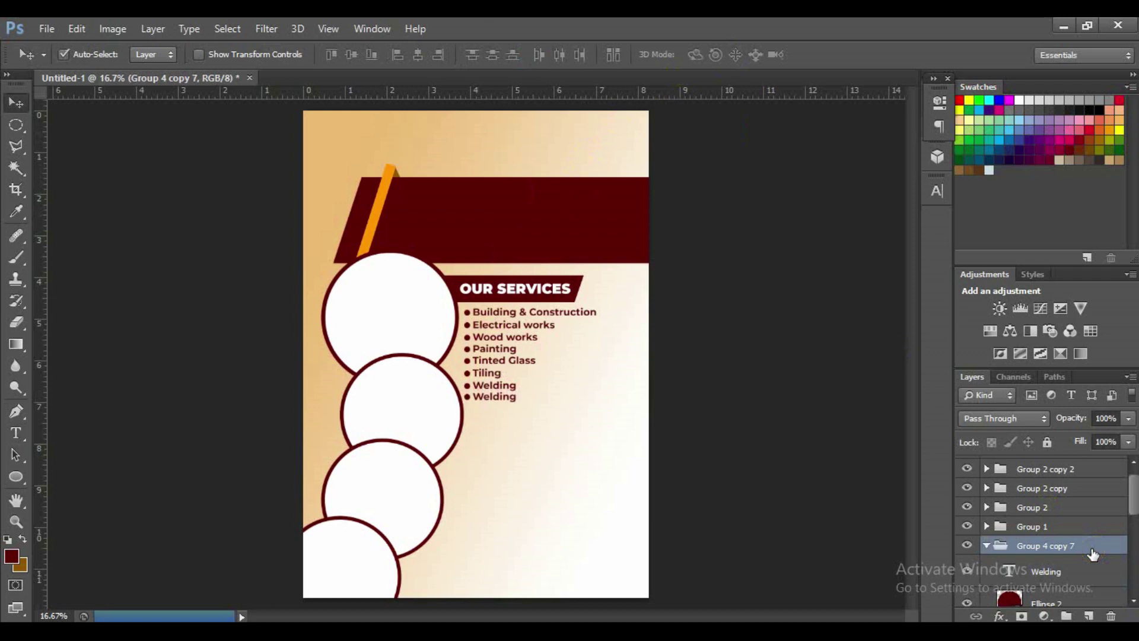
pyautogui.scroll(-1, 1010, 563)
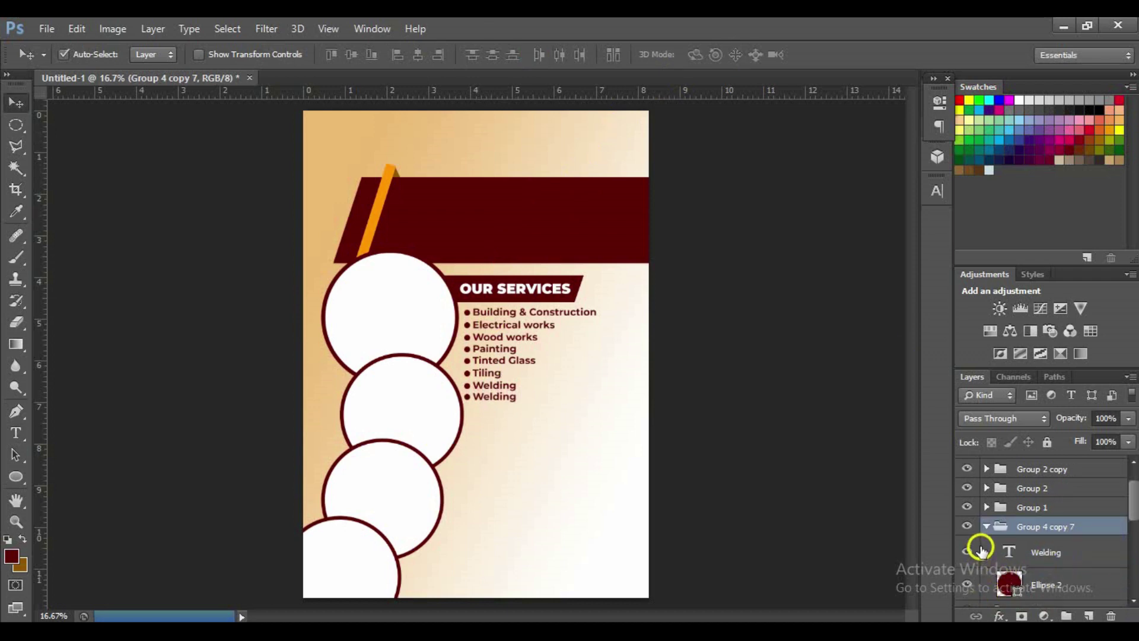
pyautogui.click(986, 526)
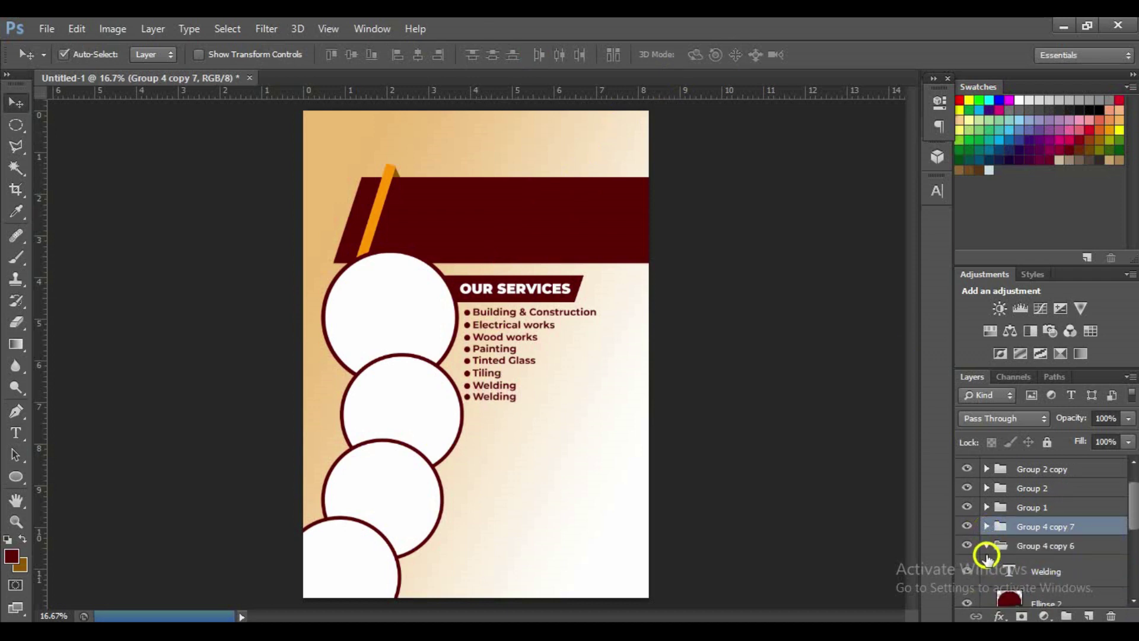
pyautogui.click(985, 546)
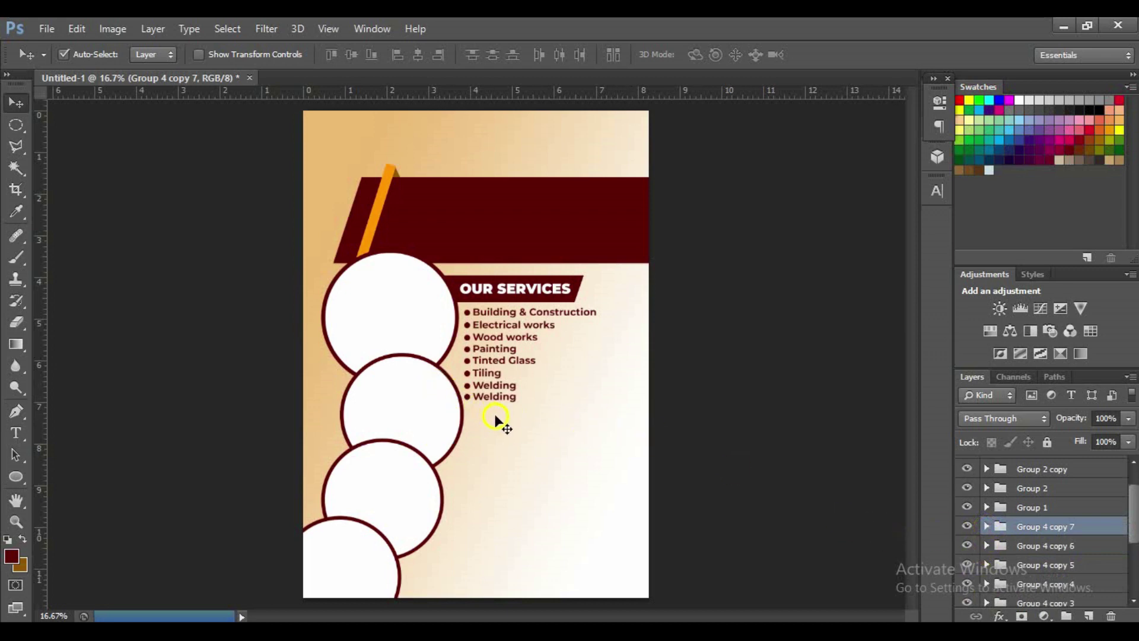
pyautogui.press('t')
pyautogui.doubleClick(503, 397)
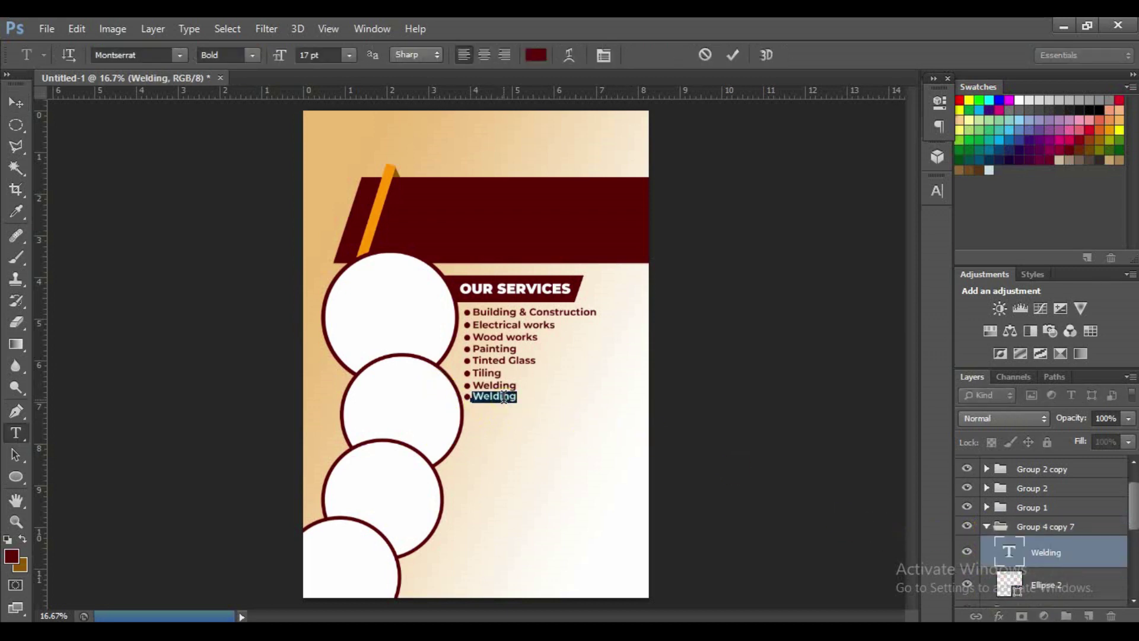
pyautogui.write('P.O.P Ce')
pyautogui.write('ing')
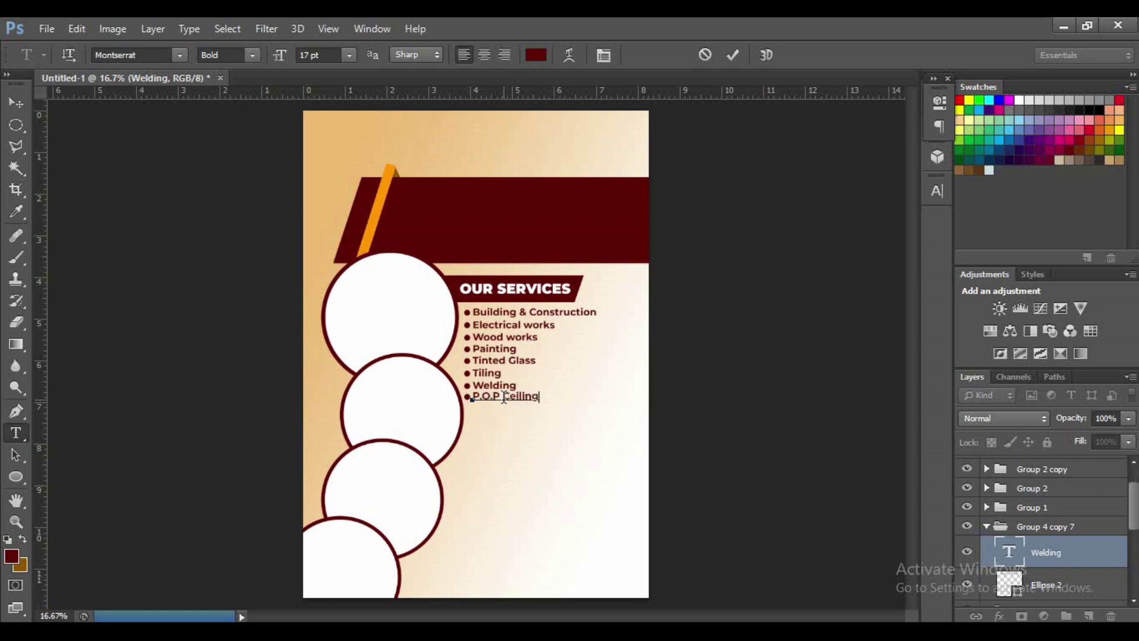
pyautogui.click(729, 53)
# Duplicate the P.O.P Ceiling line group
pyautogui.click(986, 526)
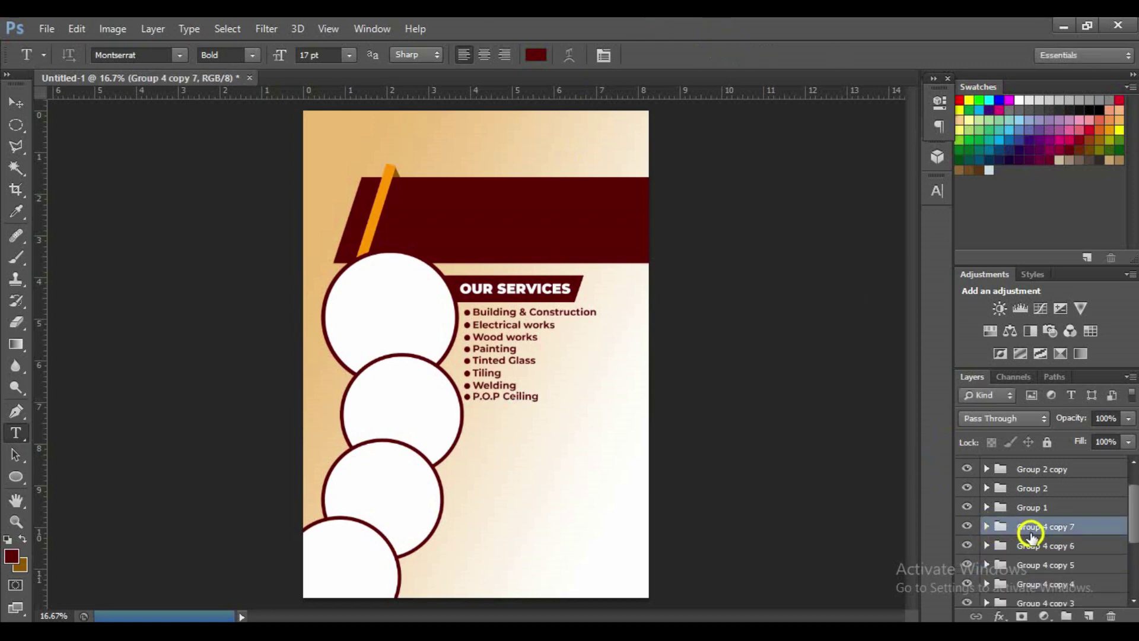
pyautogui.press('v')
pyautogui.hotkey('alt', 'shift', 'Down')
# Move the P.O.P Ceiling copy down one step and retype it as 'Plumbing'
pyautogui.hotkey('shift', 'Down')
pyautogui.hotkey('shift', 'Down')
pyautogui.hotkey('shift', 'Down')
pyautogui.hotkey('shift', 'Down')
pyautogui.hotkey('shift', 'Down')
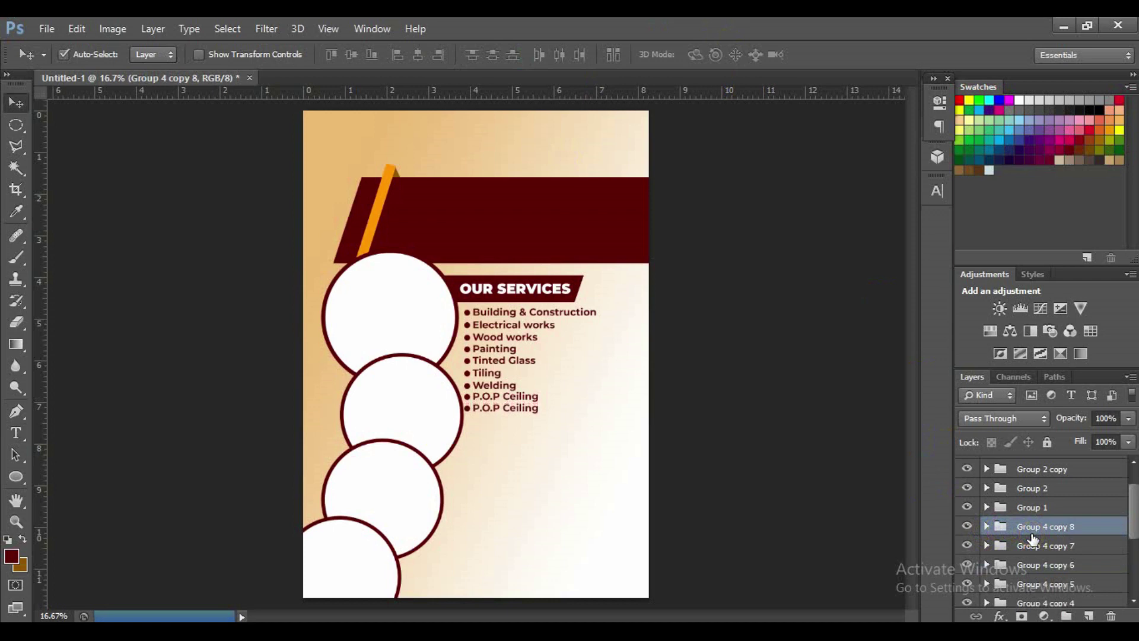
pyautogui.press('t')
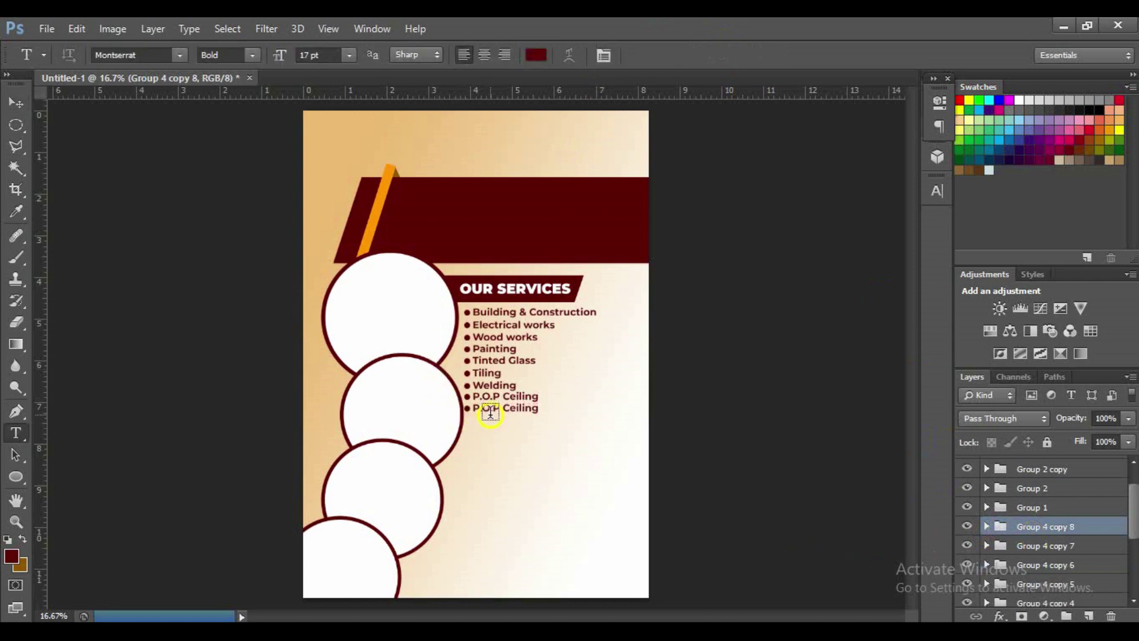
pyautogui.click(486, 410)
pyautogui.hotkey('ctrl', 'a')
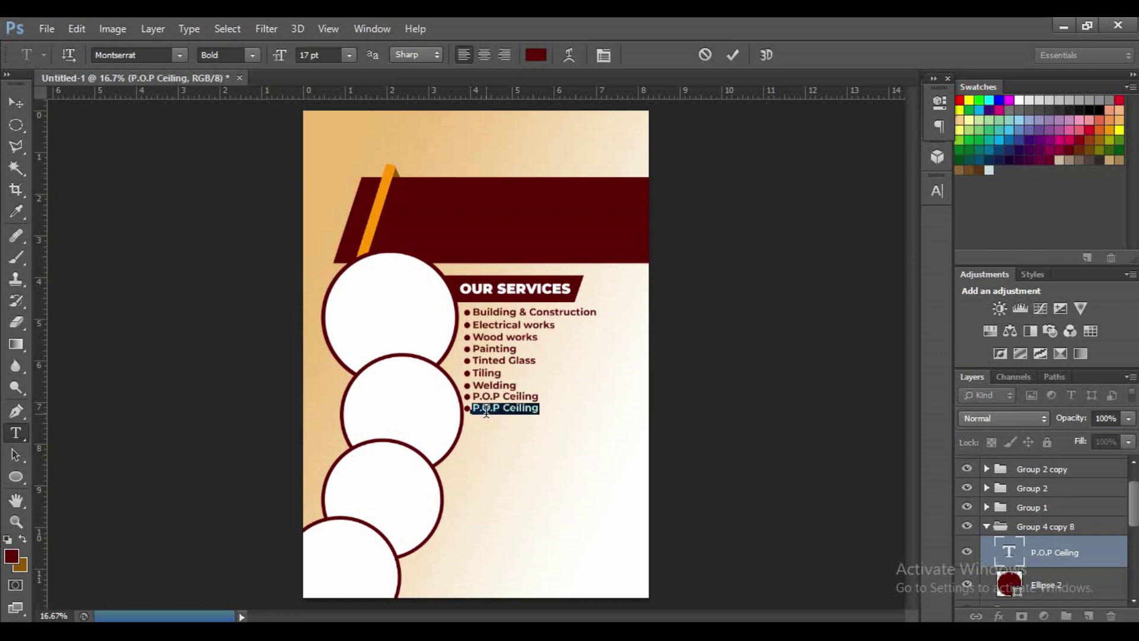
pyautogui.write('Plumbing')
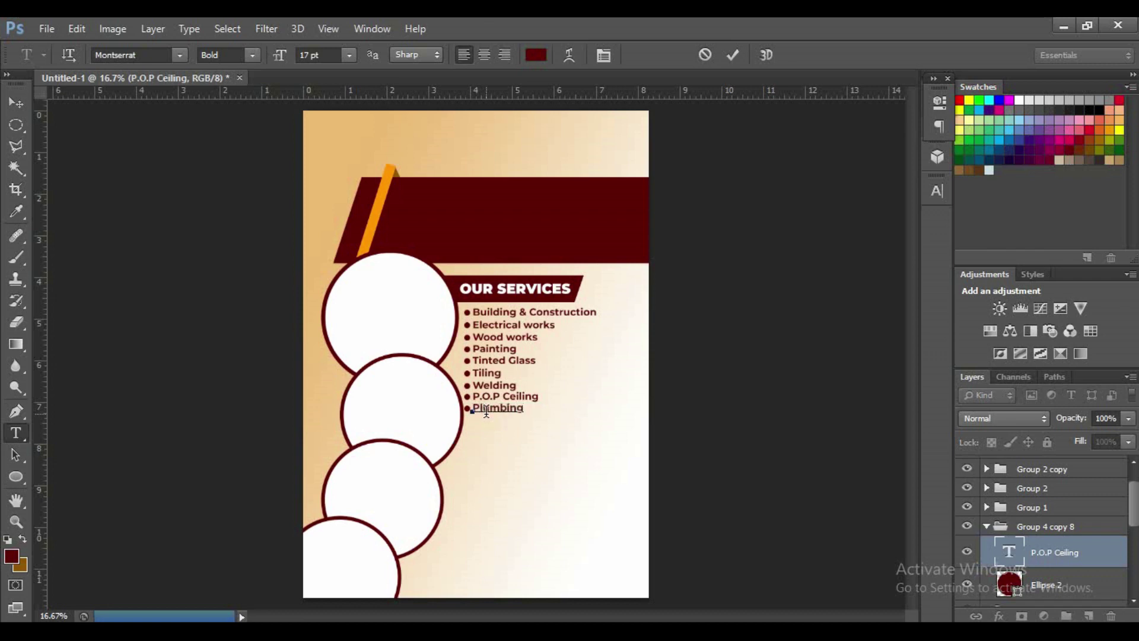
pyautogui.click(733, 55)
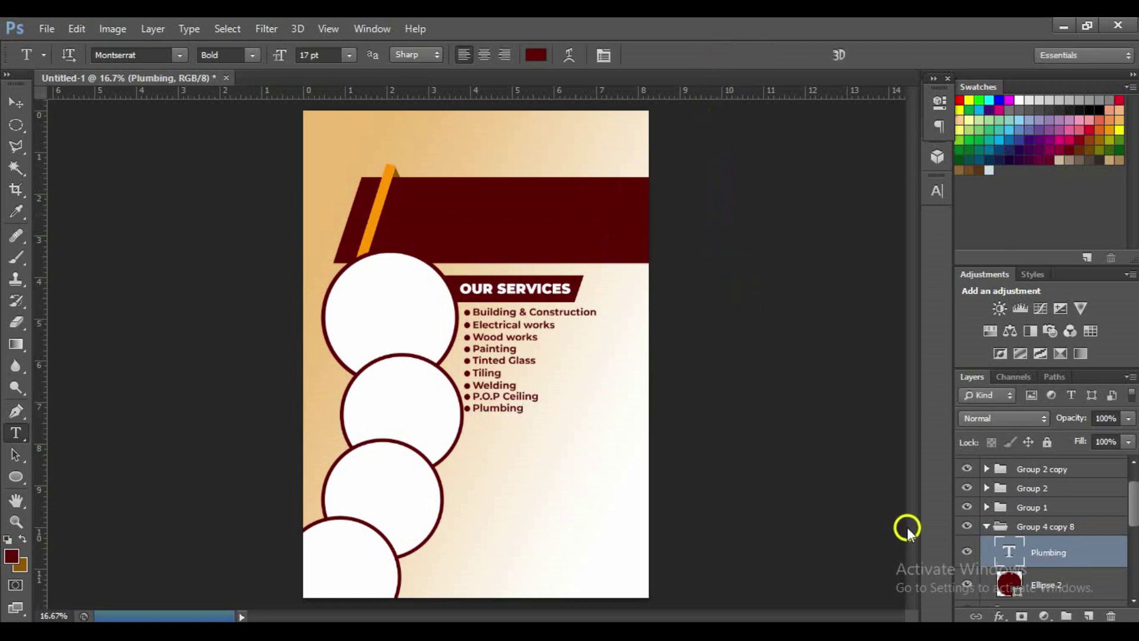
# Select the Plumbing group and set the Move tool's Auto-Select to Group
pyautogui.click(986, 526)
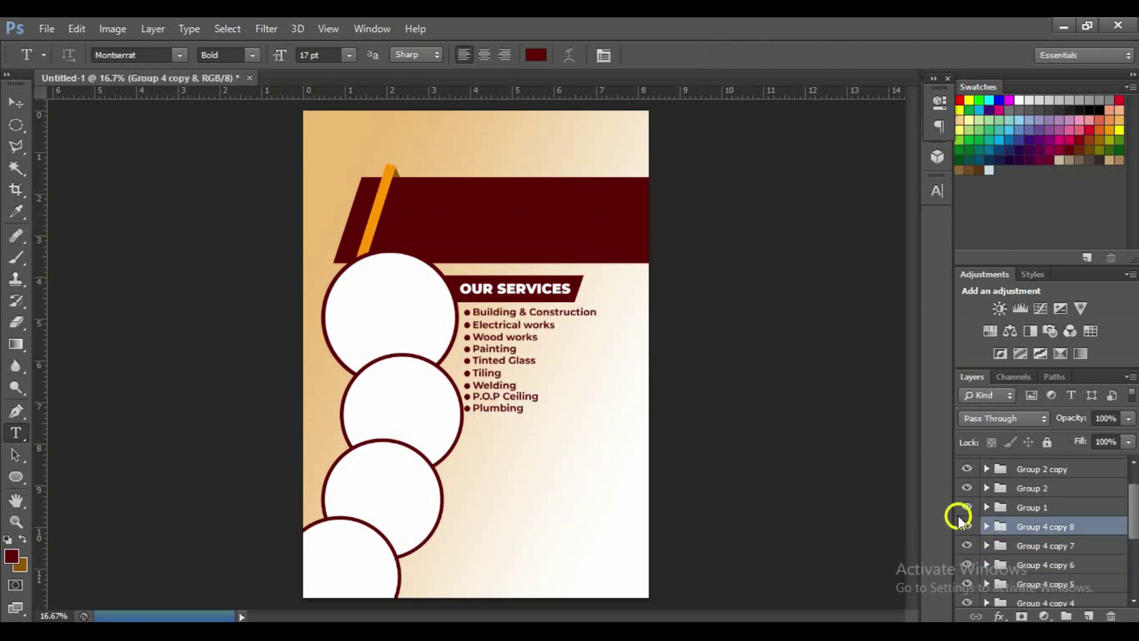
pyautogui.press('v')
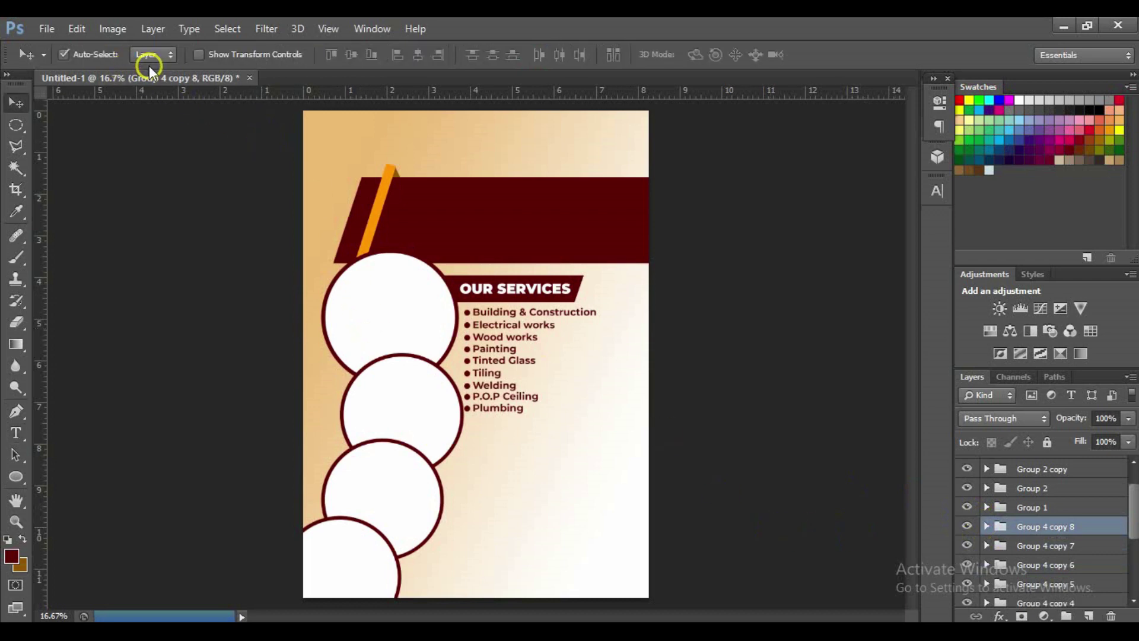
pyautogui.click(150, 57)
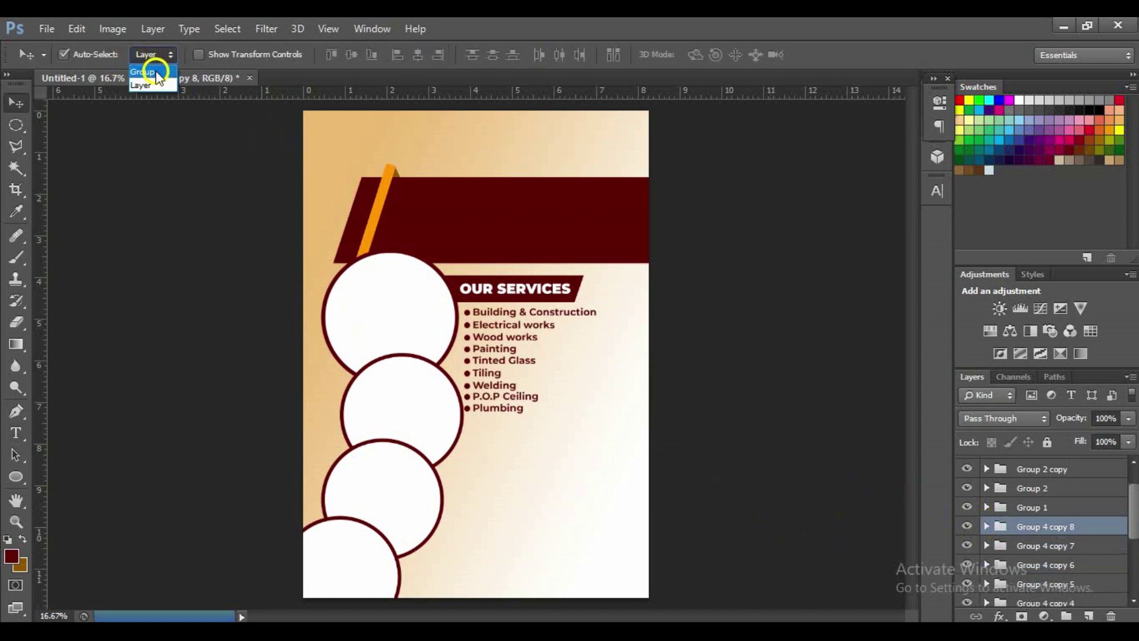
# Nudge the second and third circle groups two steps left, then the third one step back right
pyautogui.click(394, 432)
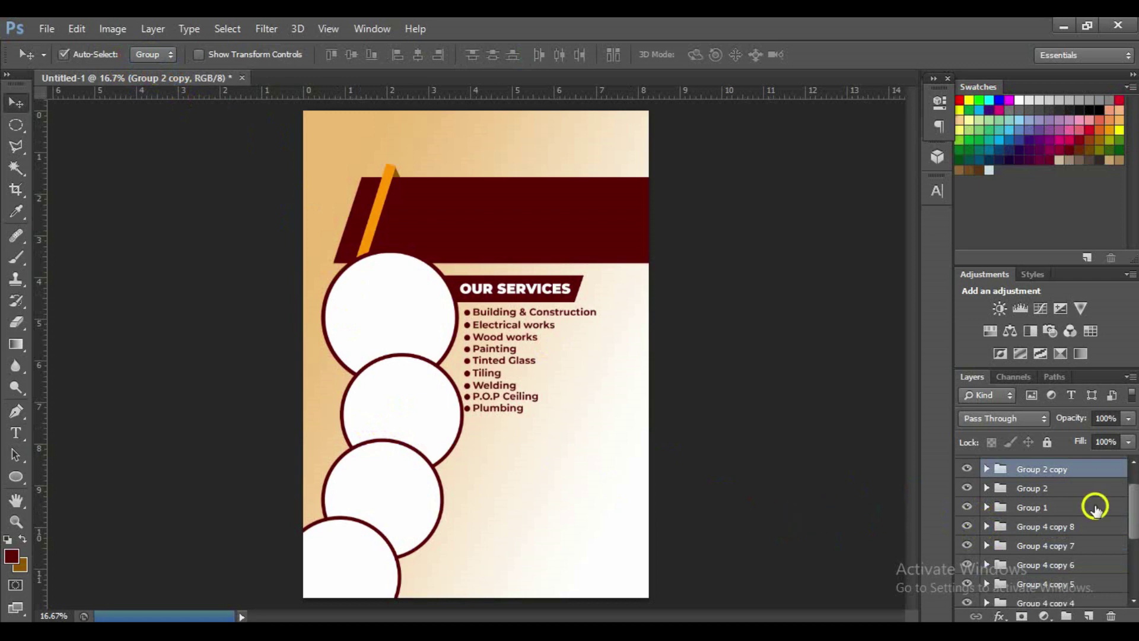
pyautogui.moveTo(1067, 478); pyautogui.dragTo(1073, 487)
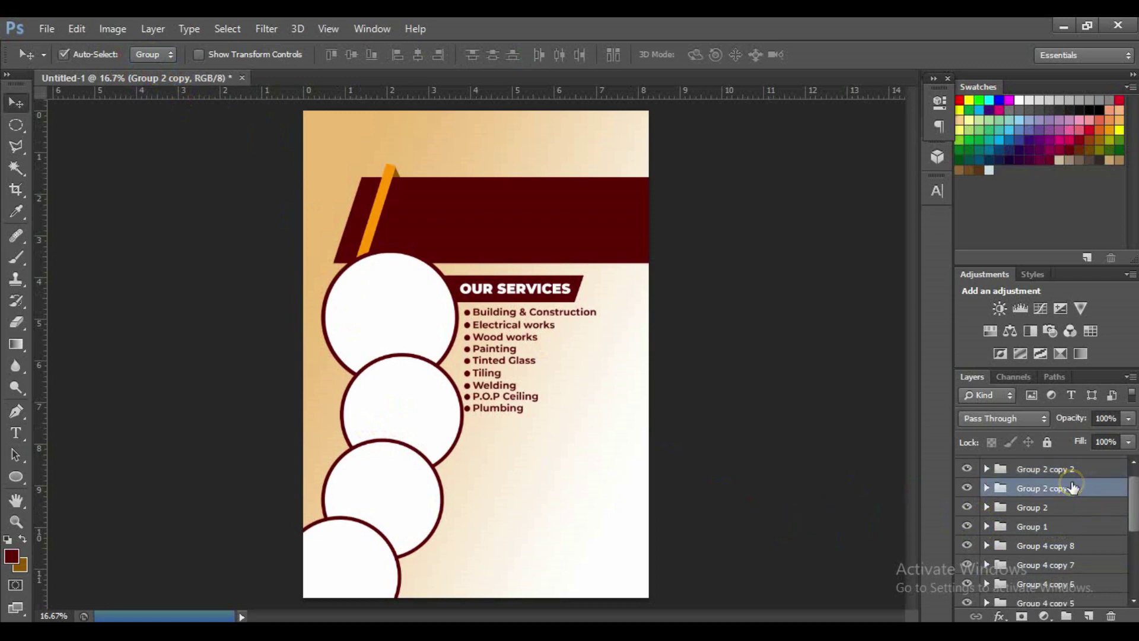
pyautogui.keyDown('shift'); pyautogui.click(1054, 470); pyautogui.keyUp('shift')
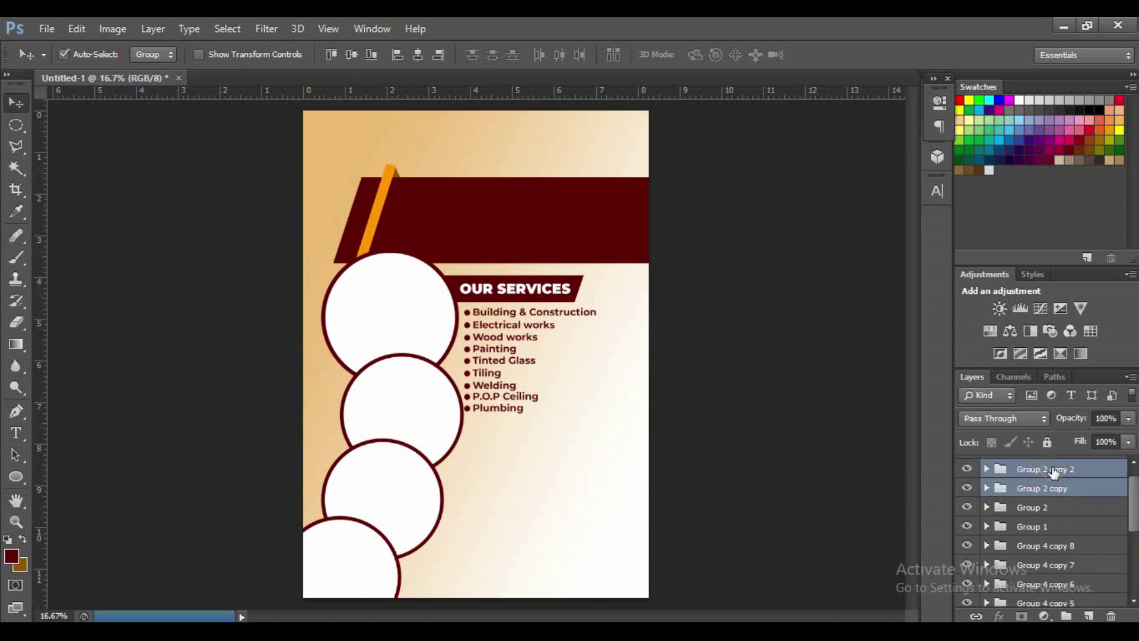
pyautogui.press('Left')
pyautogui.press('Left')
pyautogui.press('Left')
pyautogui.press('Left')
pyautogui.press('Left')
pyautogui.press('Left')
pyautogui.press('Left')
pyautogui.press('Left')
pyautogui.press('Left')
pyautogui.press('Left')
pyautogui.press('Left')
pyautogui.press('Left')
pyautogui.press('Left')
pyautogui.press('Left')
pyautogui.press('Left')
pyautogui.press('Left')
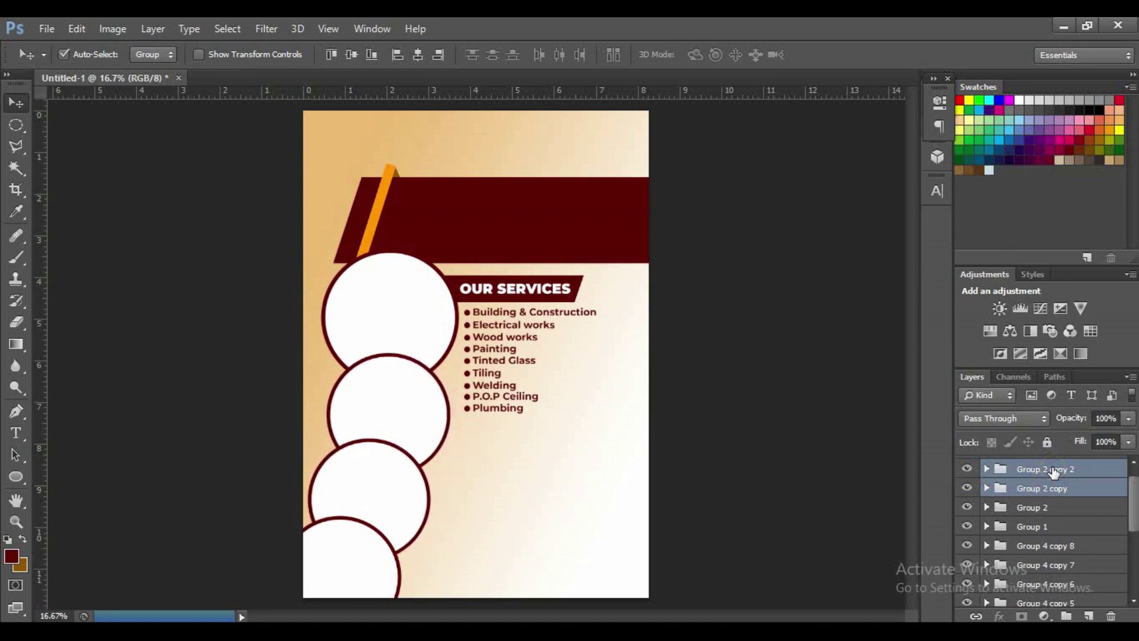
pyautogui.press('Left')
pyautogui.press('Left')
pyautogui.press('Left')
pyautogui.press('Left')
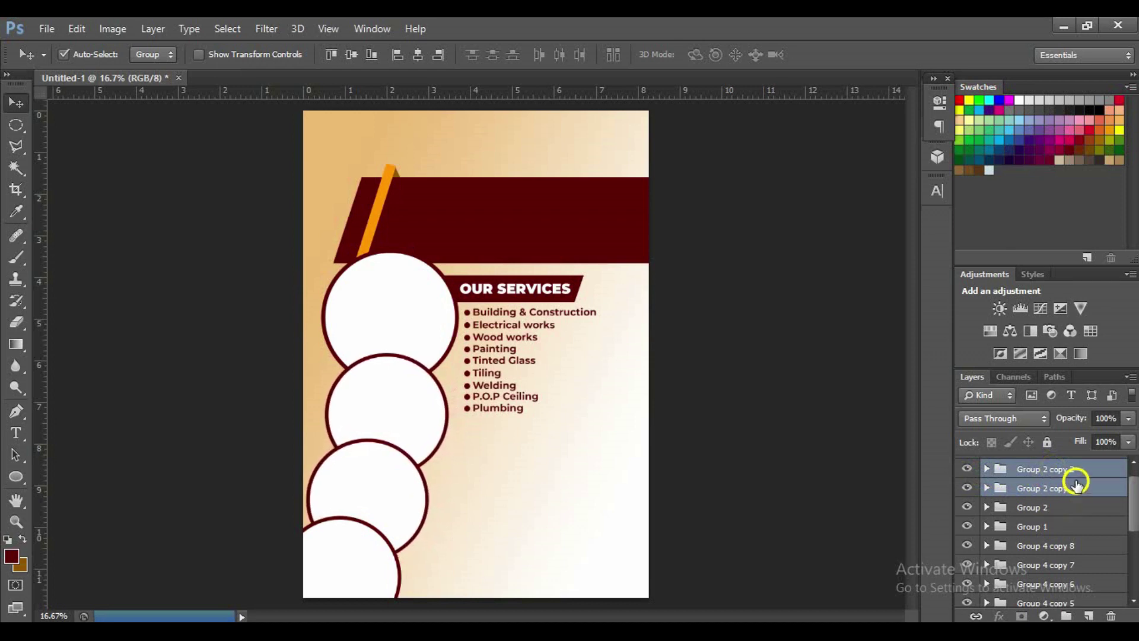
pyautogui.click(1076, 472)
pyautogui.press('Right')
pyautogui.press('Right')
pyautogui.press('Right')
pyautogui.press('Right')
pyautogui.press('Right')
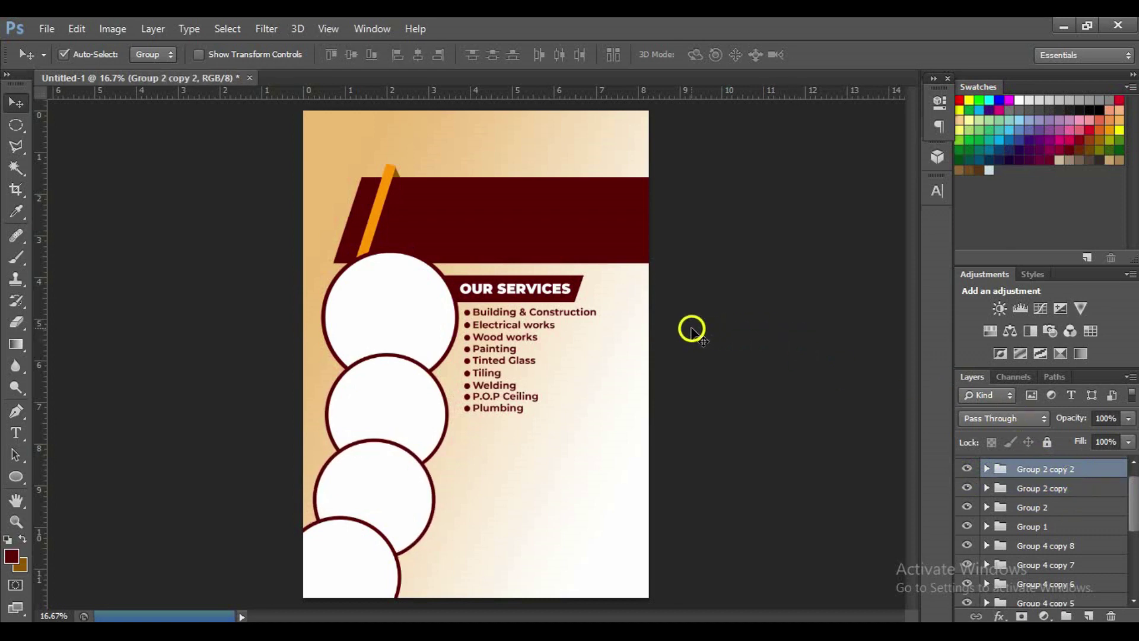
pyautogui.click(696, 328)
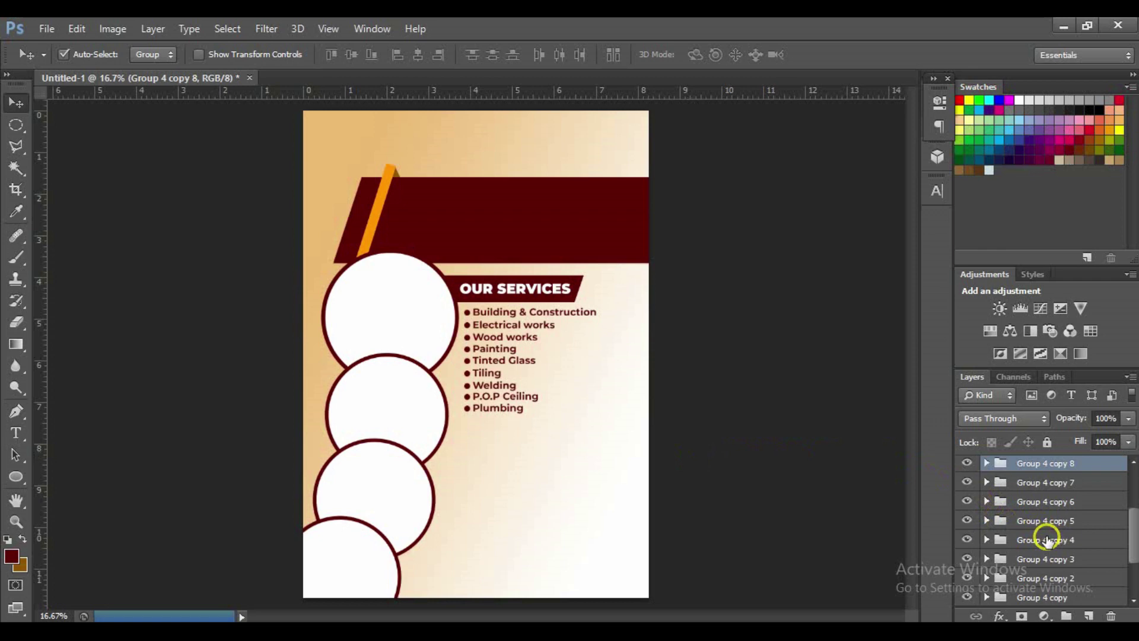
# Group all services-block layers, duplicate the group, and shift the copy below the original list
pyautogui.scroll(-1, 1048, 550)
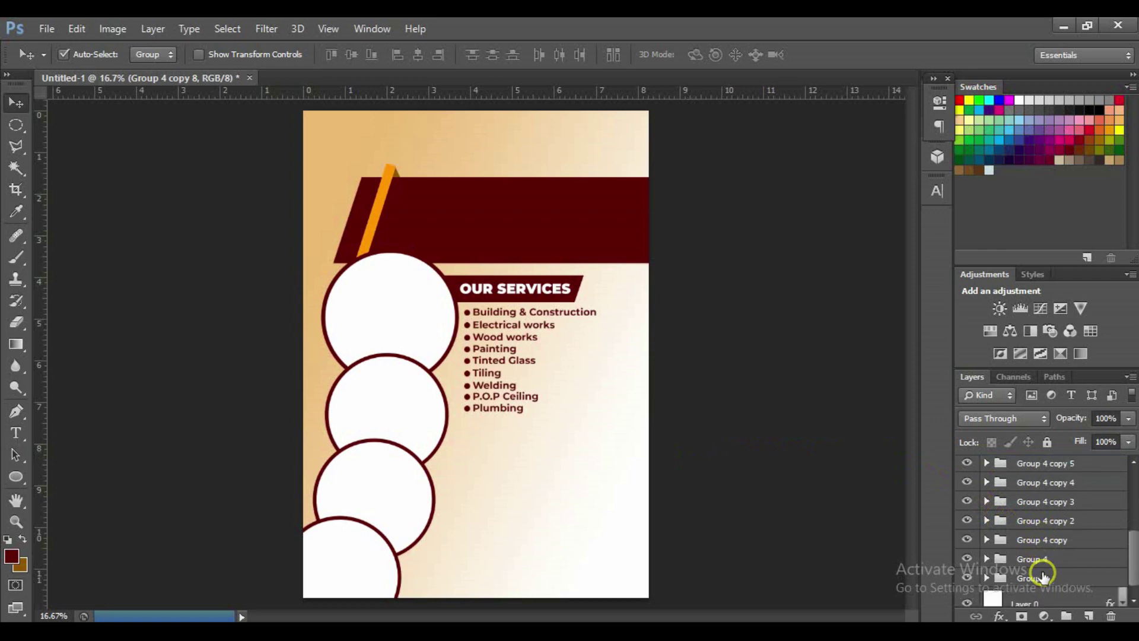
pyautogui.scroll(1, 1057, 483)
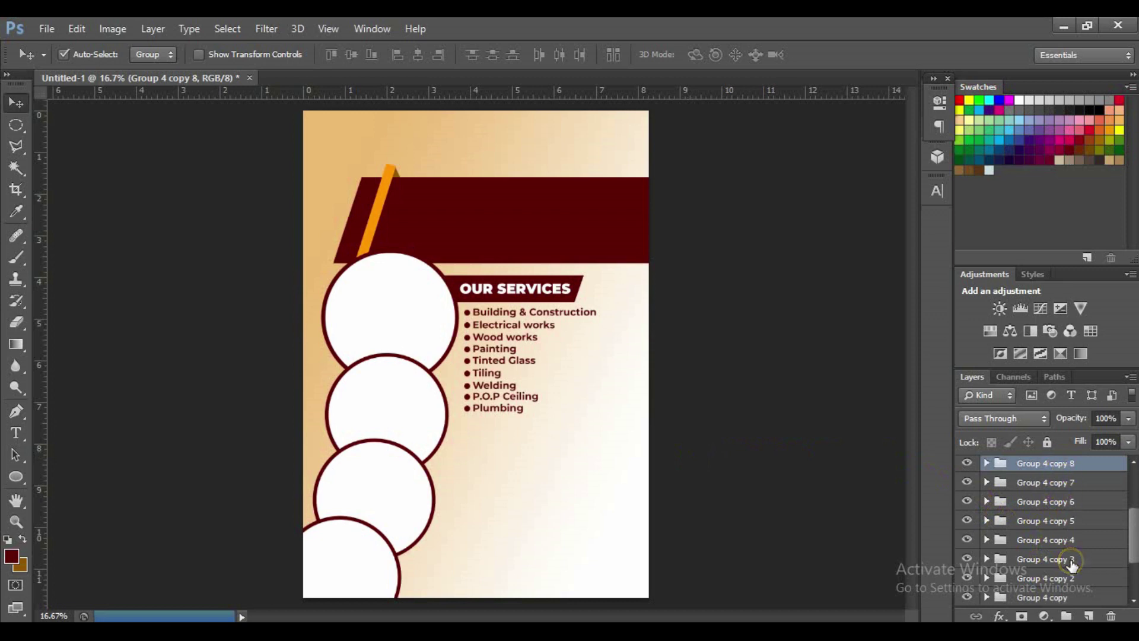
pyautogui.scroll(-1, 1070, 563)
pyautogui.scroll(-1, 1067, 571)
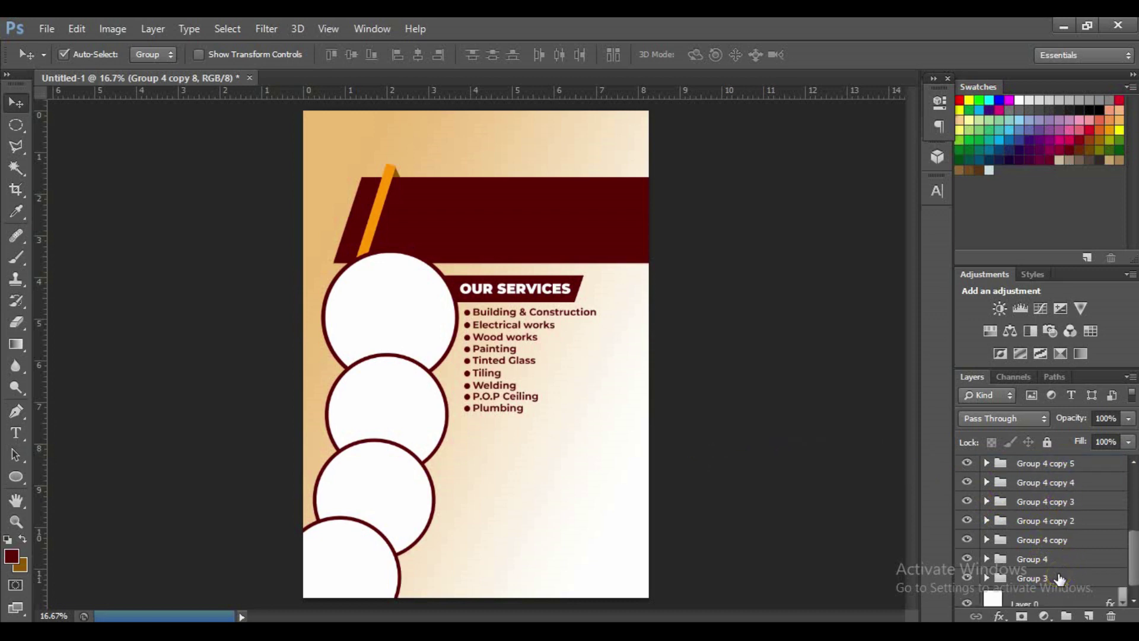
pyautogui.keyDown('shift'); pyautogui.click(1061, 579); pyautogui.keyUp('shift')
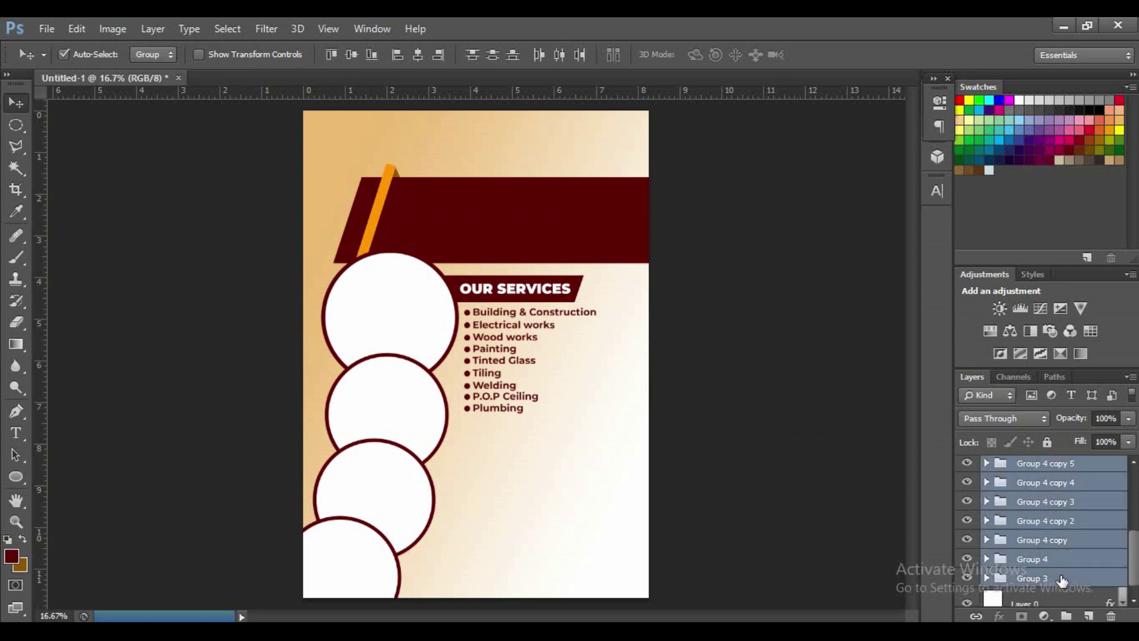
pyautogui.hotkey('ctrl', 'g')
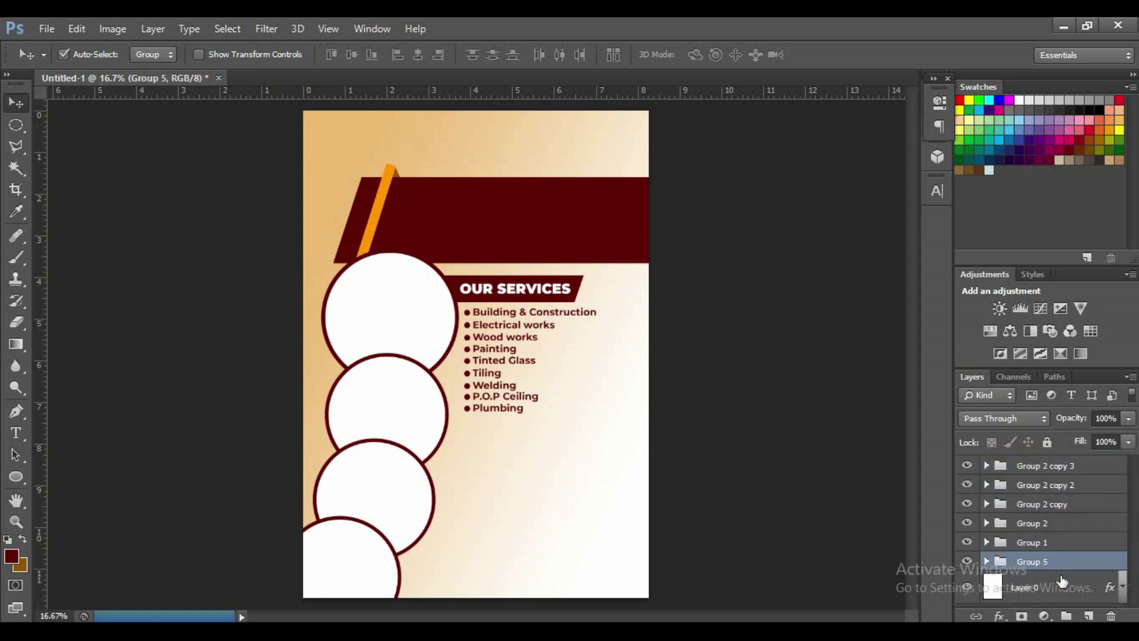
pyautogui.click(967, 561)
pyautogui.hotkey('ctrl', 'j')
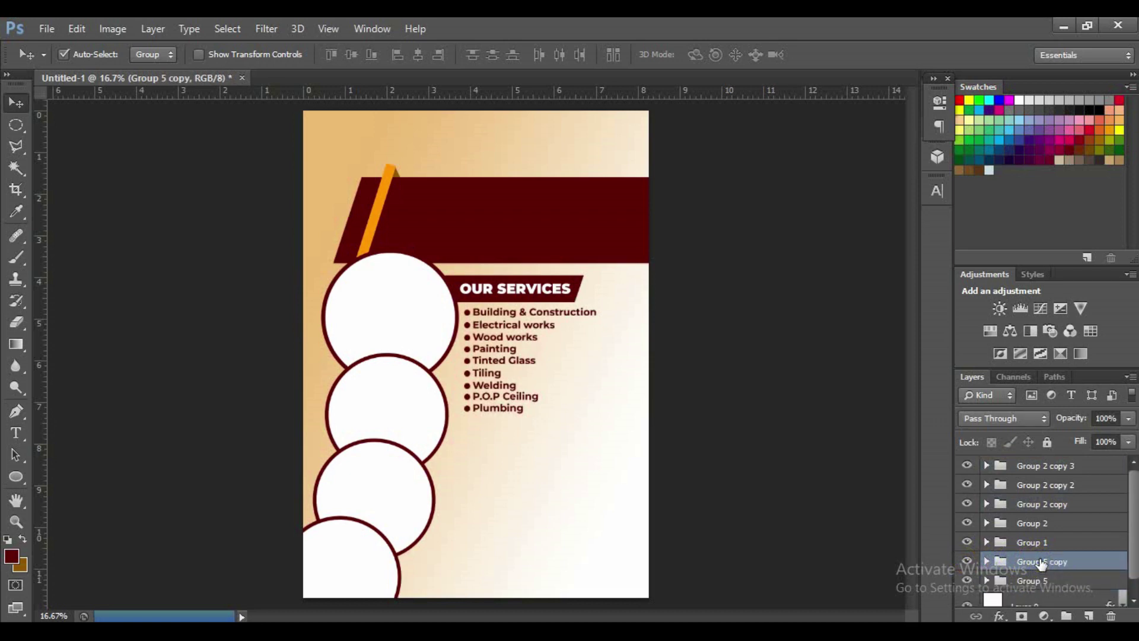
pyautogui.hotkey('shift', 'Down')
pyautogui.hotkey('shift', 'Down')
pyautogui.hotkey('shift', 'Down')
pyautogui.hotkey('shift', 'Down')
pyautogui.hotkey('shift', 'Down')
pyautogui.hotkey('shift', 'Down')
pyautogui.hotkey('shift', 'Down')
pyautogui.hotkey('shift', 'Down')
pyautogui.hotkey('shift', 'Down')
pyautogui.hotkey('shift', 'Down')
pyautogui.hotkey('shift', 'Down')
pyautogui.hotkey('shift', 'Down')
pyautogui.hotkey('shift', 'Down')
pyautogui.hotkey('shift', 'Down')
pyautogui.hotkey('shift', 'Down')
pyautogui.hotkey('shift', 'Down')
pyautogui.hotkey('shift', 'Down')
pyautogui.hotkey('shift', 'Down')
pyautogui.hotkey('shift', 'Down')
pyautogui.hotkey('shift', 'Down')
pyautogui.hotkey('shift', 'Down')
pyautogui.hotkey('shift', 'Down')
pyautogui.hotkey('shift', 'Down')
pyautogui.hotkey('shift', 'Down')
pyautogui.hotkey('shift', 'Down')
pyautogui.hotkey('shift', 'Down')
pyautogui.hotkey('shift', 'Down')
pyautogui.hotkey('shift', 'Down')
pyautogui.hotkey('shift', 'Down')
pyautogui.hotkey('shift', 'Down')
pyautogui.hotkey('shift', 'Down')
pyautogui.hotkey('shift', 'Down')
pyautogui.hotkey('shift', 'Down')
pyautogui.hotkey('shift', 'Down')
pyautogui.hotkey('shift', 'Down')
pyautogui.hotkey('shift', 'Down')
pyautogui.hotkey('shift', 'Down')
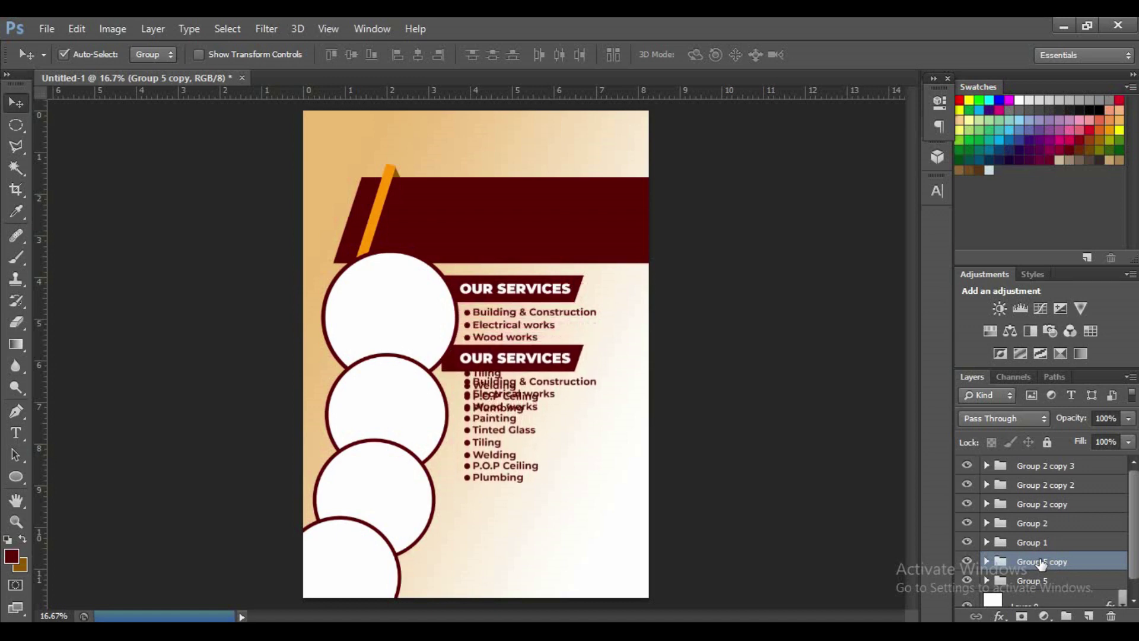
pyautogui.hotkey('shift', 'Down')
pyautogui.hotkey('shift', 'Down')
pyautogui.hotkey('shift', 'Down')
pyautogui.hotkey('shift', 'Down')
pyautogui.hotkey('shift', 'Down')
pyautogui.hotkey('shift', 'Down')
pyautogui.hotkey('shift', 'Down')
pyautogui.hotkey('shift', 'Down')
pyautogui.hotkey('shift', 'Down')
pyautogui.hotkey('shift', 'Down')
pyautogui.hotkey('shift', 'Down')
pyautogui.hotkey('shift', 'Down')
pyautogui.hotkey('shift', 'Down')
pyautogui.hotkey('shift', 'Down')
pyautogui.hotkey('shift', 'Down')
pyautogui.hotkey('shift', 'Down')
pyautogui.hotkey('shift', 'Down')
pyautogui.hotkey('shift', 'Down')
pyautogui.hotkey('shift', 'Down')
pyautogui.hotkey('shift', 'Down')
pyautogui.hotkey('shift', 'Down')
pyautogui.hotkey('shift', 'Down')
pyautogui.hotkey('shift', 'Down')
pyautogui.hotkey('shift', 'Down')
pyautogui.hotkey('shift', 'Down')
pyautogui.hotkey('shift', 'Down')
pyautogui.hotkey('shift', 'Down')
pyautogui.hotkey('shift', 'Down')
pyautogui.hotkey('shift', 'Down')
pyautogui.hotkey('shift', 'Down')
pyautogui.hotkey('shift', 'Down')
pyautogui.hotkey('shift', 'Down')
pyautogui.hotkey('shift', 'Down')
pyautogui.hotkey('shift', 'Down')
pyautogui.hotkey('shift', 'Down')
pyautogui.hotkey('shift', 'Down')
pyautogui.hotkey('shift', 'Down')
pyautogui.hotkey('shift', 'Down')
pyautogui.hotkey('shift', 'Down')
pyautogui.hotkey('shift', 'Down')
pyautogui.hotkey('shift', 'Down')
pyautogui.hotkey('shift', 'Down')
pyautogui.hotkey('shift', 'Down')
pyautogui.hotkey('shift', 'Down')
pyautogui.hotkey('shift', 'Down')
pyautogui.hotkey('shift', 'Down')
pyautogui.hotkey('shift', 'Down')
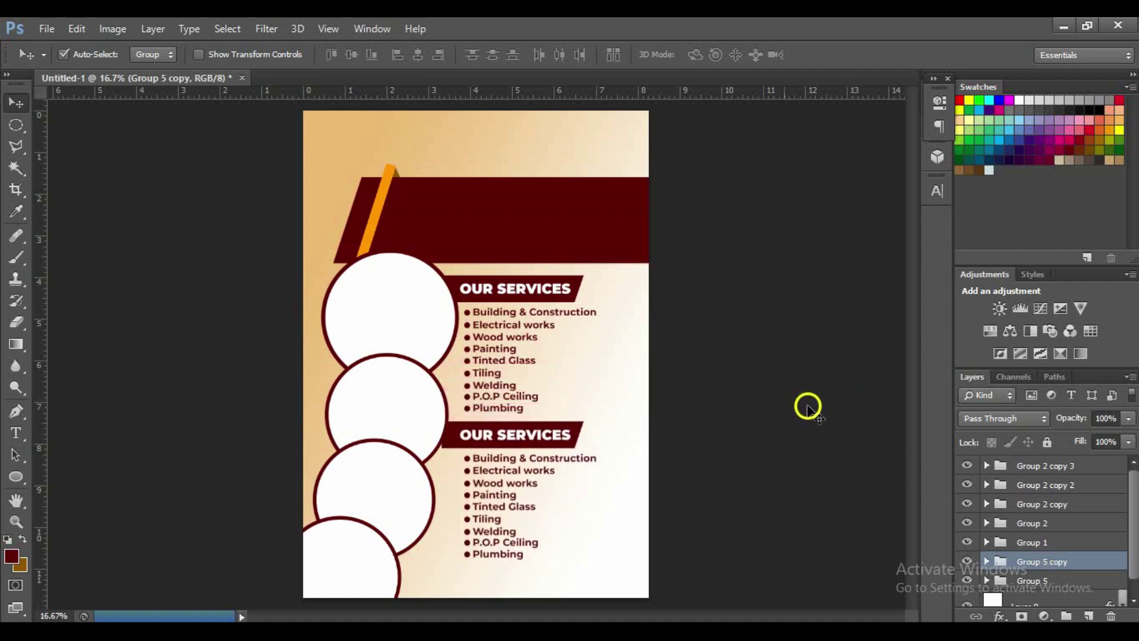
pyautogui.press('t')
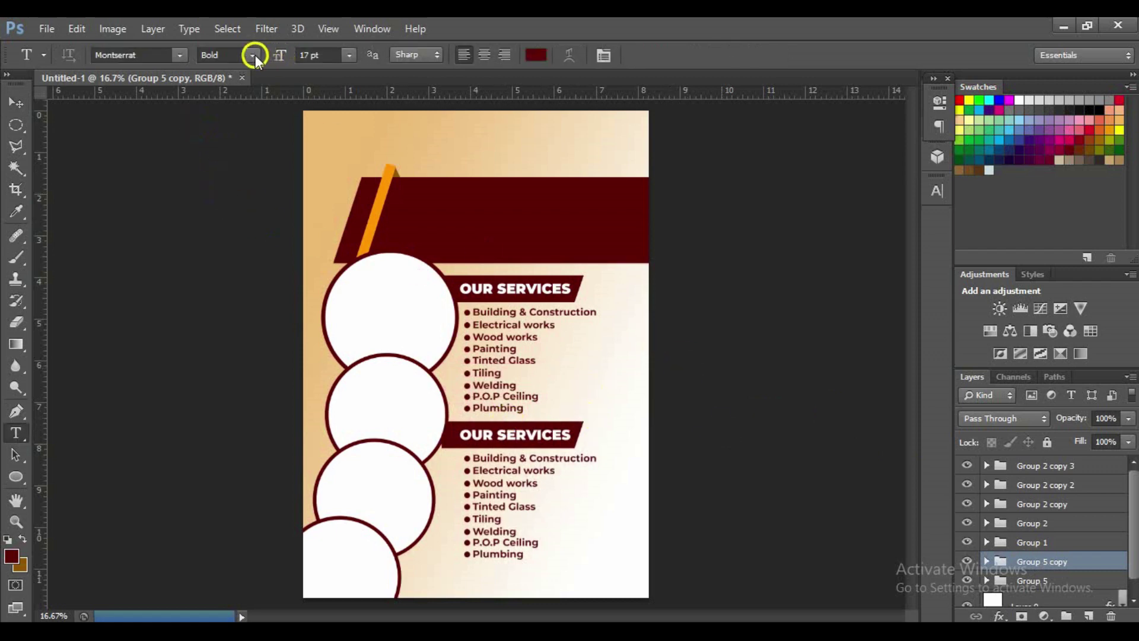
# Switch to the Move tool and set Auto-Select to pick individual layers
pyautogui.click(15, 102)
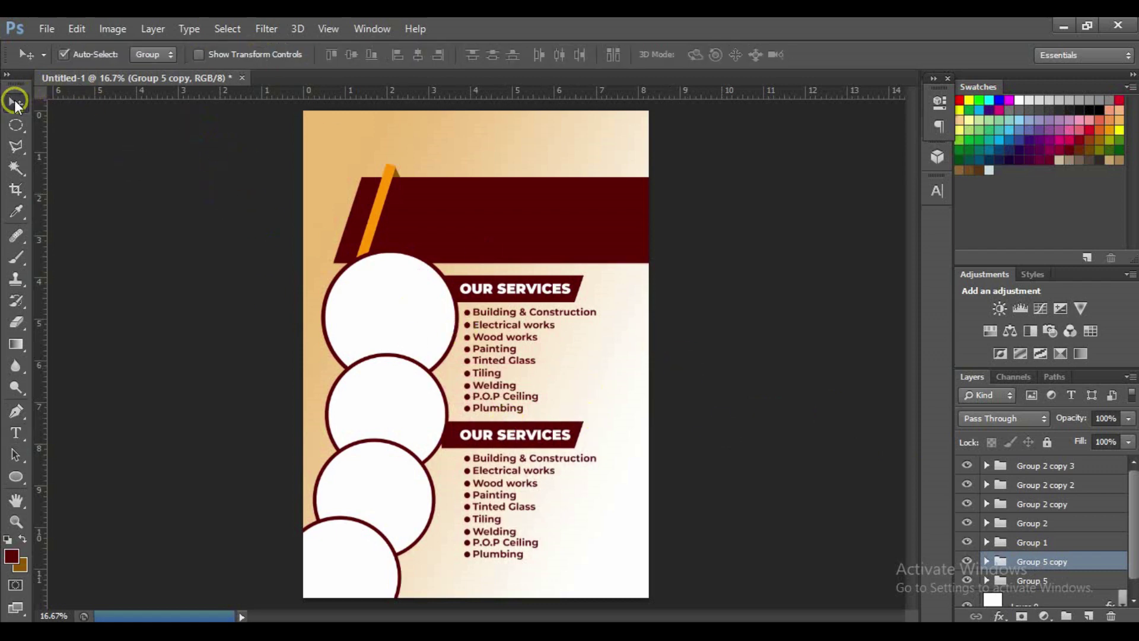
pyautogui.click(161, 54)
pyautogui.click(149, 54)
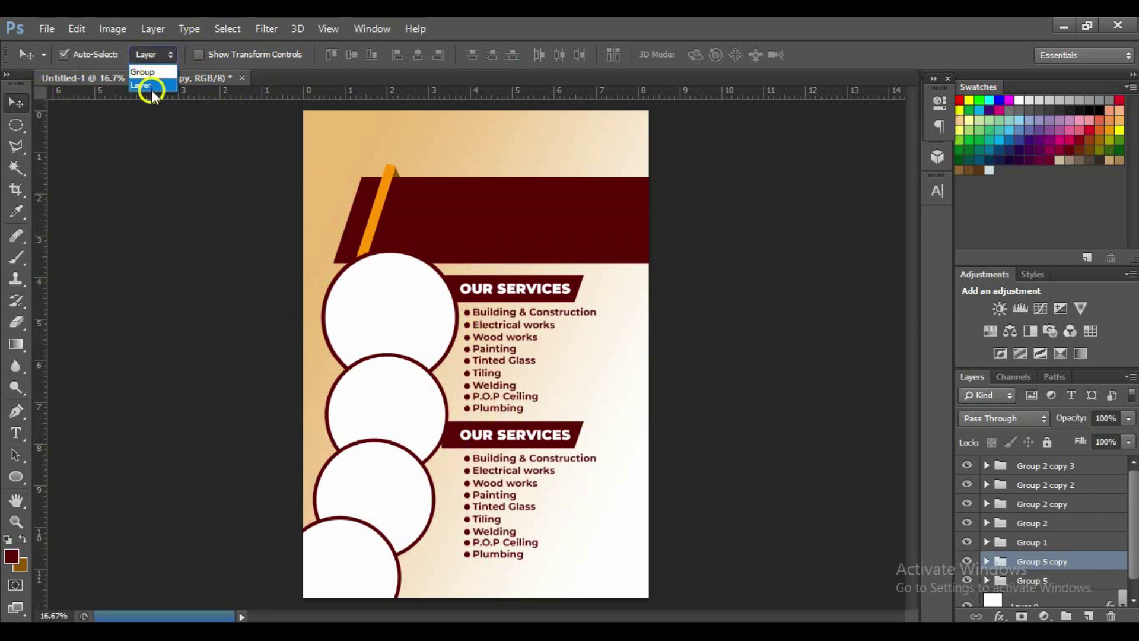
pyautogui.click(410, 402)
pyautogui.hotkey('shift', 'Right')
pyautogui.hotkey('shift', 'Right')
pyautogui.hotkey('shift', 'Right')
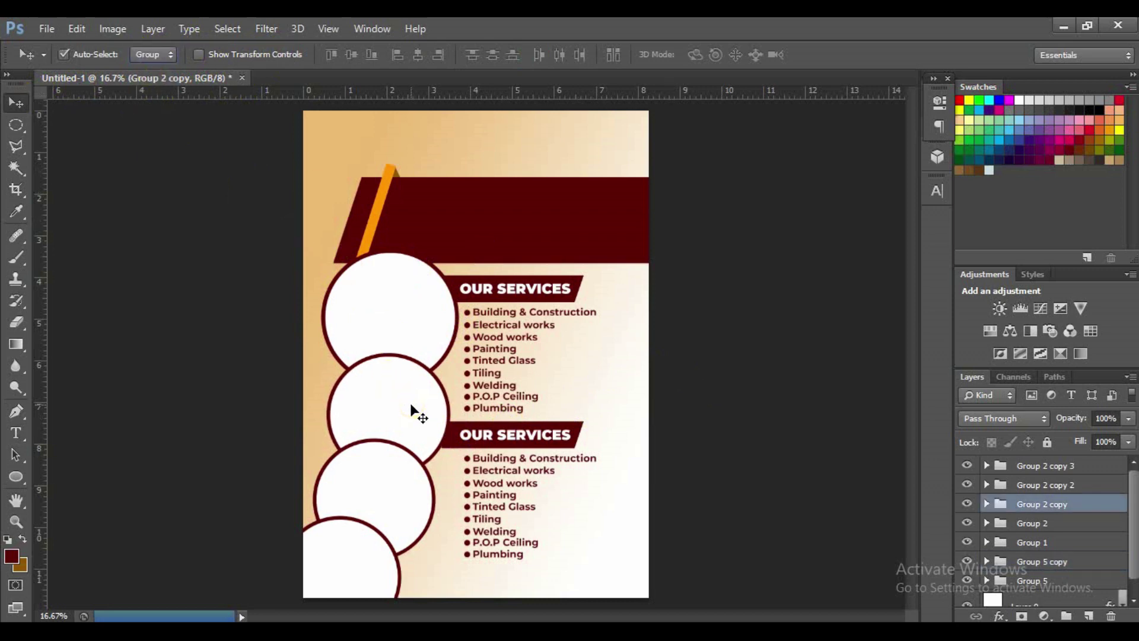
pyautogui.click(137, 54)
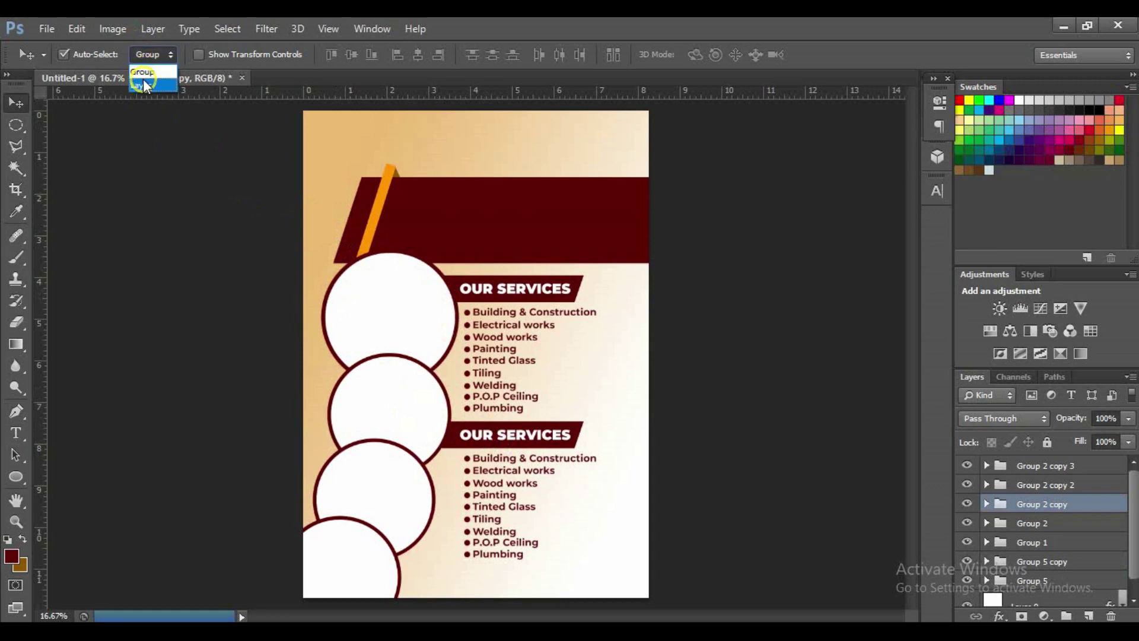
pyautogui.click(150, 81)
# Select the duplicate list's 'Building & Construction' text and highlight the whole line for editing
pyautogui.click(512, 460)
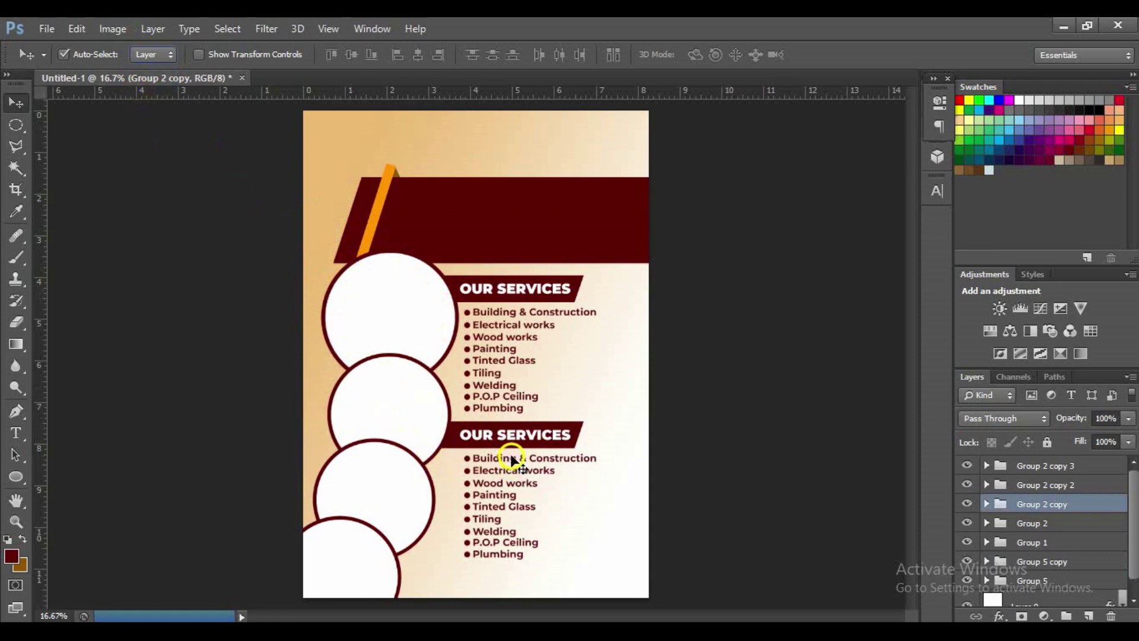
pyautogui.click(512, 458)
pyautogui.click(515, 460)
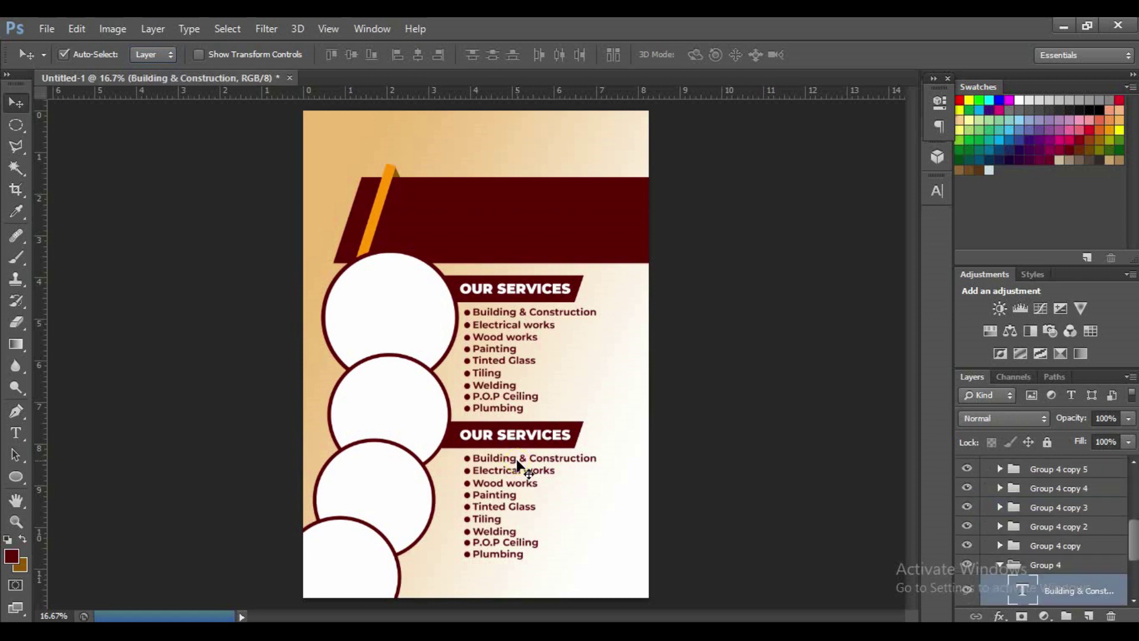
pyautogui.doubleClick(518, 464)
pyautogui.tripleClick(518, 465)
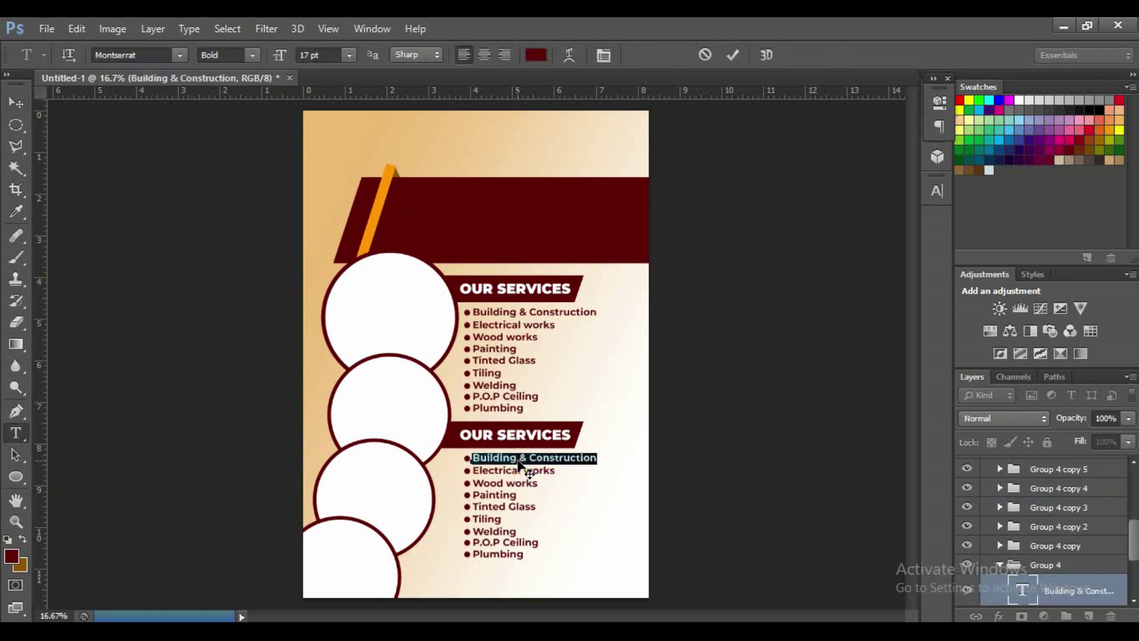
# Change the lower heading to 'OUR CLIENTS', then select its first bullet and start typing a client name
pyautogui.click(704, 54)
pyautogui.click(526, 432)
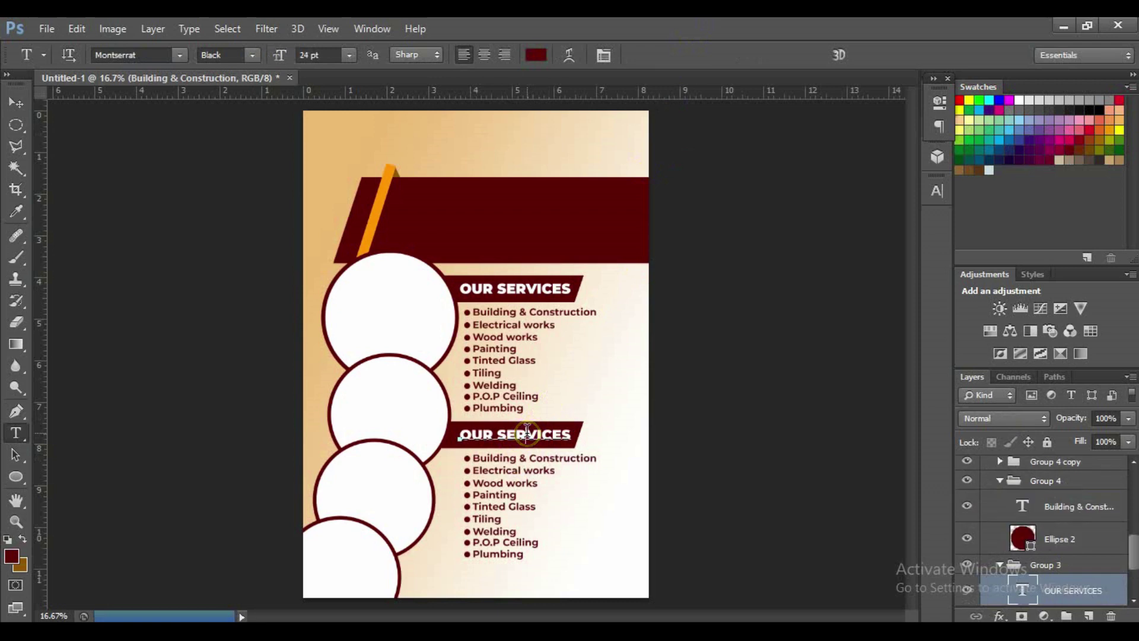
pyautogui.tripleClick(526, 432)
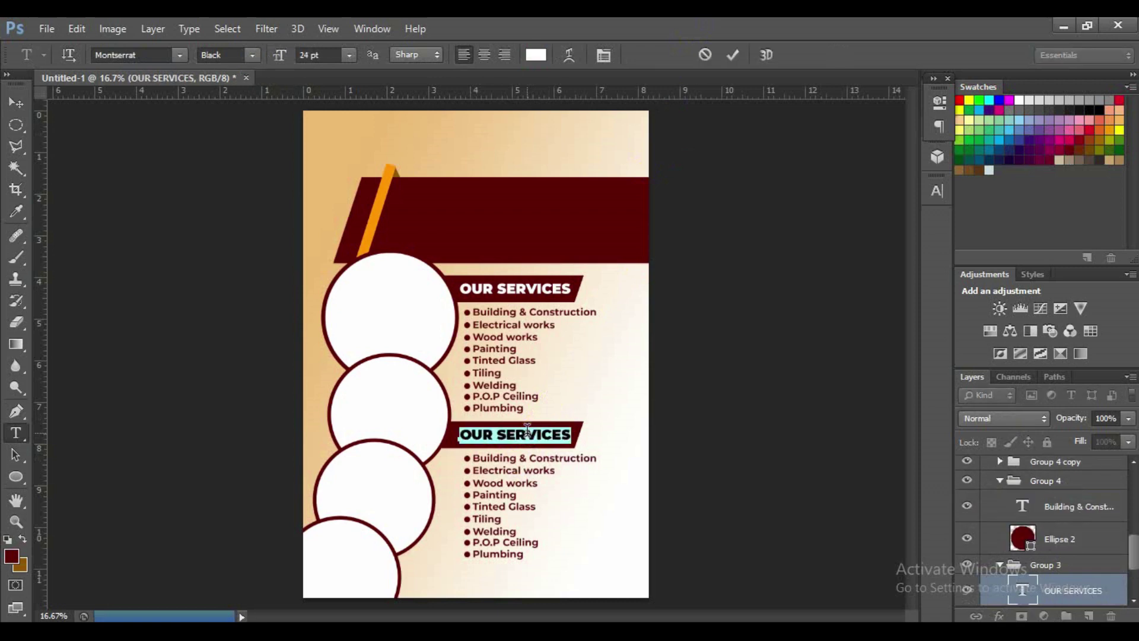
pyautogui.write('OUR ')
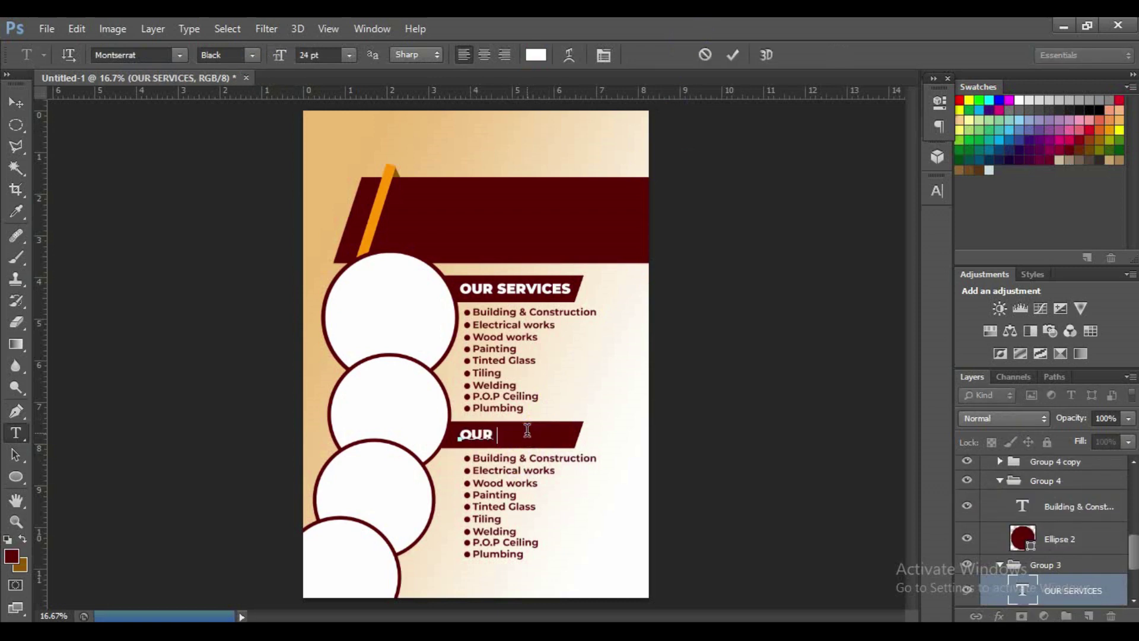
pyautogui.write('CLIEN')
pyautogui.press('BackSpace')
pyautogui.press('BackSpace')
pyautogui.write('T')
pyautogui.click(733, 55)
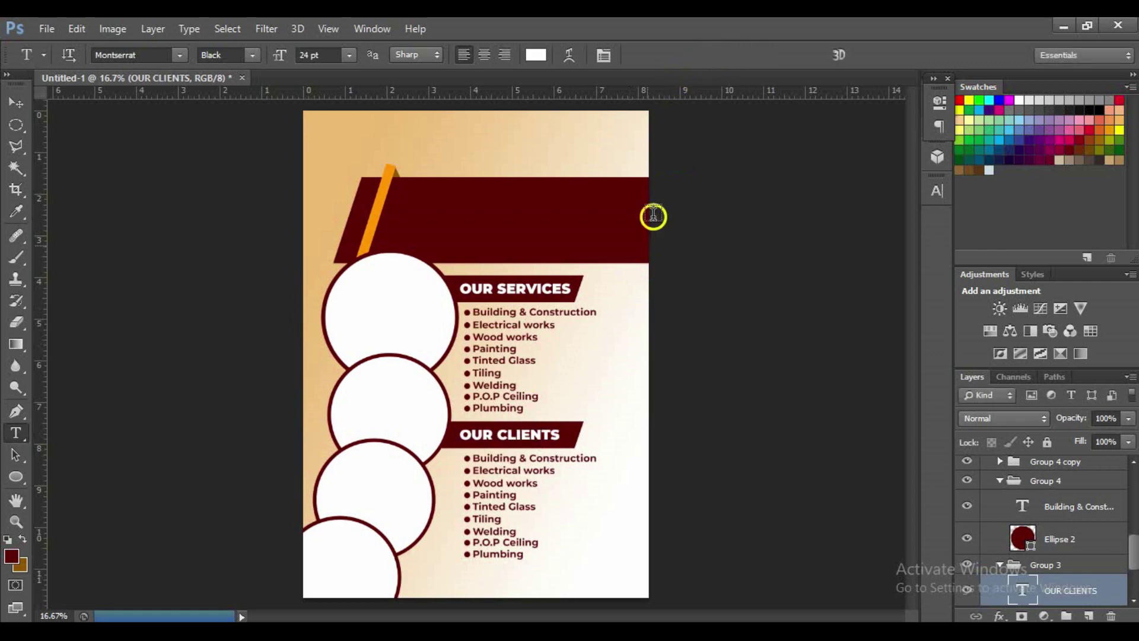
pyautogui.tripleClick(535, 457)
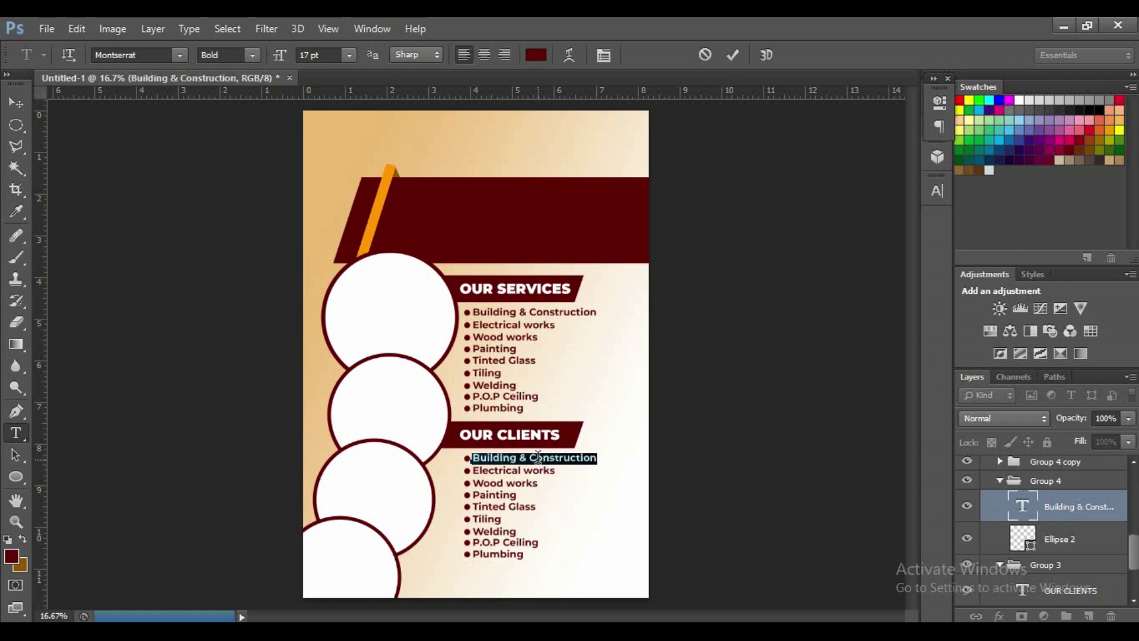
pyautogui.write('E')
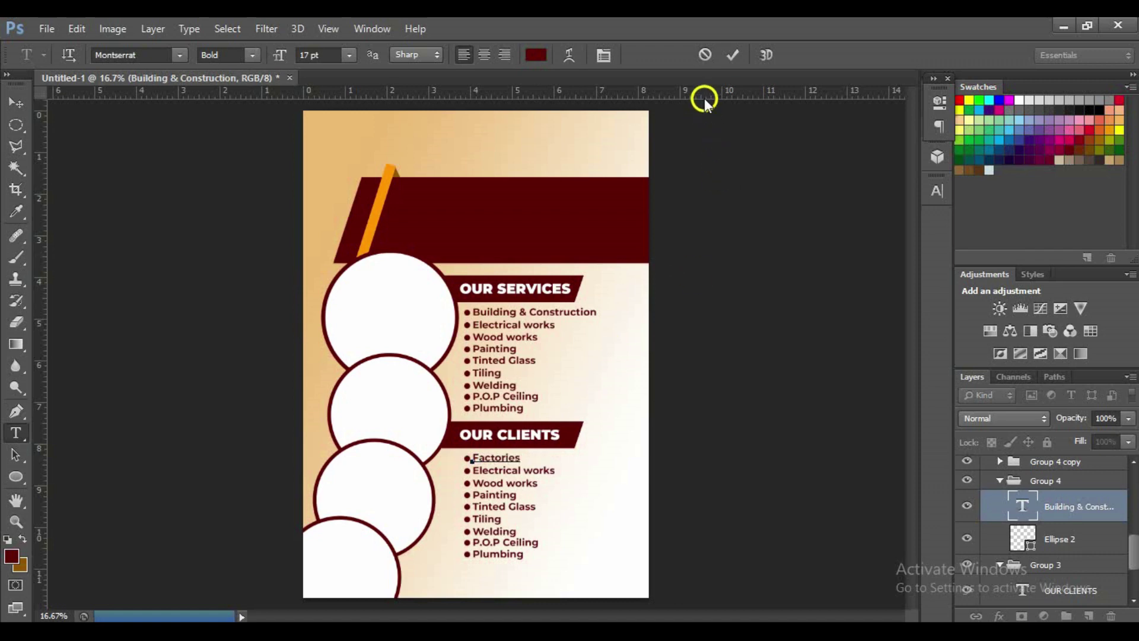
# Commit Factories, then replace the next two client lines with Churches and Hospitals
pyautogui.click(726, 60)
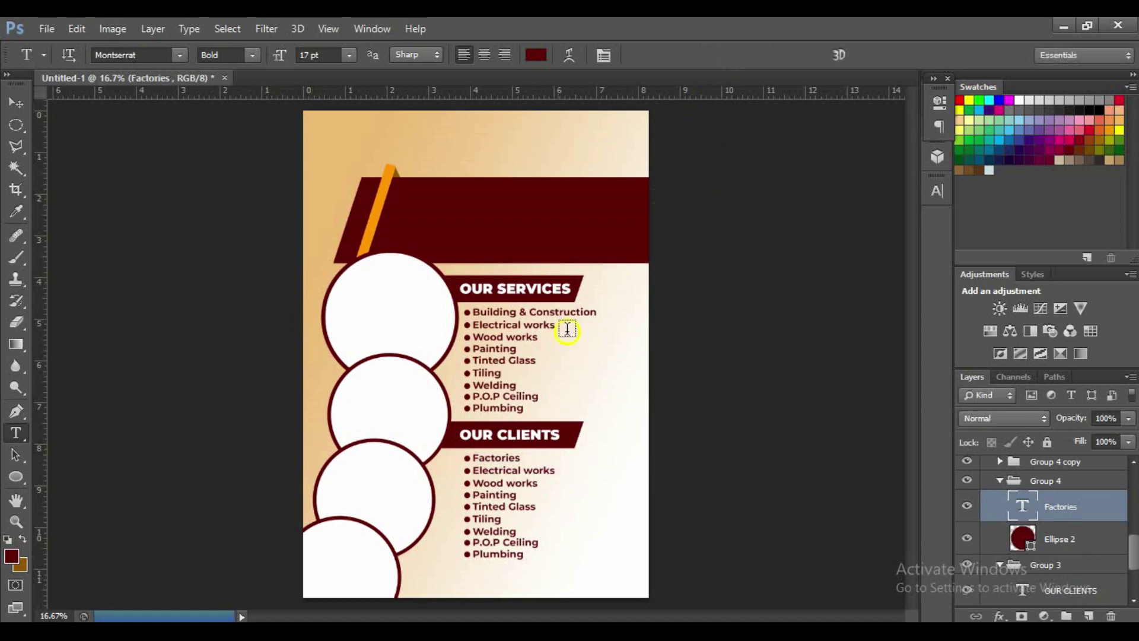
pyautogui.tripleClick(510, 470)
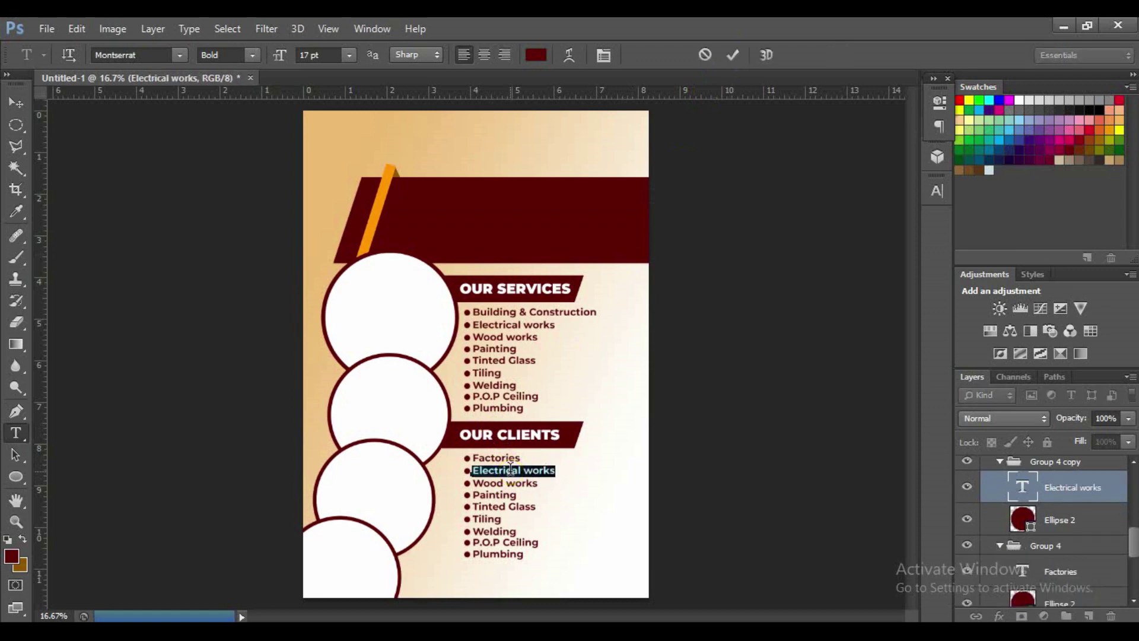
pyautogui.write('Churches')
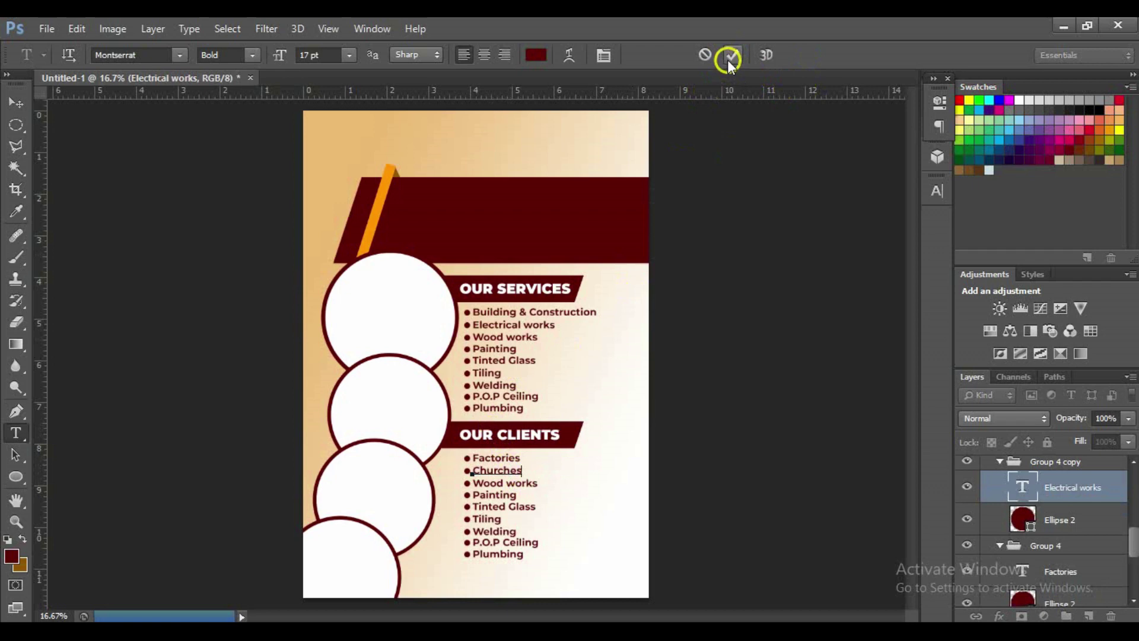
pyautogui.click(729, 56)
pyautogui.click(522, 485)
pyautogui.hotkey('ctrl', 'a')
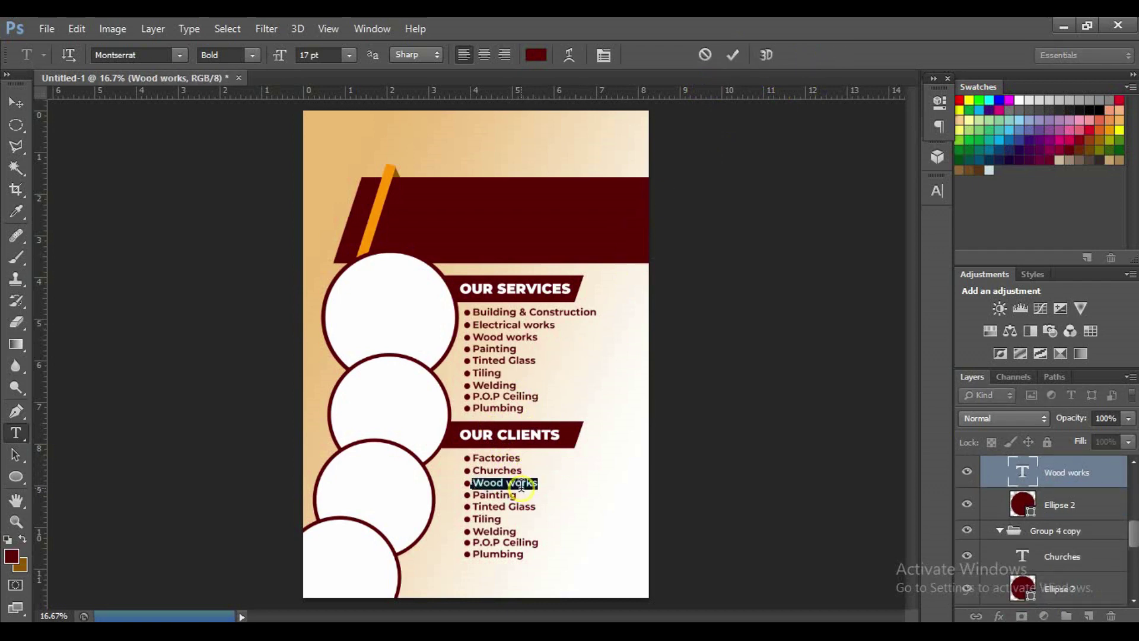
pyautogui.write('Hospitals')
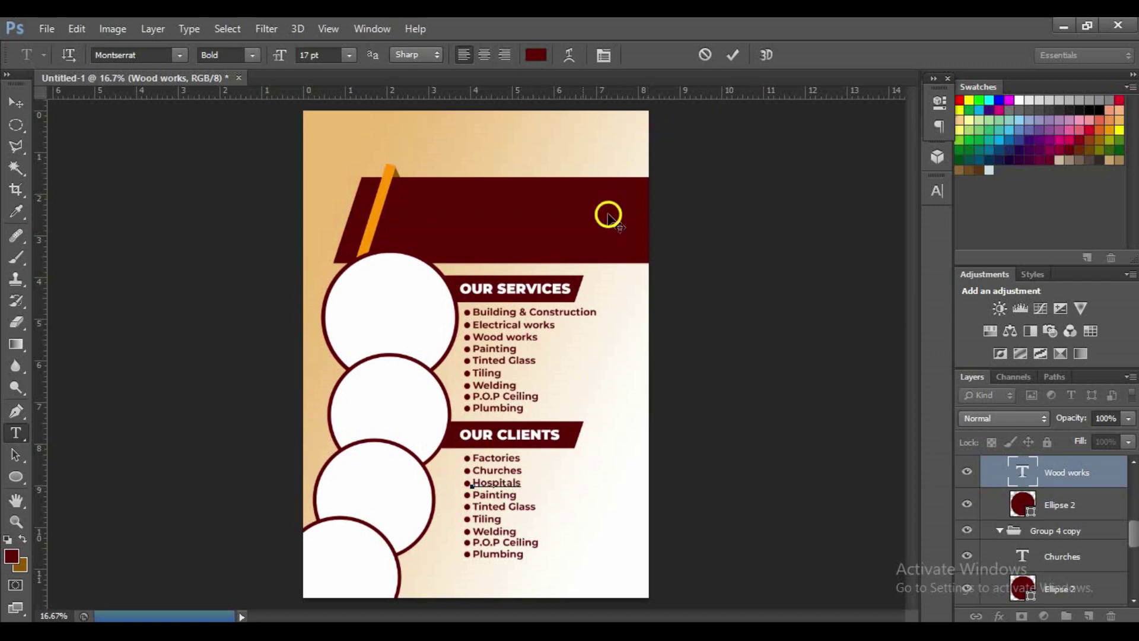
pyautogui.click(671, 155)
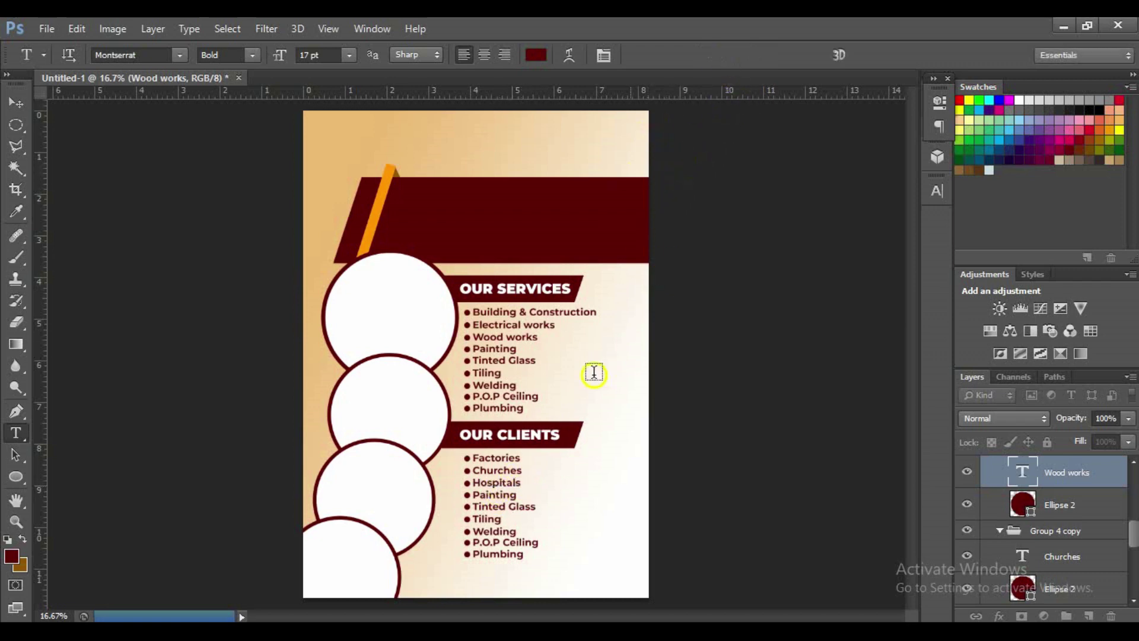
# Replace the Painting and Tinted Glass client lines with Indidviduals and Houses
pyautogui.doubleClick(495, 494)
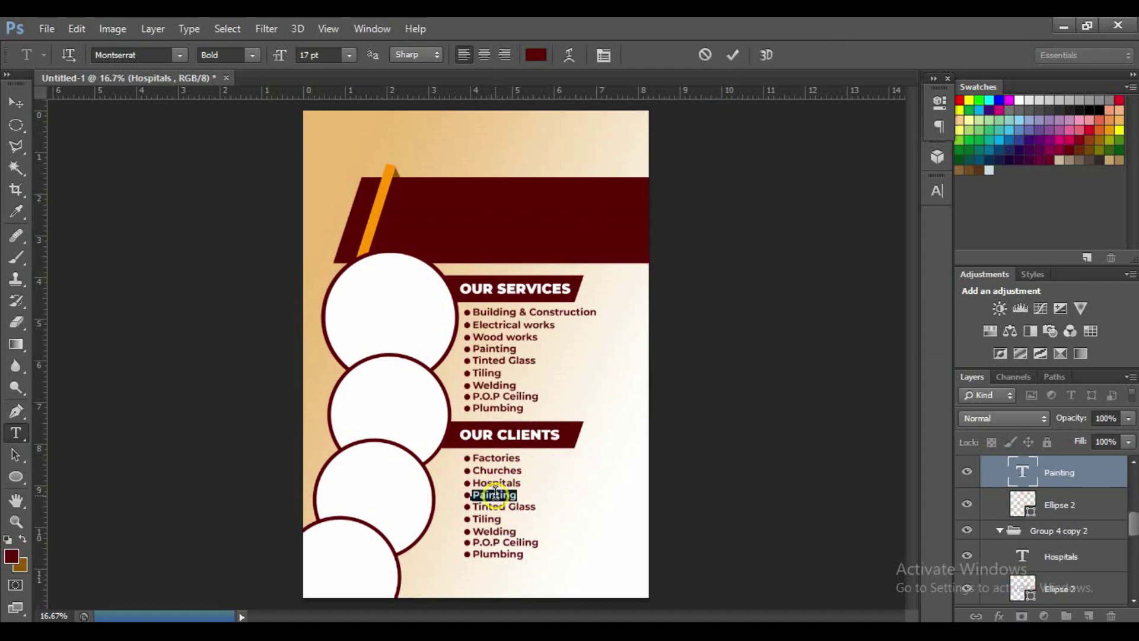
pyautogui.write('I')
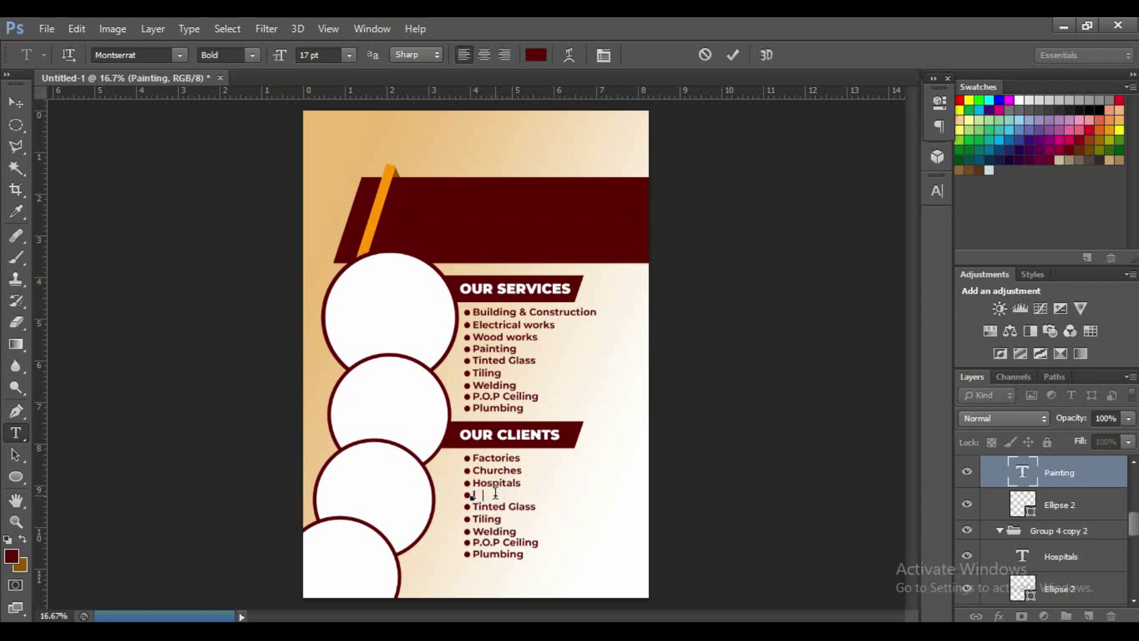
pyautogui.write('ndidviduals')
pyautogui.click(733, 55)
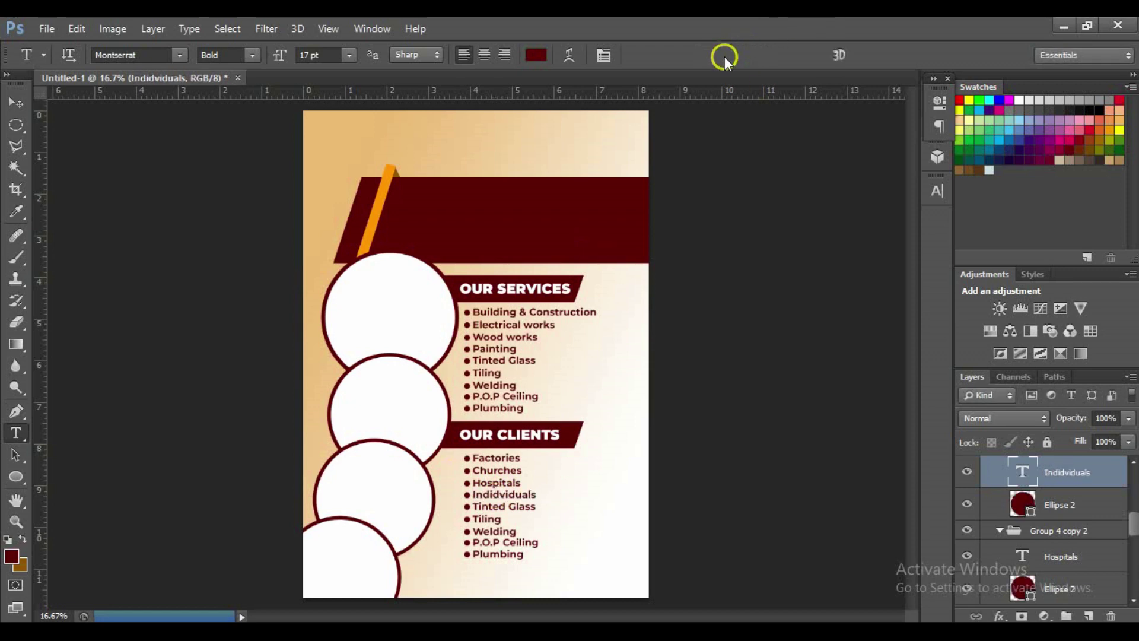
pyautogui.tripleClick(517, 505)
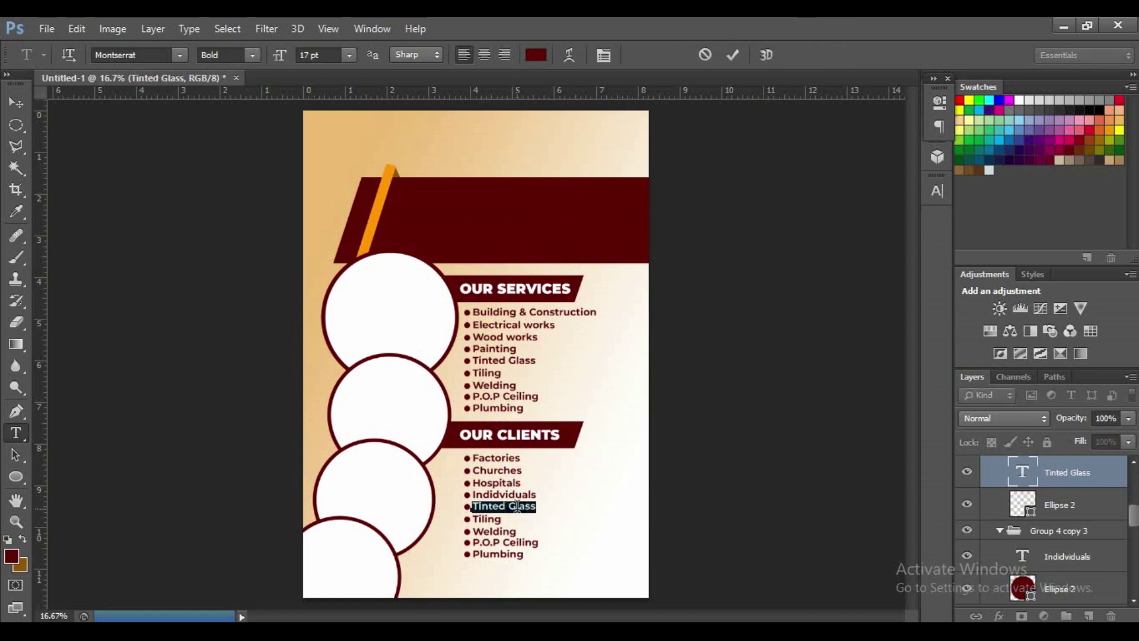
pyautogui.write('Houses')
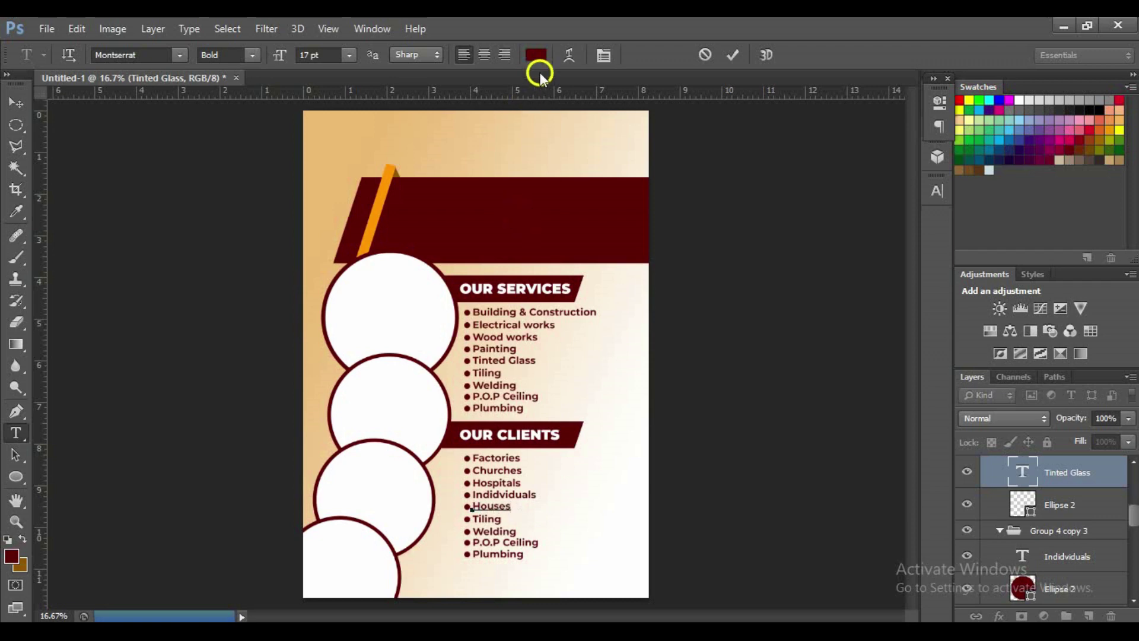
pyautogui.click(733, 55)
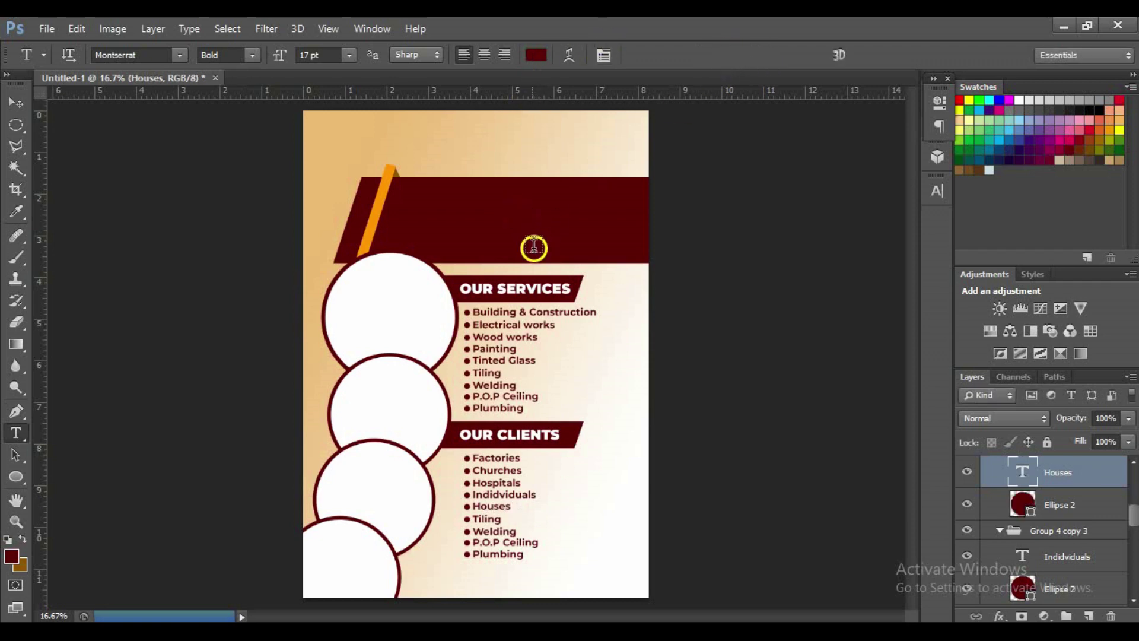
# Replace the Tiling and Welding client lines with Schools and Real Estate Developers
pyautogui.doubleClick(492, 518)
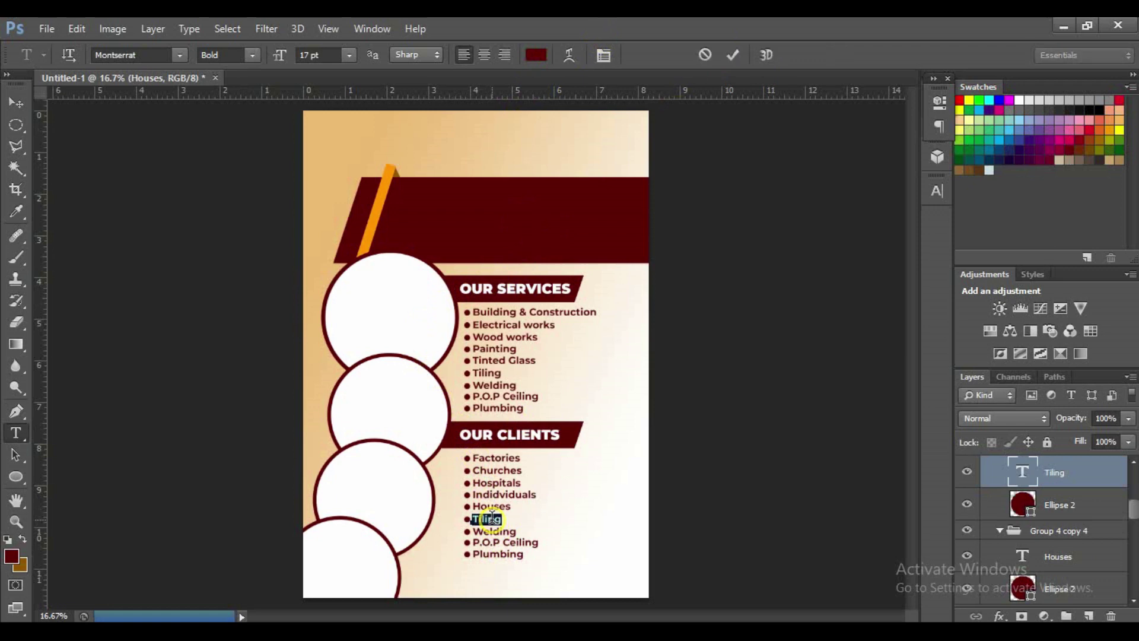
pyautogui.write('Schools')
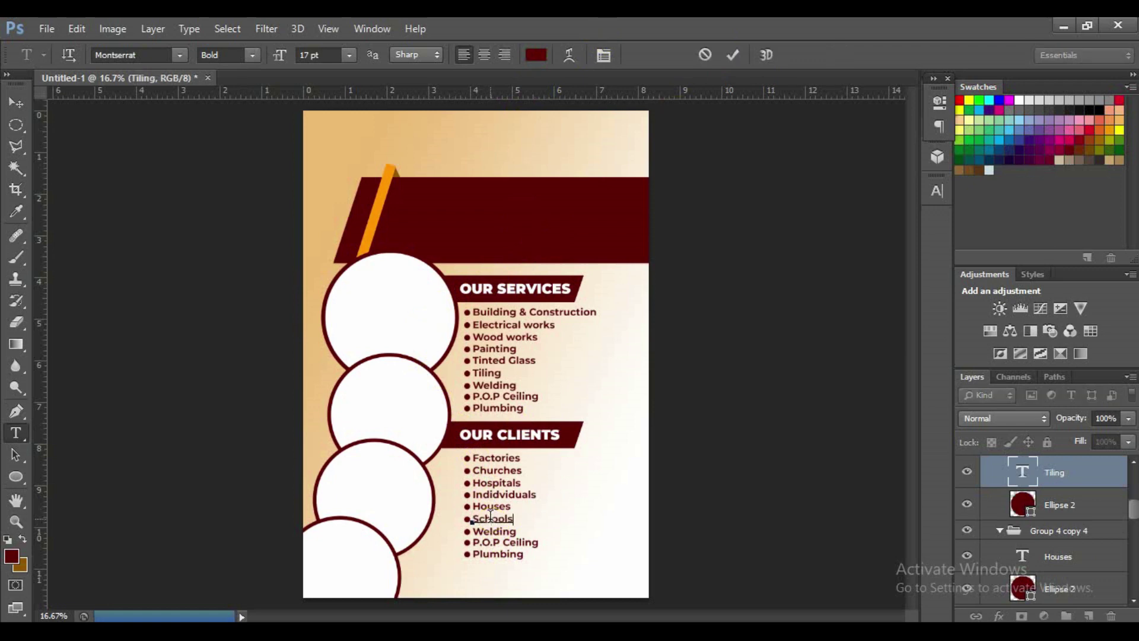
pyautogui.click(733, 55)
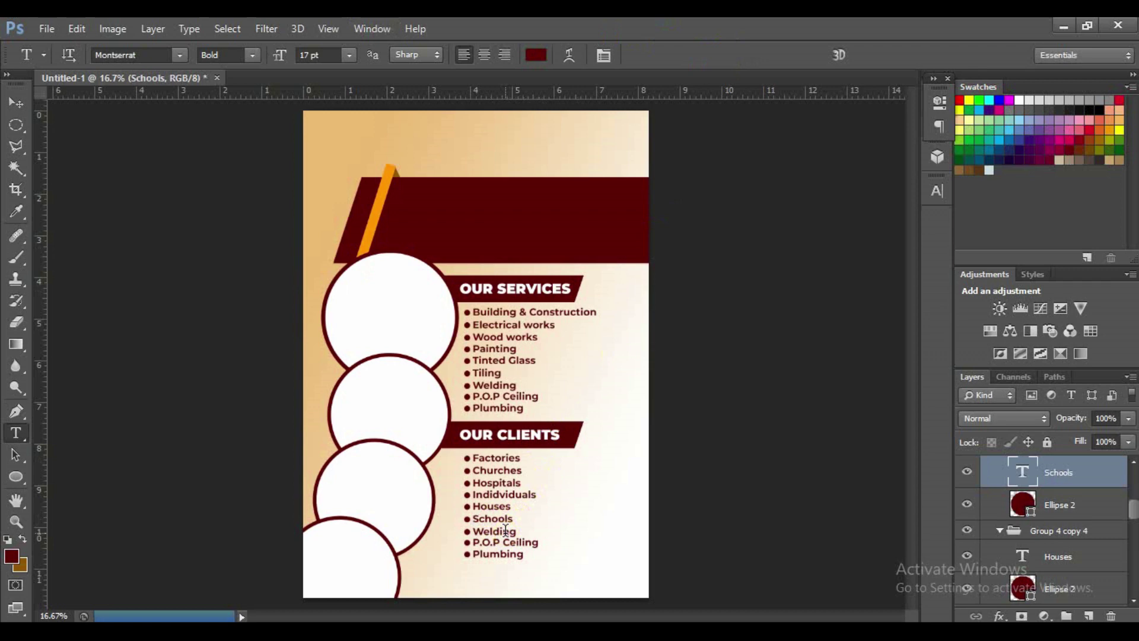
pyautogui.doubleClick(494, 530)
pyautogui.write('Real Estate')
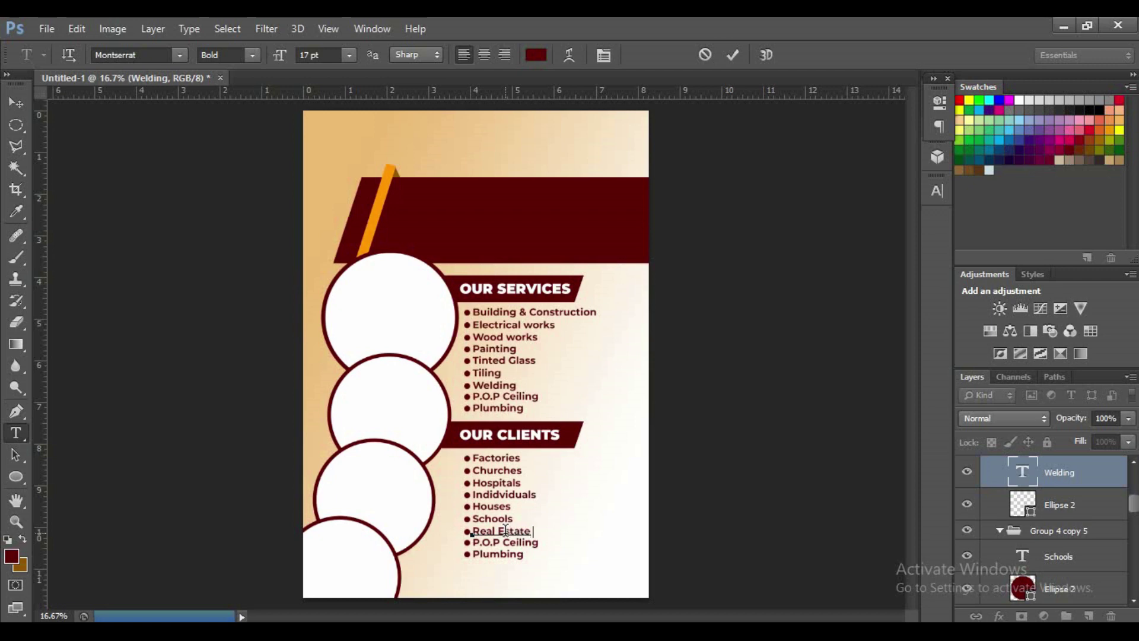
pyautogui.write('velopers')
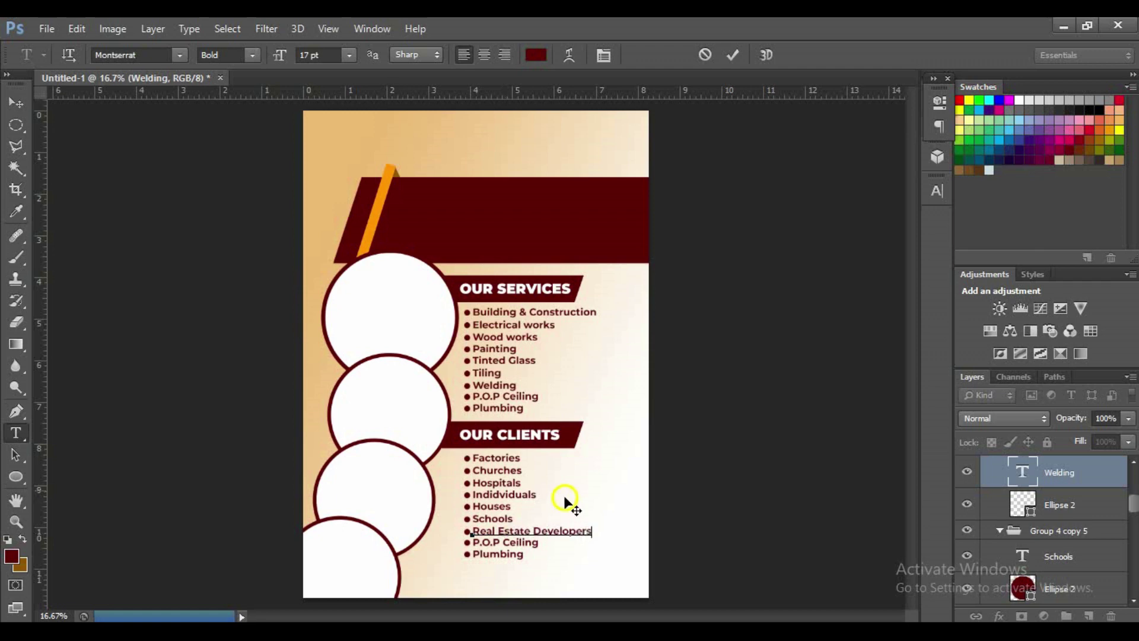
pyautogui.click(732, 55)
# Hide the P.O.P Ceiling and Plumbing text layers and collapse their groups in the Layers panel
pyautogui.press('v')
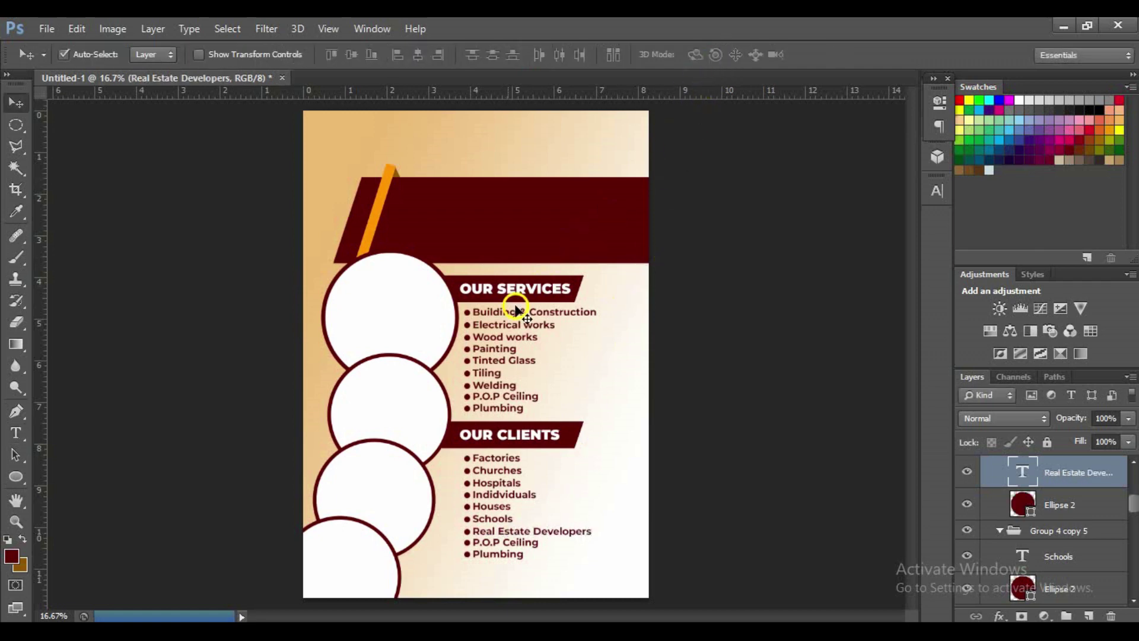
pyautogui.click(484, 541)
pyautogui.scroll(2, 1062, 509)
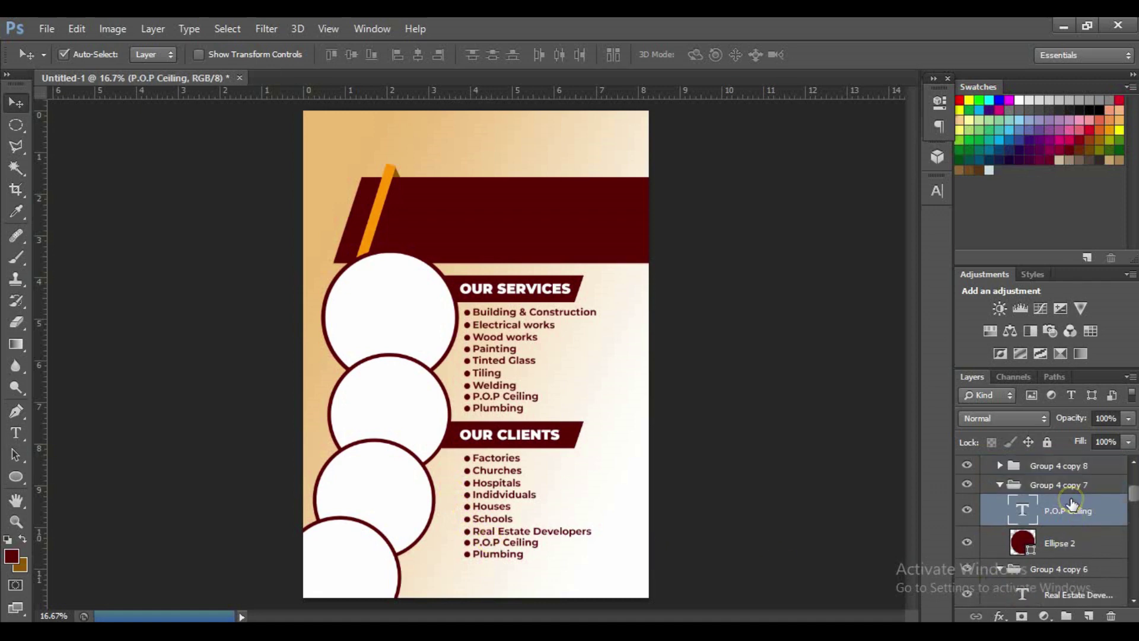
pyautogui.click(967, 484)
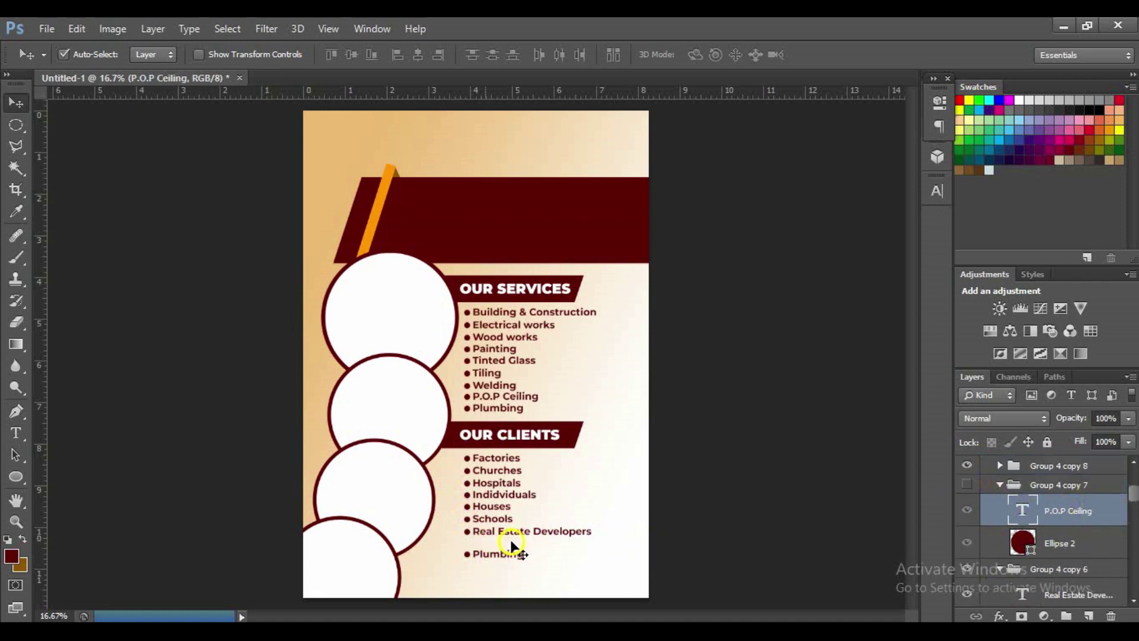
pyautogui.click(480, 554)
pyautogui.click(967, 467)
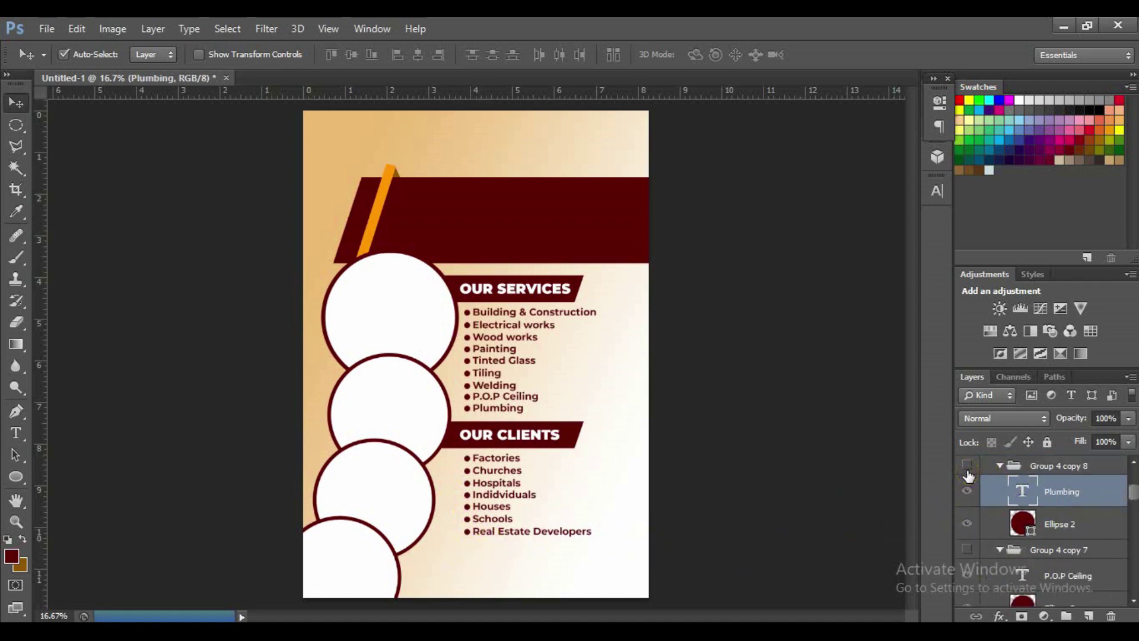
pyautogui.click(993, 465)
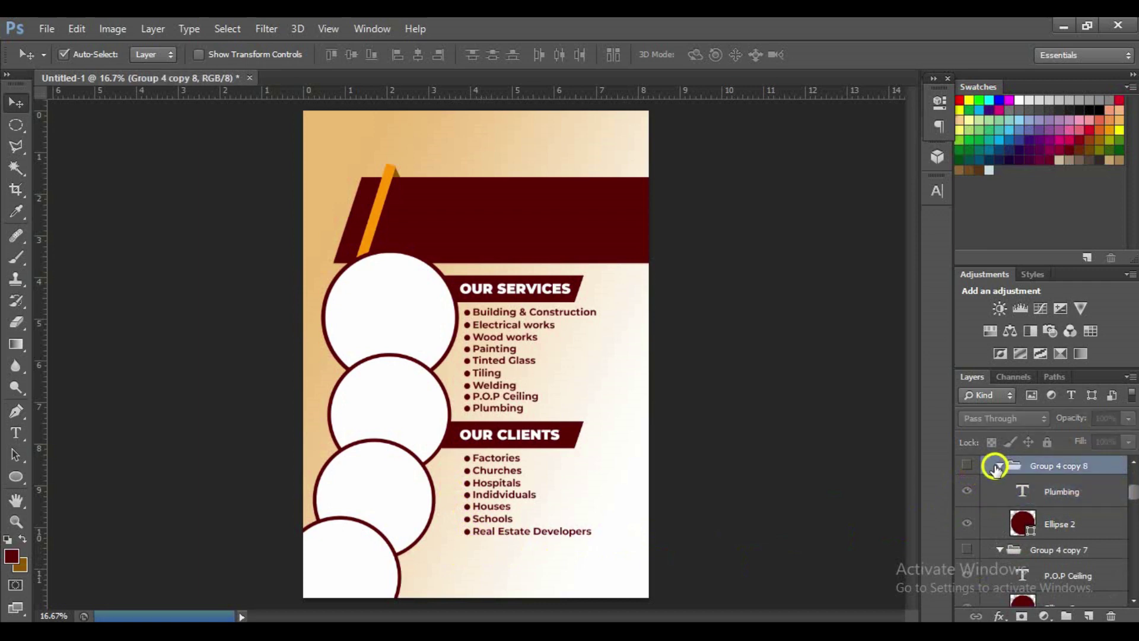
pyautogui.click(999, 548)
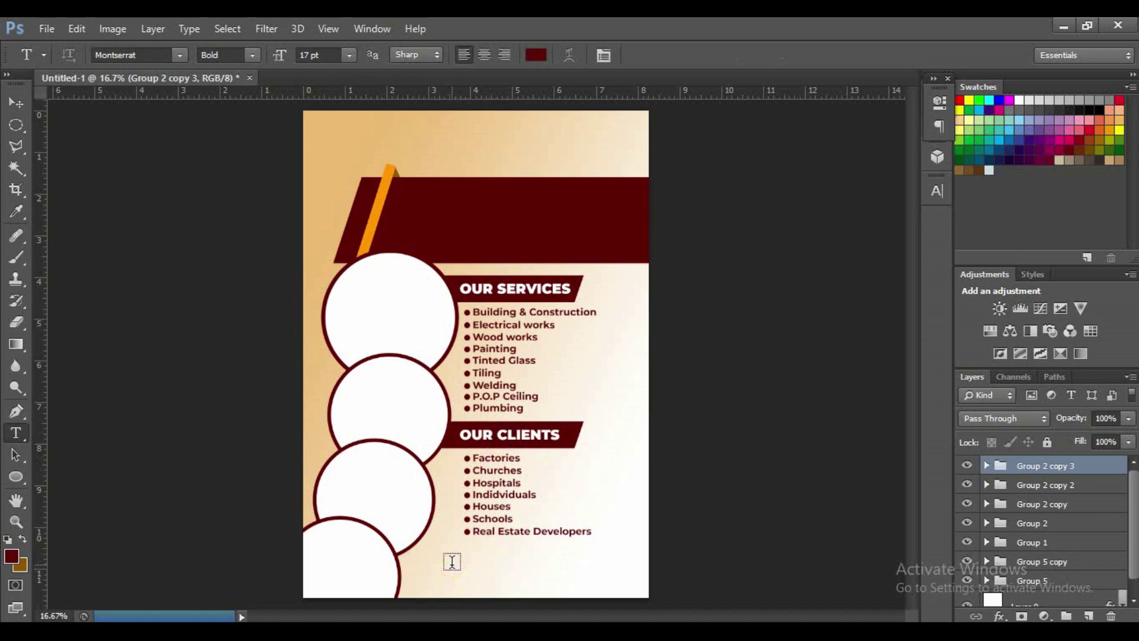
pyautogui.click(445, 557)
# Add a bold italic CALL US NOW line below the client list
pyautogui.click(446, 557)
pyautogui.write('CALL US N')
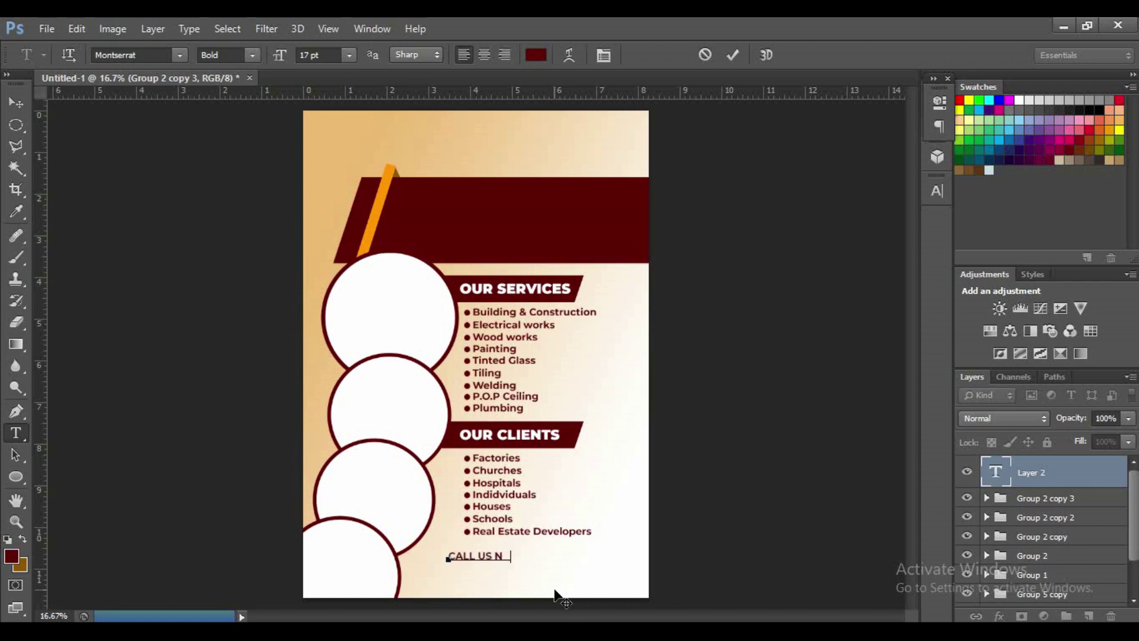
pyautogui.write('OW')
pyautogui.hotkey('ctrl', 'a')
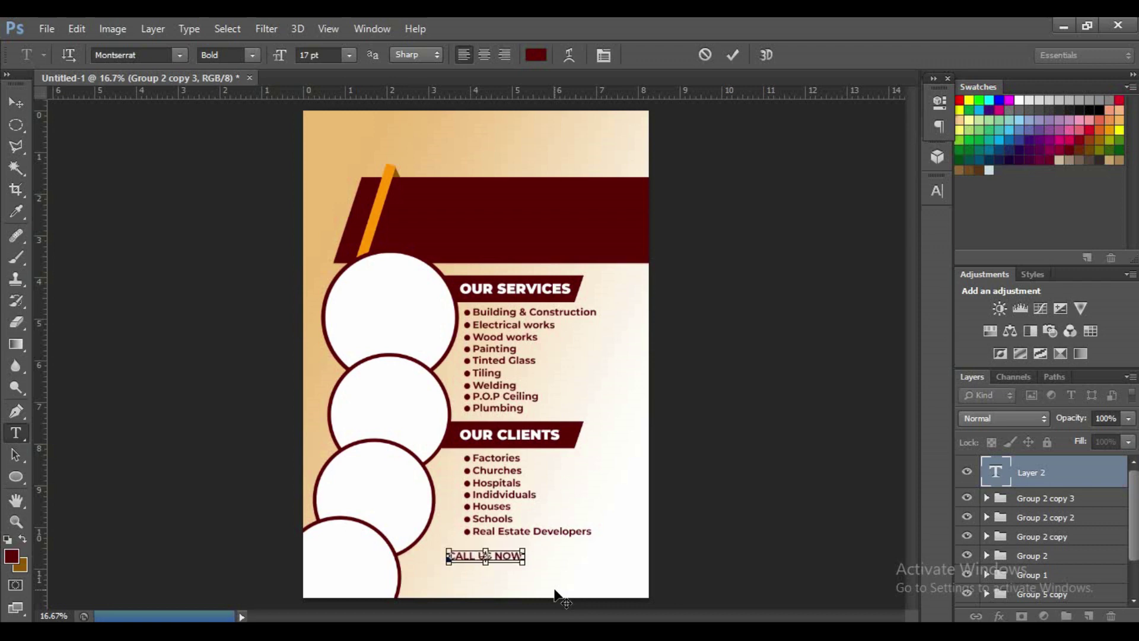
pyautogui.click(255, 54)
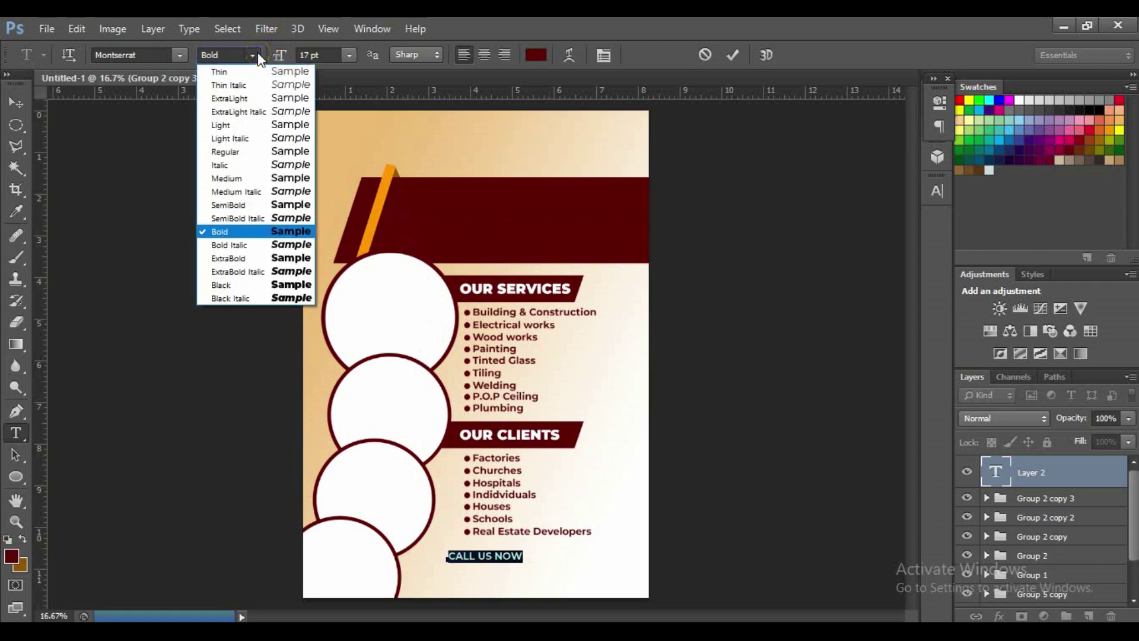
pyautogui.click(229, 245)
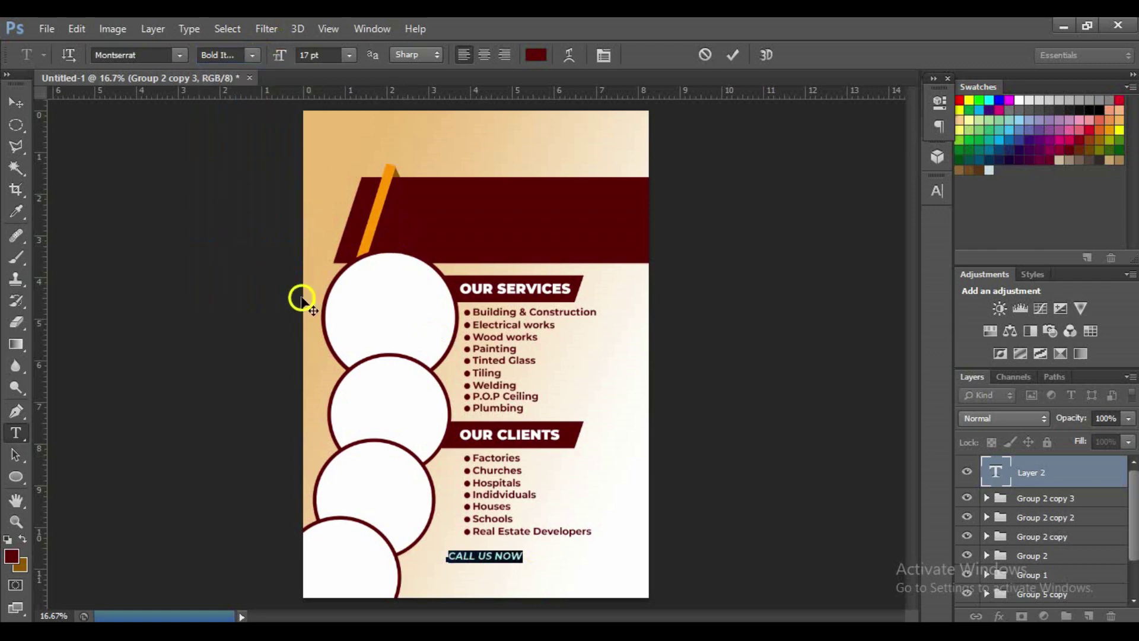
pyautogui.click(735, 55)
# Enlarge the CALL US NOW text and commit the edit
pyautogui.tripleClick(468, 556)
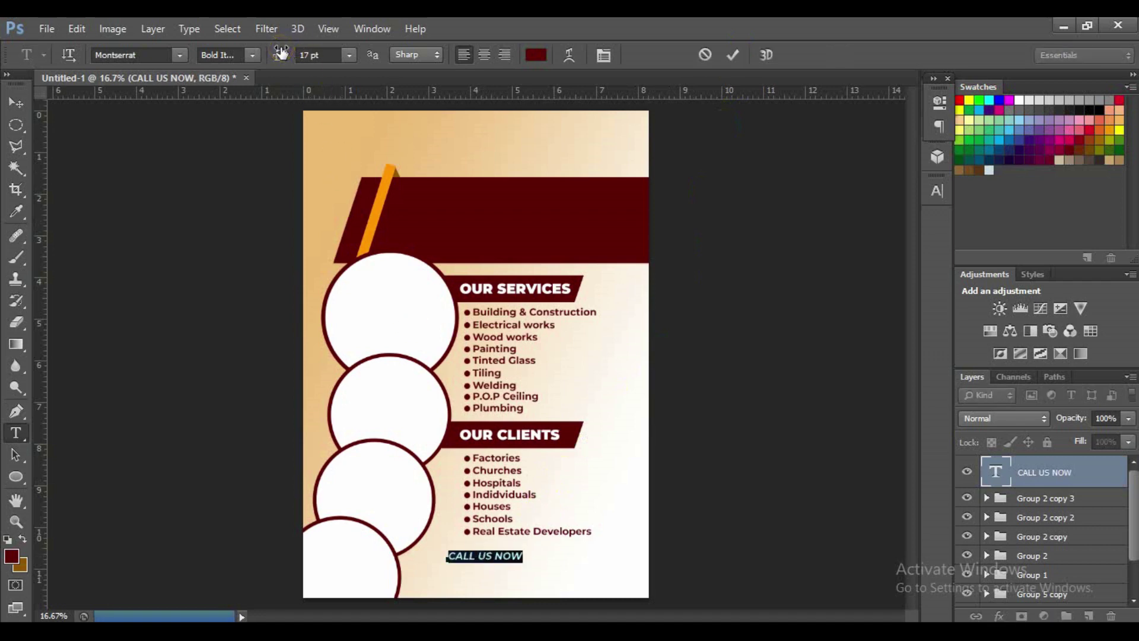
pyautogui.moveTo(278, 54); pyautogui.dragTo(293, 47)
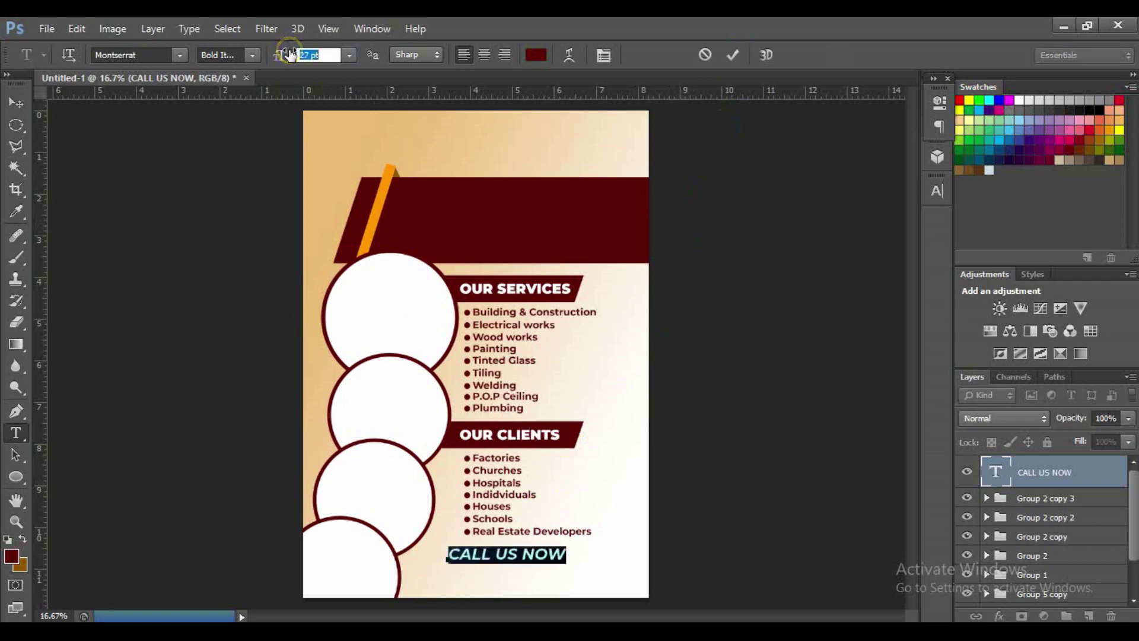
pyautogui.write('30')
pyautogui.click(734, 55)
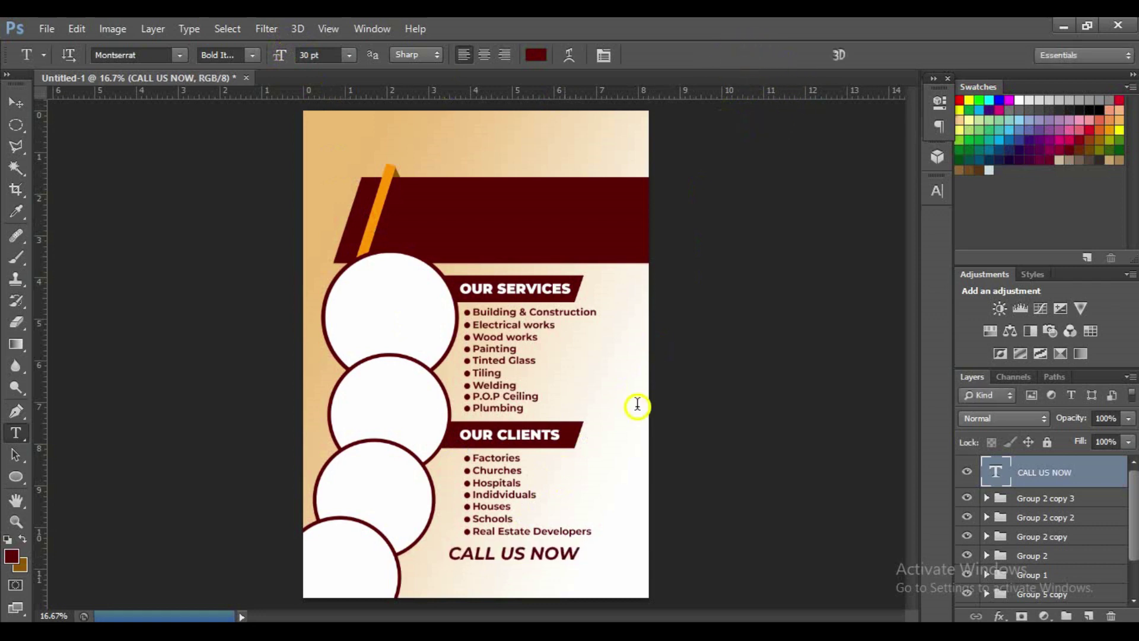
pyautogui.click(430, 573)
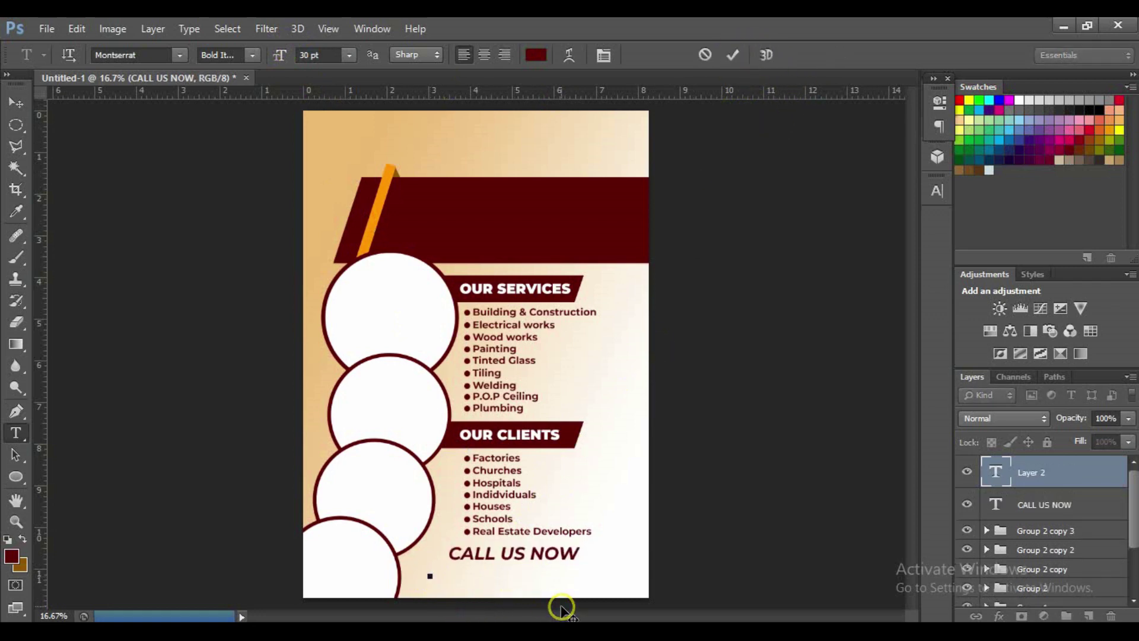
# Type the tagline FOR ALL YOUR ROOFING in plain bold at a smaller size
pyautogui.write('FOR ALL YOUR ROOFING')
pyautogui.hotkey('ctrl', 'a')
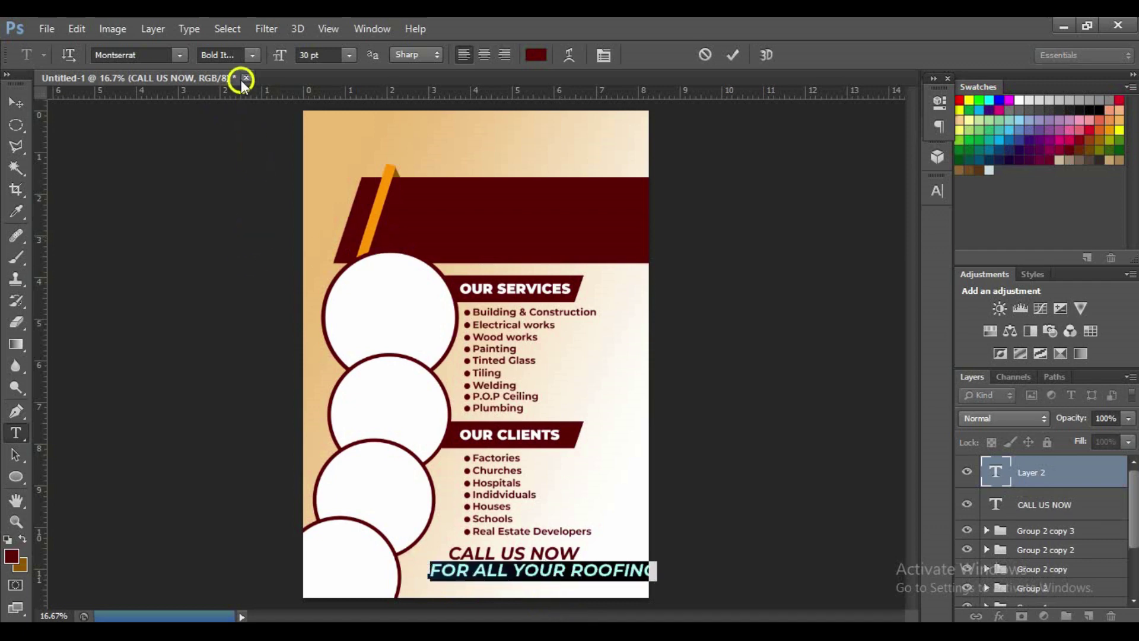
pyautogui.click(252, 55)
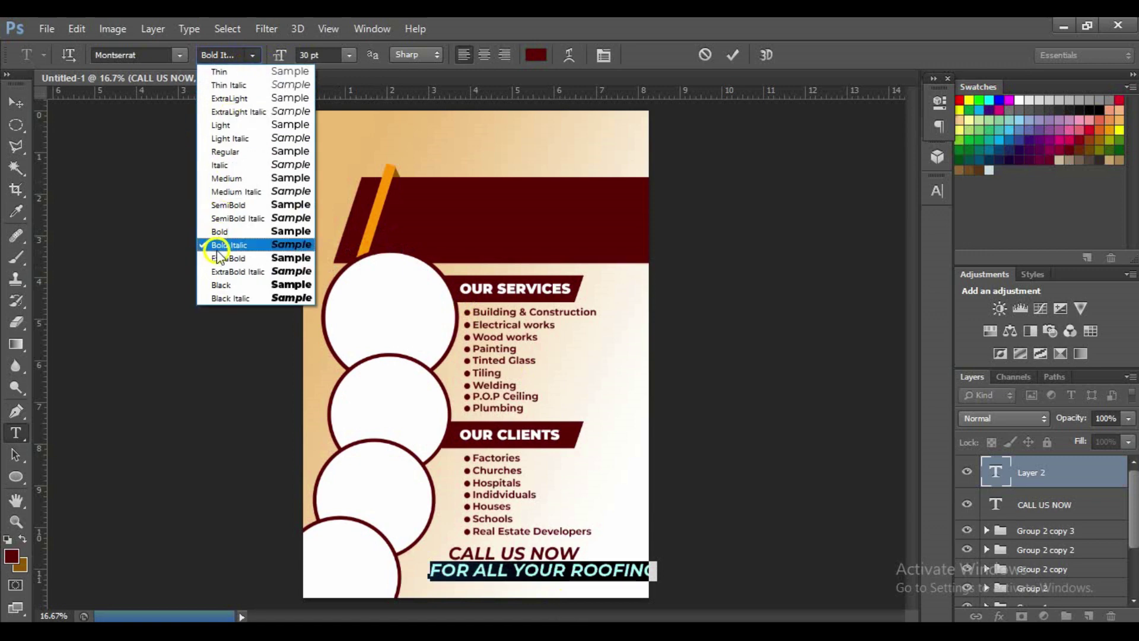
pyautogui.click(224, 233)
pyautogui.moveTo(276, 57); pyautogui.dragTo(271, 61)
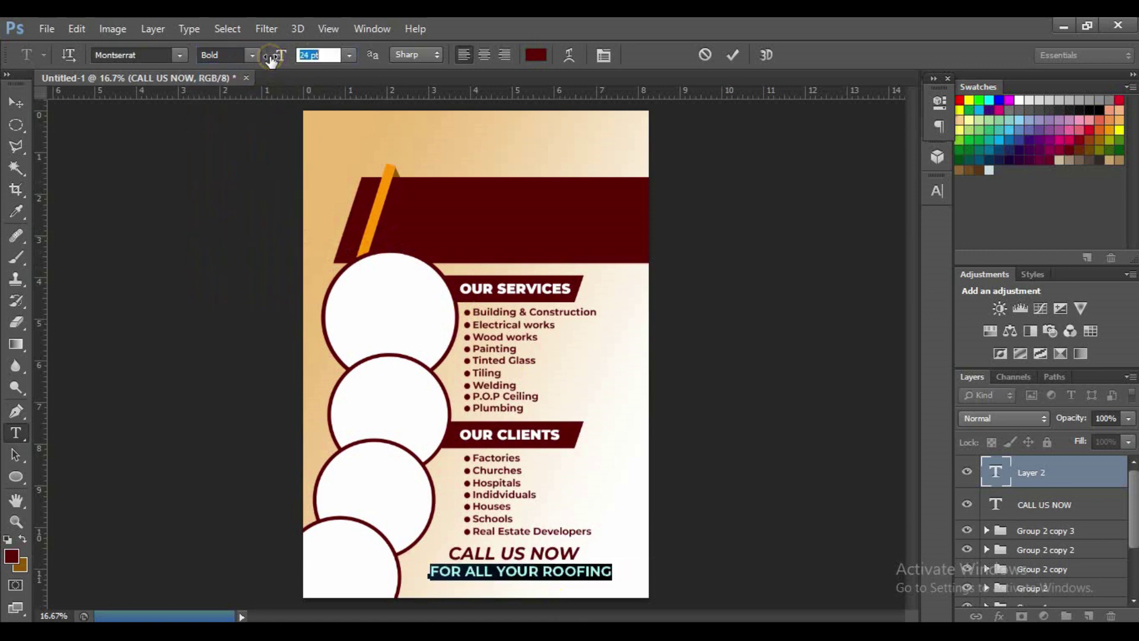
pyautogui.click(612, 568)
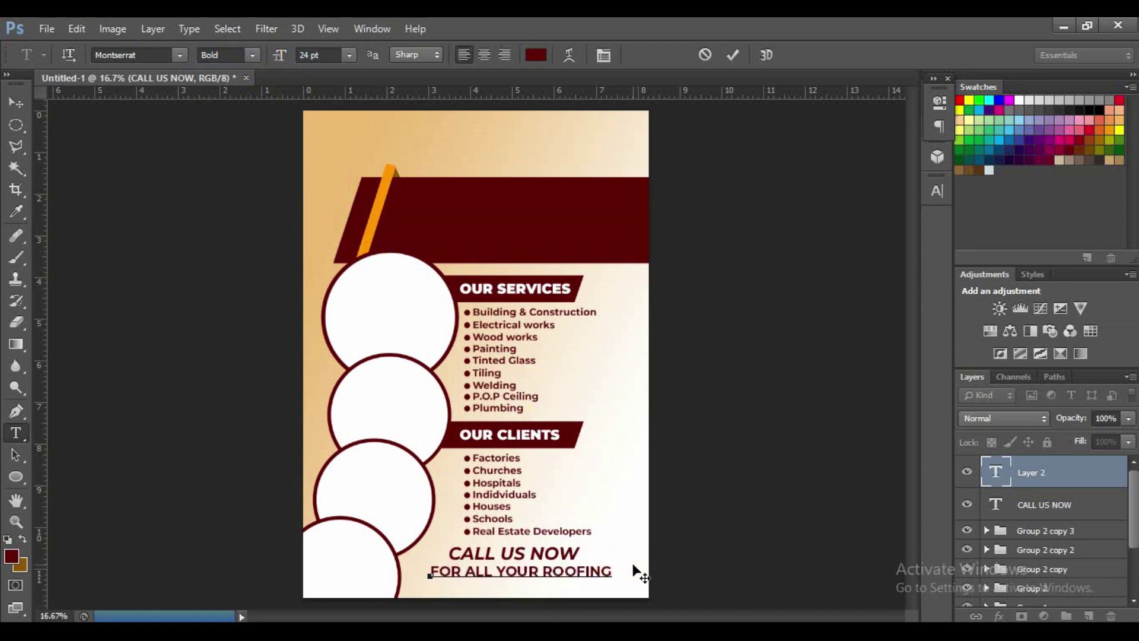
pyautogui.write(' &')
pyautogui.write(' CON')
pyautogui.press('BackSpace')
pyautogui.press('BackSpace')
pyautogui.press('BackSpace')
pyautogui.press('BackSpace')
# Shrink the tagline to 18 pt and extend it to read & CONSTRUCTION
pyautogui.hotkey('ctrl', 'a')
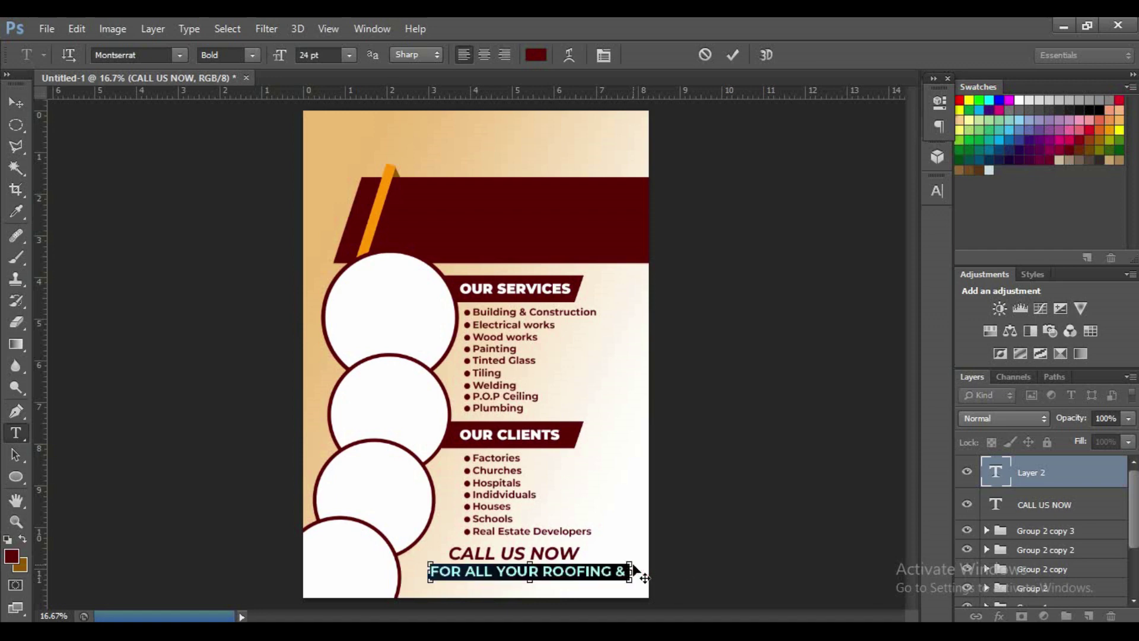
pyautogui.moveTo(279, 55); pyautogui.dragTo(276, 57)
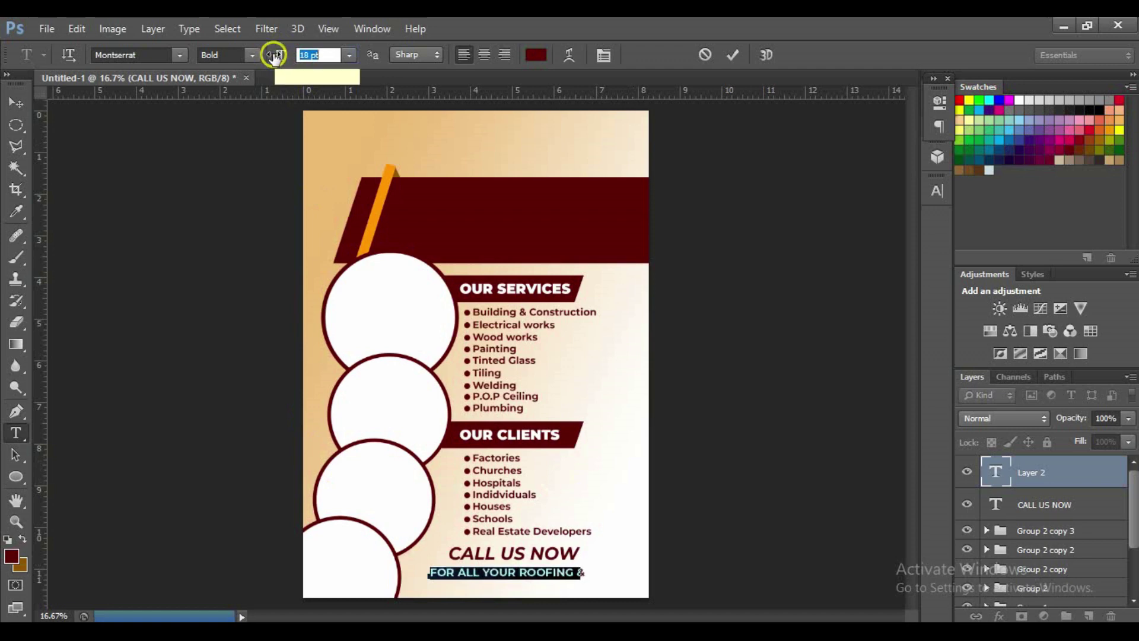
pyautogui.moveTo(276, 57); pyautogui.dragTo(268, 57)
pyautogui.click(578, 574)
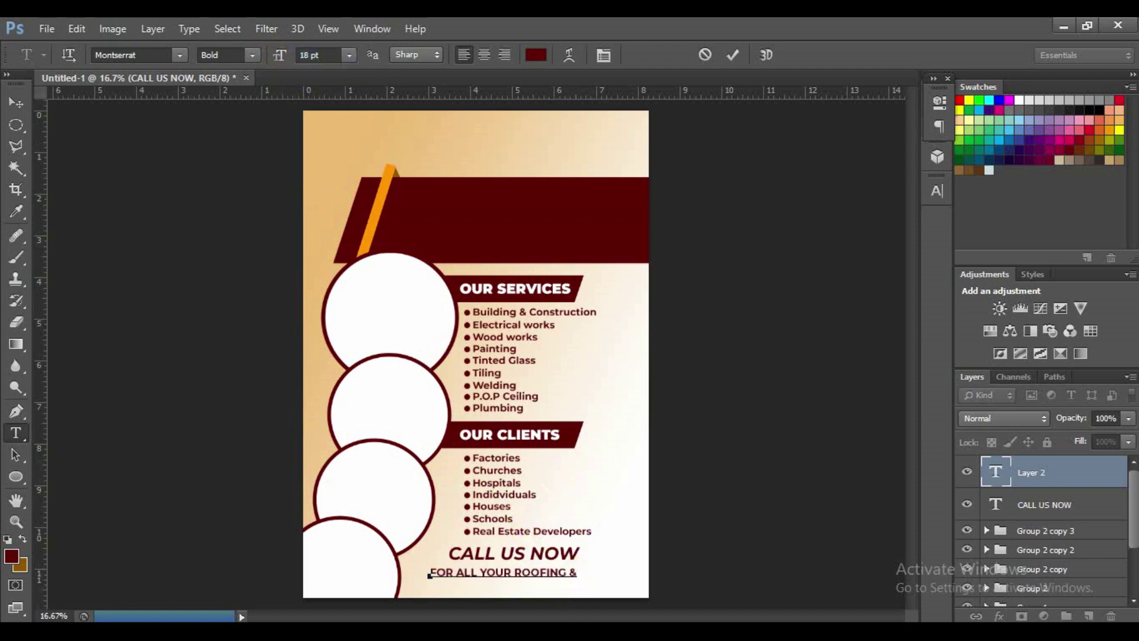
pyautogui.write('CONS')
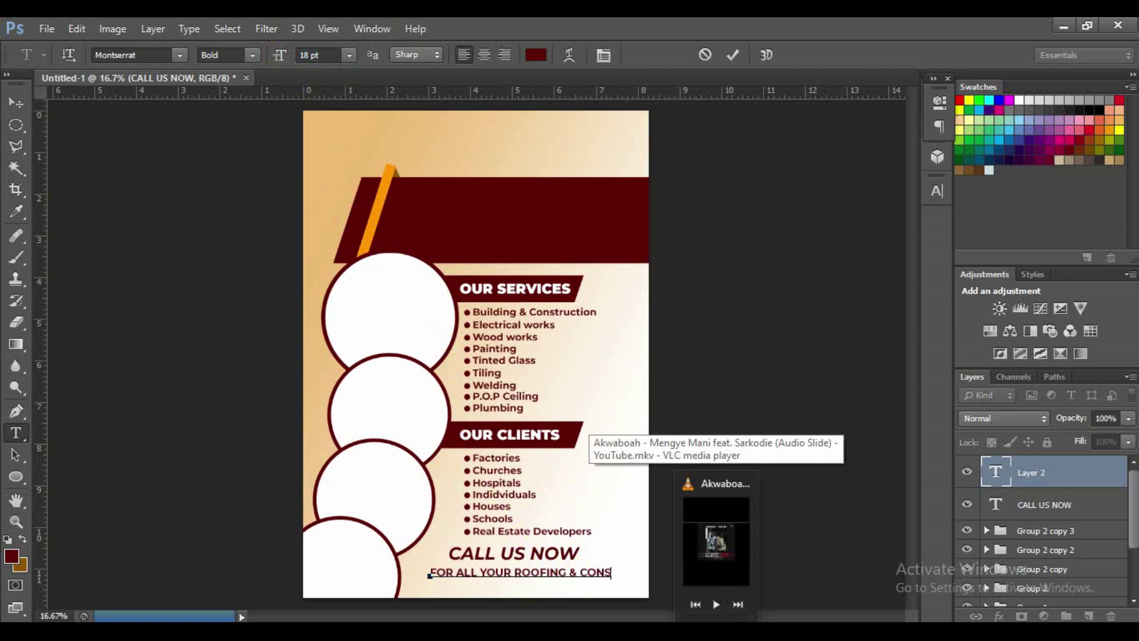
pyautogui.write('TRUCTION')
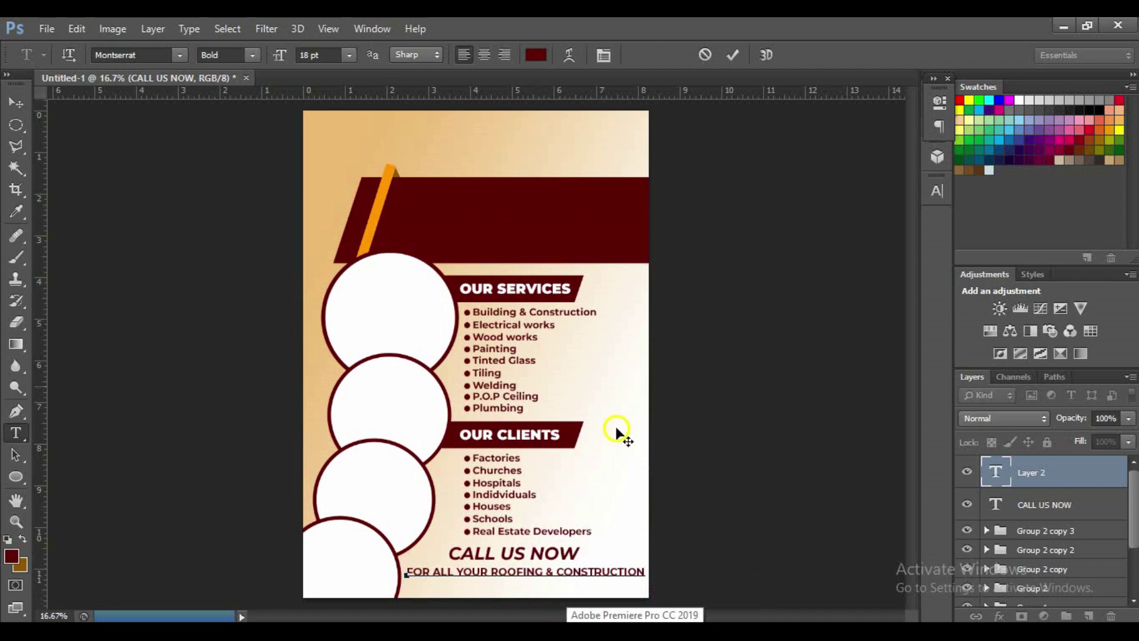
# Colour the whole tagline black and commit it
pyautogui.tripleClick(618, 568)
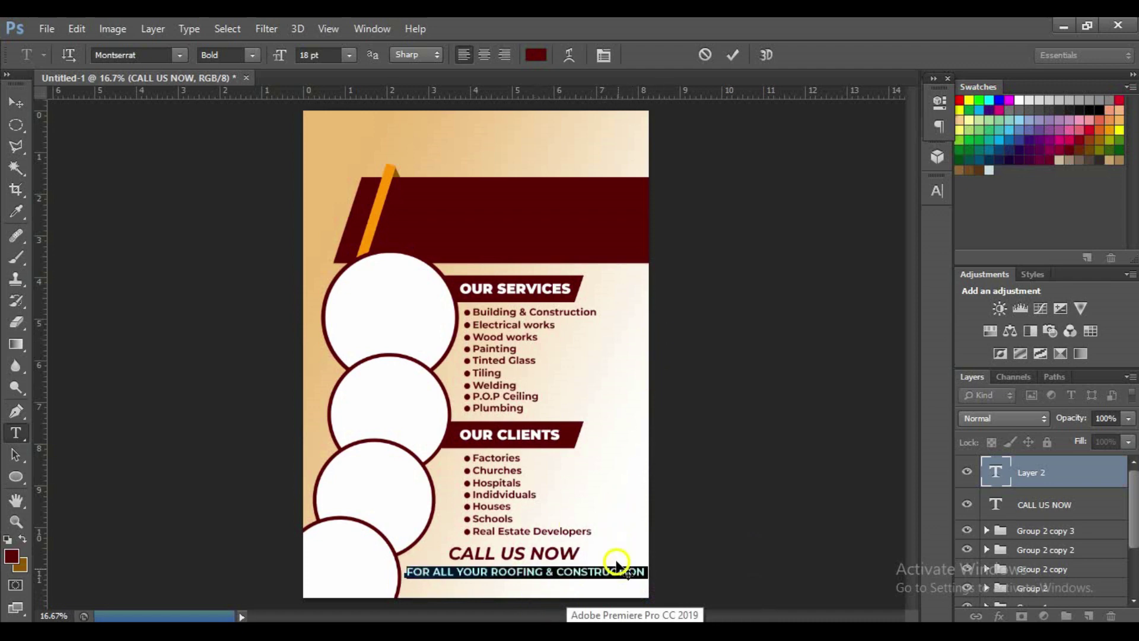
pyautogui.click(535, 55)
pyautogui.moveTo(776, 419); pyautogui.dragTo(811, 417)
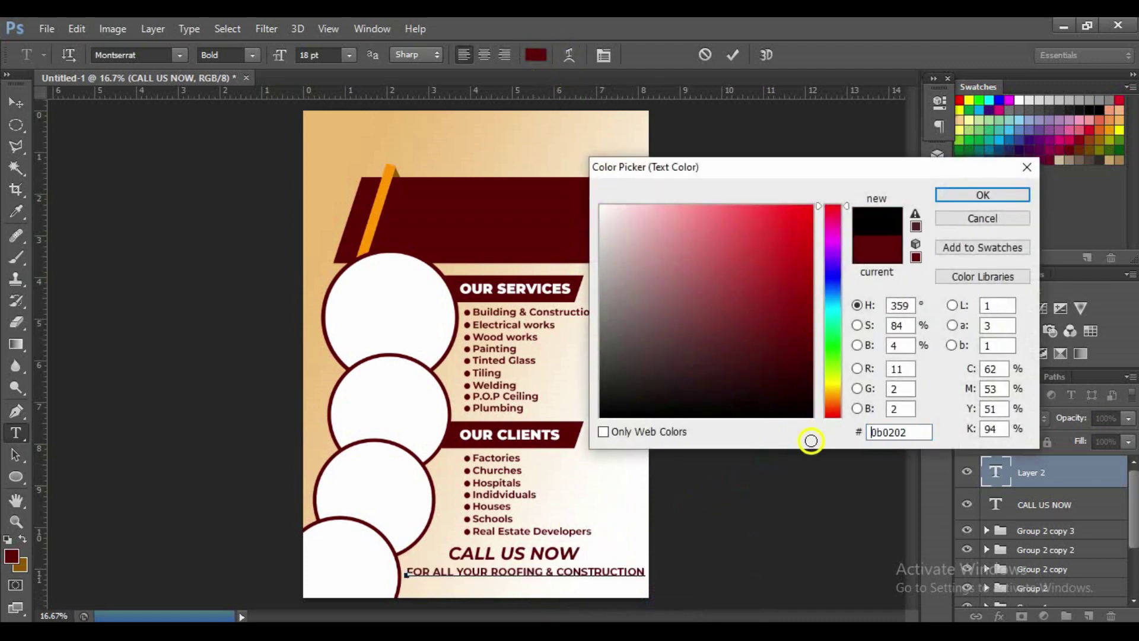
pyautogui.click(957, 197)
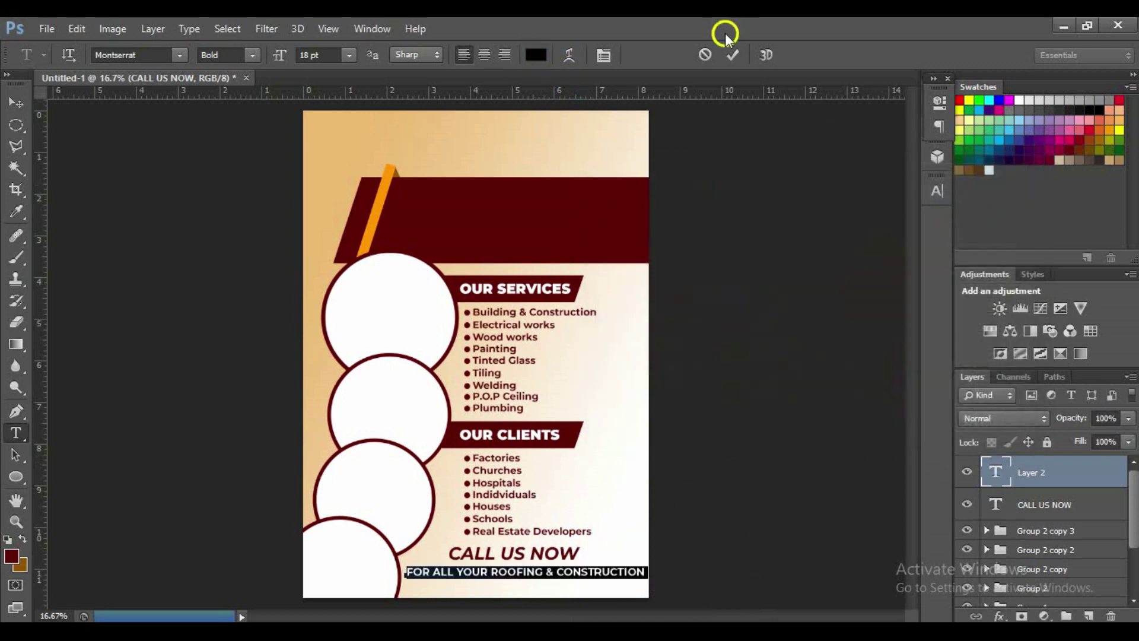
pyautogui.click(733, 54)
pyautogui.keyDown('shift'); pyautogui.click(1011, 504); pyautogui.keyUp('shift')
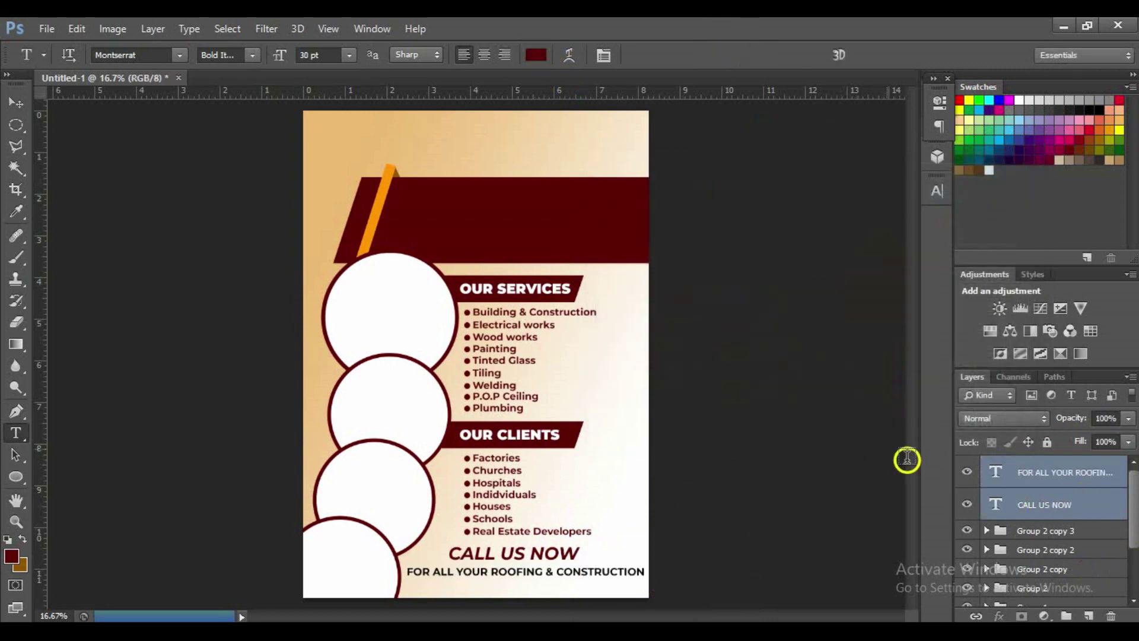
# Centre CALL US NOW over the tagline and nudge the tagline up slightly
pyautogui.press('v')
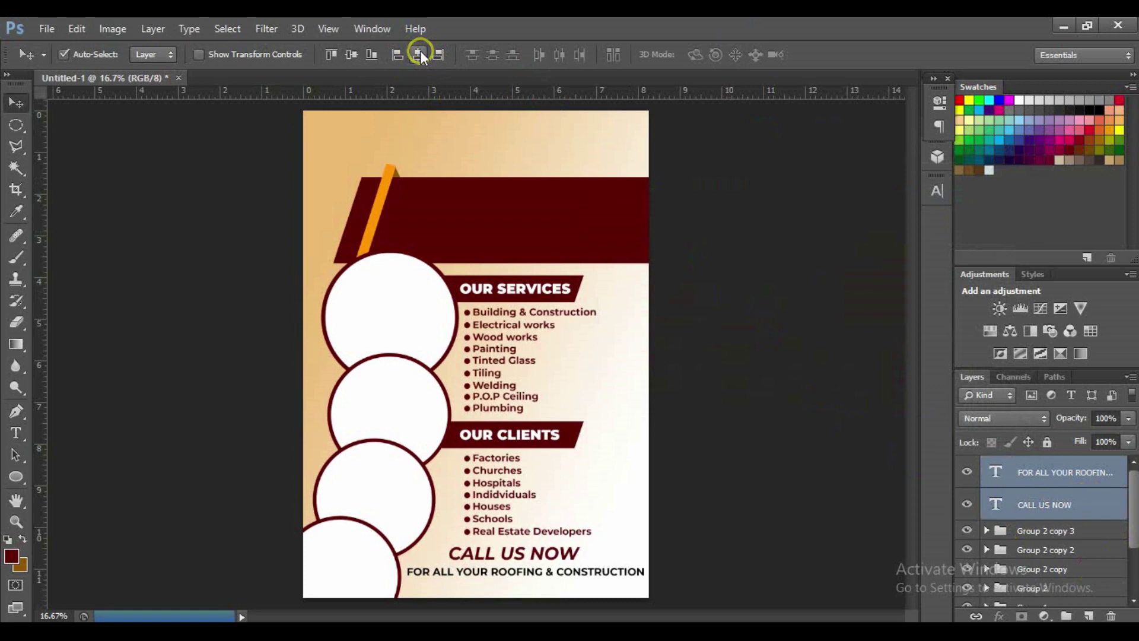
pyautogui.click(419, 56)
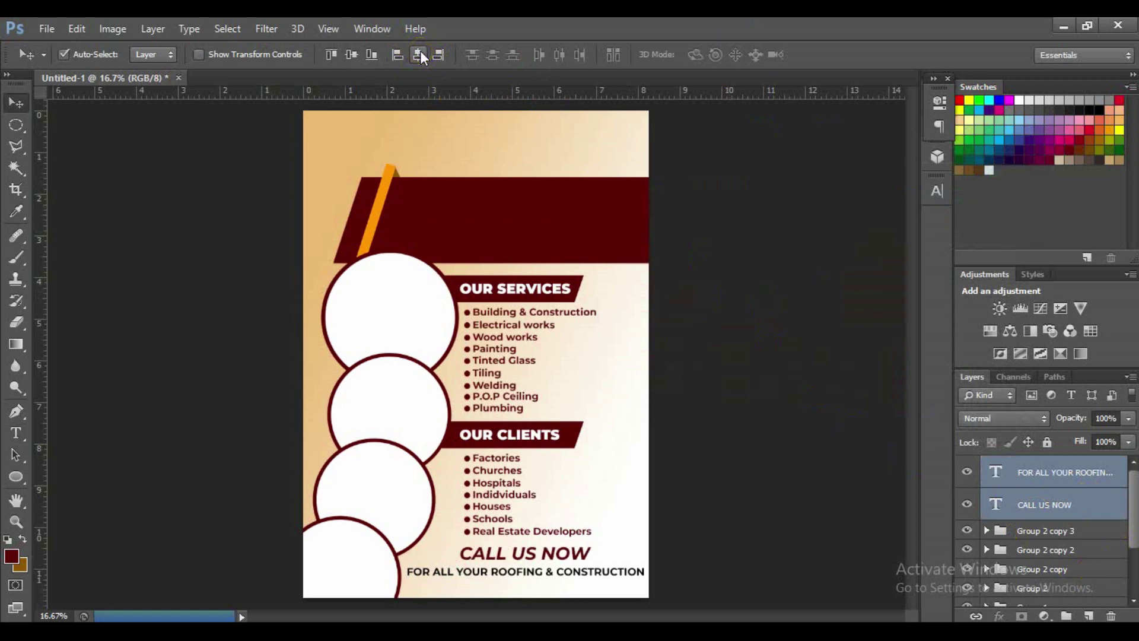
pyautogui.click(1053, 468)
pyautogui.hotkey('shift', 'Up')
pyautogui.hotkey('shift', 'Up')
pyautogui.hotkey('shift', 'Up')
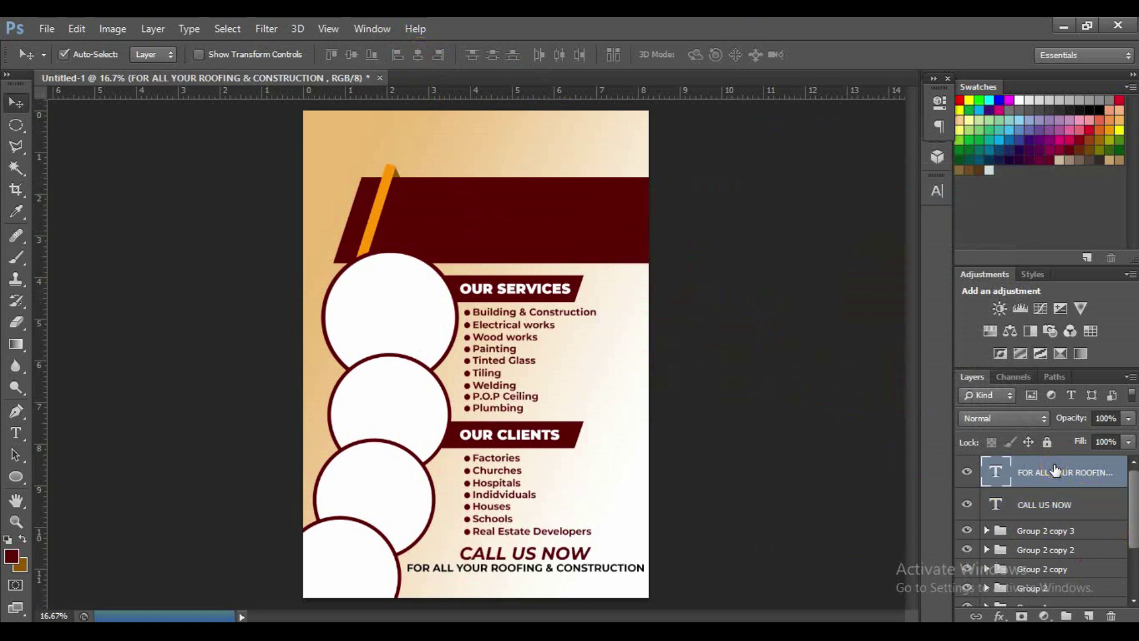
pyautogui.press('u')
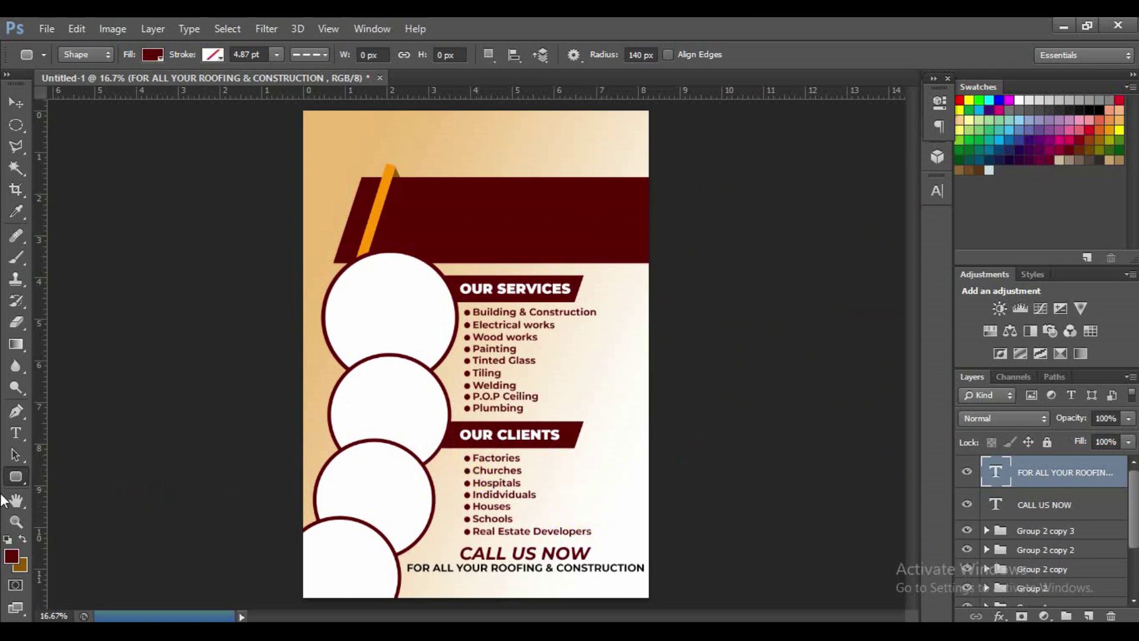
# Draw a wide dark-red rounded rectangle across the flyer's bottom edge and shift it into place
pyautogui.rightClick(16, 476)
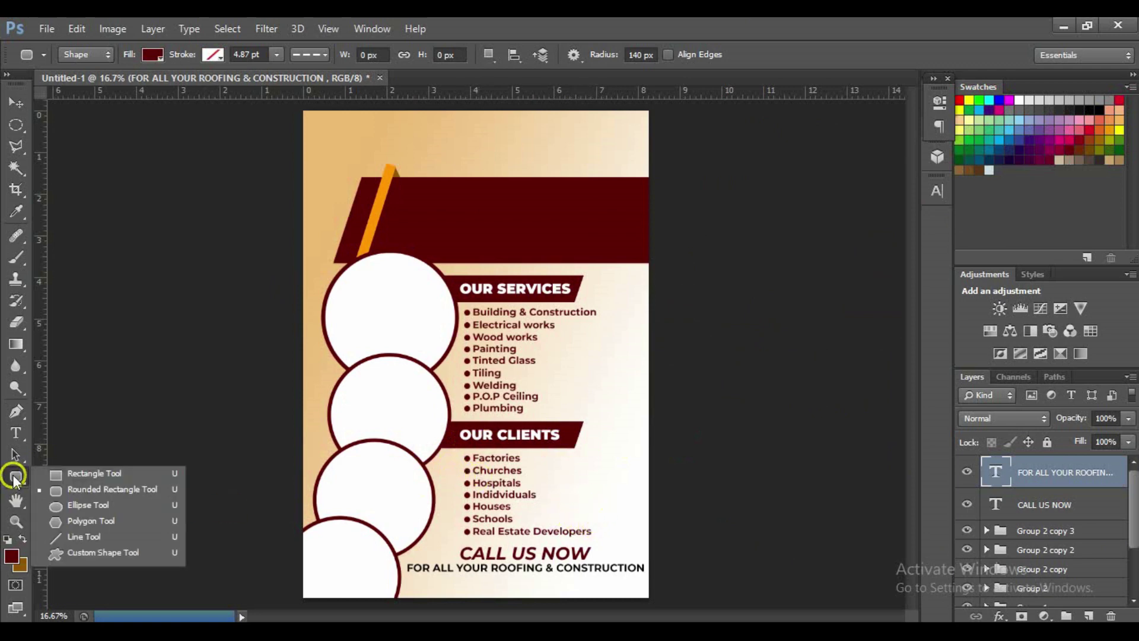
pyautogui.click(116, 489)
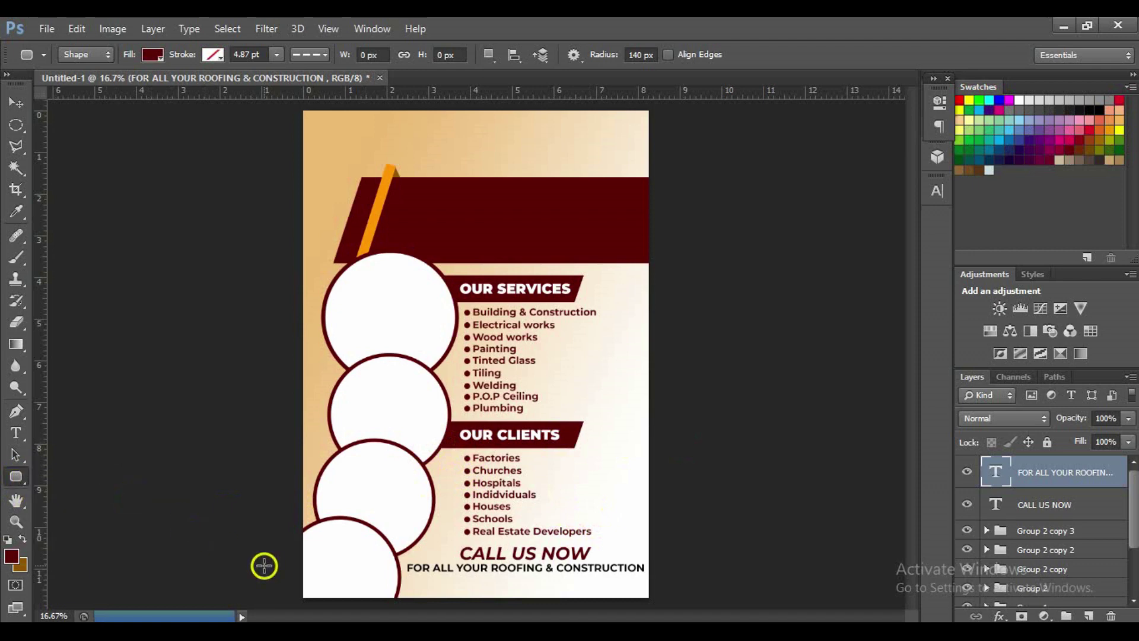
pyautogui.moveTo(421, 579); pyautogui.dragTo(598, 615)
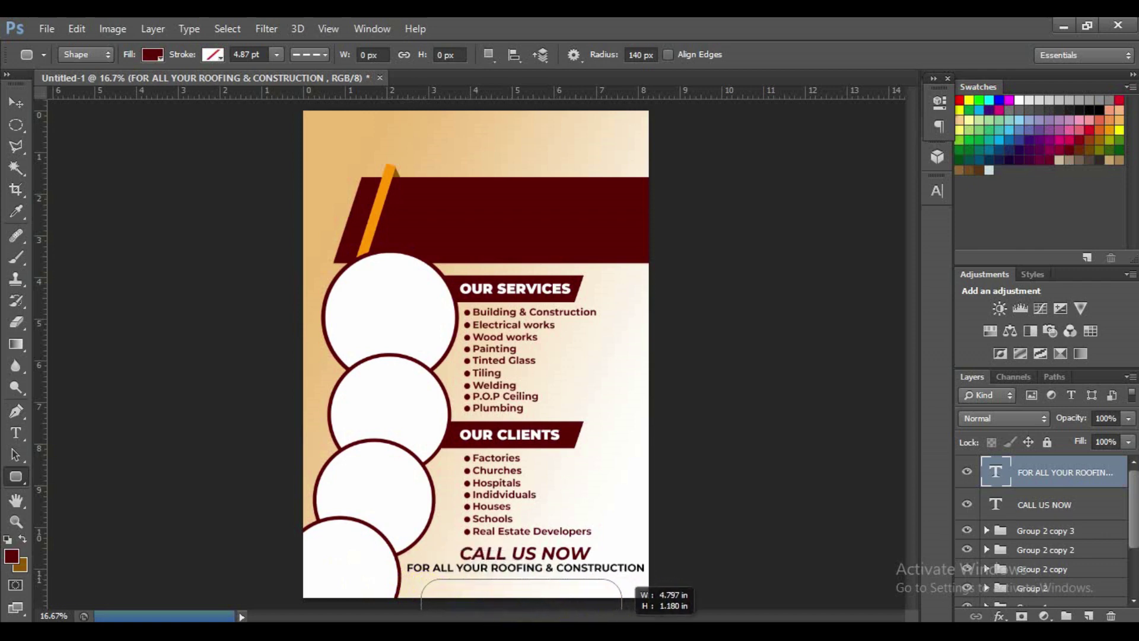
pyautogui.moveTo(599, 615)
pyautogui.mouseDown()
pyautogui.moveTo(645, 634)
pyautogui.moveTo(644, 607)
pyautogui.mouseUp()
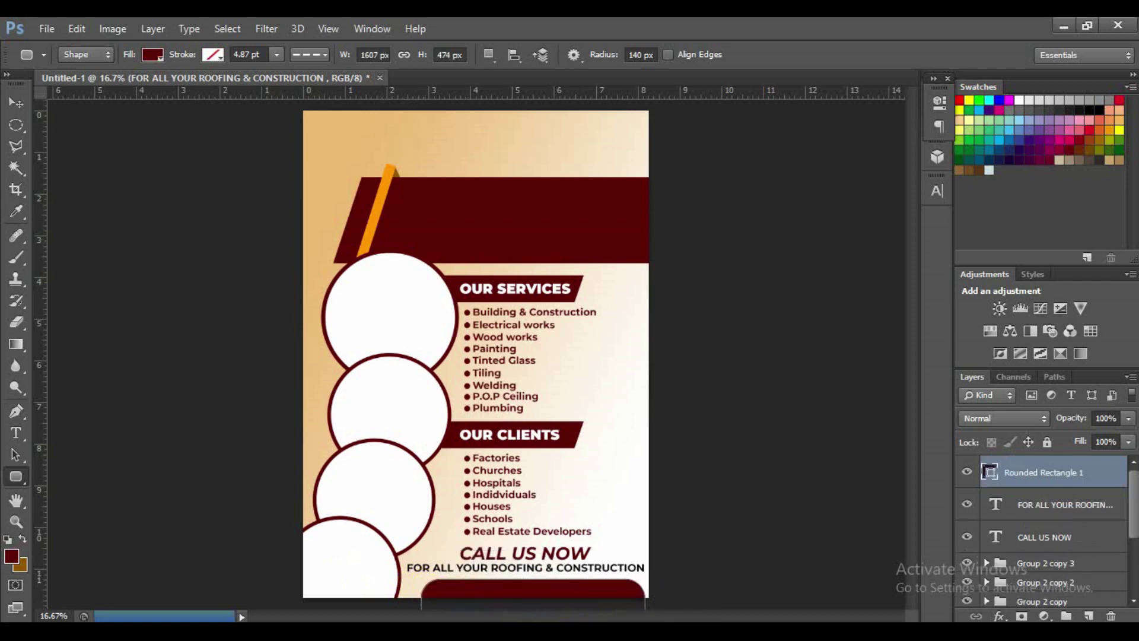
pyautogui.press('v')
pyautogui.moveTo(522, 579); pyautogui.dragTo(509, 597)
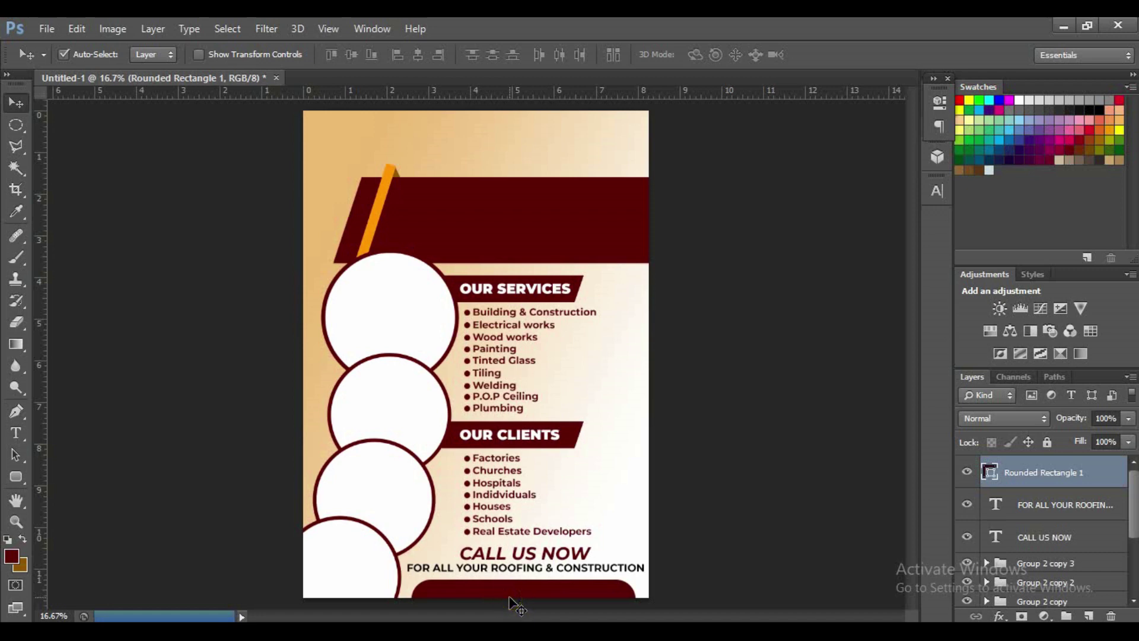
pyautogui.press('t')
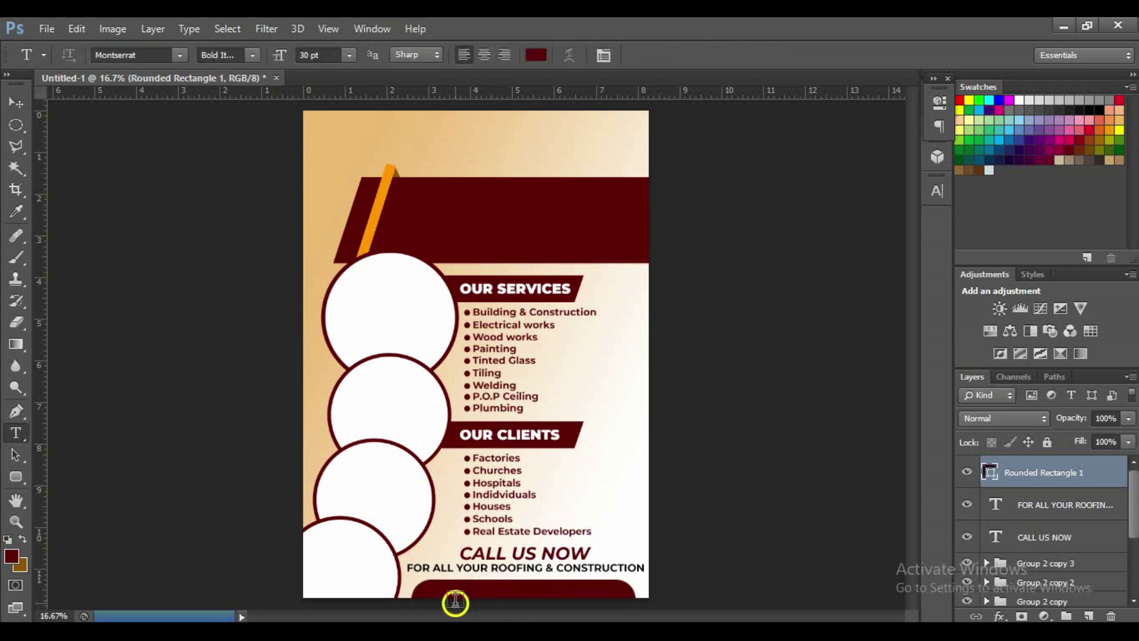
# Start a text line on the dark-red bar with a near-white text colour
pyautogui.click(428, 595)
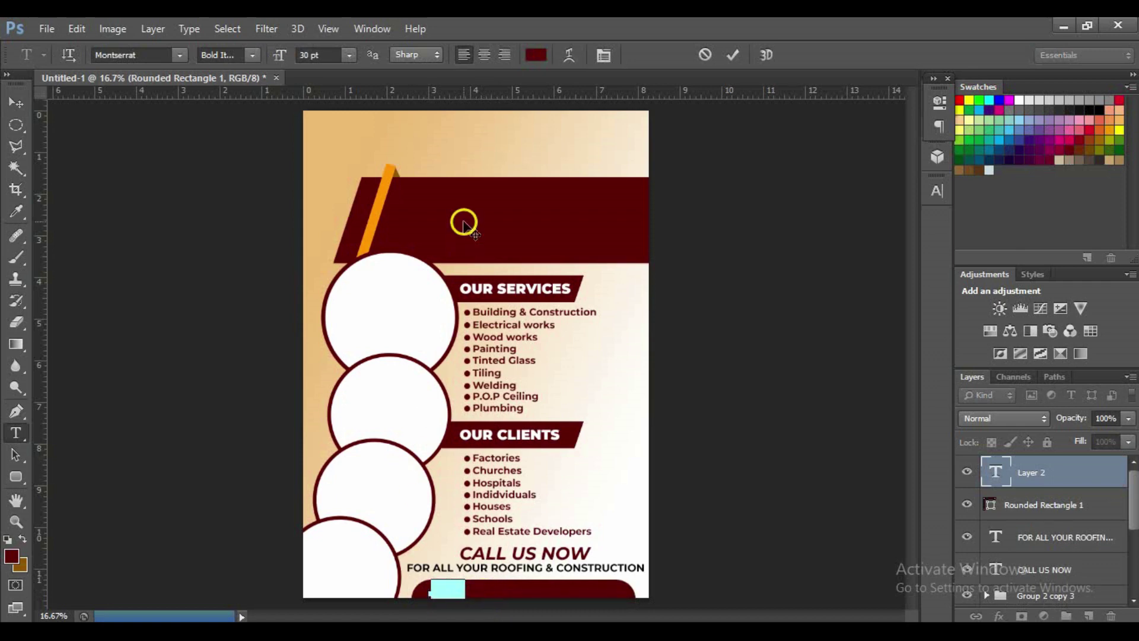
pyautogui.click(536, 54)
pyautogui.click(594, 206)
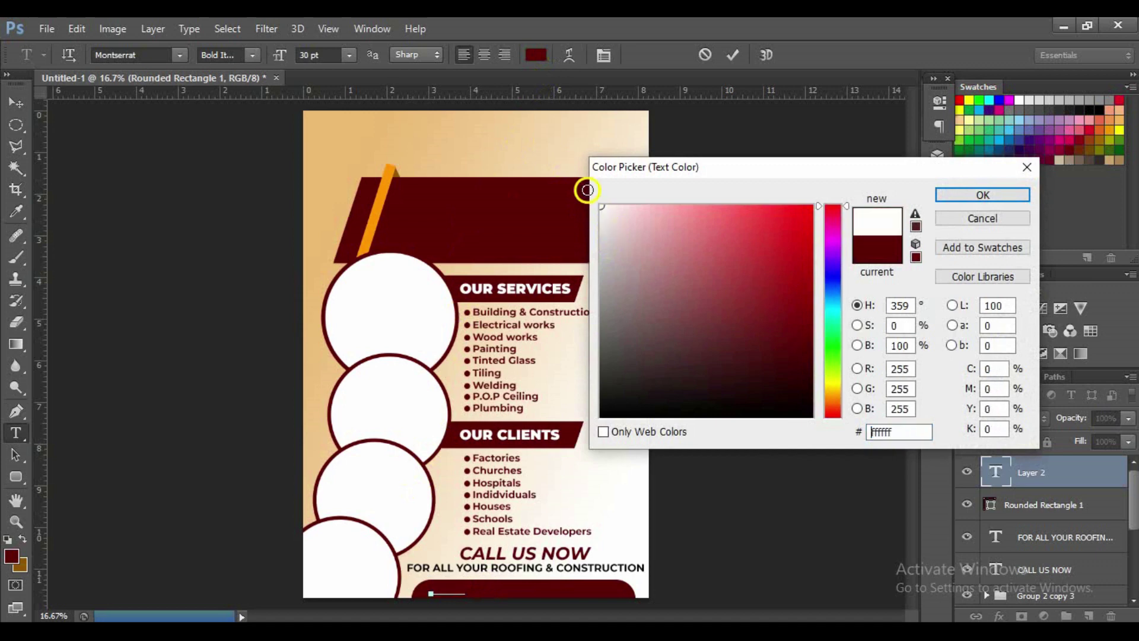
pyautogui.click(955, 195)
pyautogui.click(466, 588)
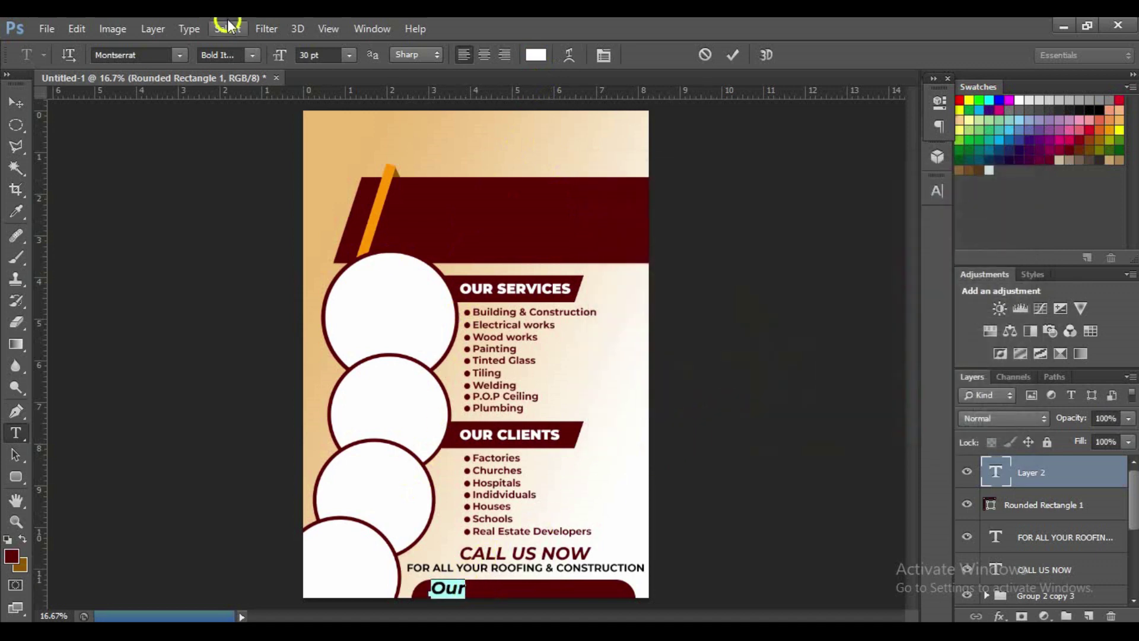
# Type 'Our Customers are our priority' in bold, enlarge it to 20 pt and commit
pyautogui.click(246, 55)
pyautogui.click(231, 231)
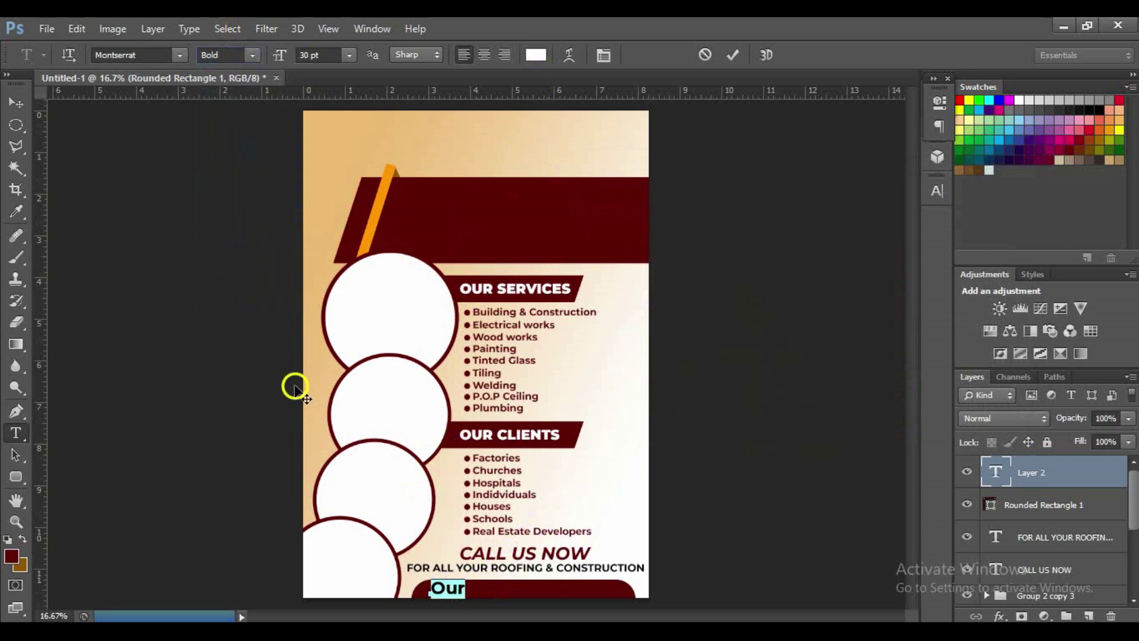
pyautogui.click(348, 55)
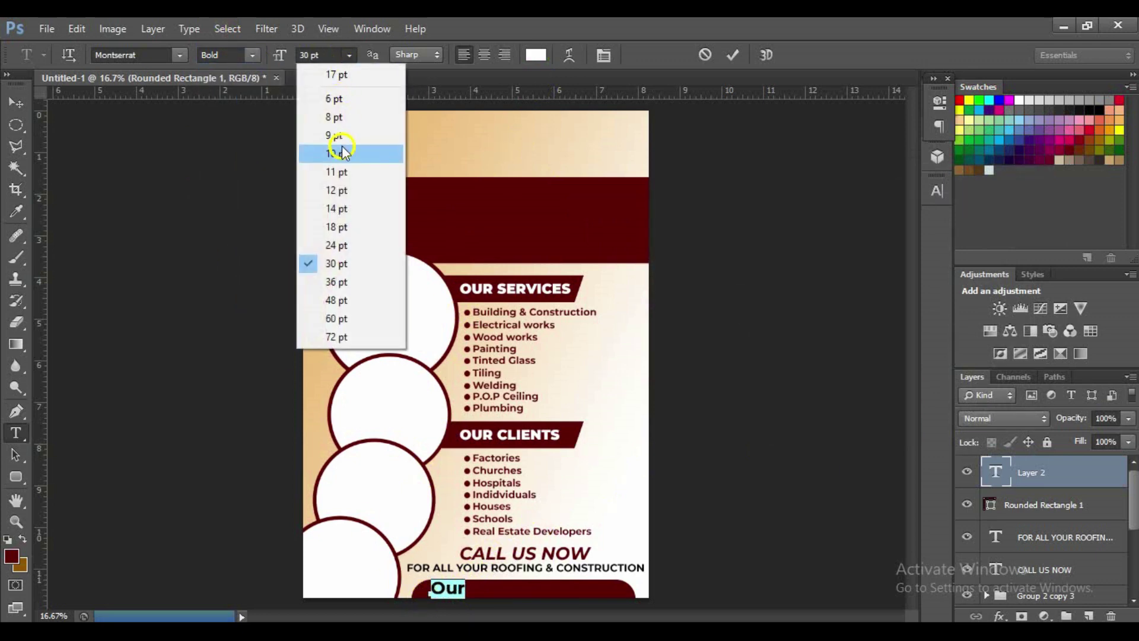
pyautogui.click(336, 208)
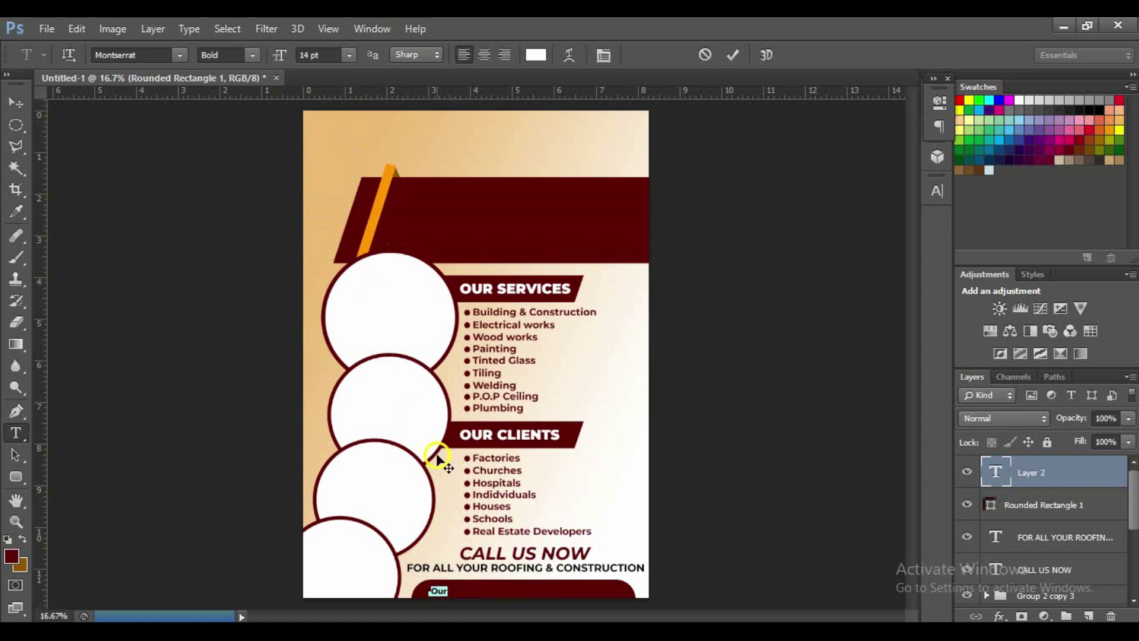
pyautogui.click(448, 590)
pyautogui.write('Customers are our priority')
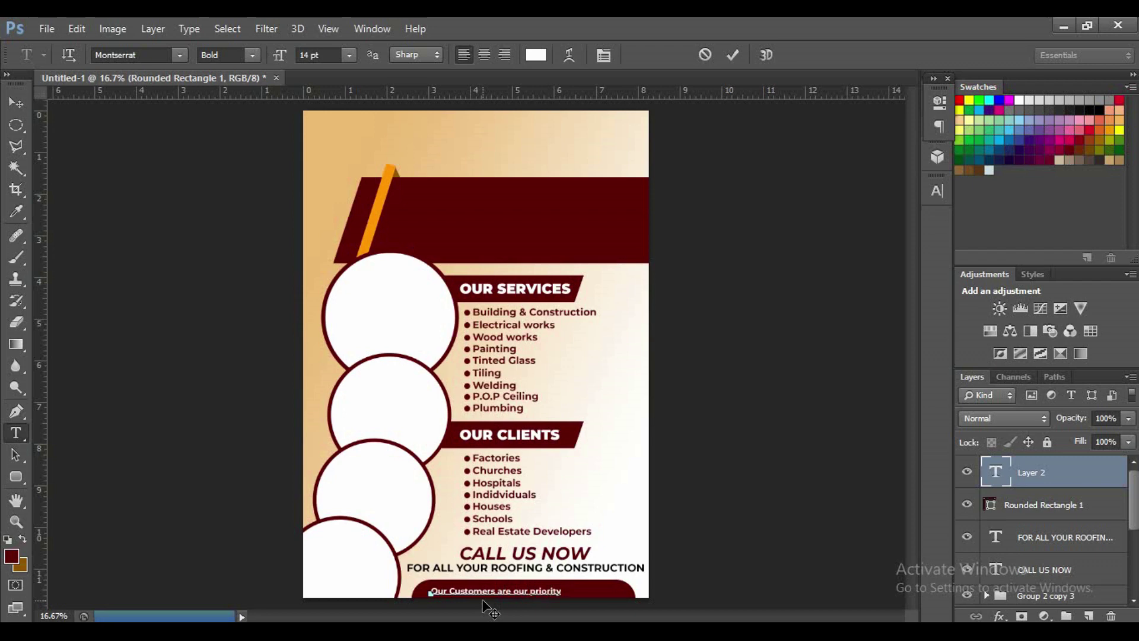
pyautogui.tripleClick(481, 596)
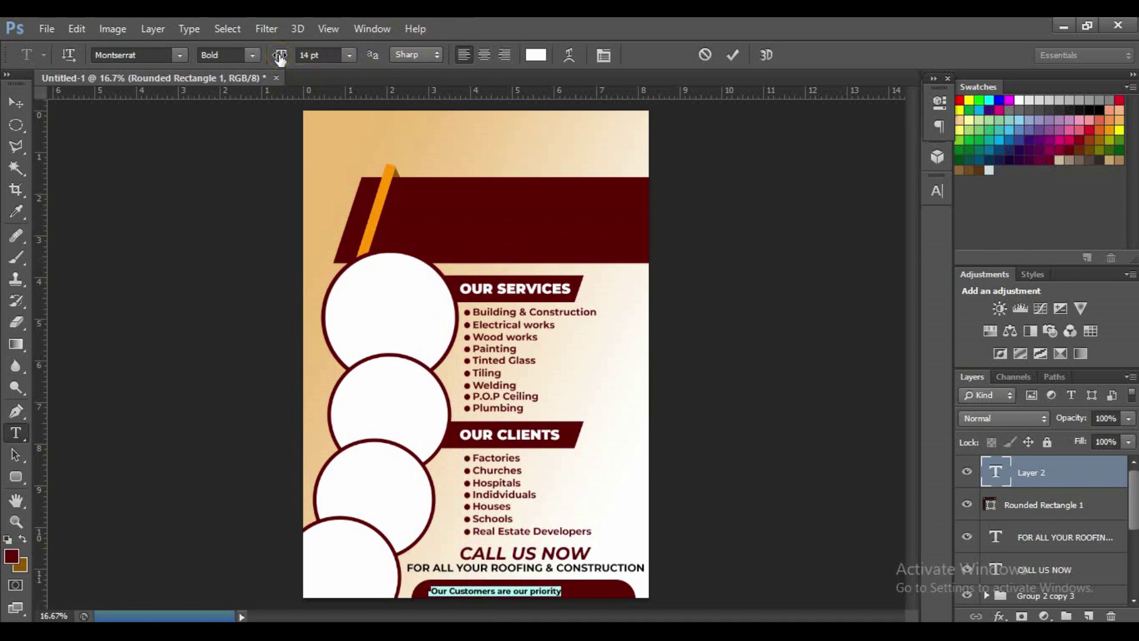
pyautogui.moveTo(279, 58); pyautogui.dragTo(284, 56)
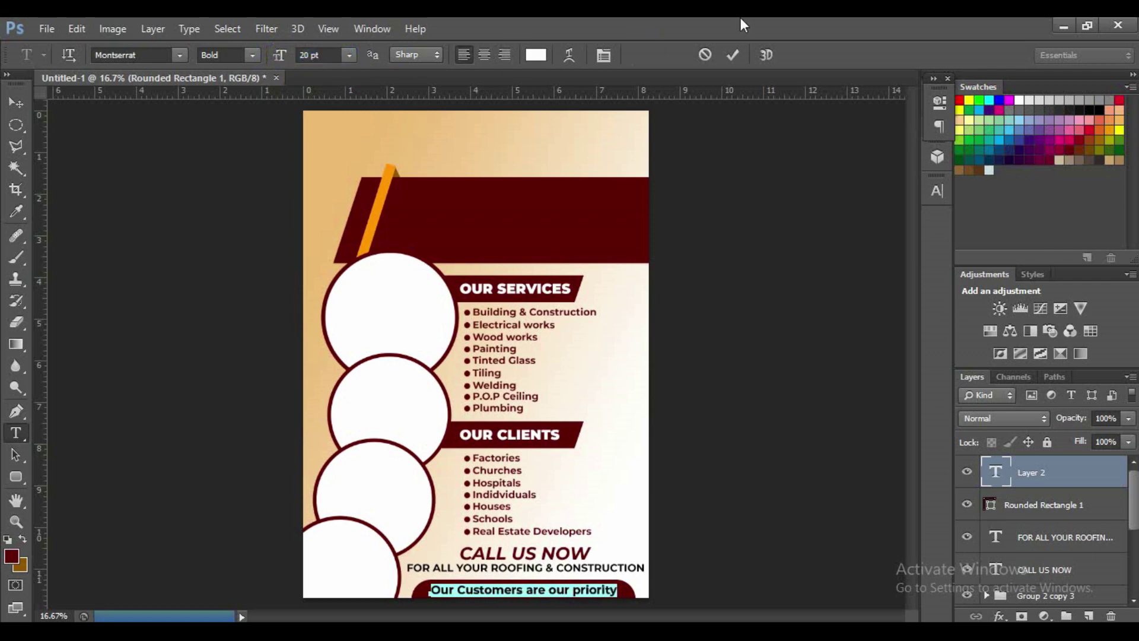
pyautogui.click(732, 55)
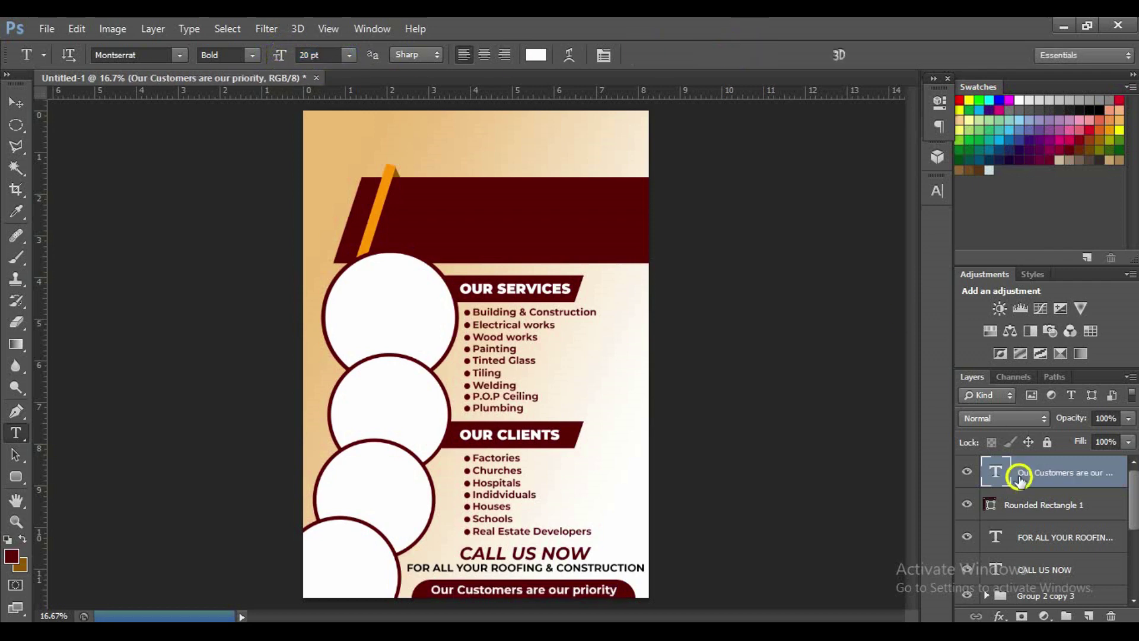
# Centre the slogan horizontally and vertically on Rounded Rectangle 1
pyautogui.keyDown('shift'); pyautogui.click(1084, 509); pyautogui.keyUp('shift')
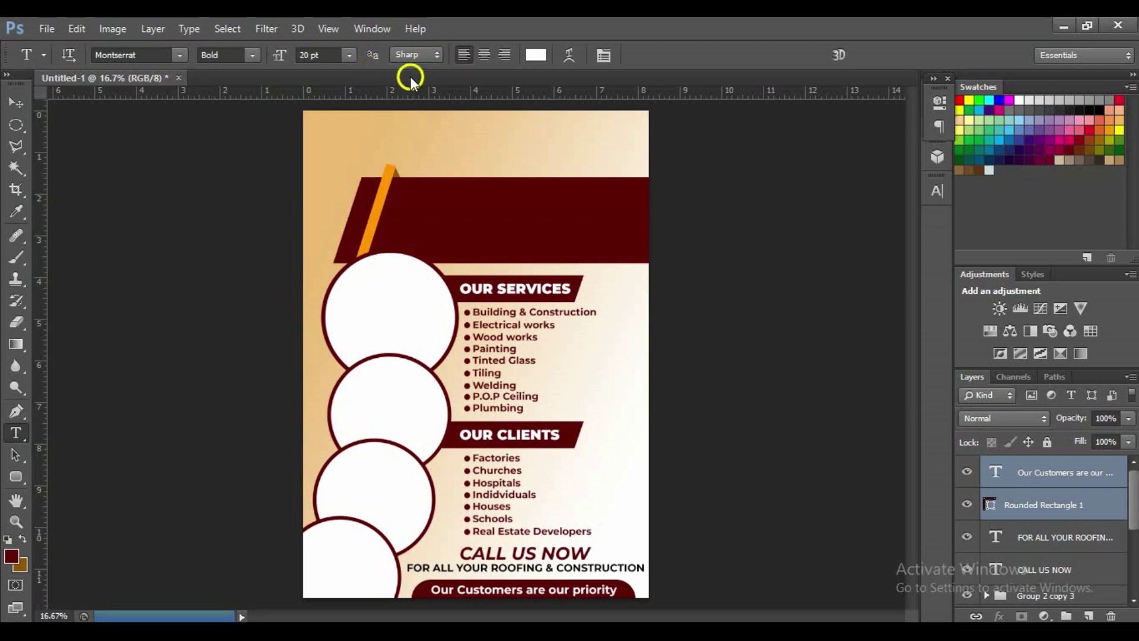
pyautogui.click(16, 102)
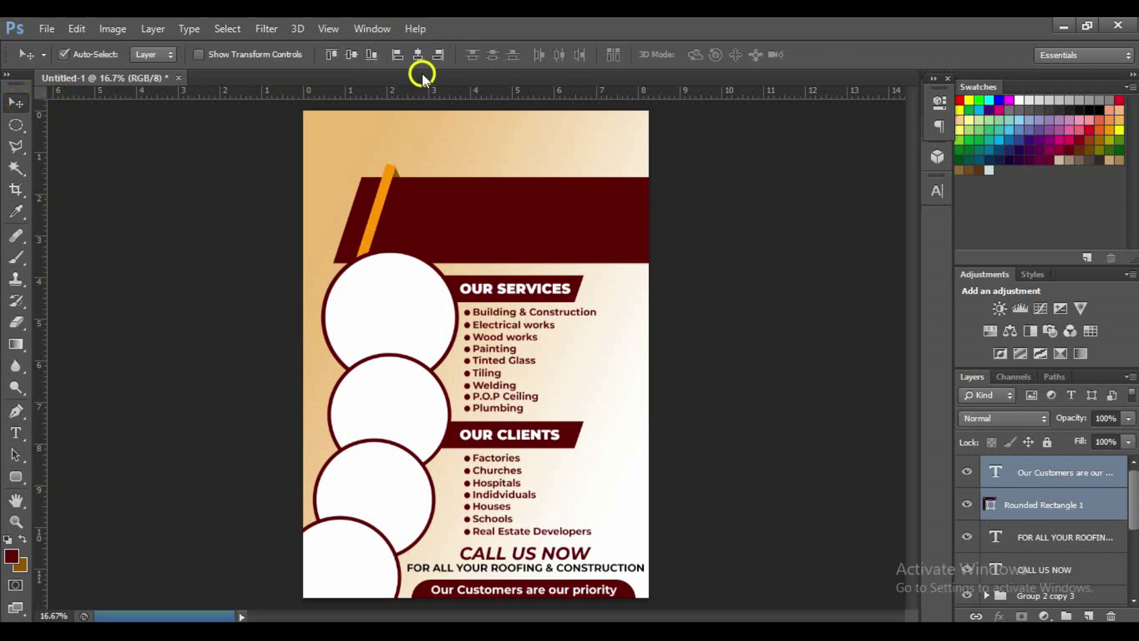
pyautogui.click(418, 55)
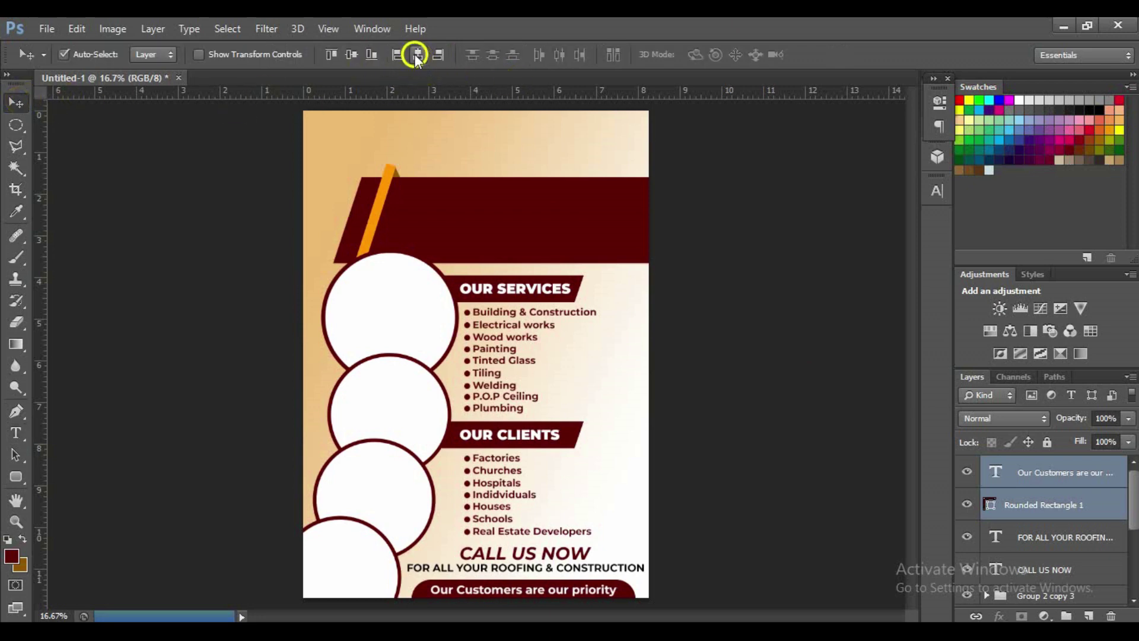
pyautogui.click(352, 54)
pyautogui.click(351, 55)
pyautogui.click(418, 55)
# Target the top circle's Ellipse 1 copy layer
pyautogui.click(396, 293)
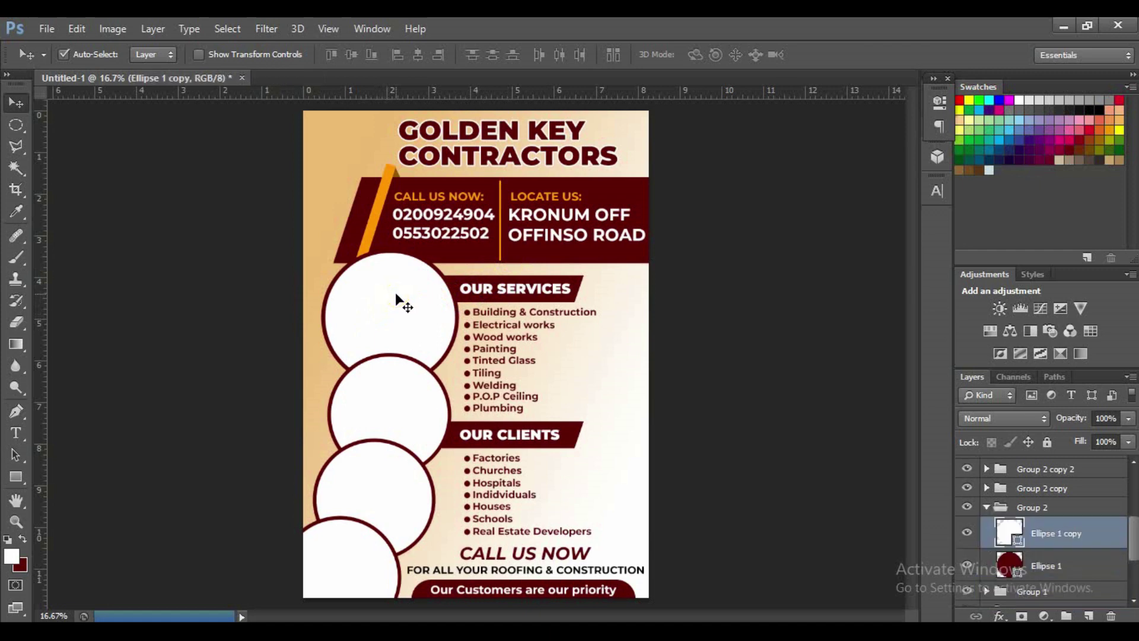
pyautogui.click(114, 29)
pyautogui.click(48, 29)
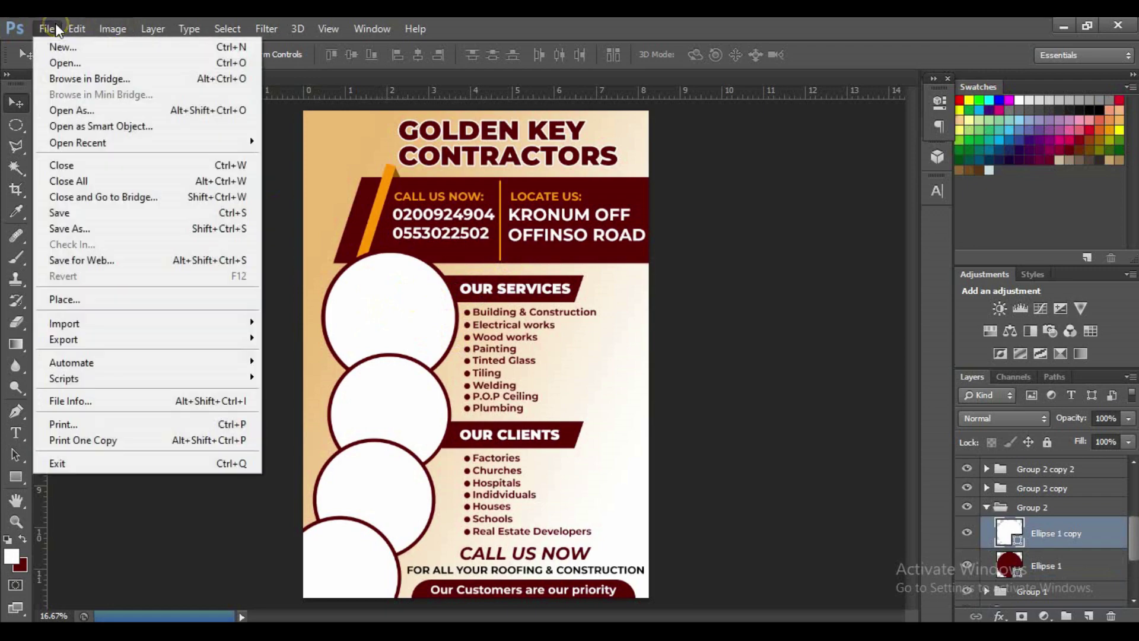
# Open house_sale_in_ghana_2b.jpg, unlock it as Layer 0, and drag it over the flyer's top circle
pyautogui.click(59, 62)
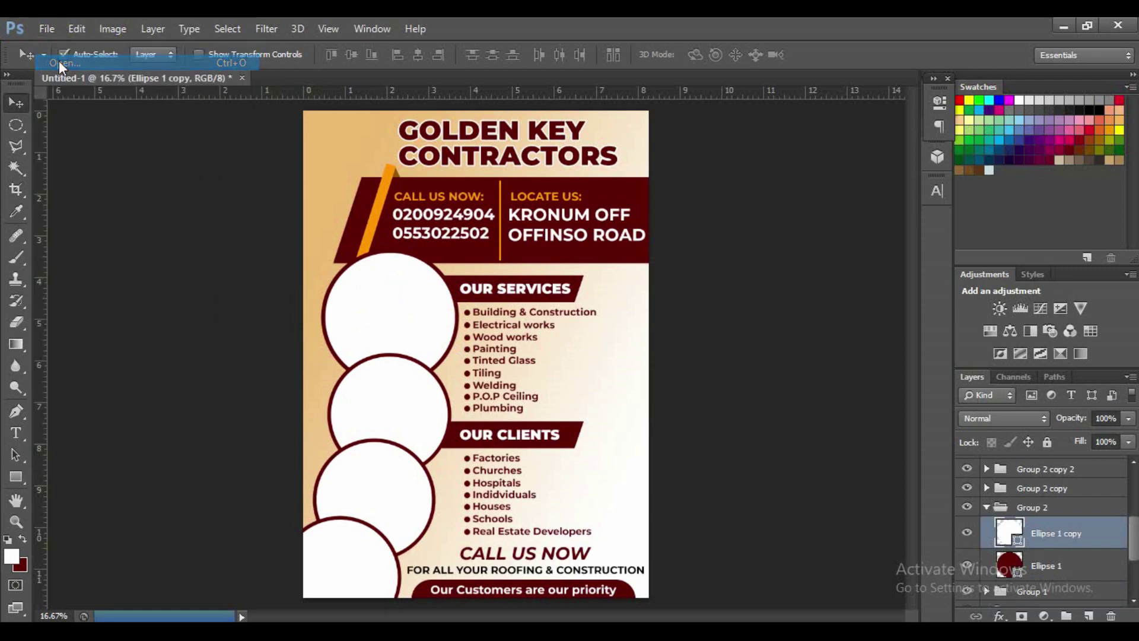
pyautogui.click(387, 172)
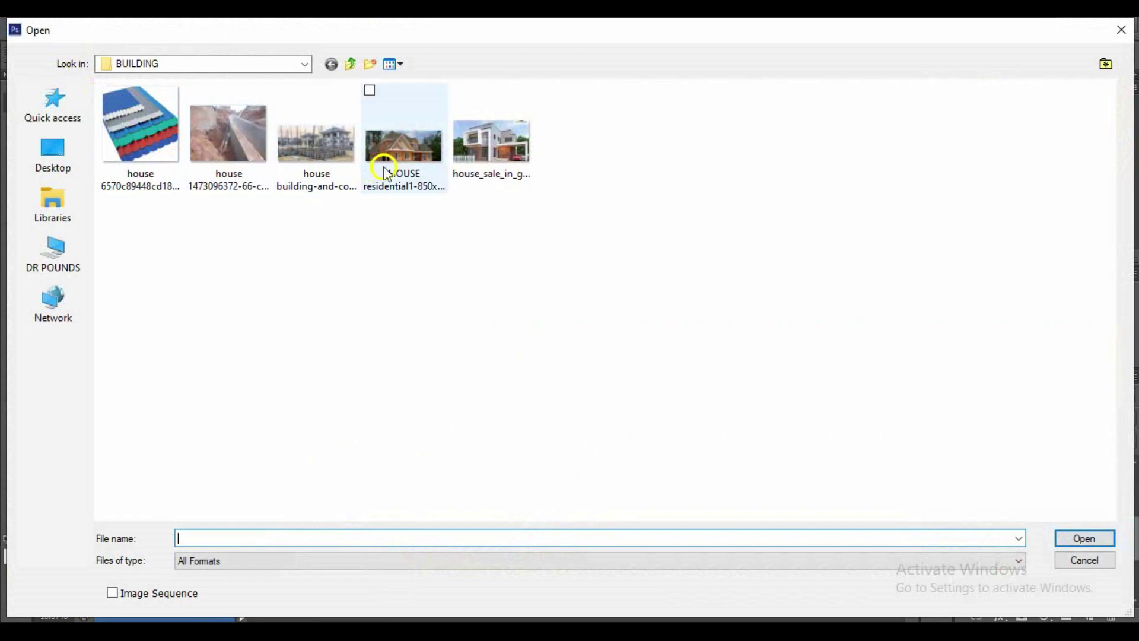
pyautogui.click(474, 159)
pyautogui.click(1084, 538)
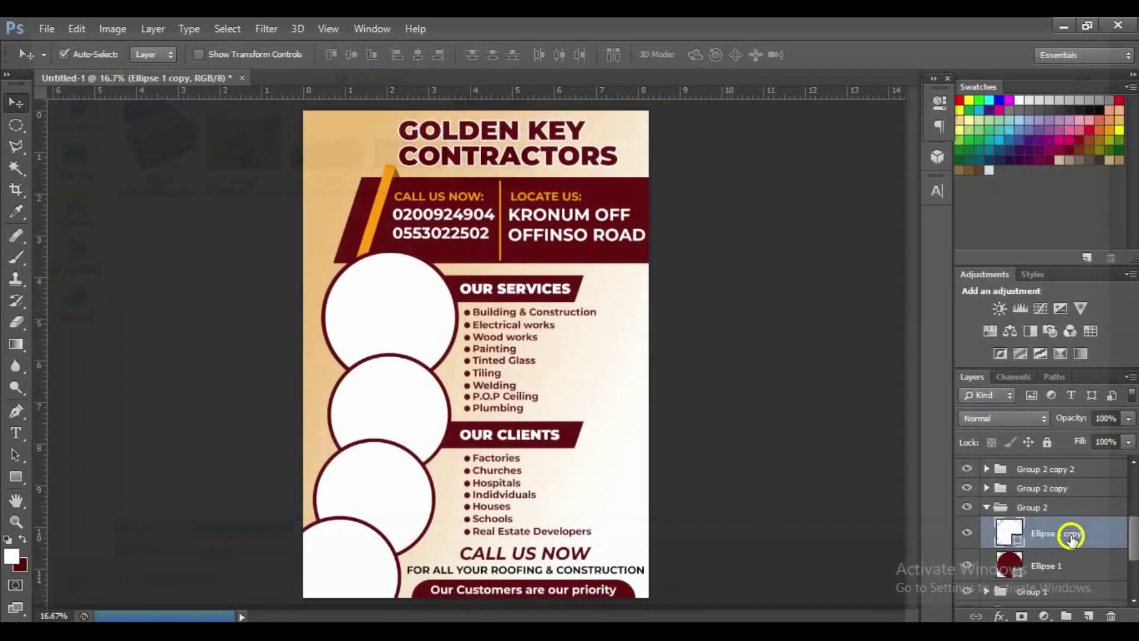
pyautogui.doubleClick(1121, 466)
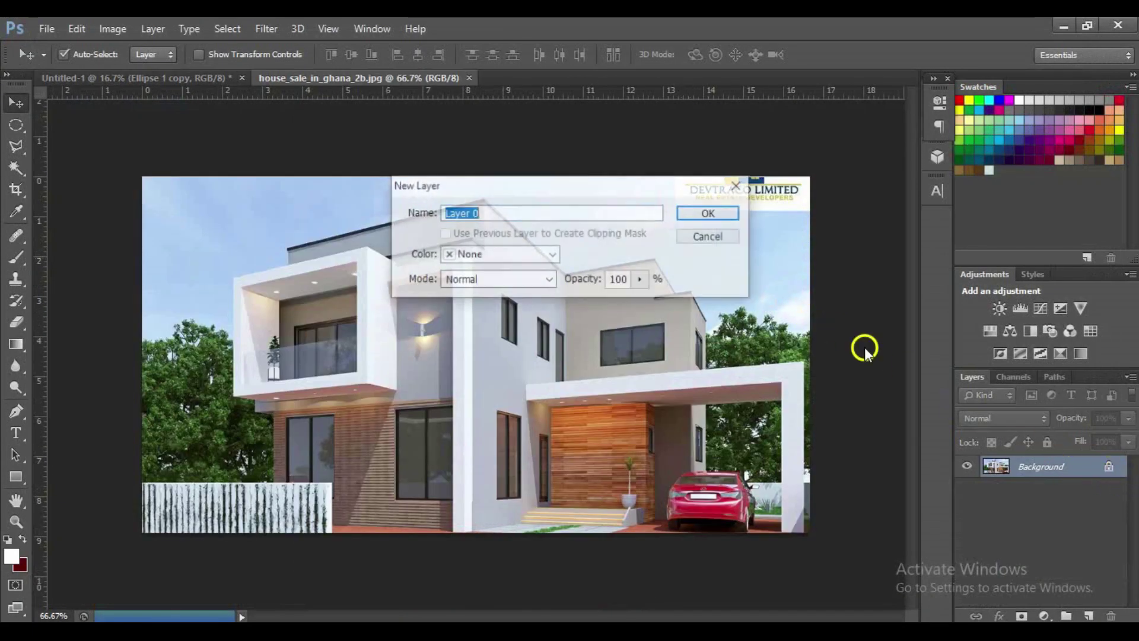
pyautogui.click(706, 215)
pyautogui.moveTo(719, 344); pyautogui.dragTo(347, 300)
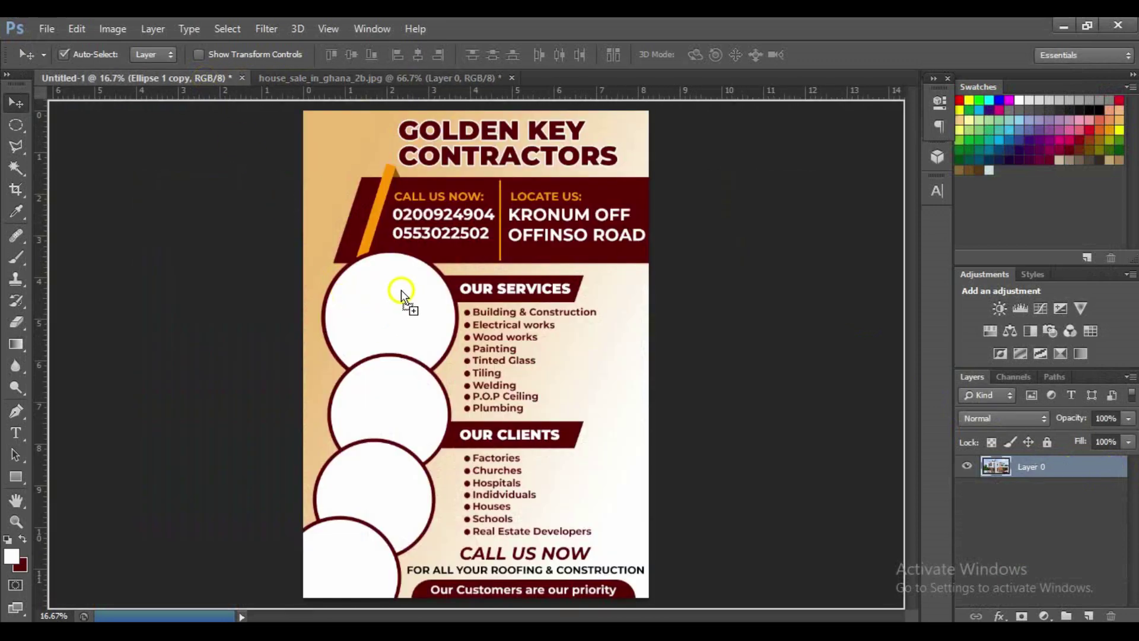
pyautogui.moveTo(401, 289)
pyautogui.mouseDown()
pyautogui.moveTo(401, 314)
pyautogui.moveTo(430, 319)
pyautogui.mouseUp()
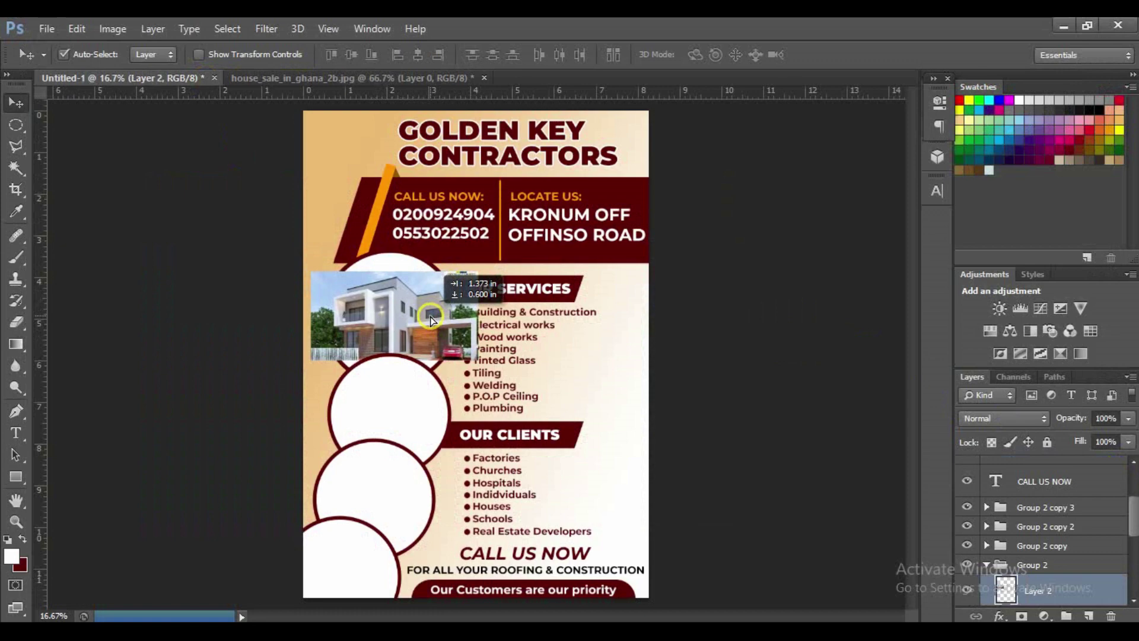
# Clip the house photo to the top circle and enlarge it to fill the circle
pyautogui.rightClick(1089, 595)
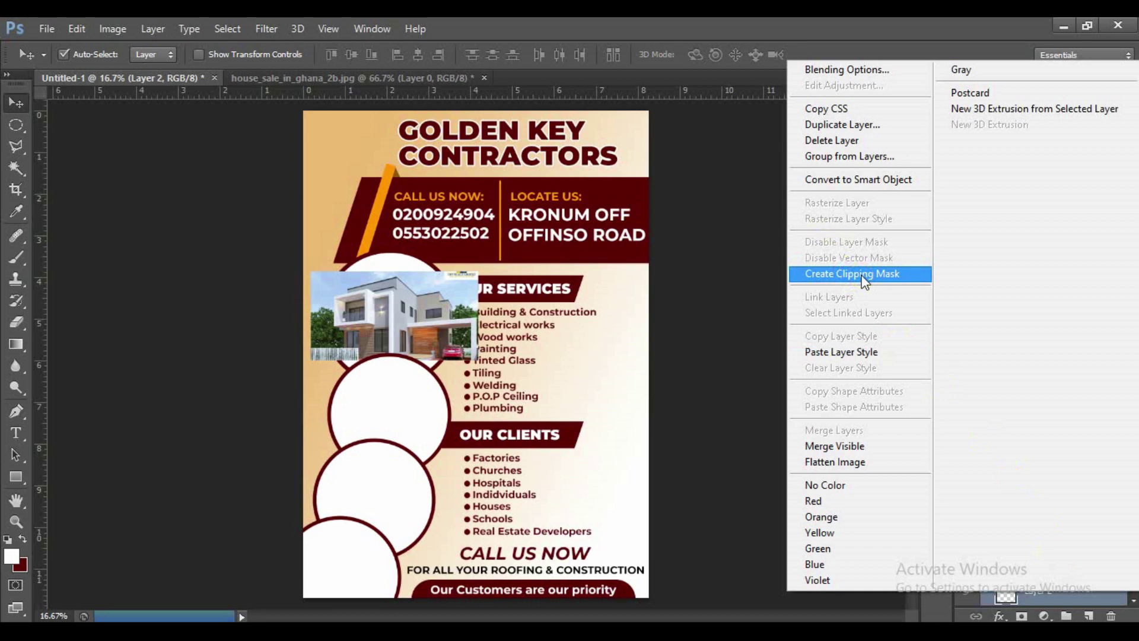
pyautogui.click(865, 281)
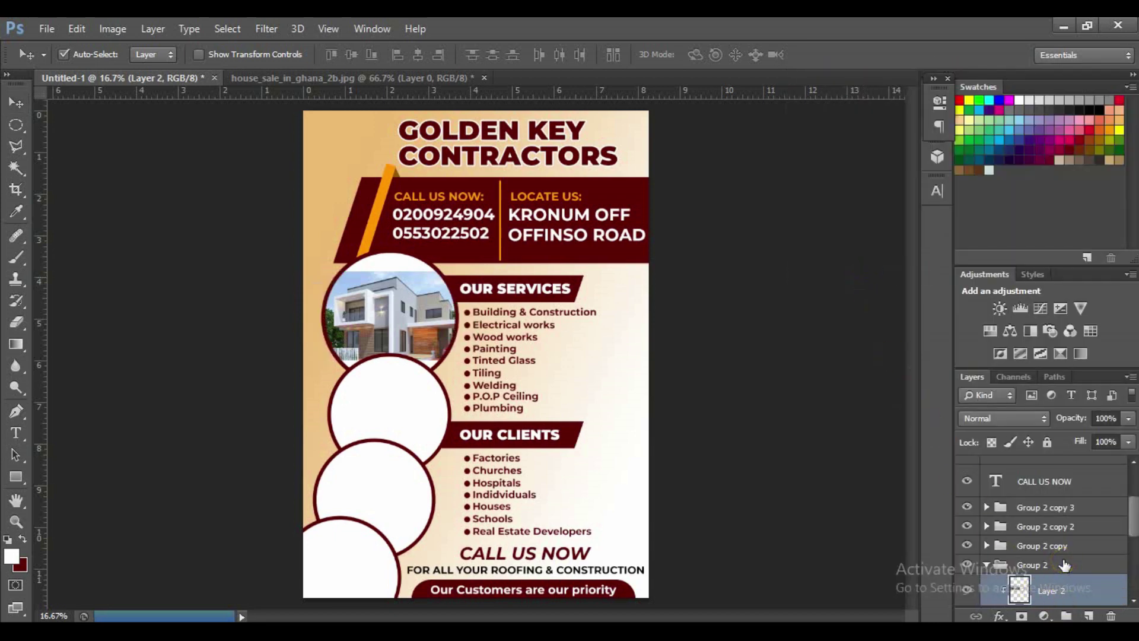
pyautogui.hotkey('ctrl', 't')
pyautogui.moveTo(478, 271); pyautogui.dragTo(522, 248)
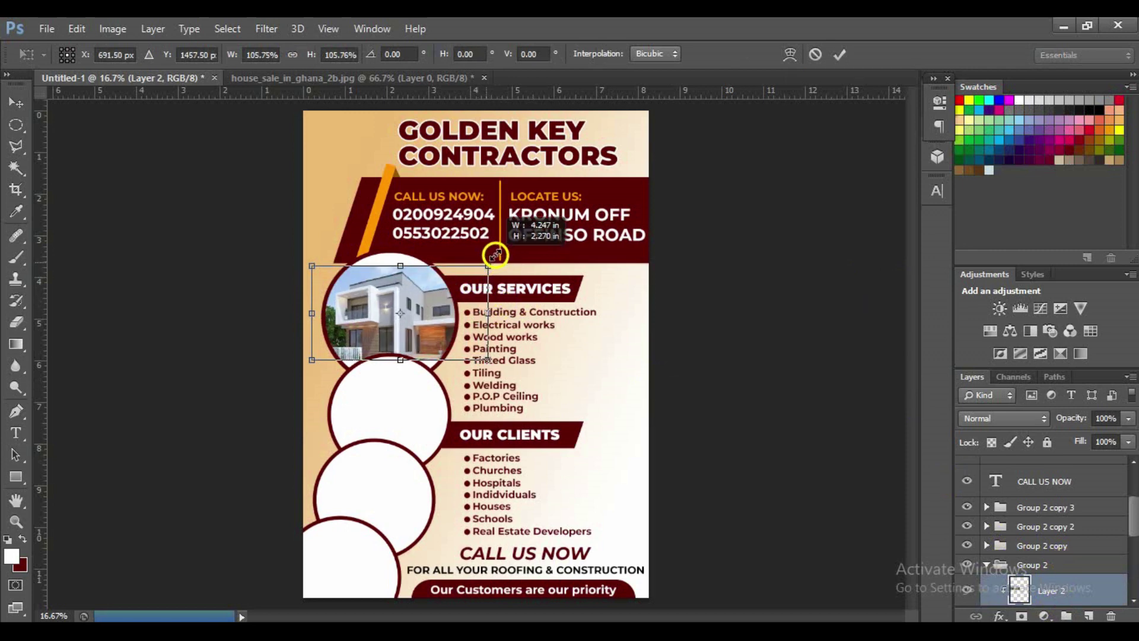
pyautogui.moveTo(313, 359); pyautogui.dragTo(274, 380)
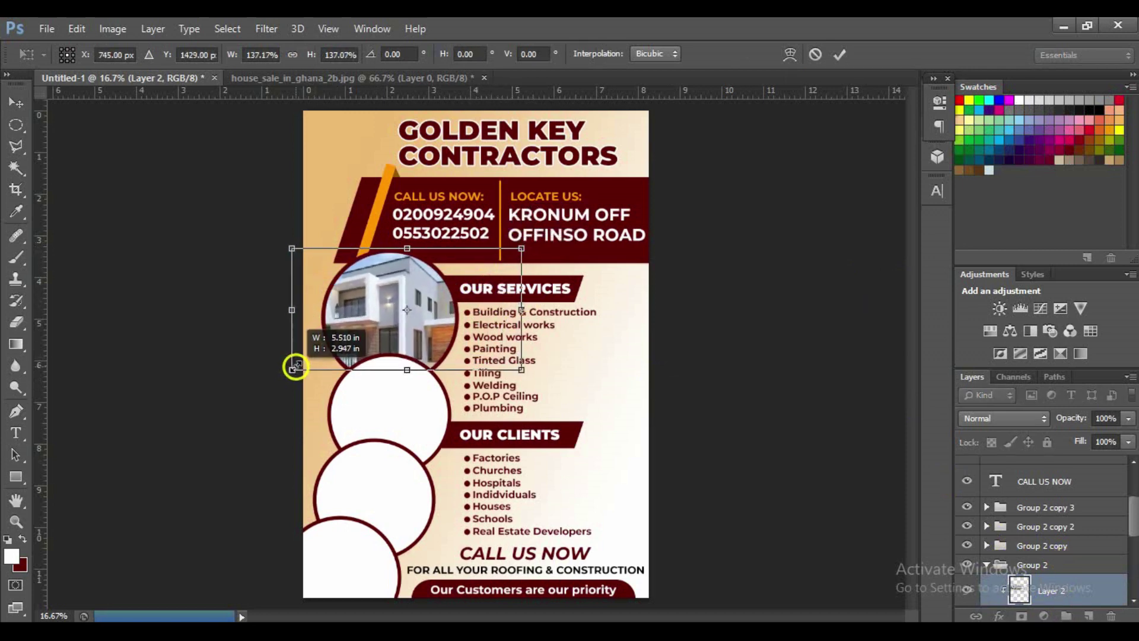
pyautogui.moveTo(412, 350); pyautogui.dragTo(436, 348)
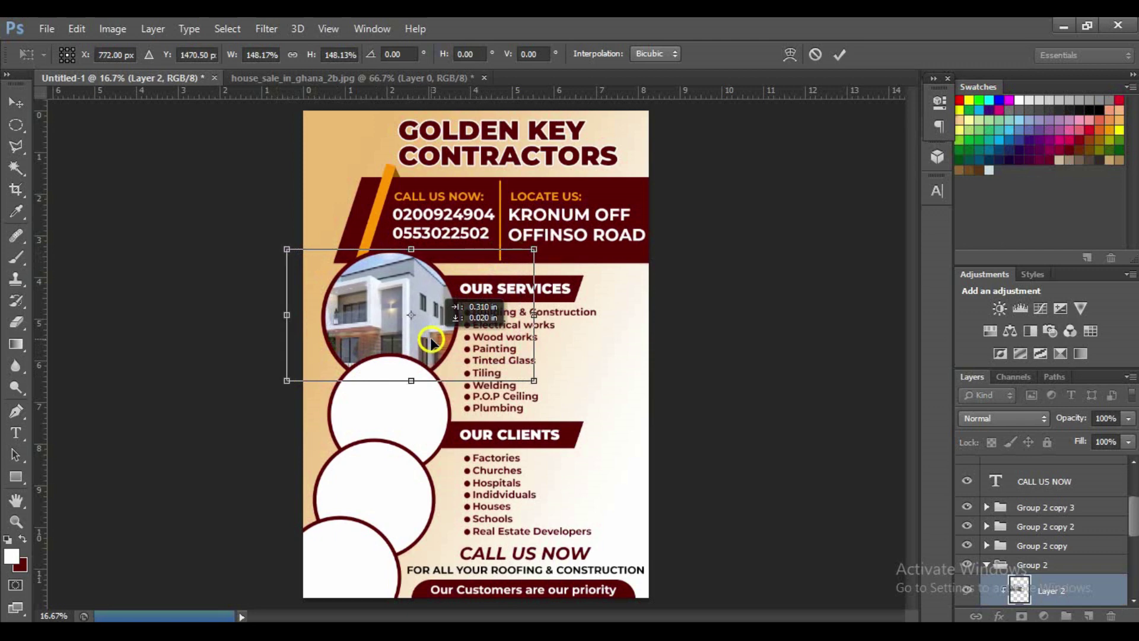
pyautogui.click(837, 55)
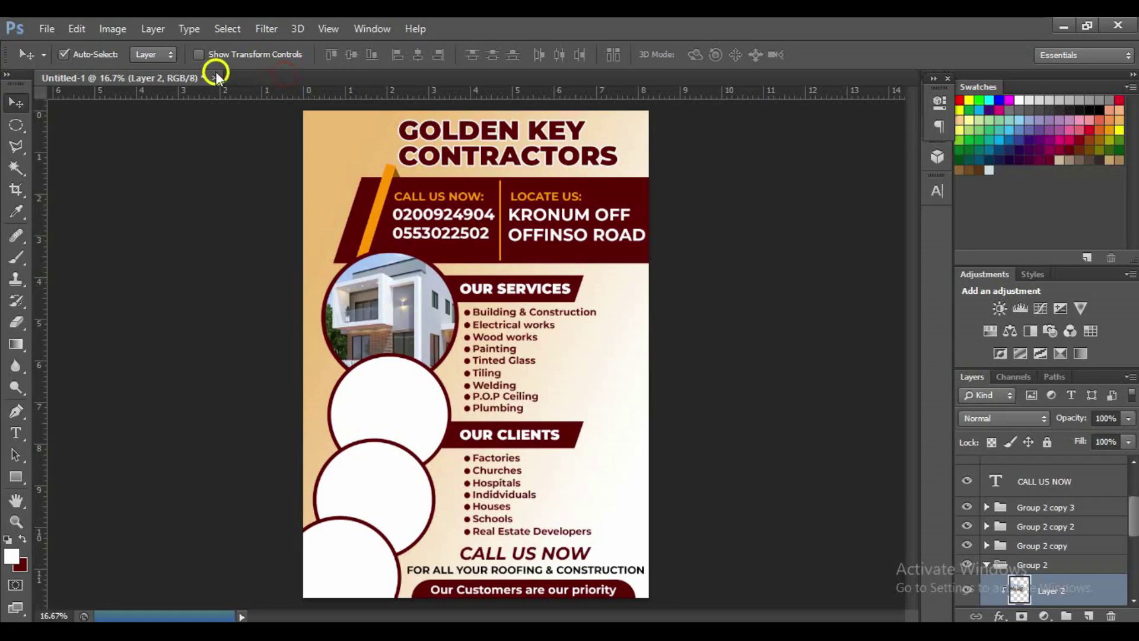
pyautogui.click(46, 28)
# Open the construction-site photo, unlock its background as Layer 0, and drag it toward the flyer
pyautogui.click(317, 142)
pyautogui.click(1073, 540)
pyautogui.doubleClick(1067, 472)
pyautogui.click(719, 214)
pyautogui.moveTo(720, 242)
pyautogui.mouseDown()
pyautogui.moveTo(200, 77)
pyautogui.moveTo(437, 414)
pyautogui.mouseUp()
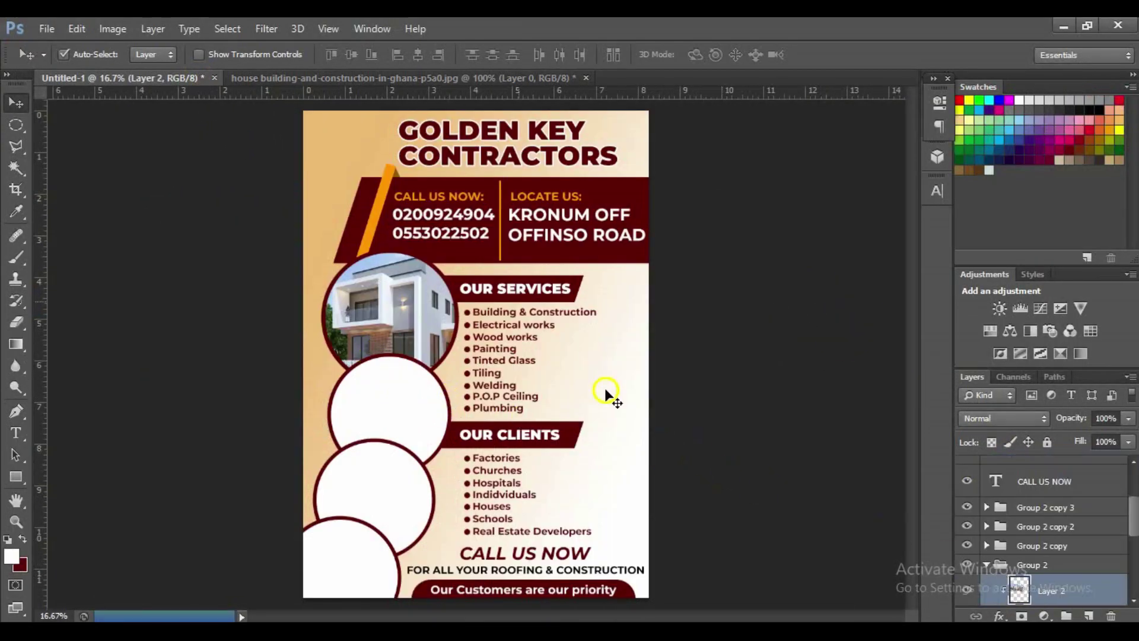
# Bring the construction photo into the flyer and clip it to the second circle
pyautogui.click(382, 412)
pyautogui.click(416, 78)
pyautogui.moveTo(415, 297)
pyautogui.mouseDown()
pyautogui.moveTo(207, 169)
pyautogui.moveTo(419, 399)
pyautogui.mouseUp()
pyautogui.rightClick(1032, 590)
pyautogui.click(866, 278)
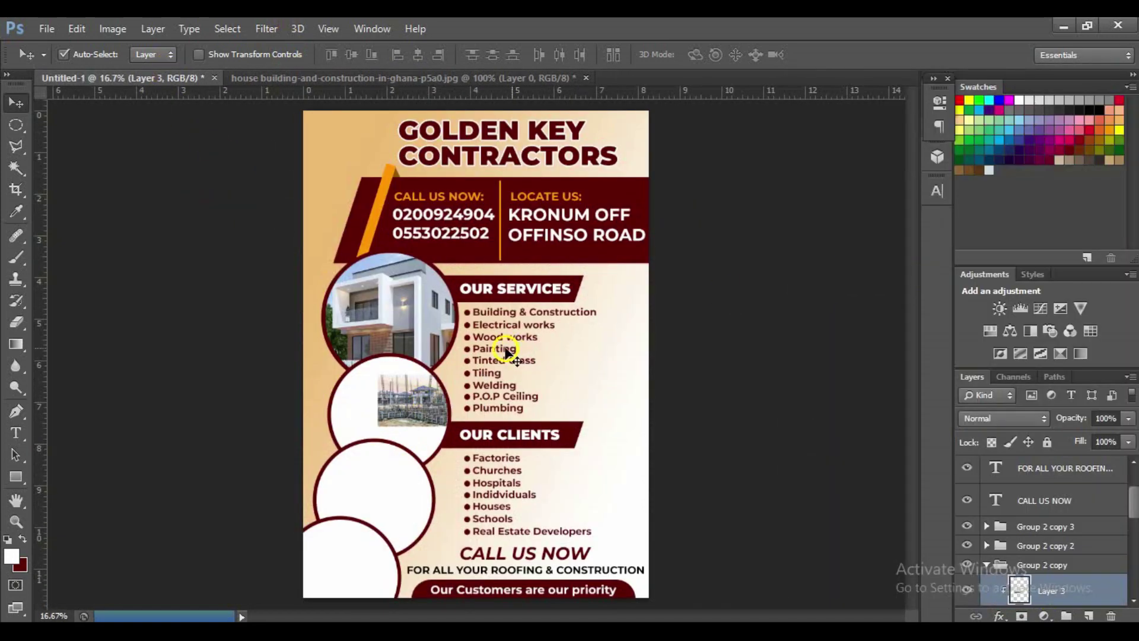
# Scale up the construction photo so it fills the second circle
pyautogui.hotkey('ctrl', 't')
pyautogui.moveTo(425, 387); pyautogui.dragTo(429, 409)
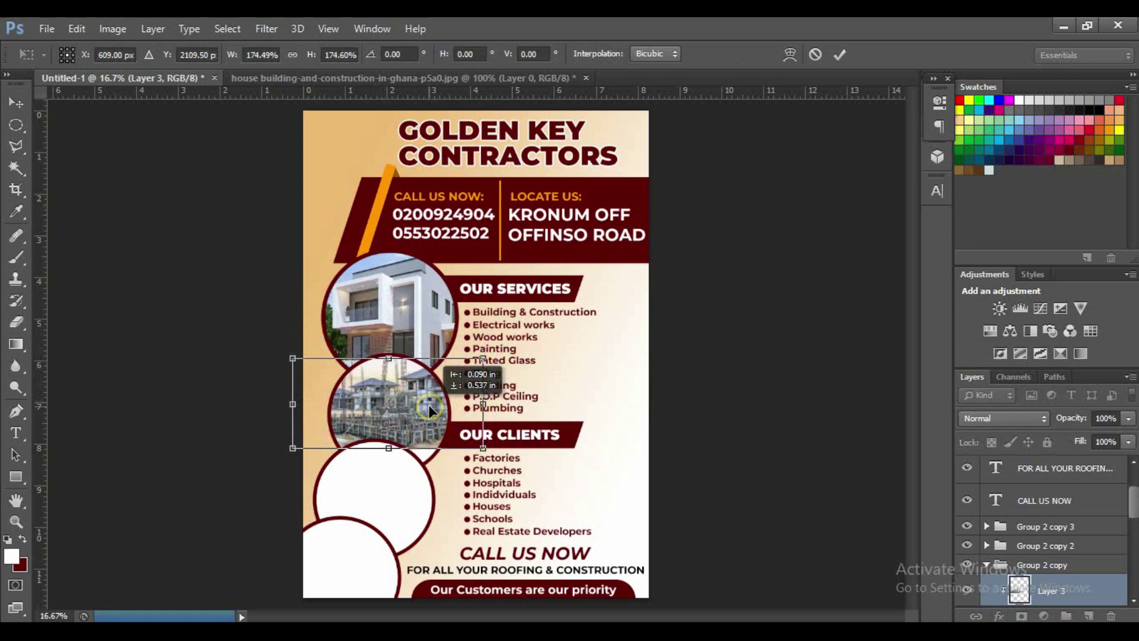
pyautogui.moveTo(484, 448)
pyautogui.mouseDown()
pyautogui.moveTo(552, 495)
pyautogui.moveTo(467, 443)
pyautogui.moveTo(435, 447)
pyautogui.mouseUp()
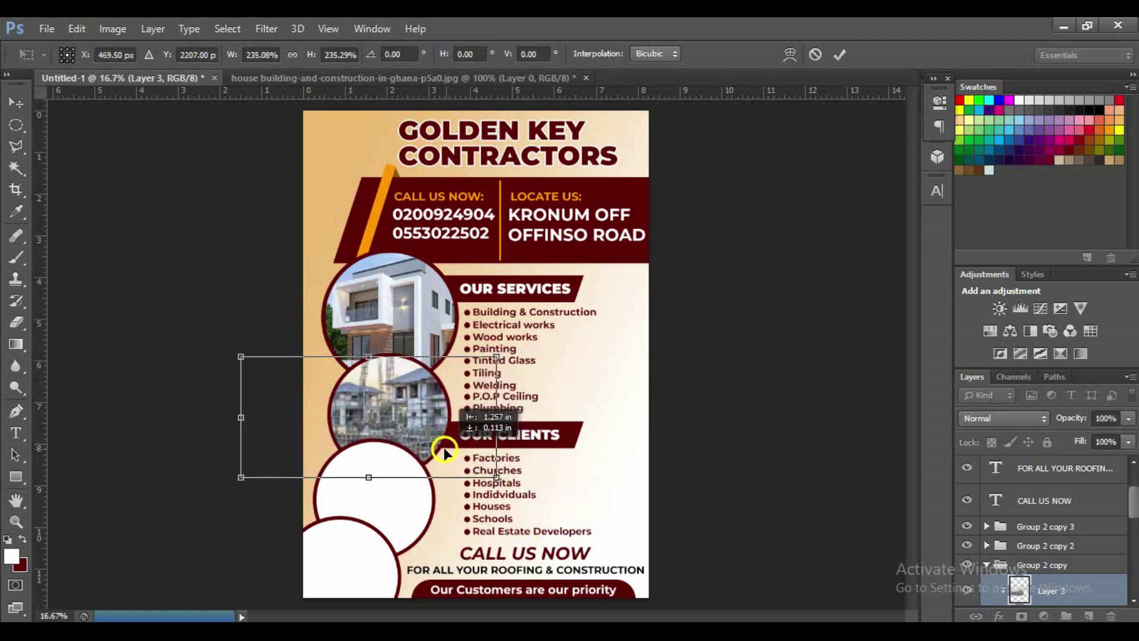
pyautogui.click(836, 56)
# Close the construction photo without saving and open the roofing sheets photo
pyautogui.click(586, 78)
pyautogui.click(573, 262)
pyautogui.click(46, 29)
pyautogui.click(59, 61)
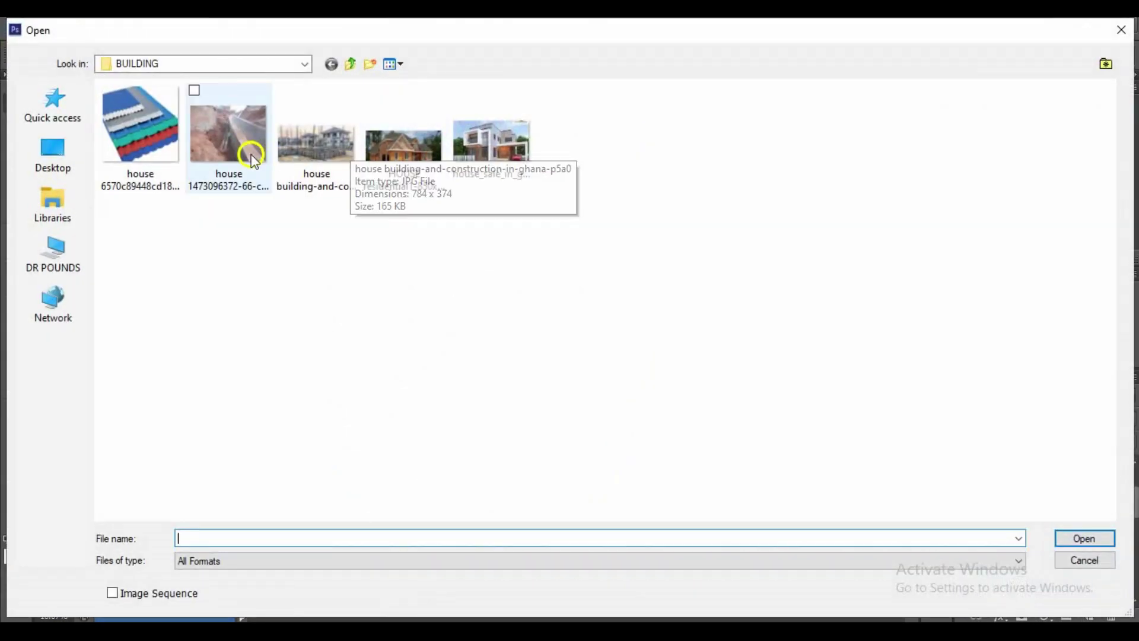
pyautogui.click(140, 127)
pyautogui.click(1085, 538)
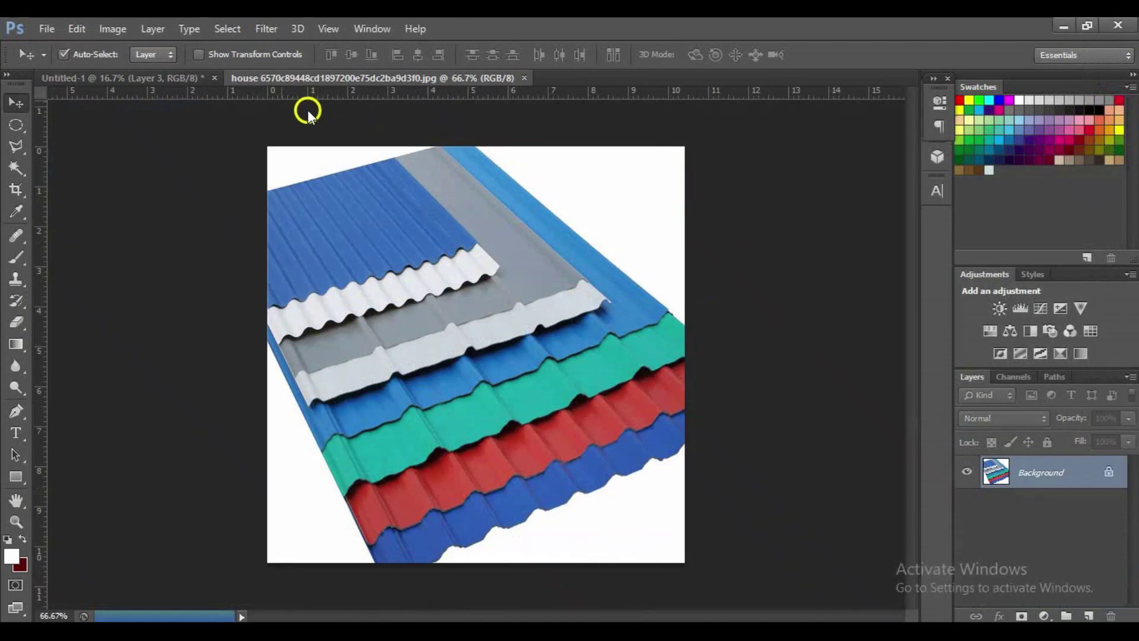
# Unlock the roofing photo's background, move it into the flyer and clip it to the third circle
pyautogui.hotkey('ctrl', 'Tab')
pyautogui.click(407, 465)
pyautogui.hotkey('ctrl', 'Tab')
pyautogui.doubleClick(1044, 472)
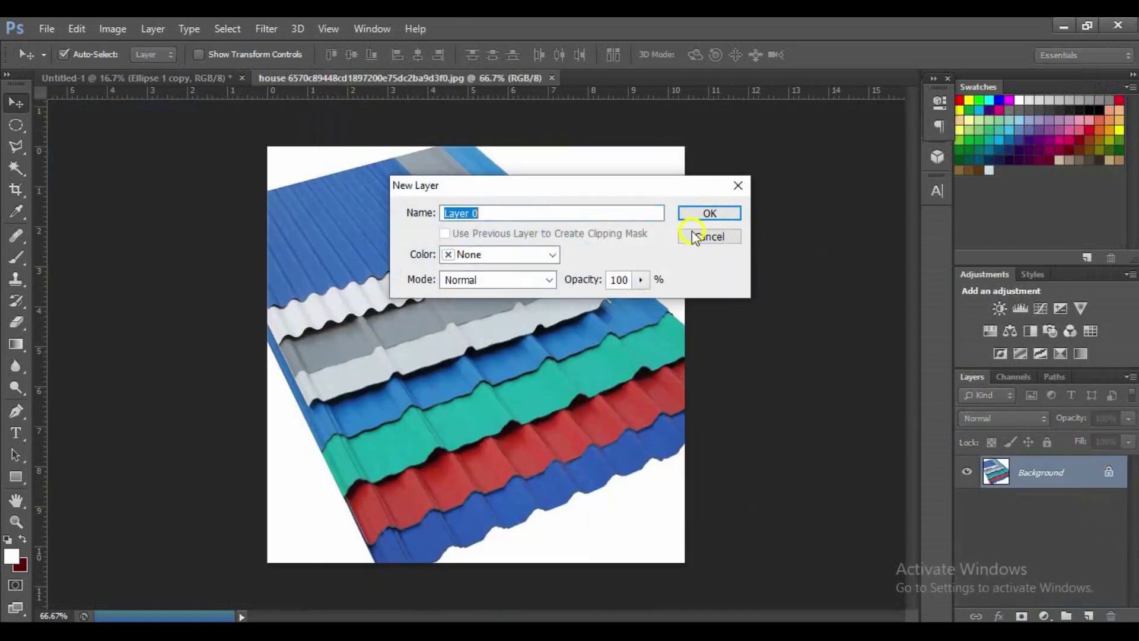
pyautogui.click(705, 215)
pyautogui.moveTo(451, 332); pyautogui.dragTo(367, 492)
pyautogui.click(1062, 592)
pyautogui.rightClick(1062, 592)
pyautogui.click(1032, 333)
# Enlarge the roofing photo to fill the third circle and close its source image
pyautogui.hotkey('ctrl', 't')
pyautogui.moveTo(418, 449); pyautogui.dragTo(447, 421)
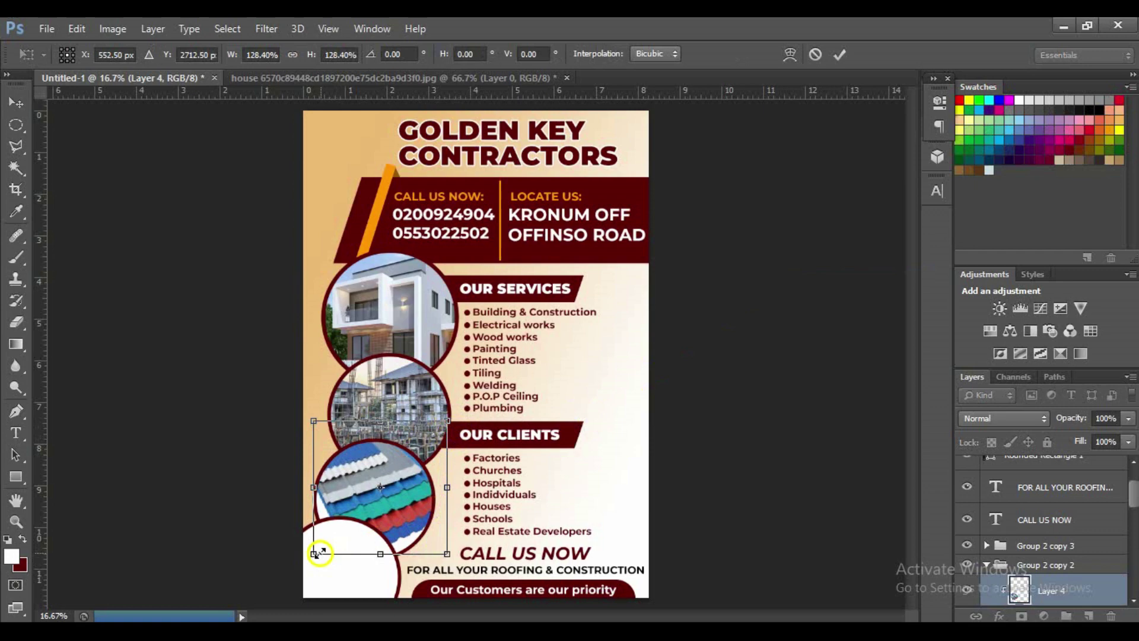
pyautogui.moveTo(314, 553); pyautogui.dragTo(290, 576)
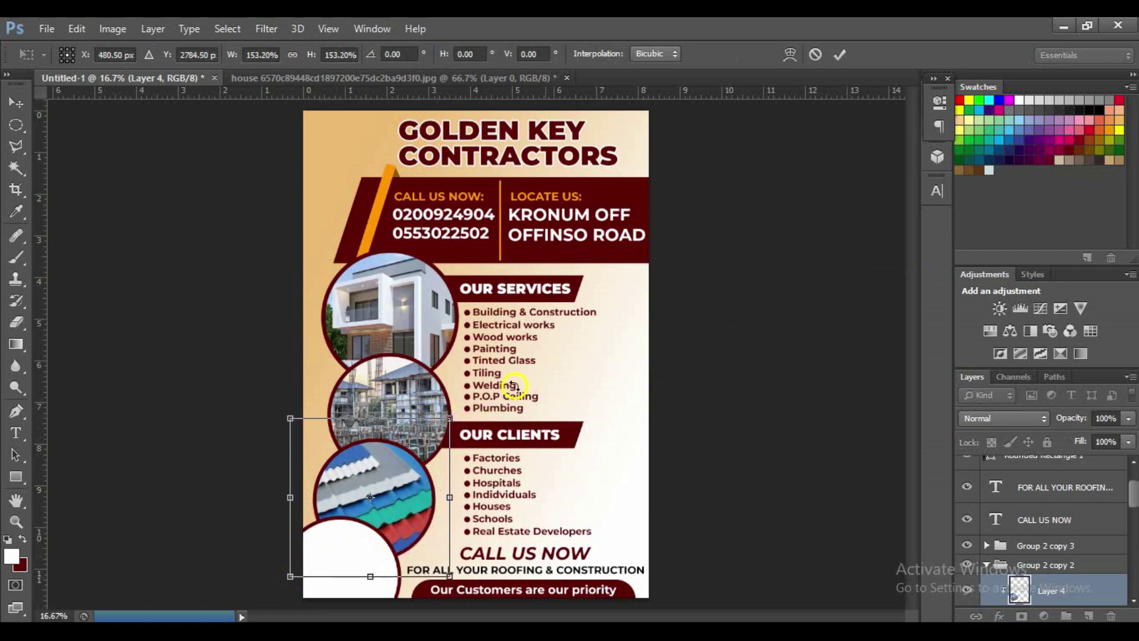
pyautogui.click(840, 54)
pyautogui.click(566, 78)
pyautogui.click(47, 28)
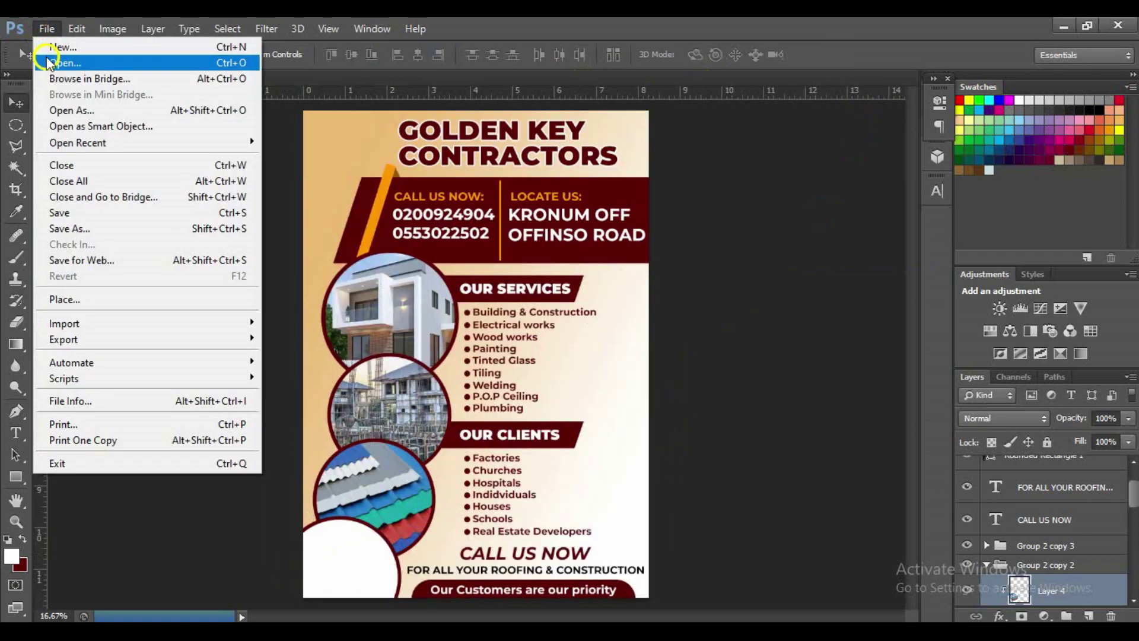
# Open the trench photo, unlock its background and drag it into the flyer
pyautogui.click(59, 61)
pyautogui.click(228, 134)
pyautogui.press('Return')
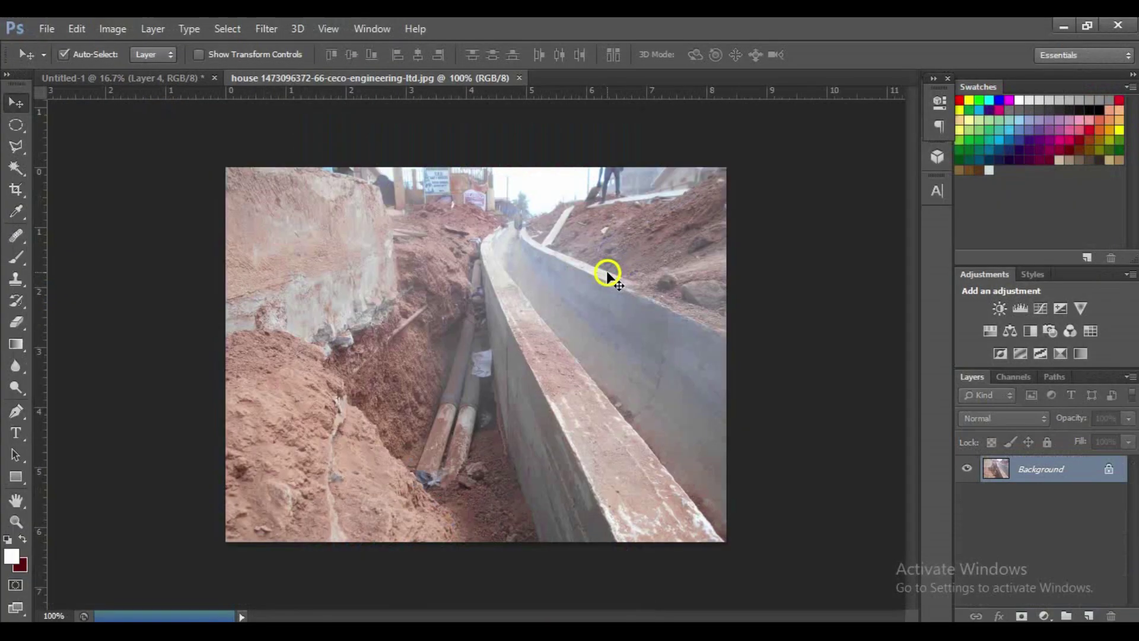
pyautogui.doubleClick(1097, 469)
pyautogui.click(710, 213)
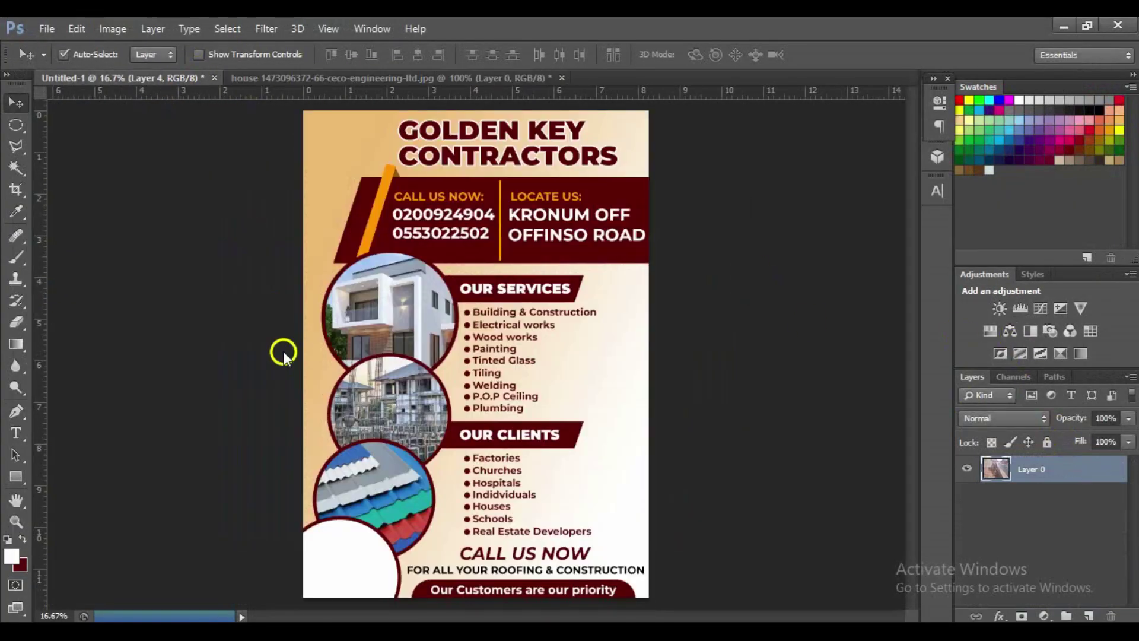
pyautogui.moveTo(379, 302)
pyautogui.mouseDown()
pyautogui.moveTo(156, 70)
pyautogui.moveTo(344, 572)
pyautogui.mouseUp()
# Clip the trench photo to the bottom-left circle and scale it to fill the circle
pyautogui.rightClick(1029, 590)
pyautogui.click(842, 263)
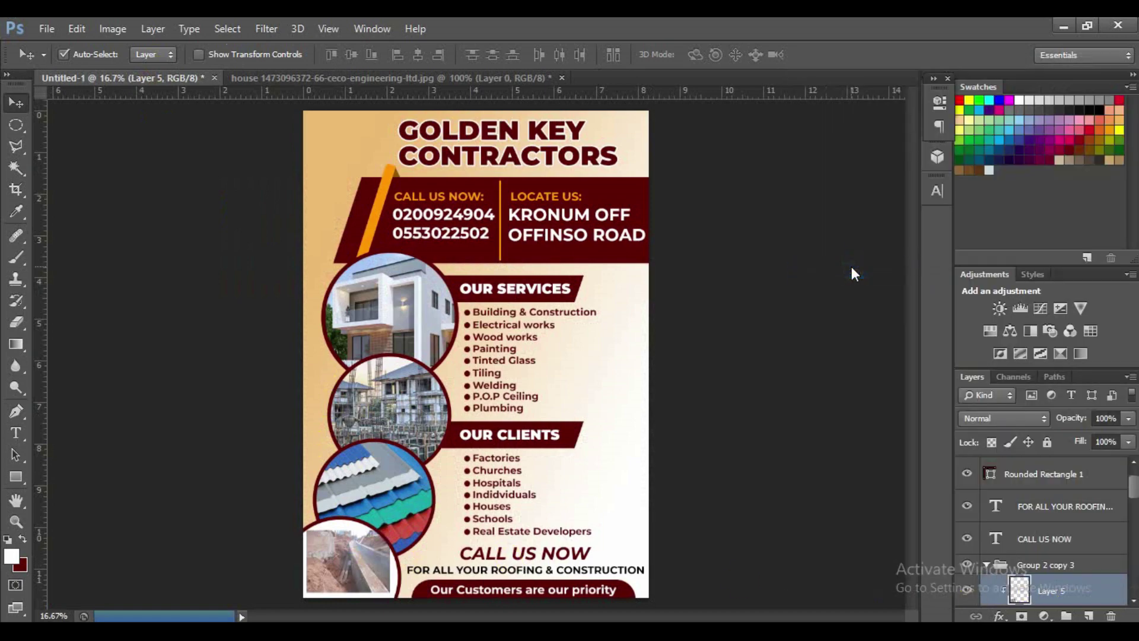
pyautogui.hotkey('ctrl', 't')
pyautogui.moveTo(305, 536)
pyautogui.mouseDown()
pyautogui.moveTo(389, 589)
pyautogui.moveTo(376, 590)
pyautogui.mouseUp()
pyautogui.click(839, 54)
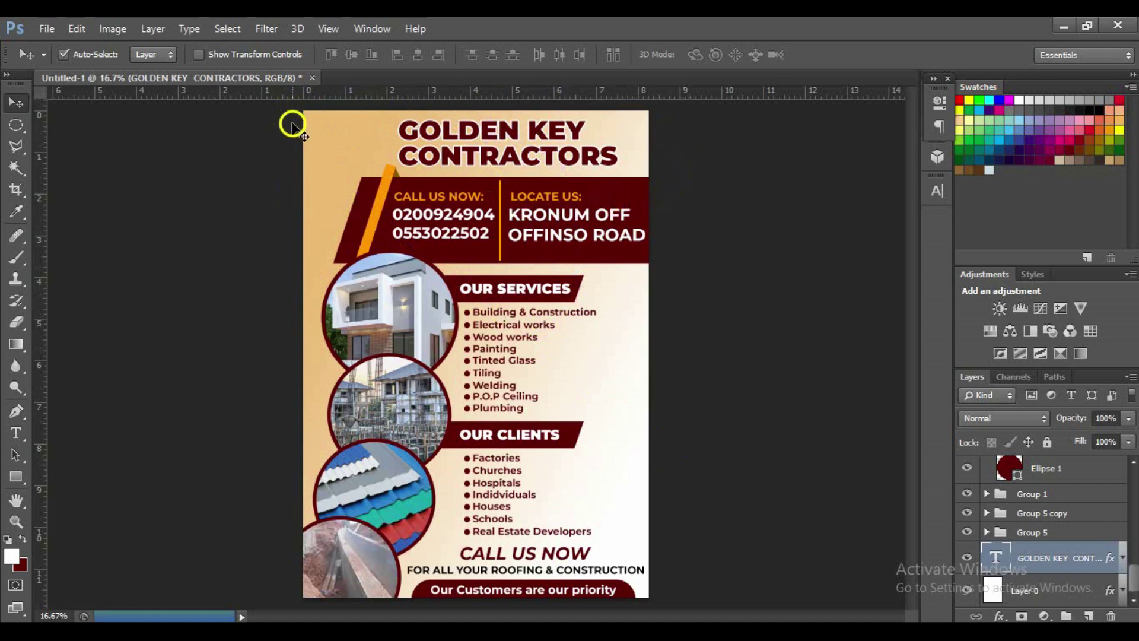
pyautogui.click(1042, 591)
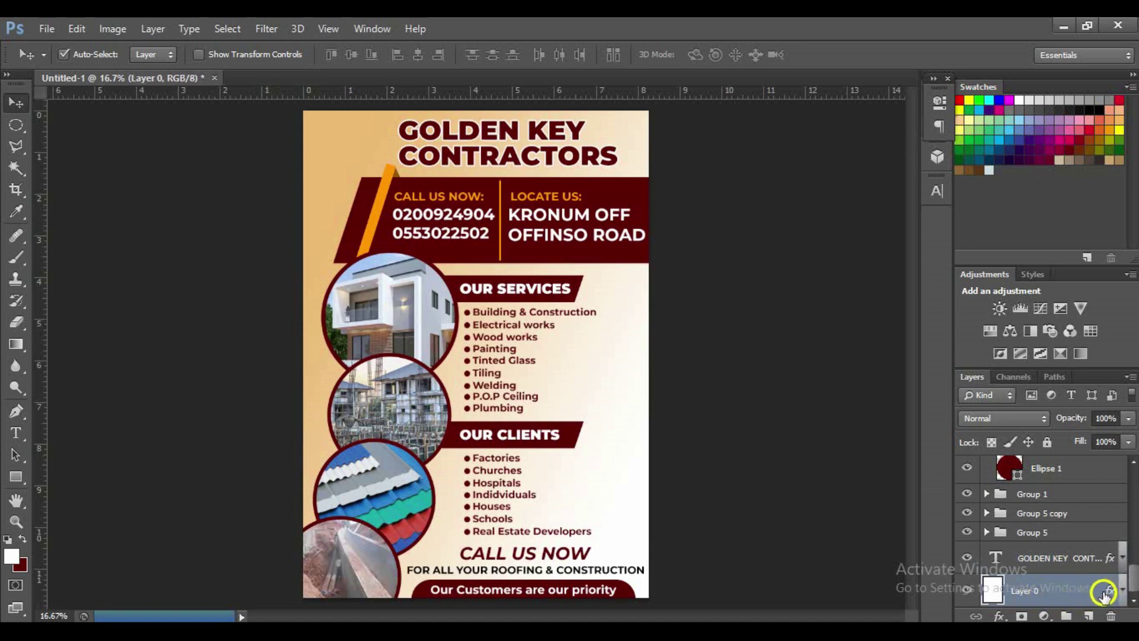
# Open the residential house photo, dismissing a Bridge error along the way
pyautogui.click(46, 27)
pyautogui.click(119, 80)
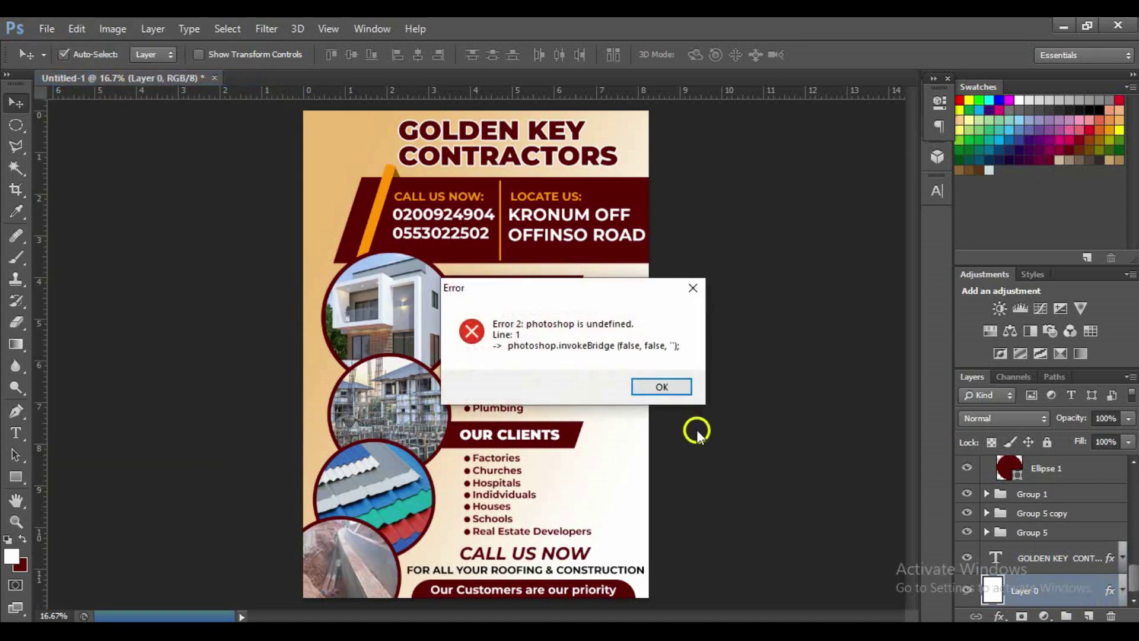
pyautogui.click(662, 386)
pyautogui.click(47, 29)
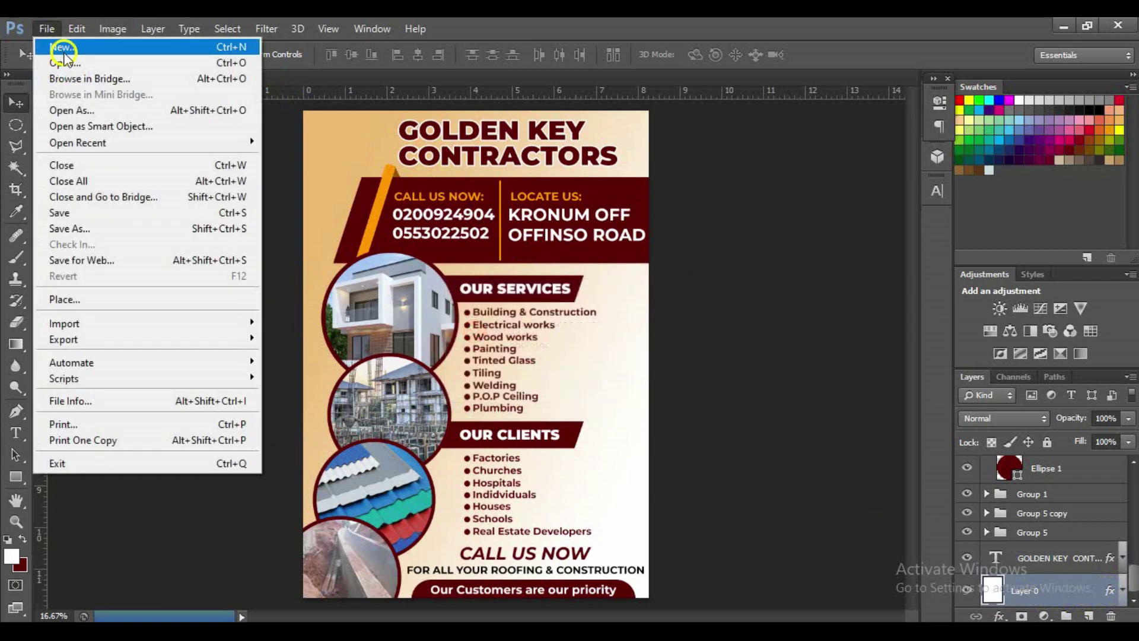
pyautogui.click(64, 63)
pyautogui.click(404, 166)
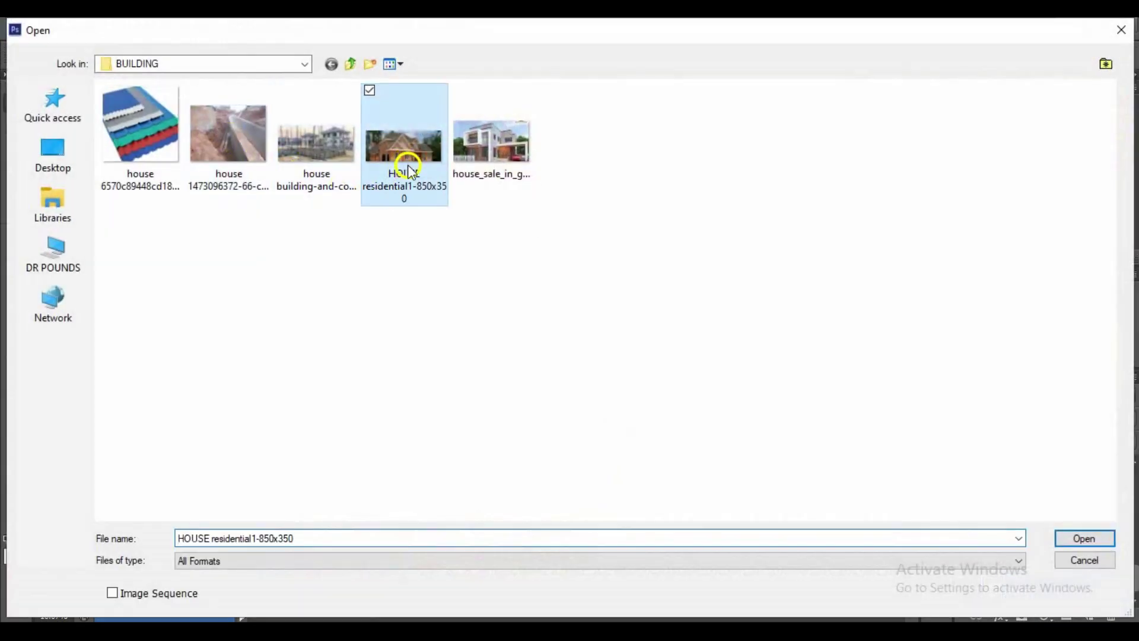
pyautogui.click(1078, 537)
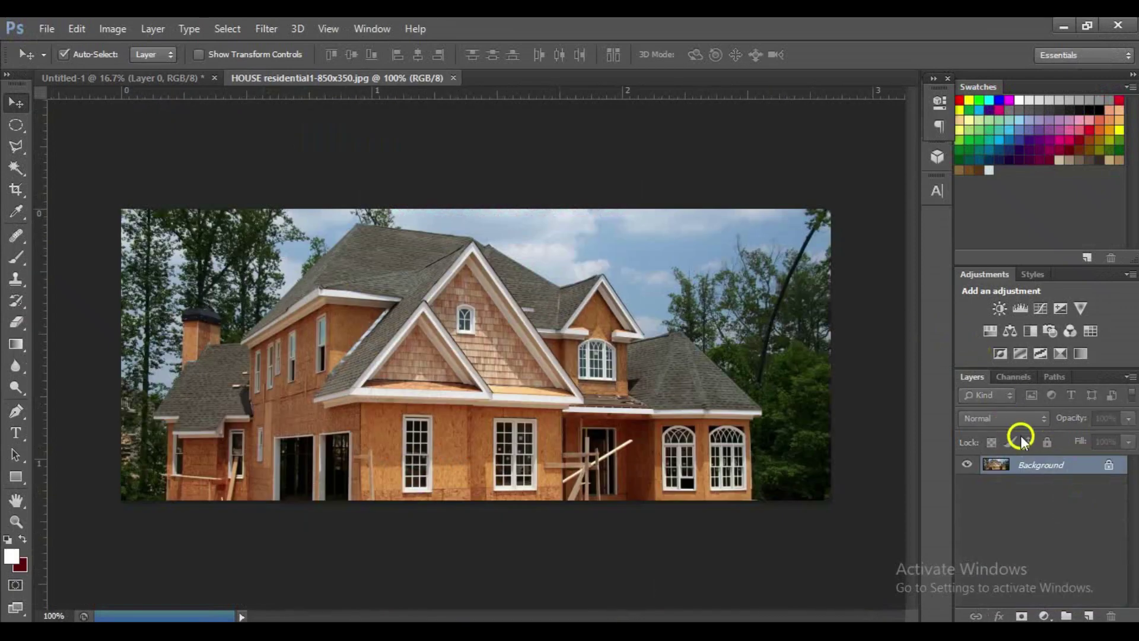
# Unlock the house photo, drop it behind the title and stretch it across the flyer's top
pyautogui.doubleClick(1098, 463)
pyautogui.click(728, 218)
pyautogui.moveTo(648, 348)
pyautogui.mouseDown()
pyautogui.moveTo(184, 83)
pyautogui.moveTo(576, 480)
pyautogui.mouseUp()
pyautogui.moveTo(533, 199); pyautogui.dragTo(514, 140)
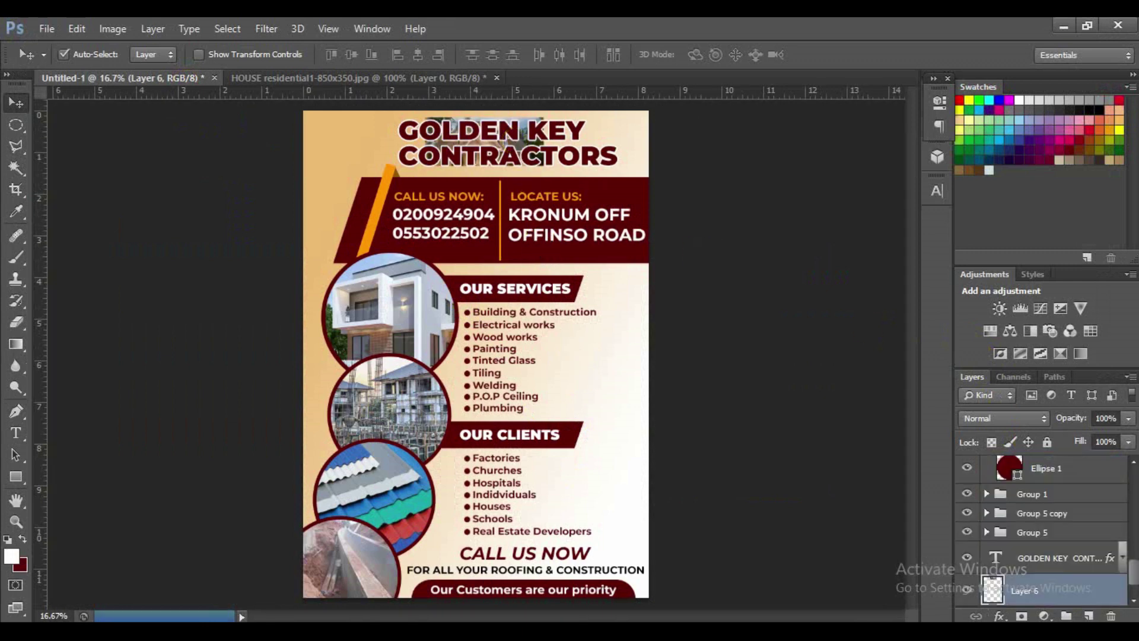
pyautogui.hotkey('ctrl', 't')
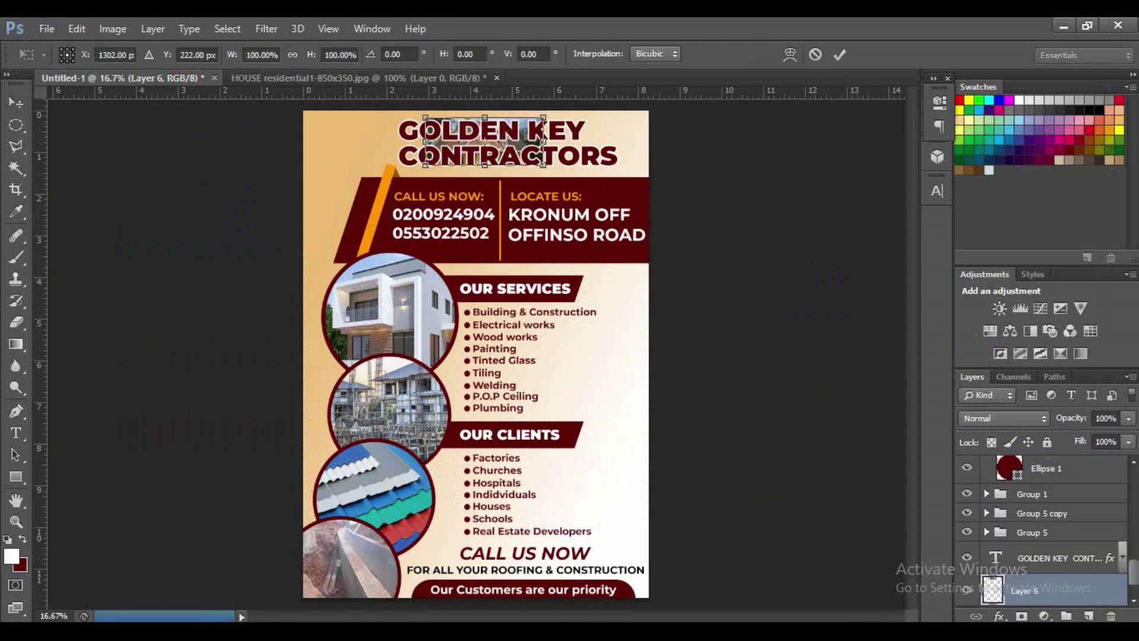
pyautogui.moveTo(425, 165); pyautogui.dragTo(296, 218)
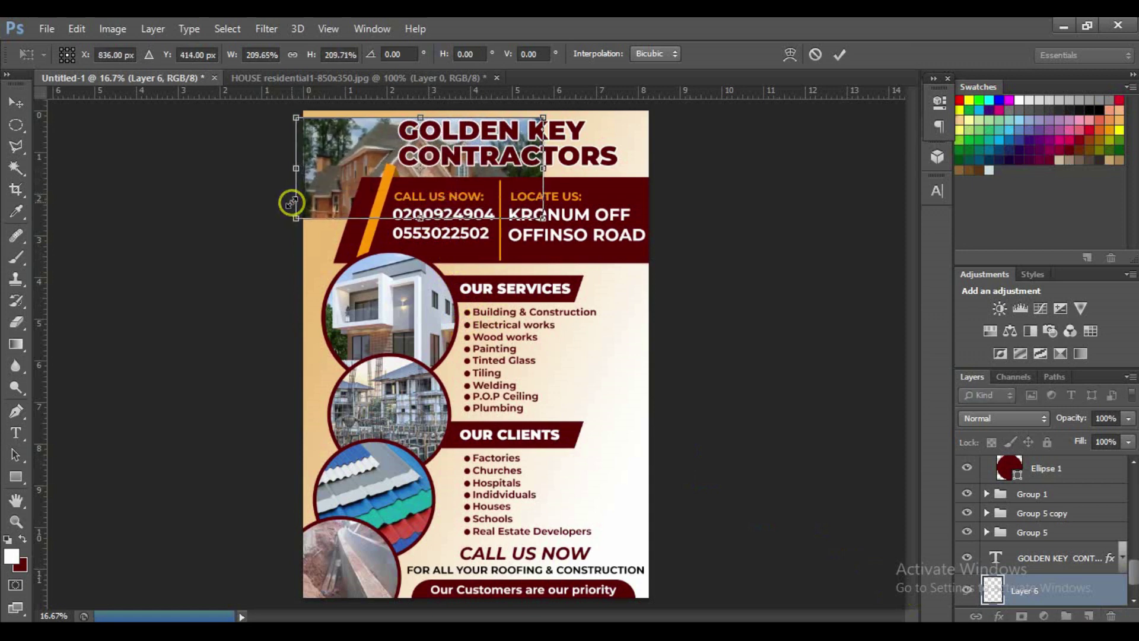
pyautogui.moveTo(540, 120); pyautogui.dragTo(658, 100)
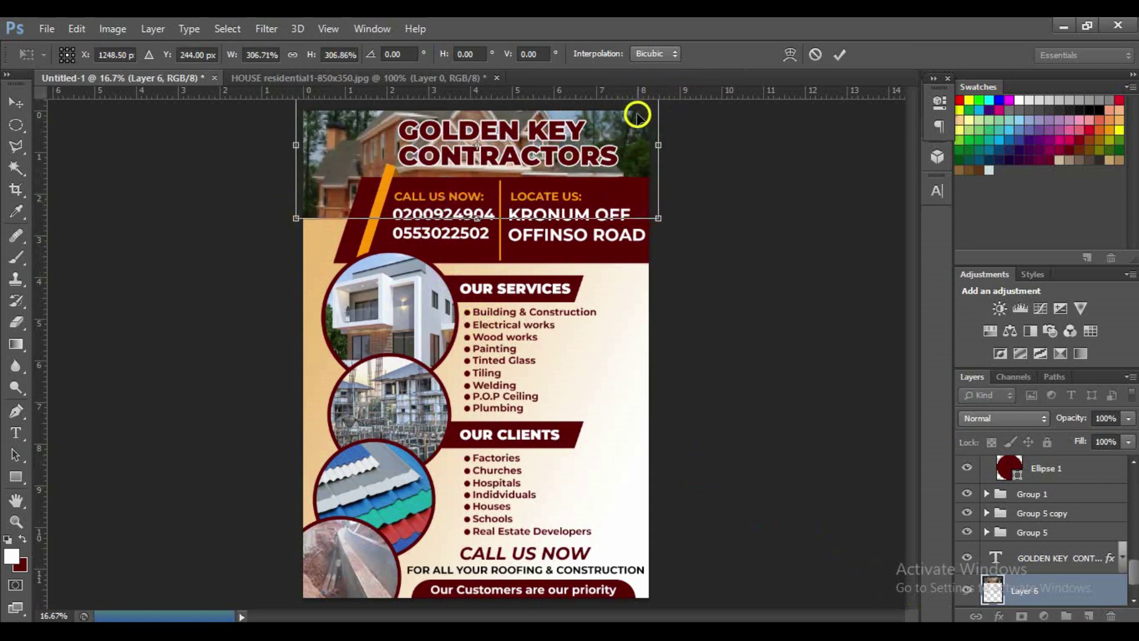
pyautogui.click(840, 55)
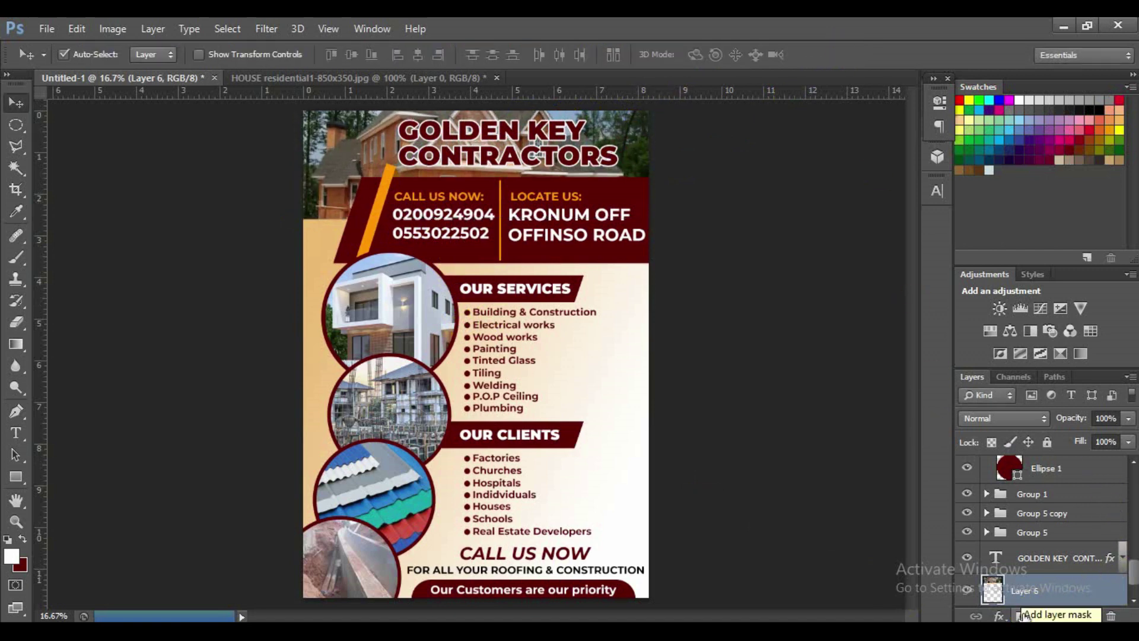
# Mask the house photo and erase its edges with a large soft round eraser at 50% strength
pyautogui.click(1022, 616)
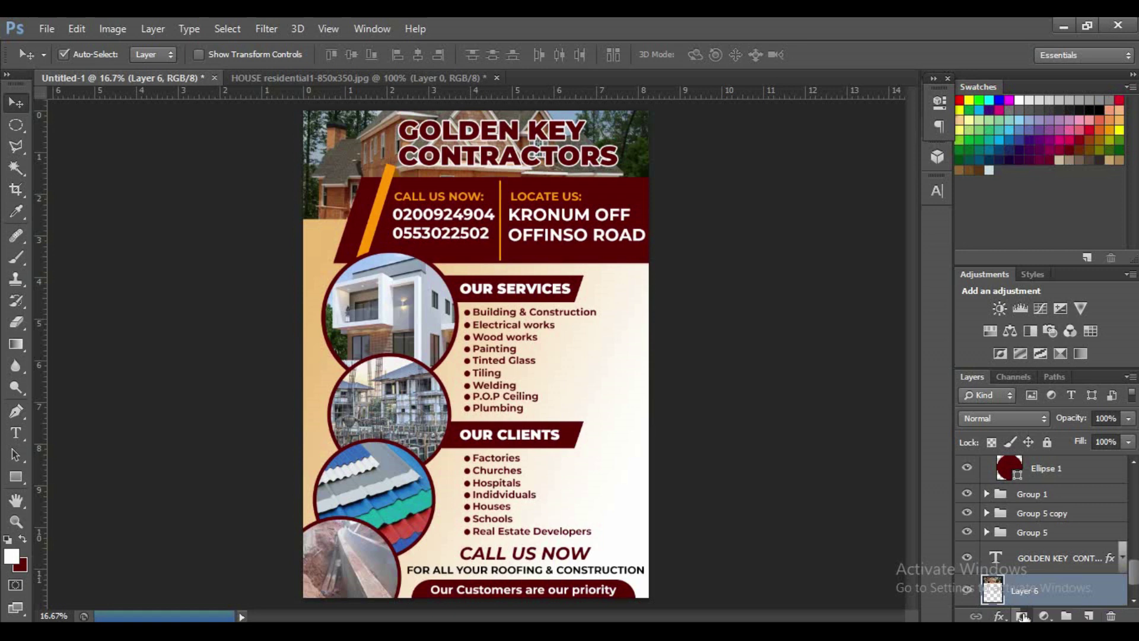
pyautogui.click(865, 434)
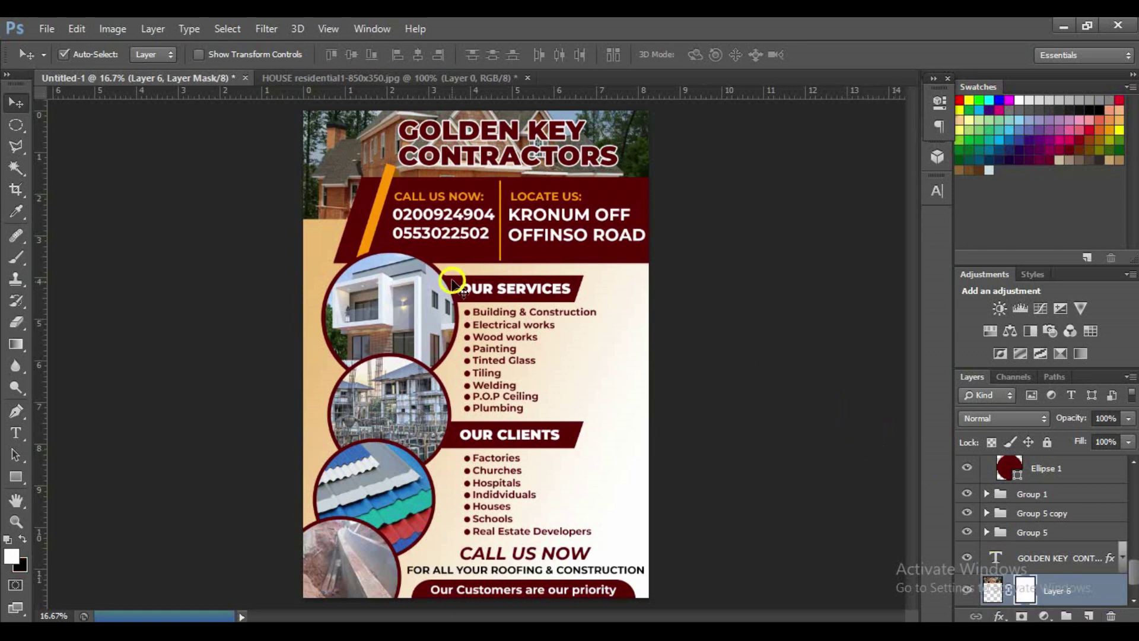
pyautogui.click(16, 323)
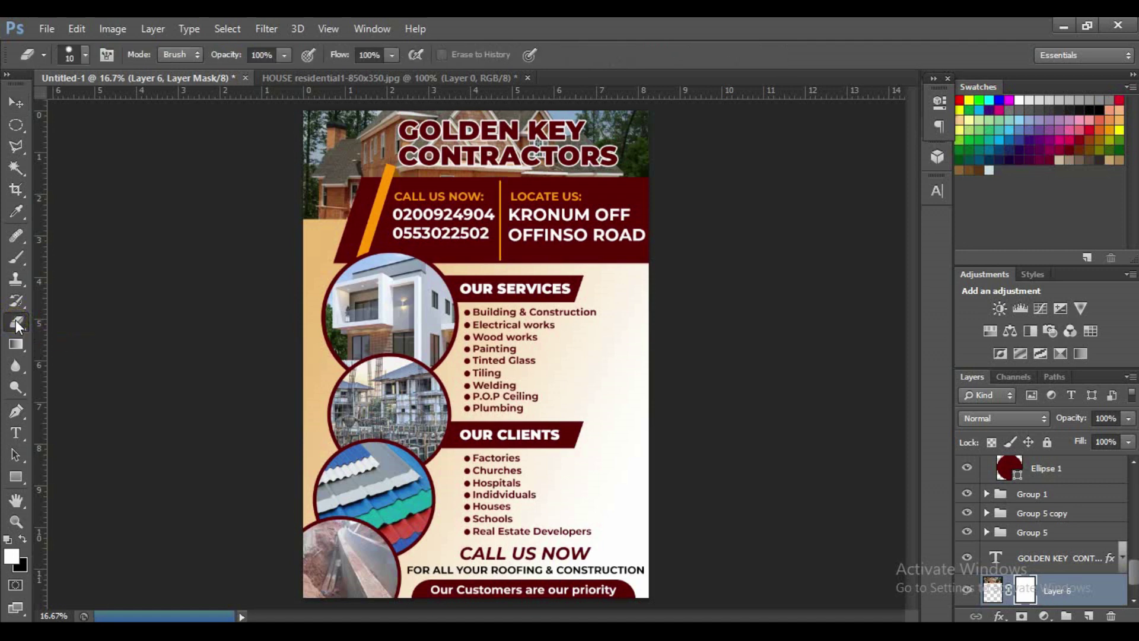
pyautogui.click(83, 56)
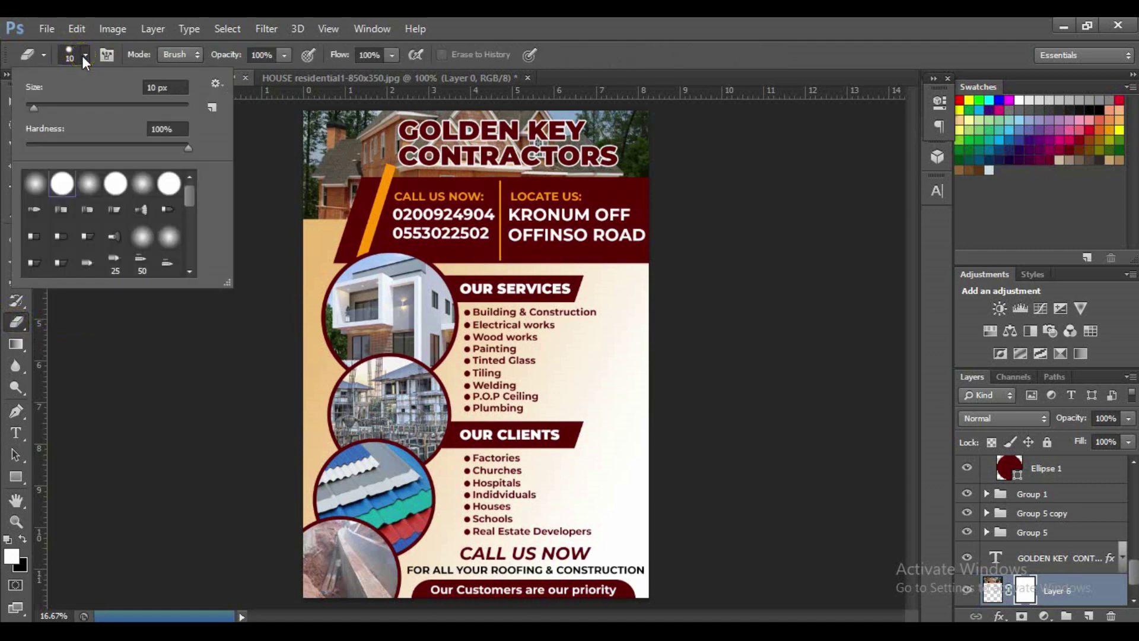
pyautogui.click(34, 187)
pyautogui.click(280, 57)
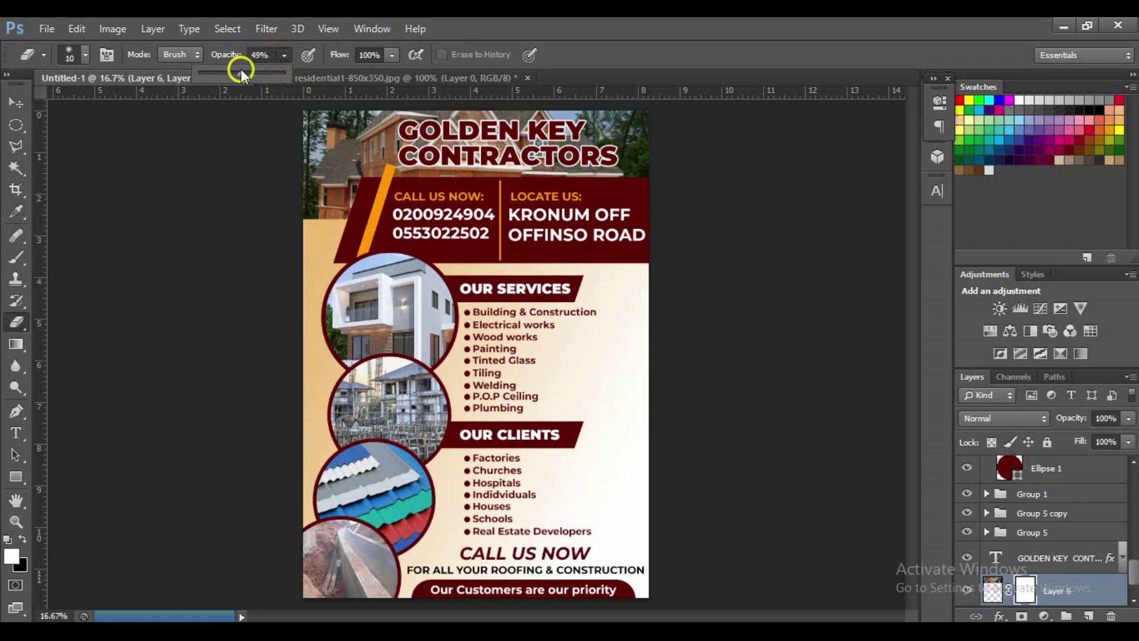
pyautogui.moveTo(240, 71); pyautogui.dragTo(241, 72)
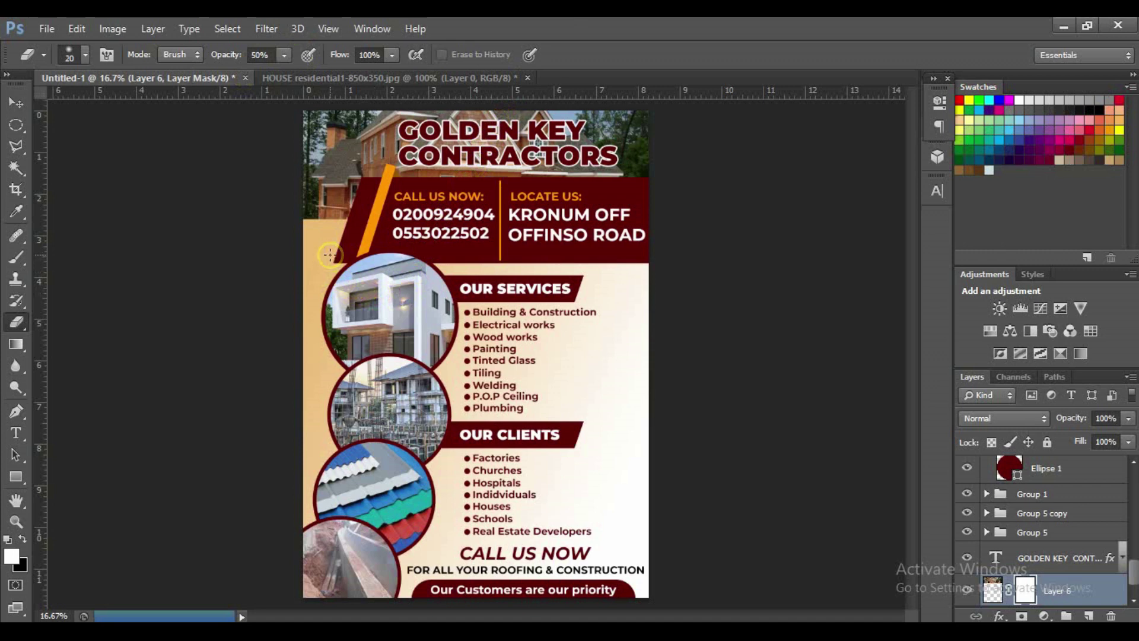
pyautogui.press(']')
pyautogui.press(']')
pyautogui.press(']')
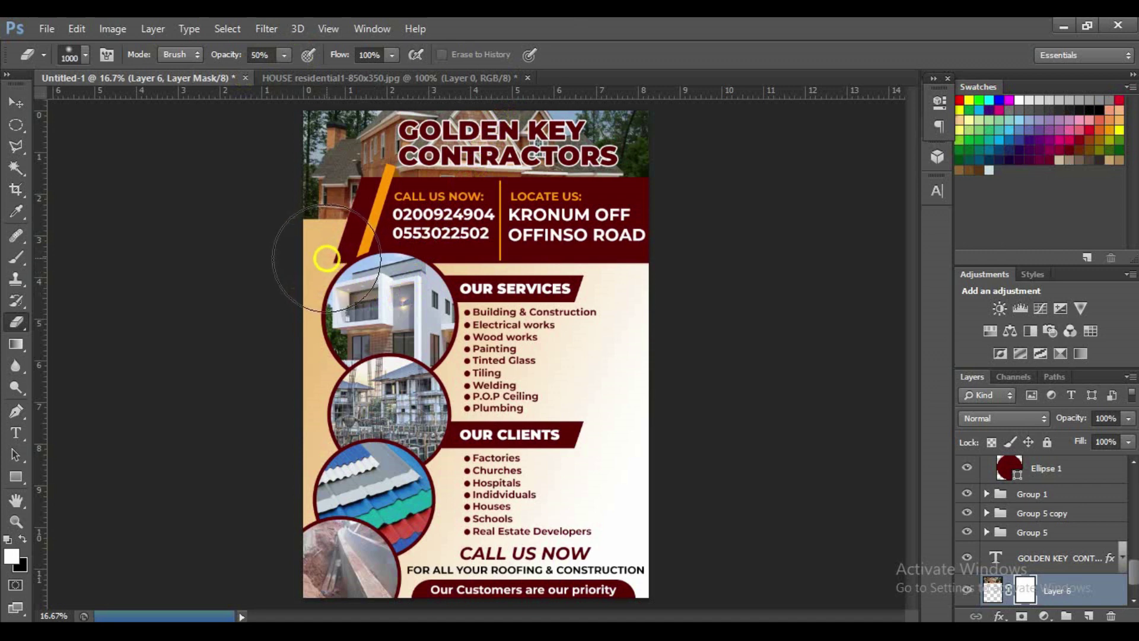
pyautogui.moveTo(326, 259); pyautogui.dragTo(330, 265)
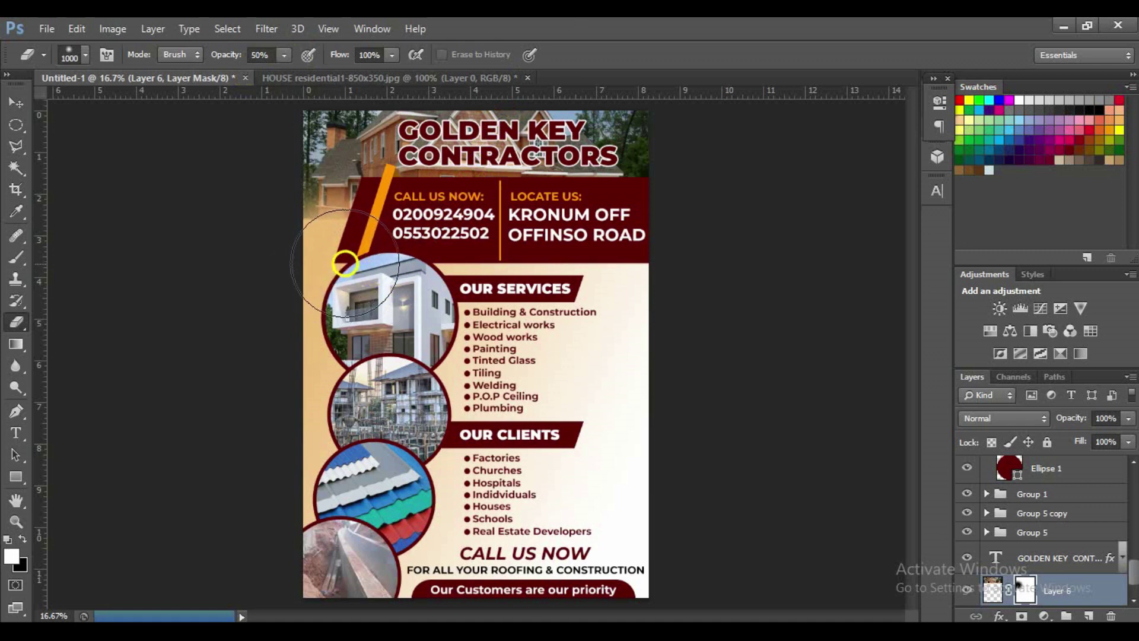
pyautogui.moveTo(331, 265); pyautogui.dragTo(315, 266)
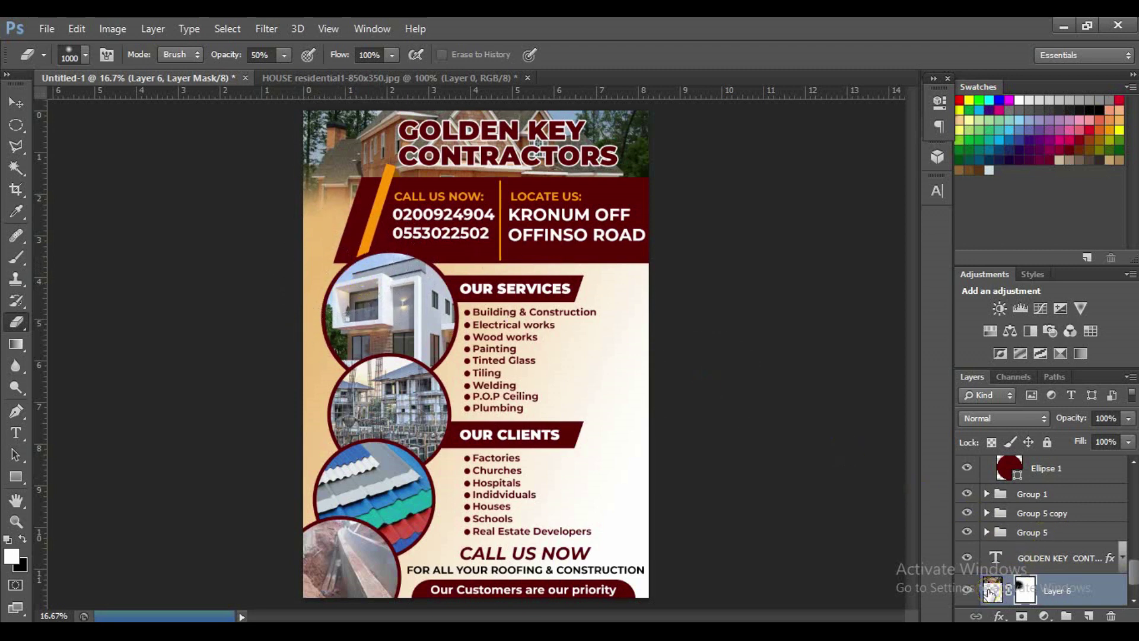
# Lower the house photo layer's opacity to about 35% and return to the Move tool
pyautogui.click(989, 590)
pyautogui.click(1127, 419)
pyautogui.moveTo(1123, 433); pyautogui.dragTo(1081, 439)
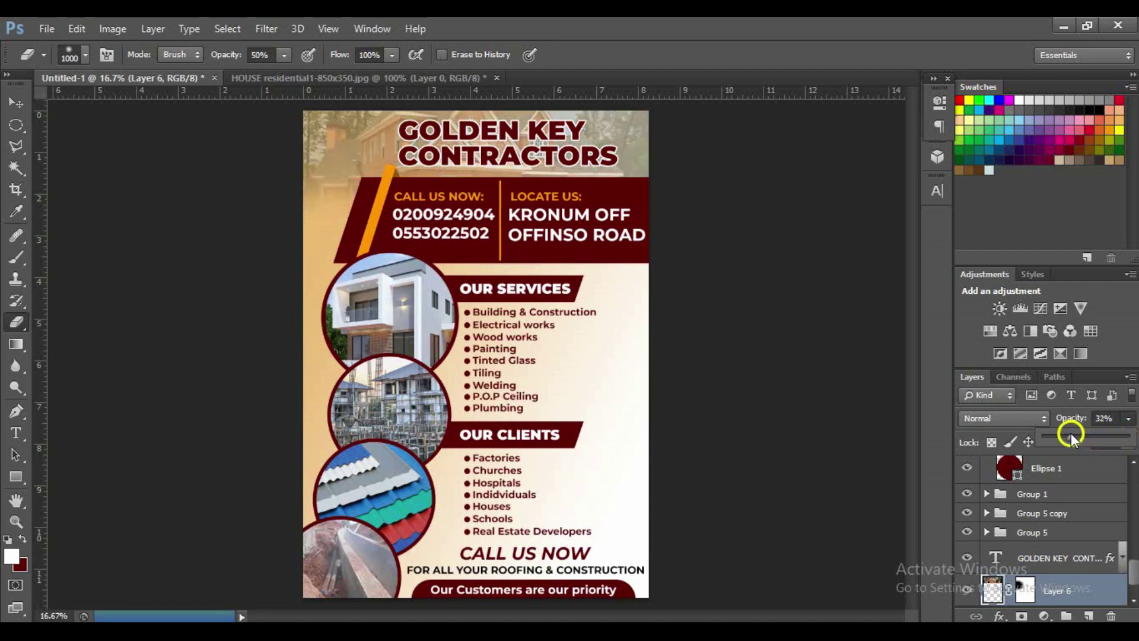
pyautogui.moveTo(1071, 434); pyautogui.dragTo(1071, 436)
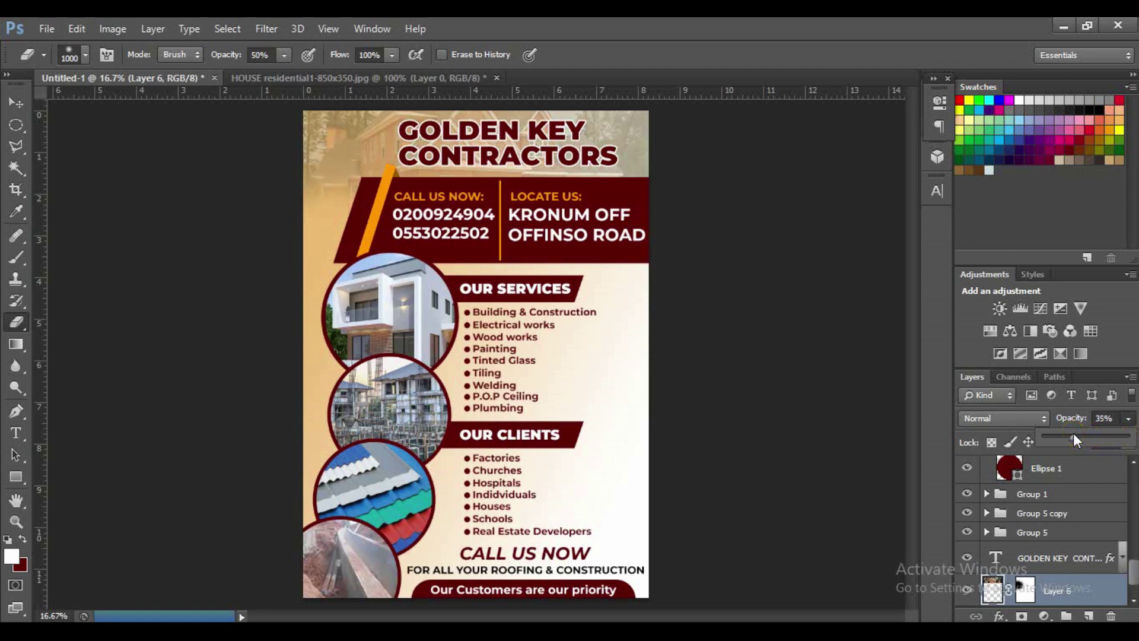
pyautogui.click(1009, 359)
pyautogui.press('v')
pyautogui.click(615, 408)
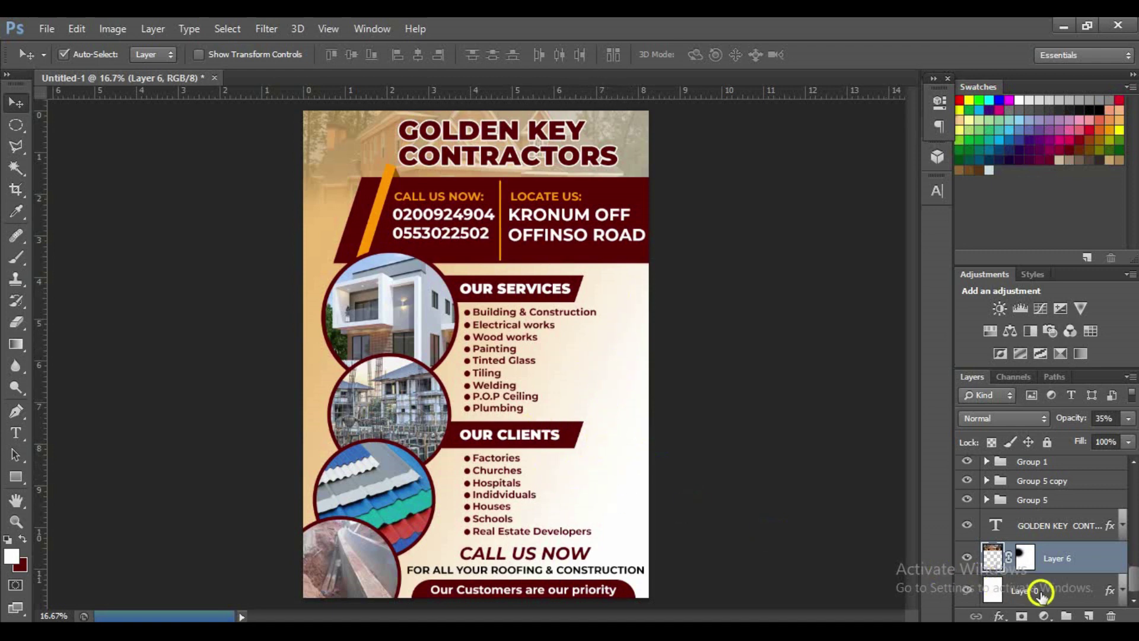
# With Layer 0 selected, open the roofing tiles photo and drop it onto the flyer
pyautogui.click(1073, 593)
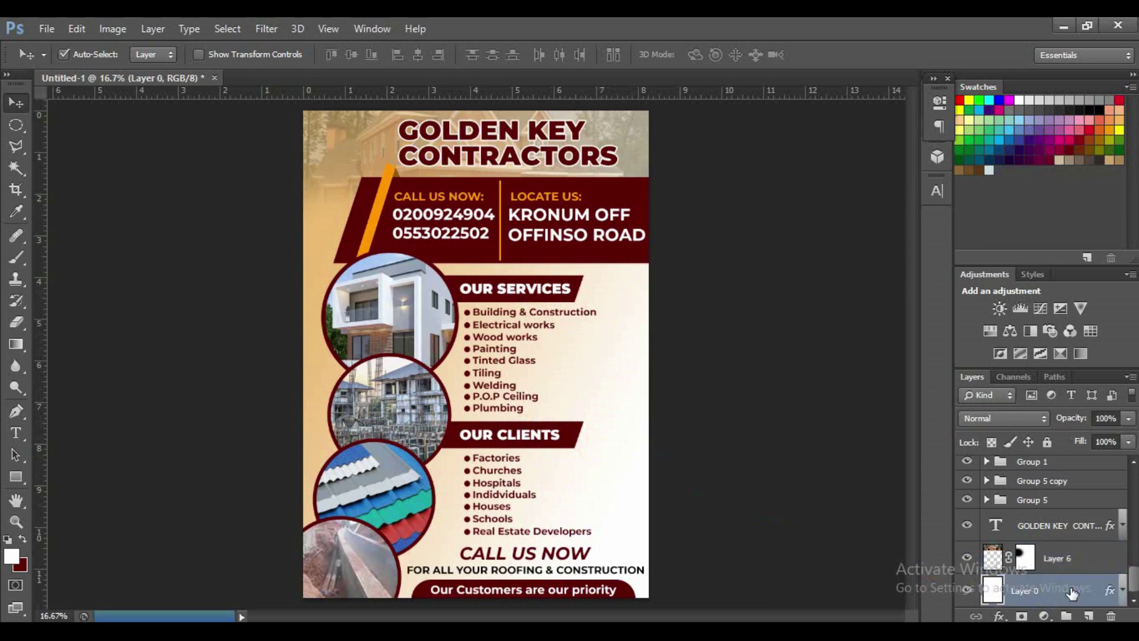
pyautogui.click(47, 23)
pyautogui.click(56, 58)
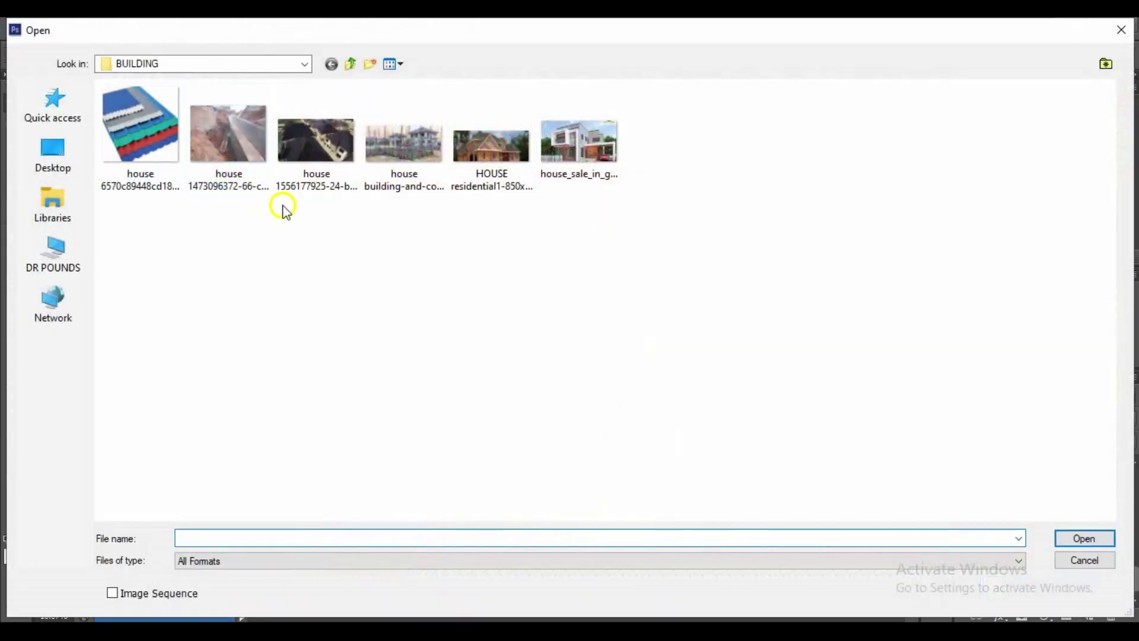
pyautogui.click(282, 90)
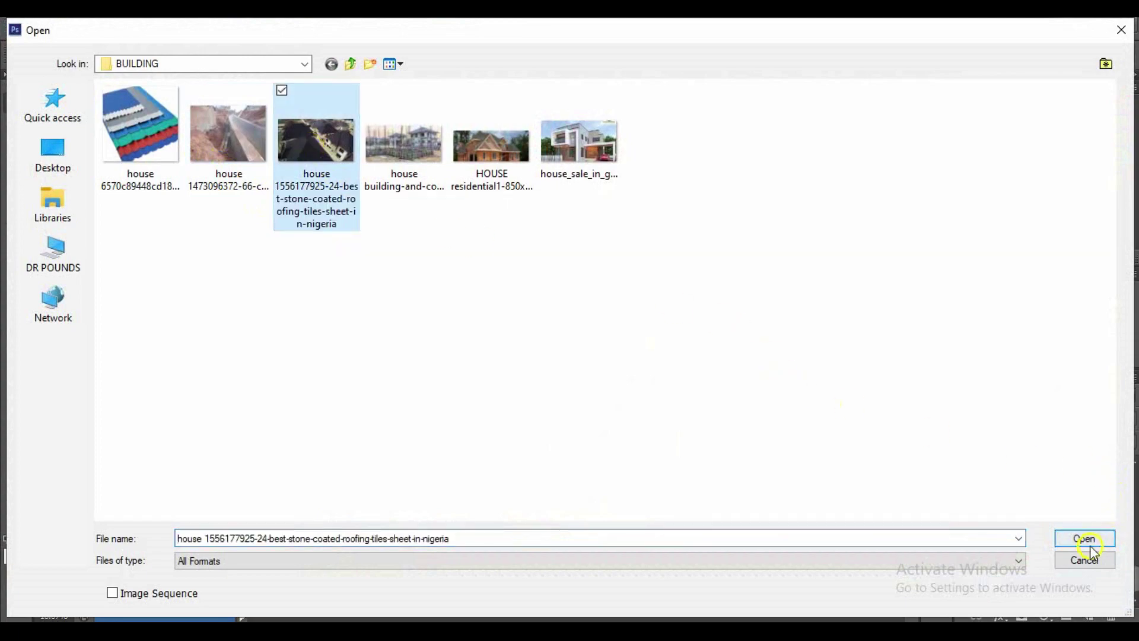
pyautogui.click(1091, 544)
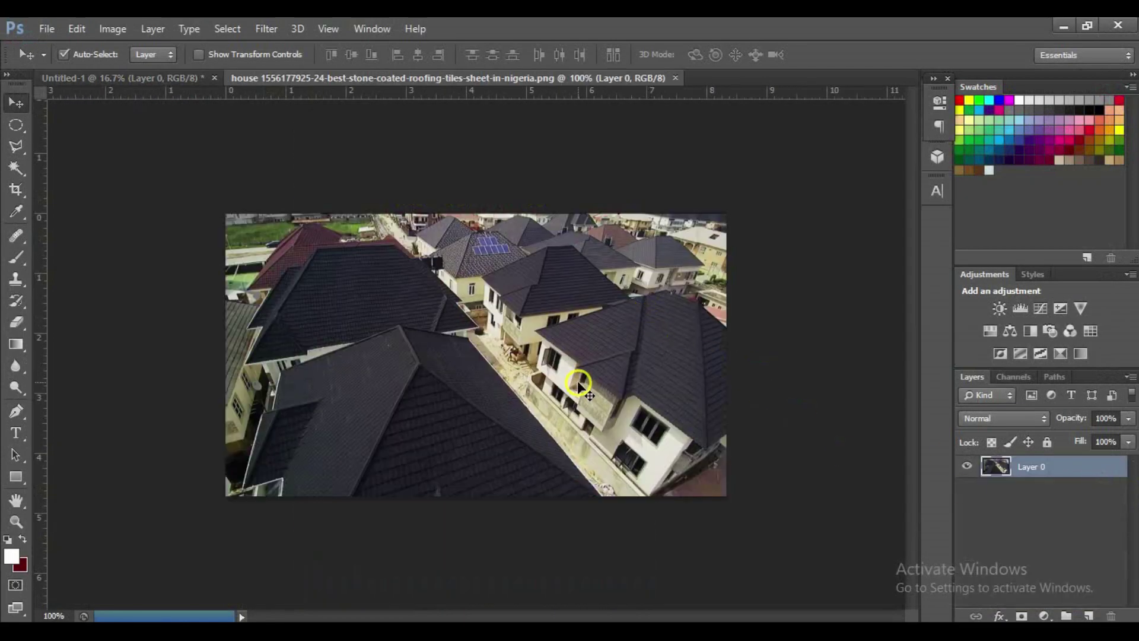
pyautogui.moveTo(578, 385); pyautogui.dragTo(177, 69)
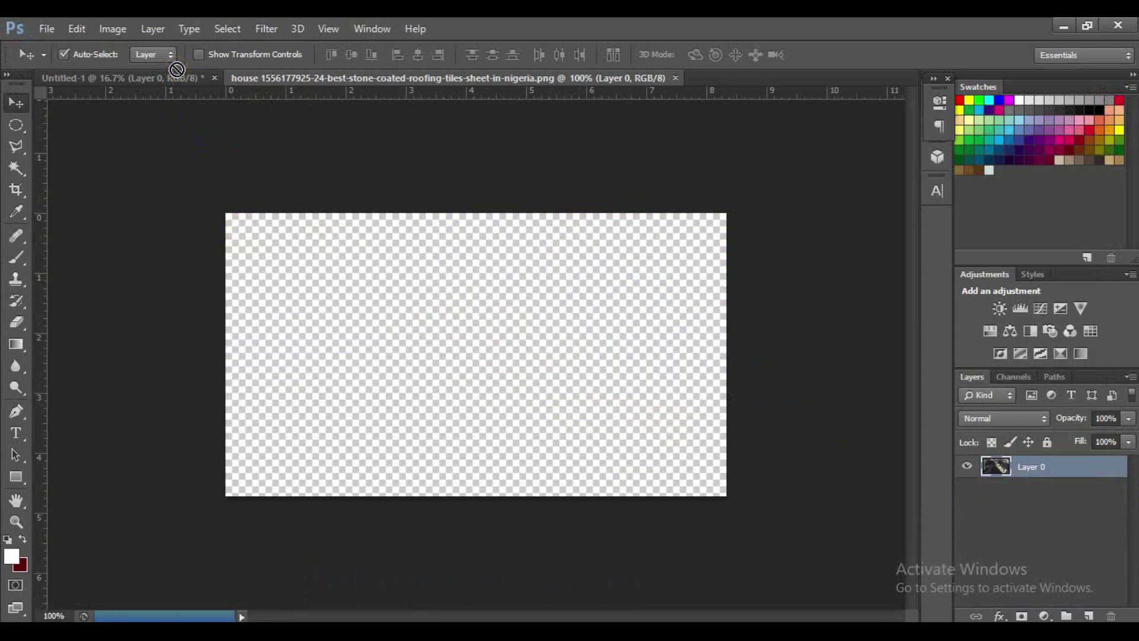
pyautogui.moveTo(181, 73); pyautogui.dragTo(602, 441)
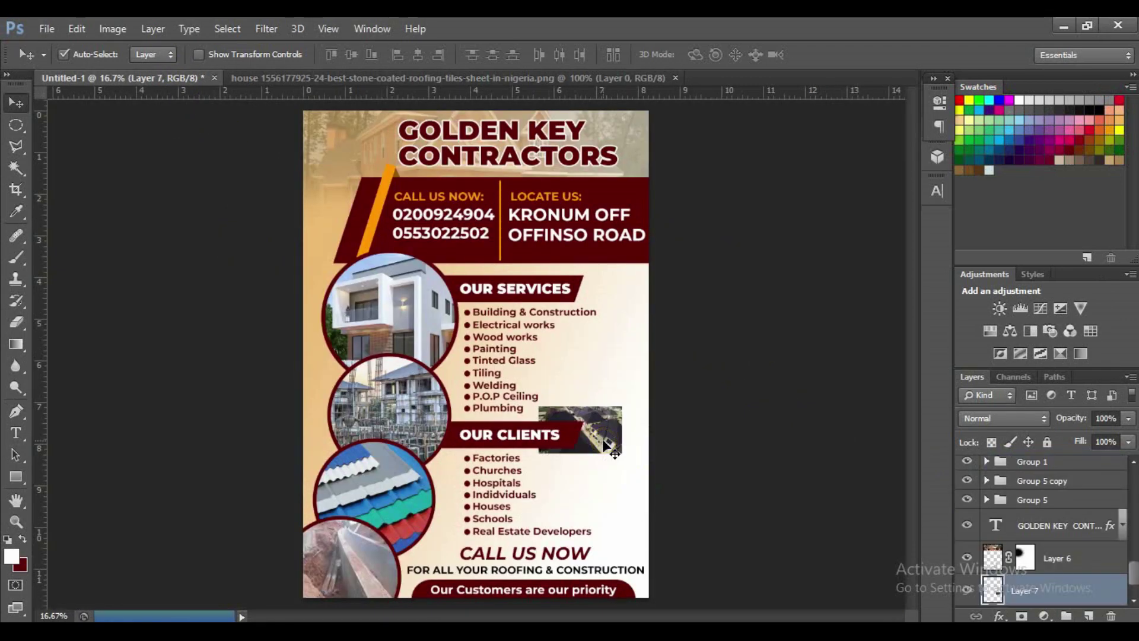
# Enlarge the roofing photo to cover the flyer behind the services and clients sections
pyautogui.hotkey('ctrl', 't')
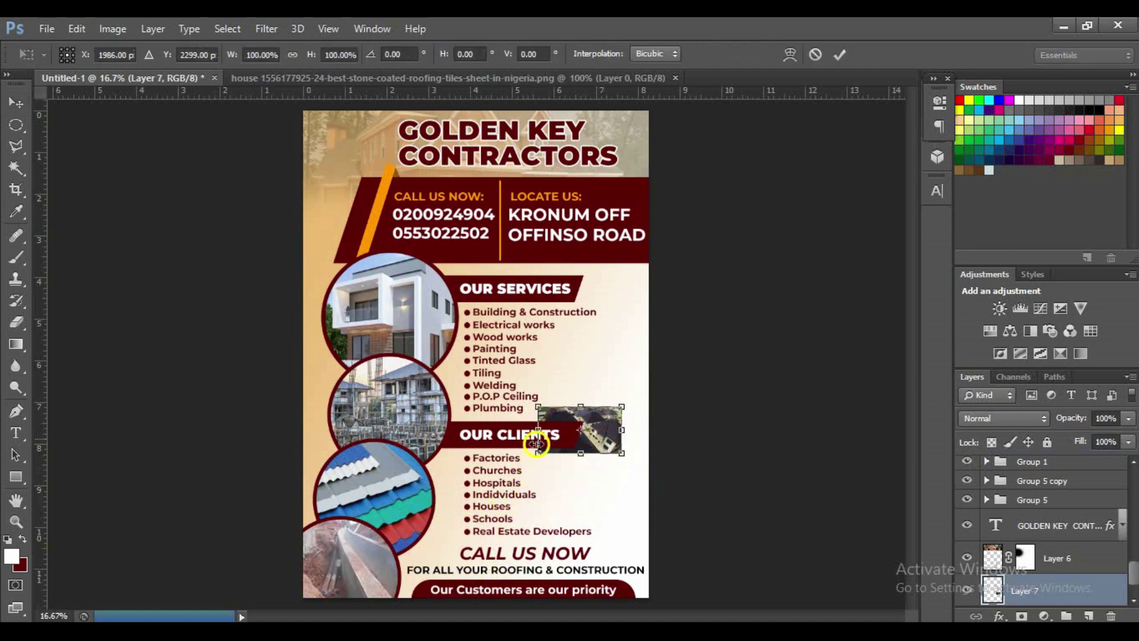
pyautogui.moveTo(538, 406); pyautogui.dragTo(364, 204)
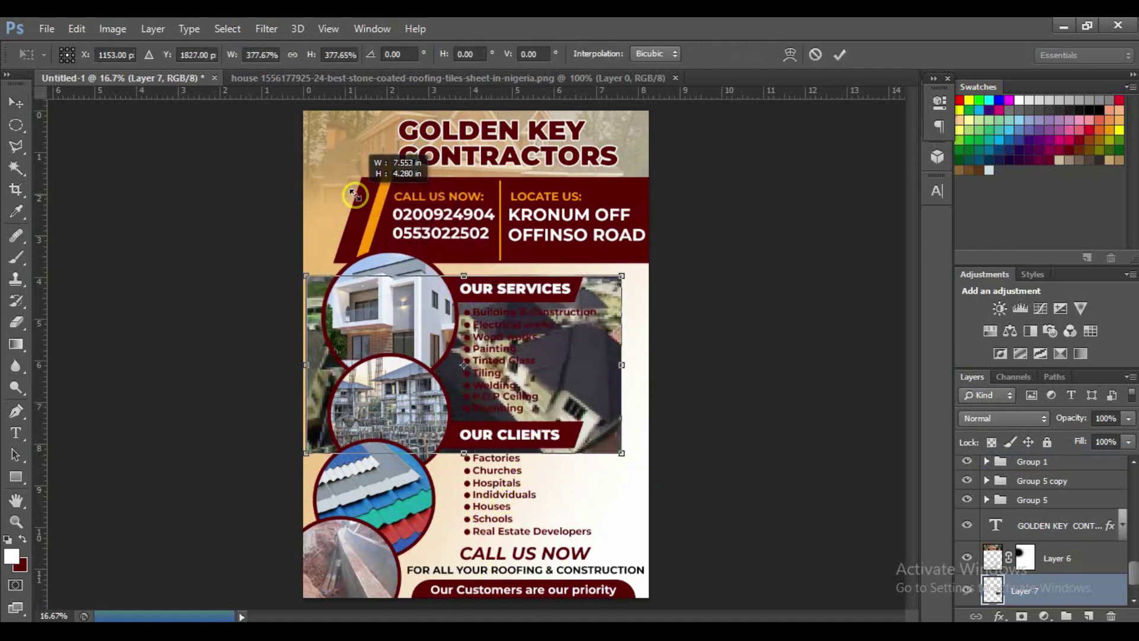
pyautogui.moveTo(364, 204); pyautogui.dragTo(318, 196)
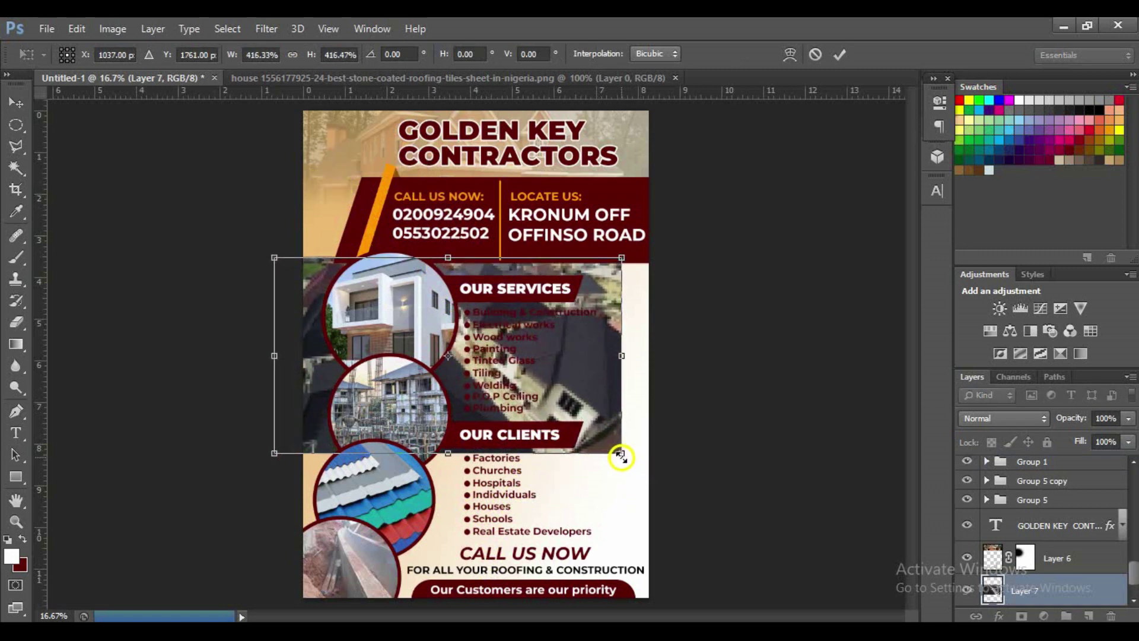
pyautogui.moveTo(620, 456); pyautogui.dragTo(811, 587)
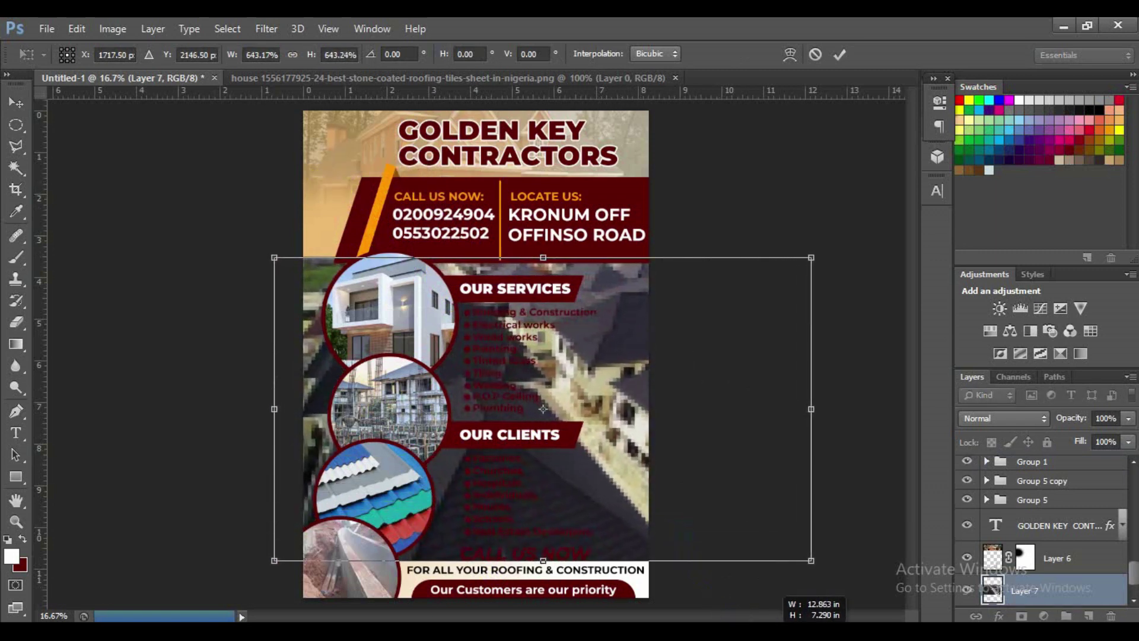
pyautogui.moveTo(689, 524); pyautogui.dragTo(582, 509)
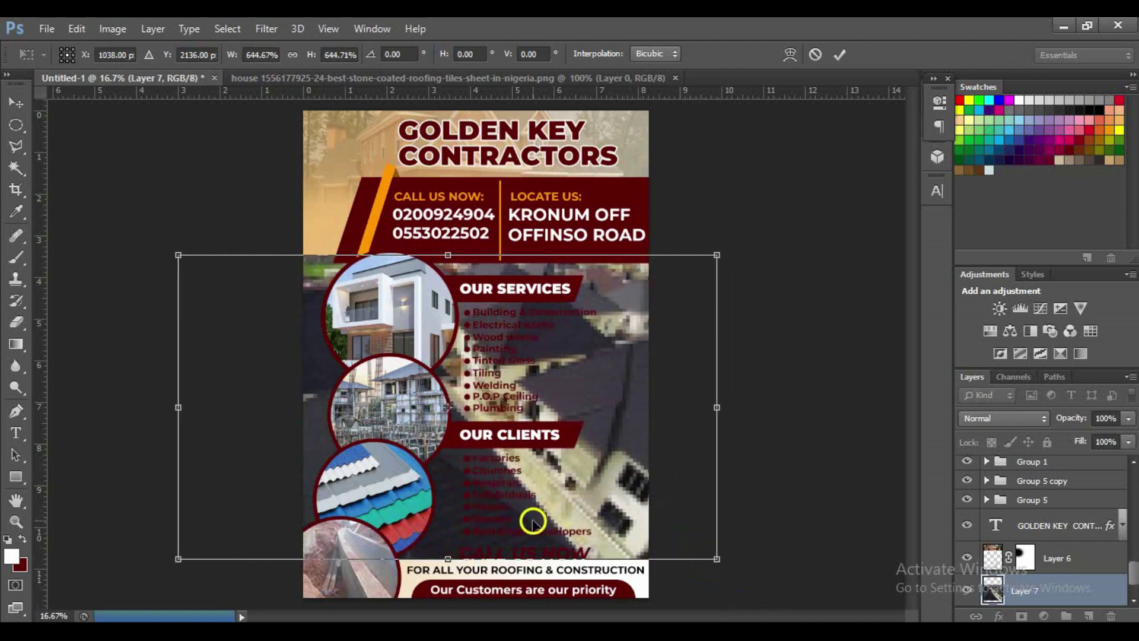
pyautogui.moveTo(180, 557); pyautogui.dragTo(127, 589)
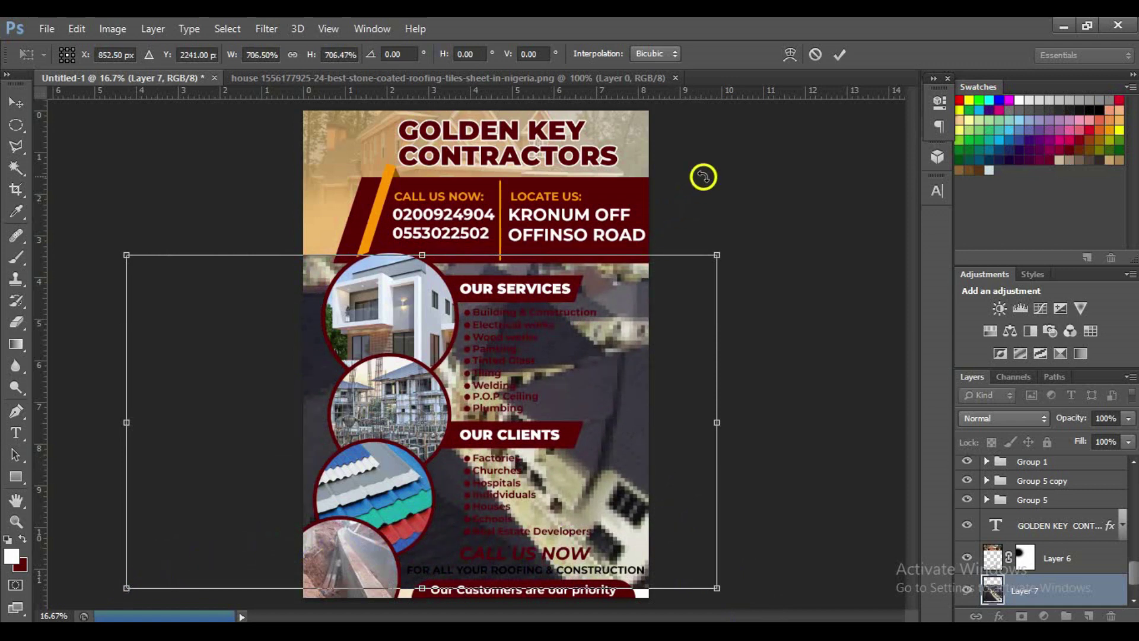
pyautogui.click(838, 55)
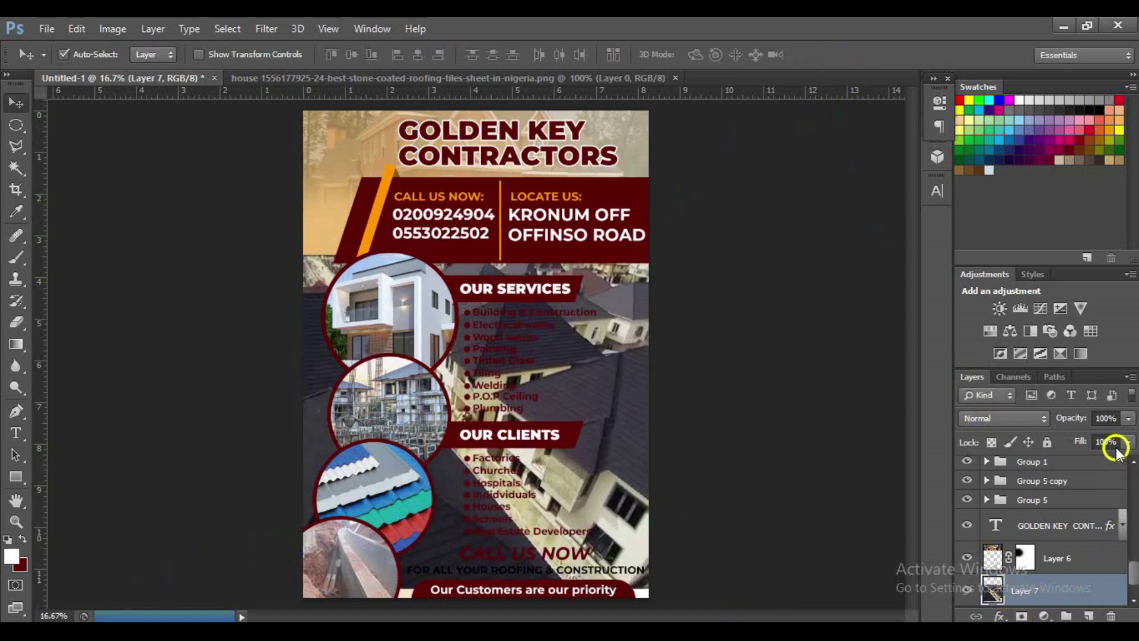
# Set the roofing photo layer to 24% opacity and nudge it into position
pyautogui.click(1124, 421)
pyautogui.moveTo(1127, 436); pyautogui.dragTo(1065, 433)
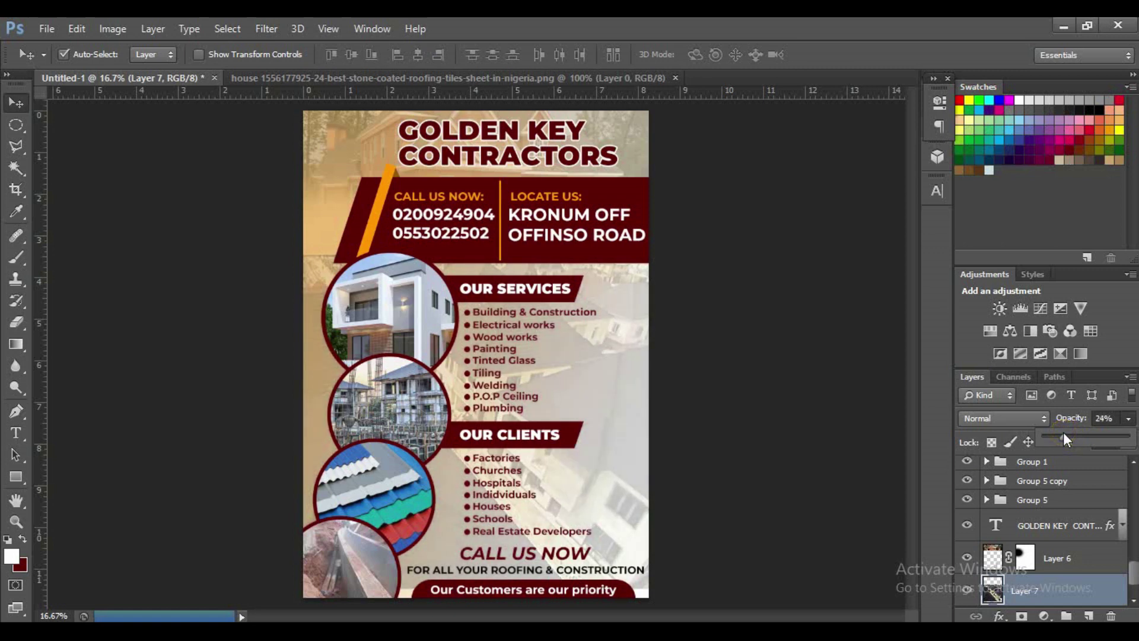
pyautogui.moveTo(606, 415)
pyautogui.mouseDown()
pyautogui.moveTo(518, 410)
pyautogui.moveTo(620, 411)
pyautogui.mouseUp()
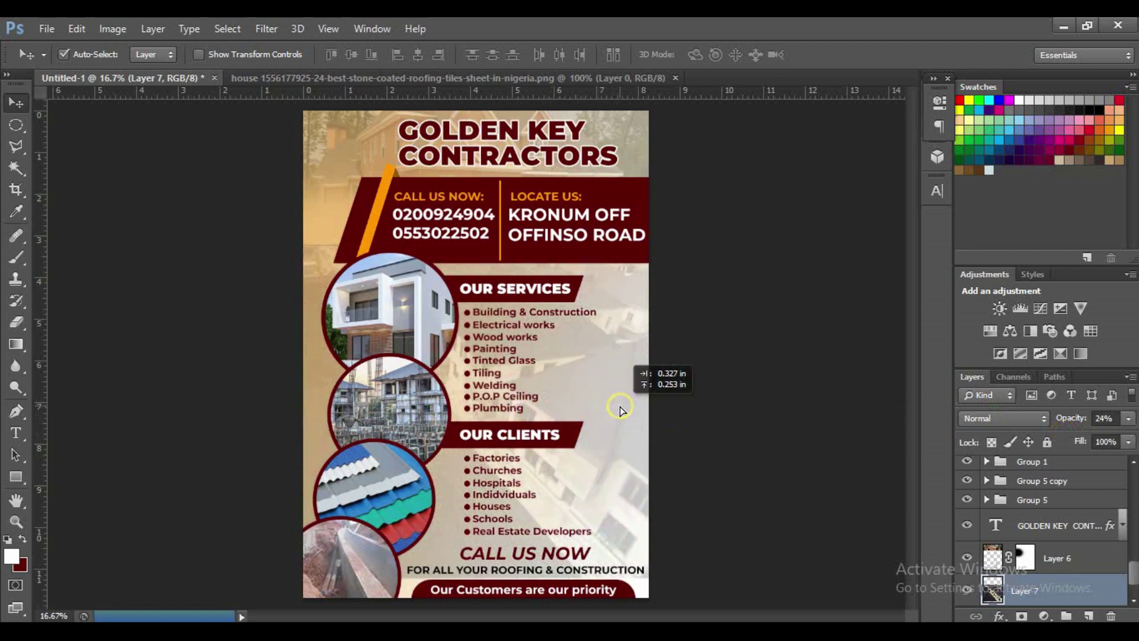
pyautogui.moveTo(620, 410); pyautogui.dragTo(624, 409)
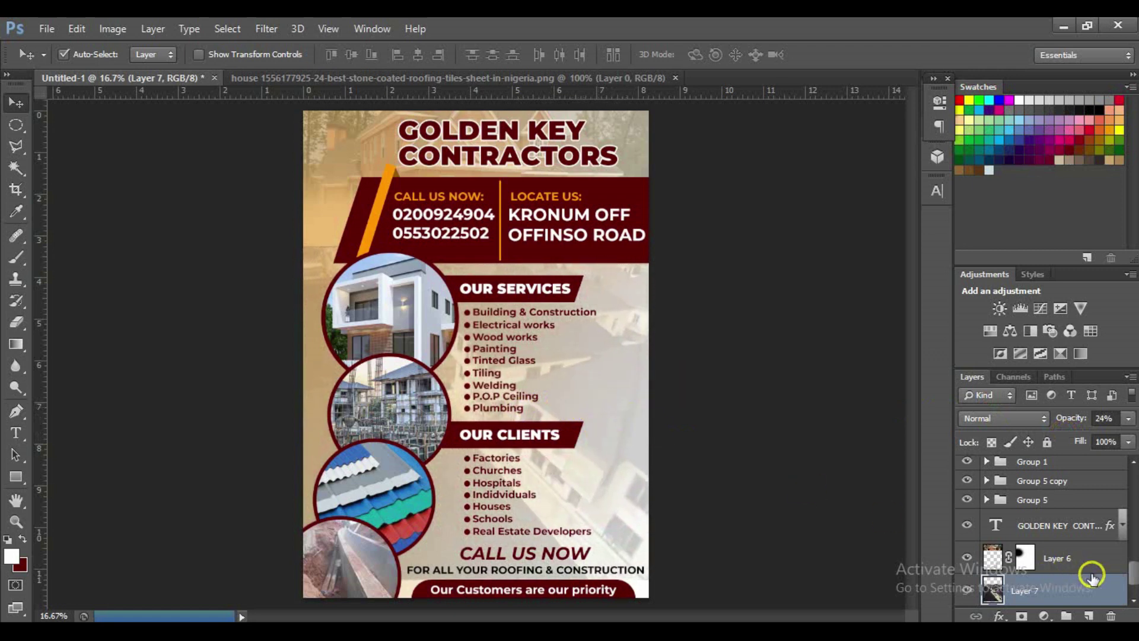
# Mask the roofing photo and erase its left side around the circle photos with a large soft eraser
pyautogui.click(1021, 615)
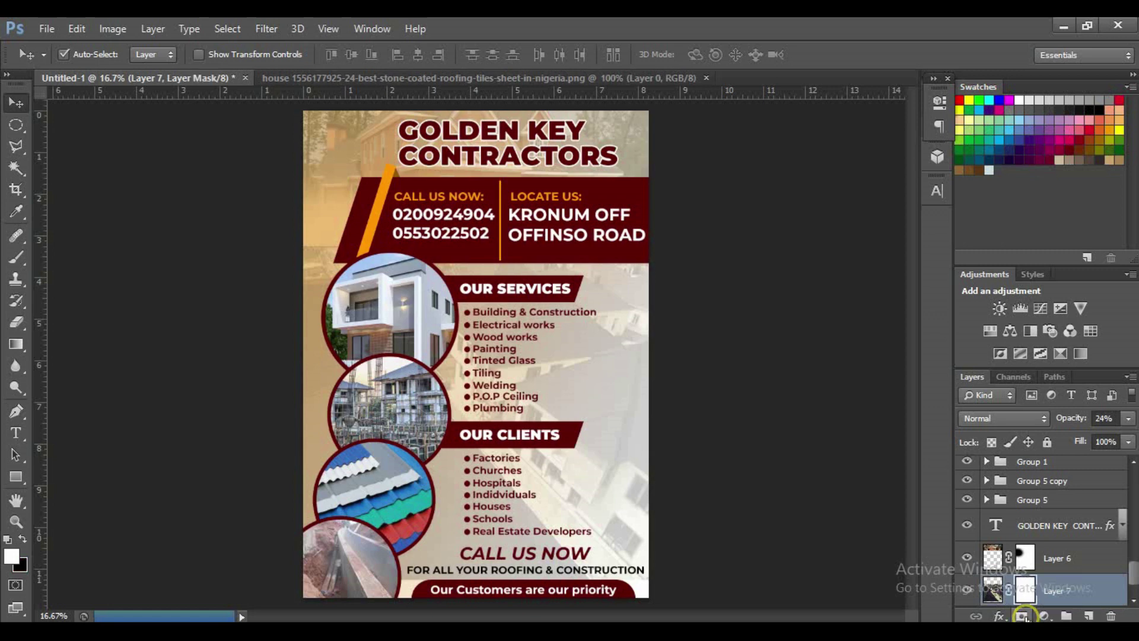
pyautogui.press('e')
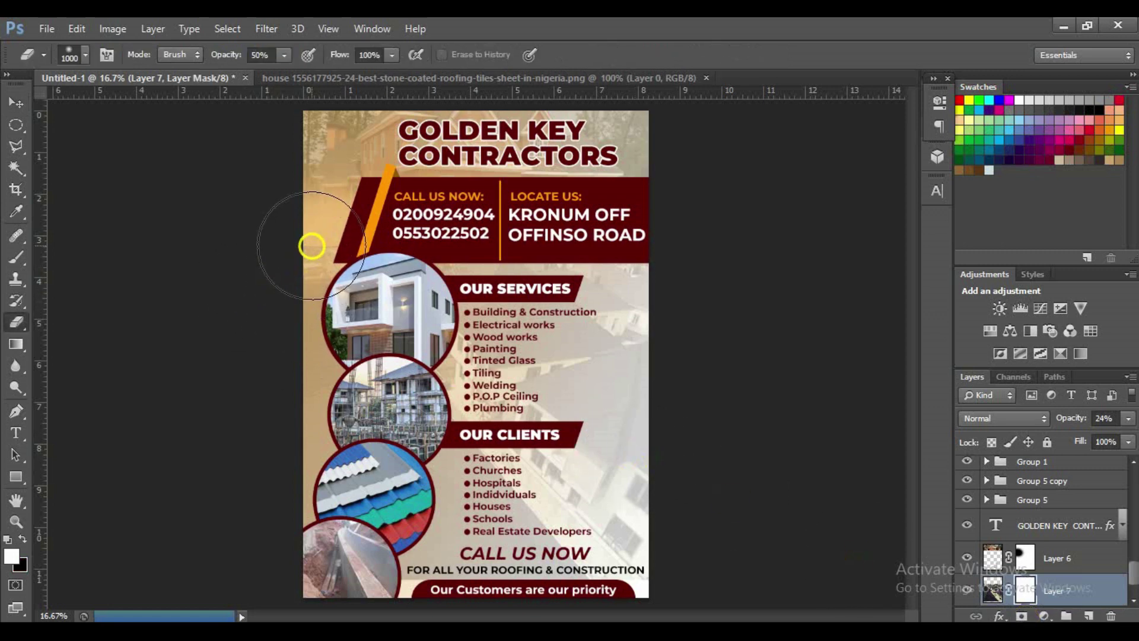
pyautogui.moveTo(385, 233)
pyautogui.mouseDown()
pyautogui.moveTo(330, 246)
pyautogui.moveTo(424, 250)
pyautogui.moveTo(331, 255)
pyautogui.moveTo(449, 244)
pyautogui.moveTo(394, 254)
pyautogui.moveTo(330, 356)
pyautogui.moveTo(305, 470)
pyautogui.moveTo(335, 547)
pyautogui.mouseUp()
pyautogui.press(']')
pyautogui.press(']')
pyautogui.press(']')
pyautogui.press(']')
pyautogui.press(']')
pyautogui.press(']')
pyautogui.press(']')
pyautogui.press(']')
pyautogui.press(']')
pyautogui.press(']')
pyautogui.press(']')
pyautogui.press(']')
pyautogui.press(']')
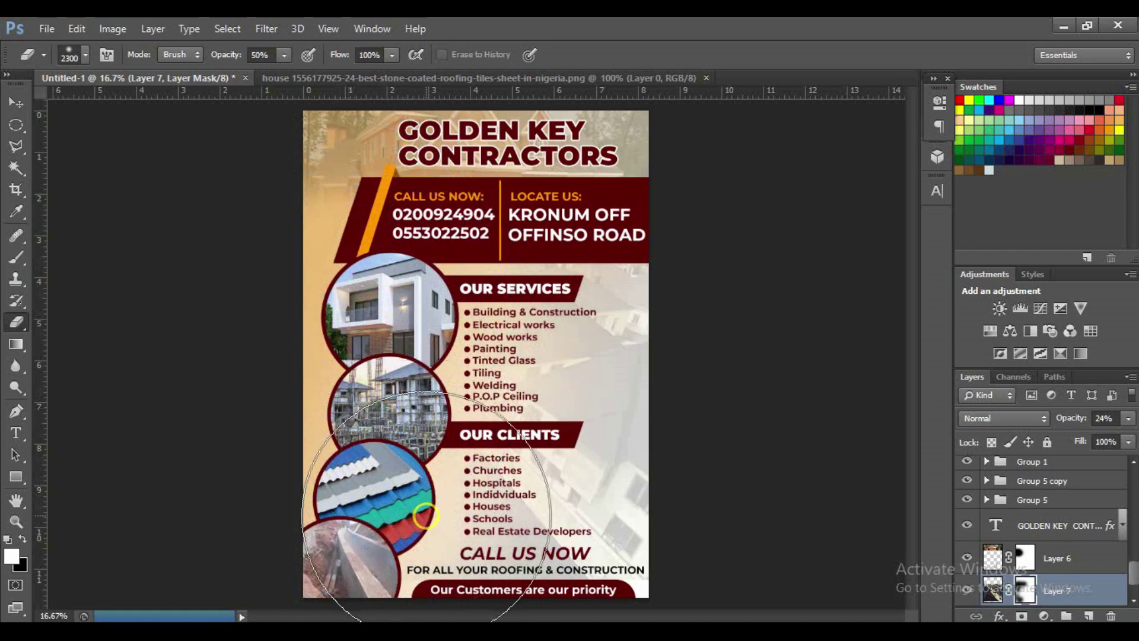
pyautogui.moveTo(409, 440); pyautogui.dragTo(394, 441)
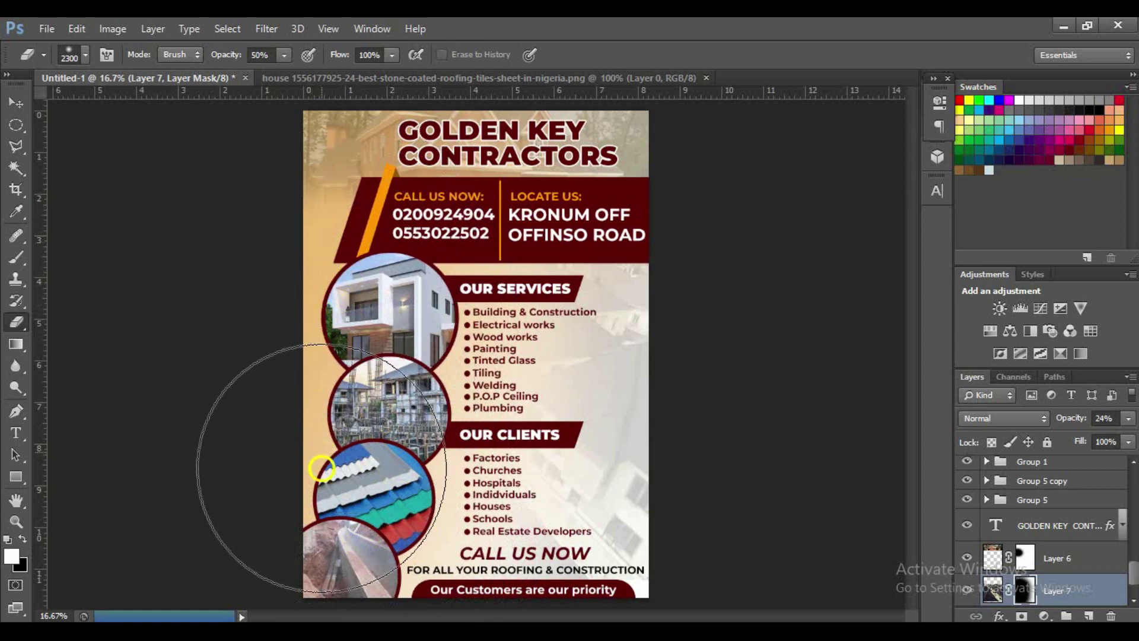
pyautogui.press('v')
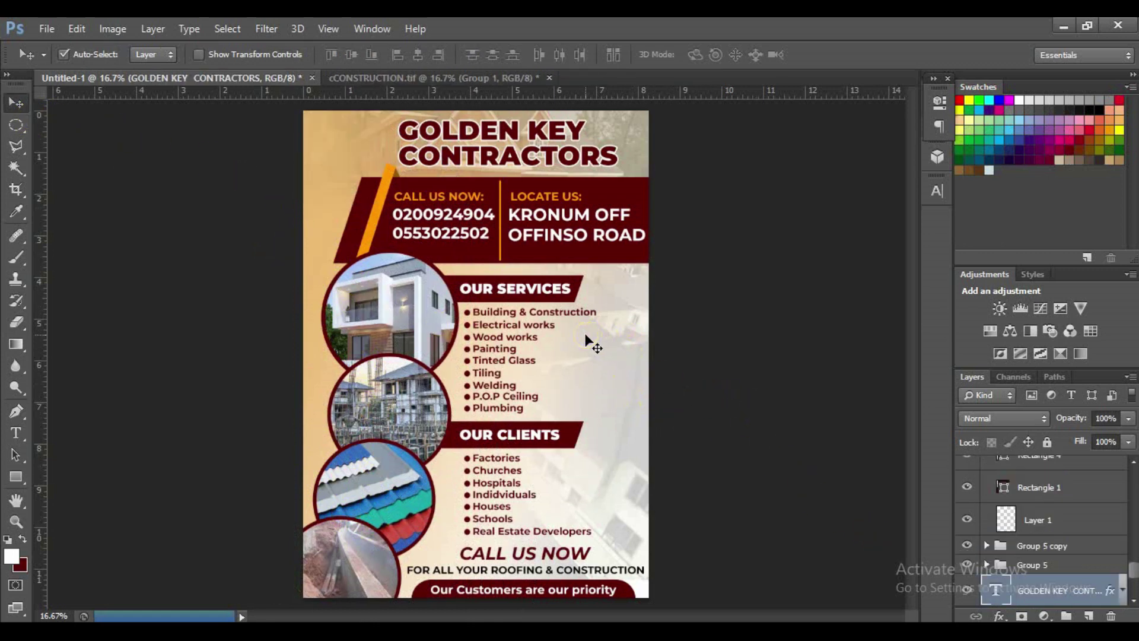
# Paste the house logo and place it beside the GOLDEN KEY CONTRACTORS title at top-left
pyautogui.hotkey('ctrl', 'v')
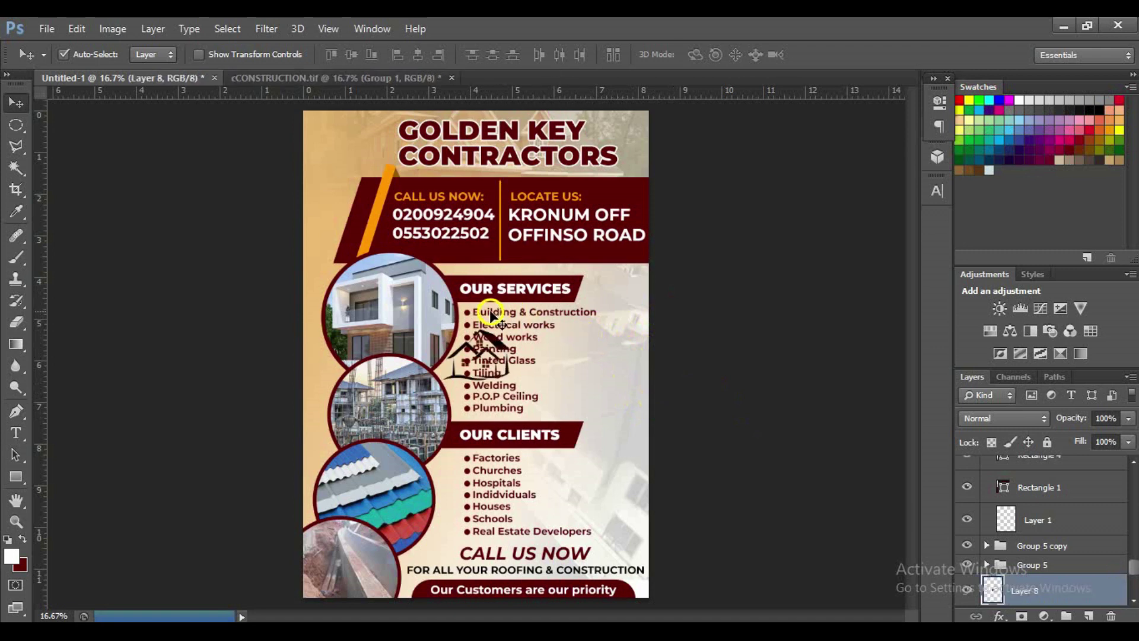
pyautogui.moveTo(492, 339); pyautogui.dragTo(500, 356)
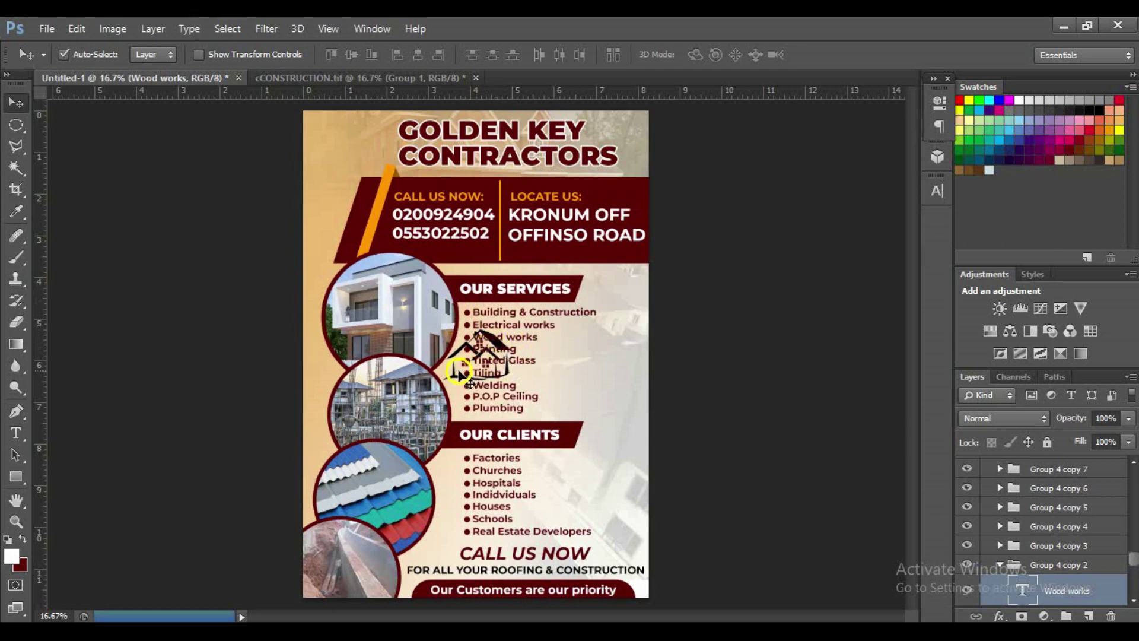
pyautogui.moveTo(452, 379); pyautogui.dragTo(326, 163)
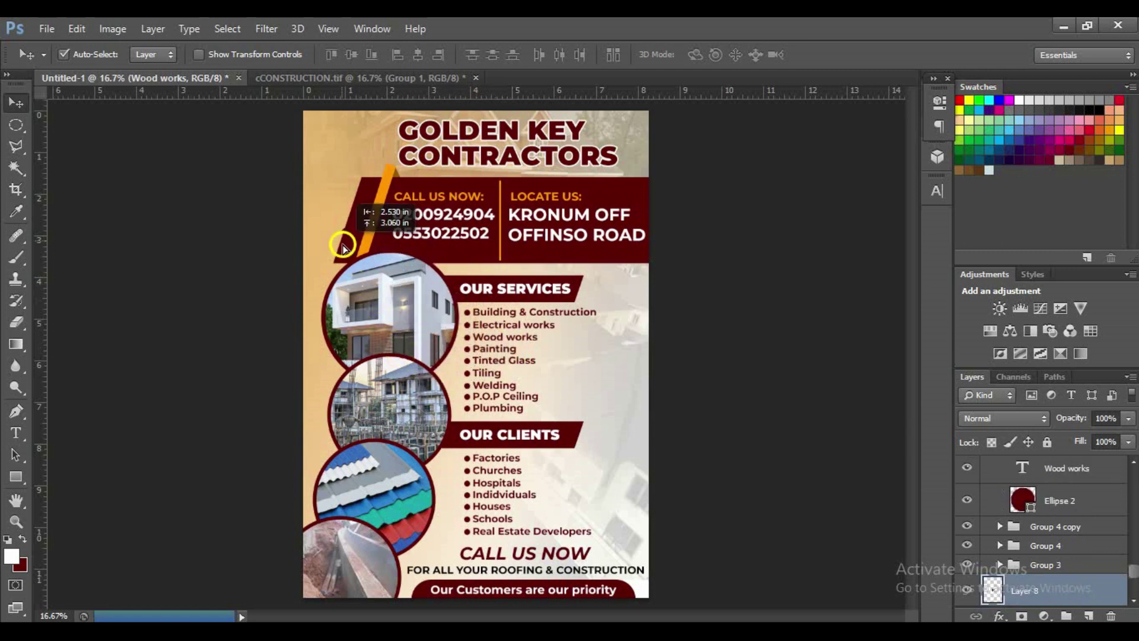
pyautogui.moveTo(326, 163); pyautogui.dragTo(326, 164)
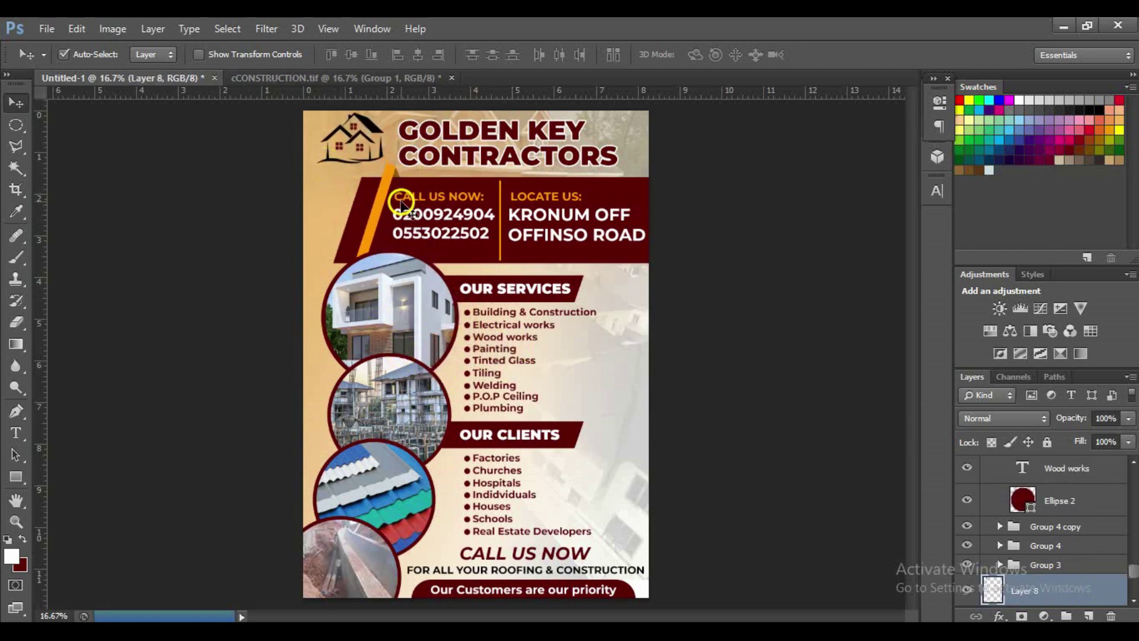
pyautogui.hotkey('shift', 'Down')
pyautogui.hotkey('shift', 'Down')
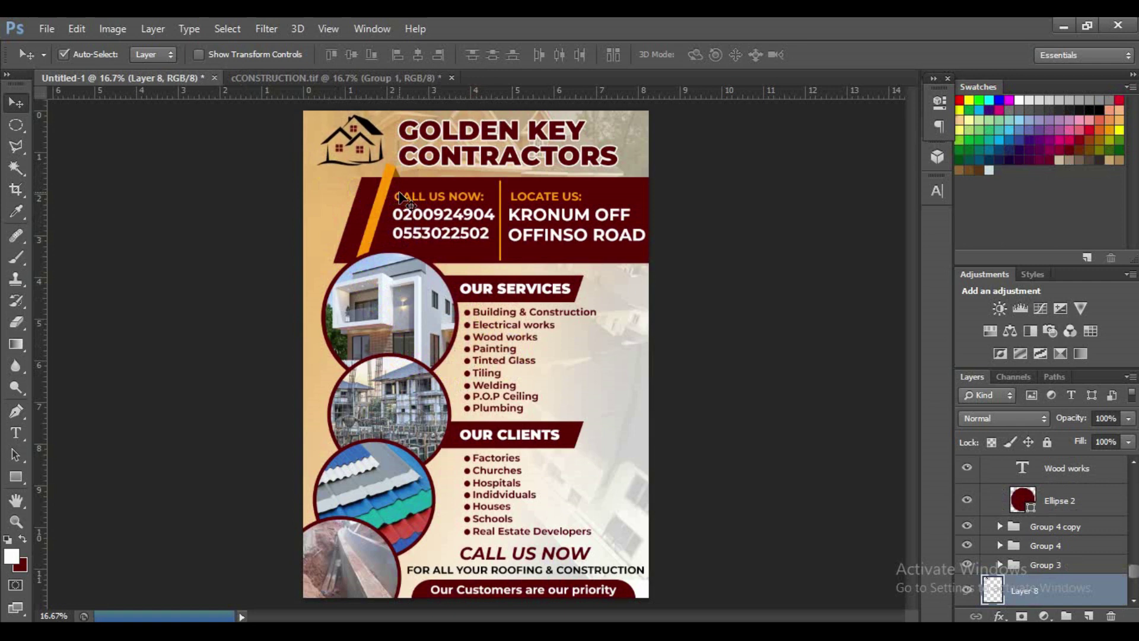